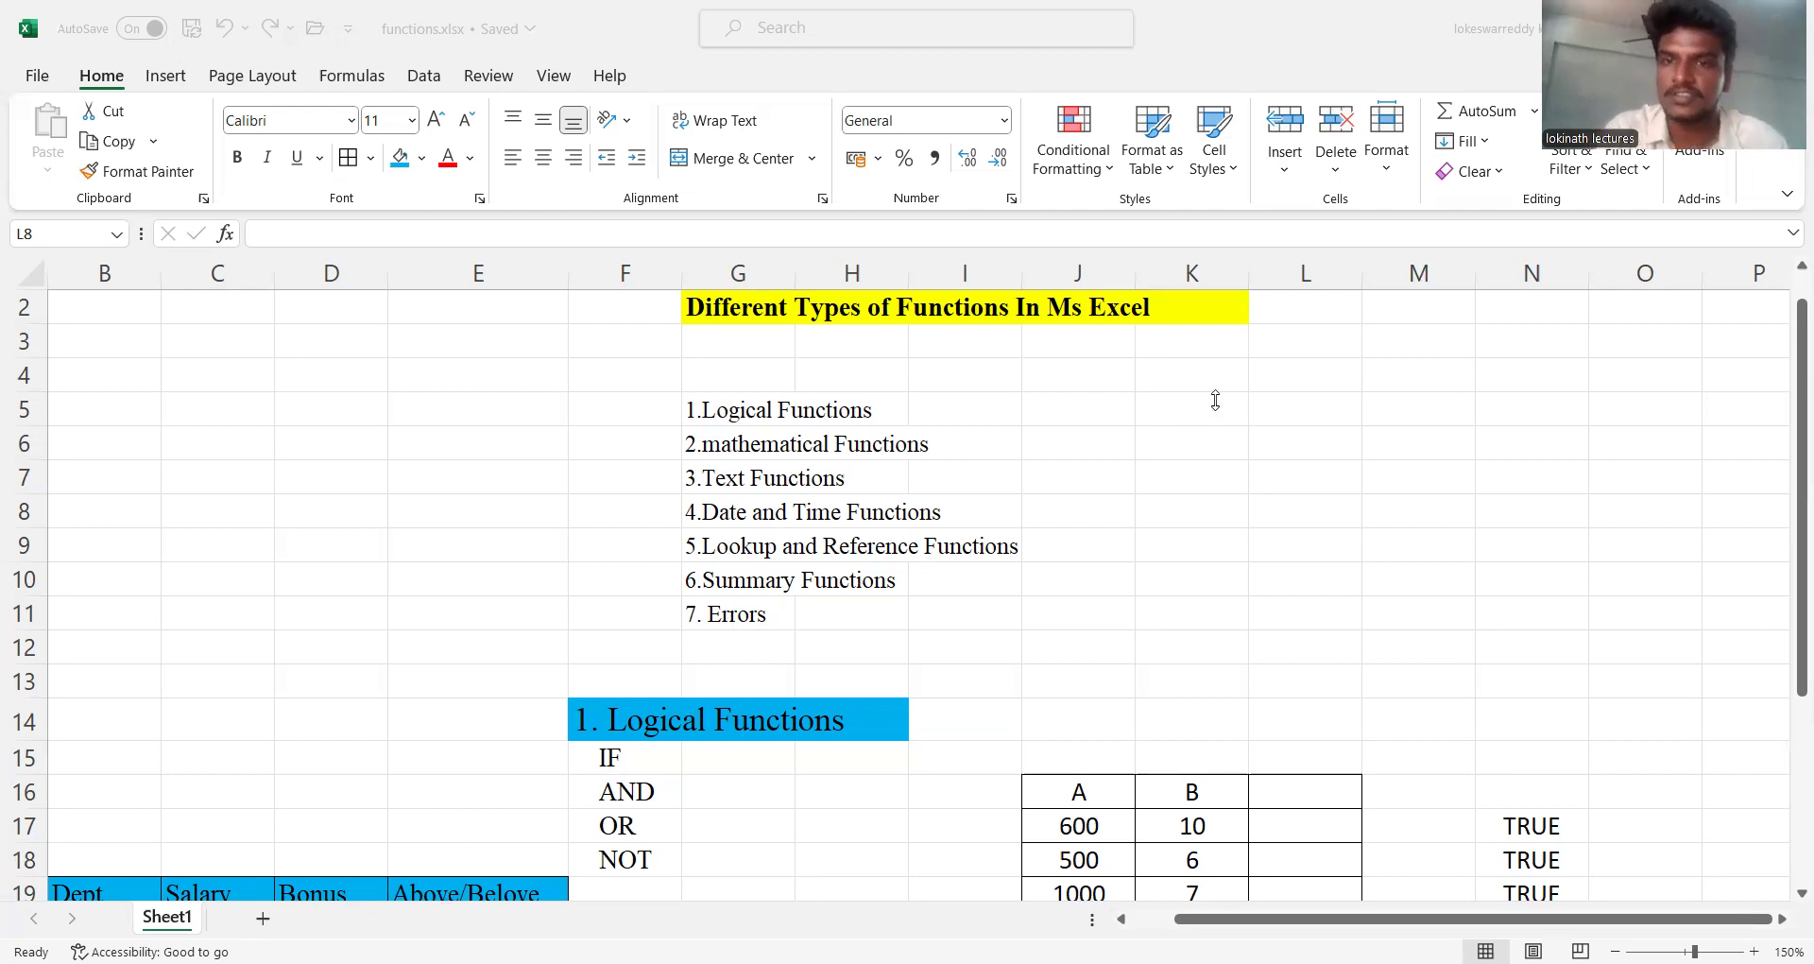
- Enter 2+2 in cell L5 without an equals sign
click(1275, 403)
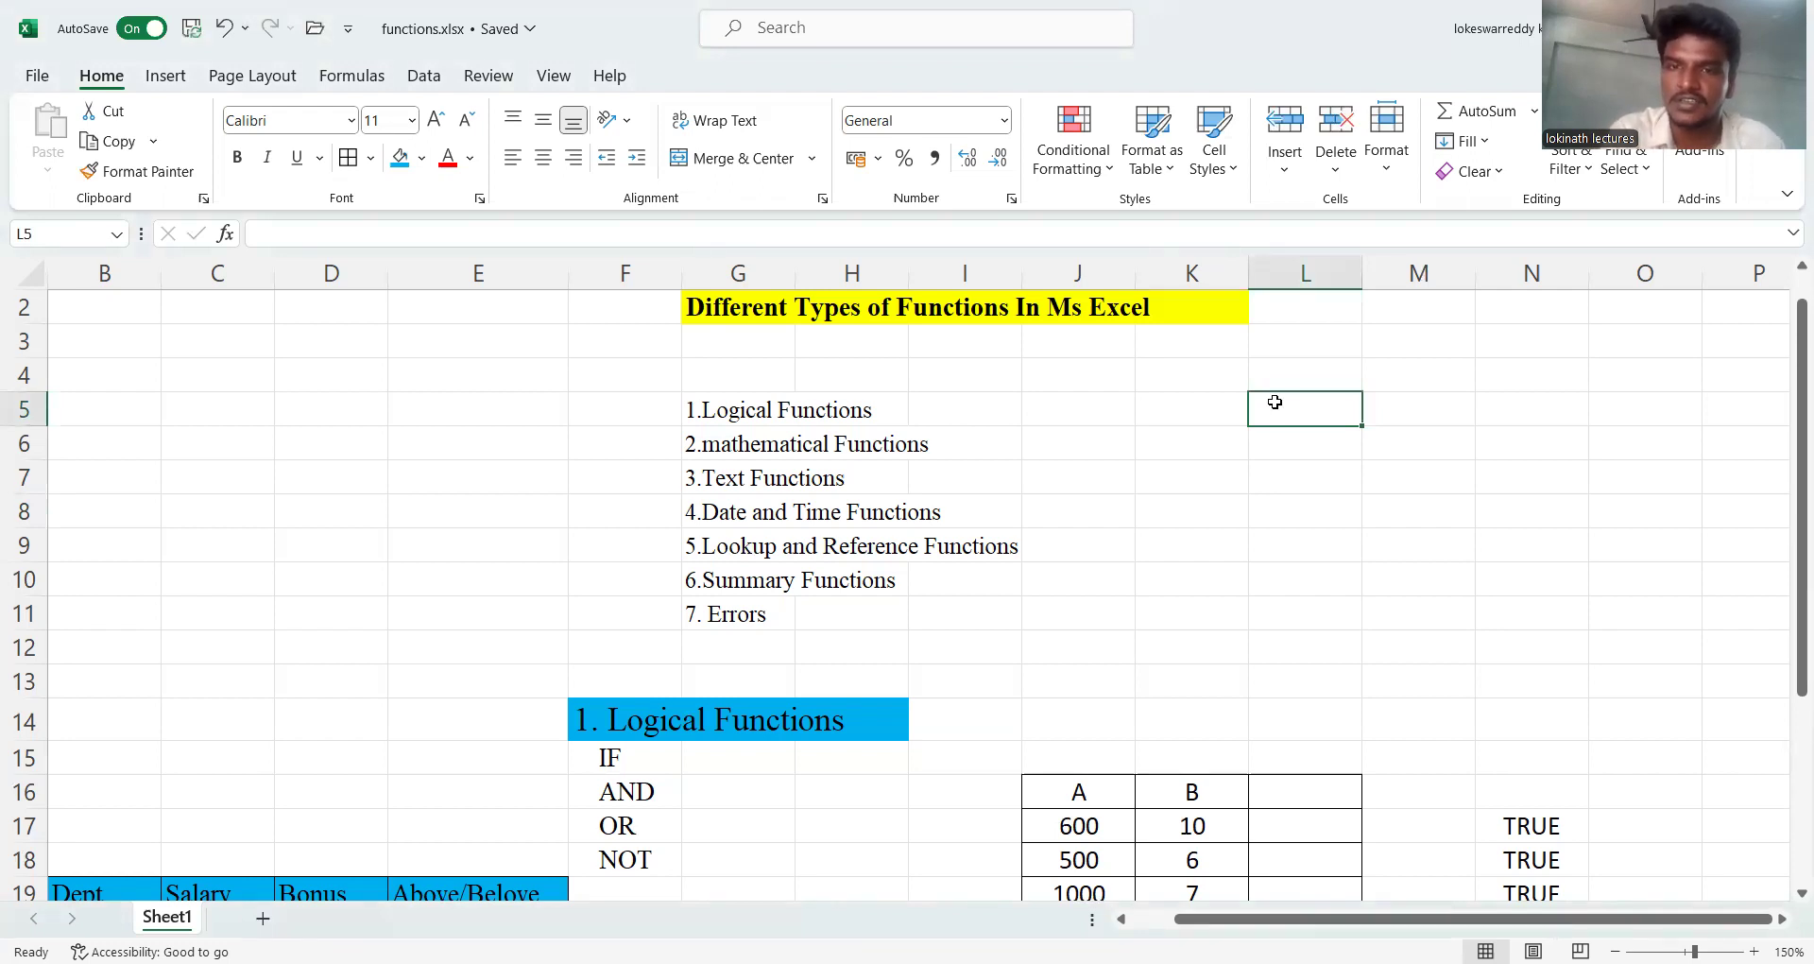
text(2)
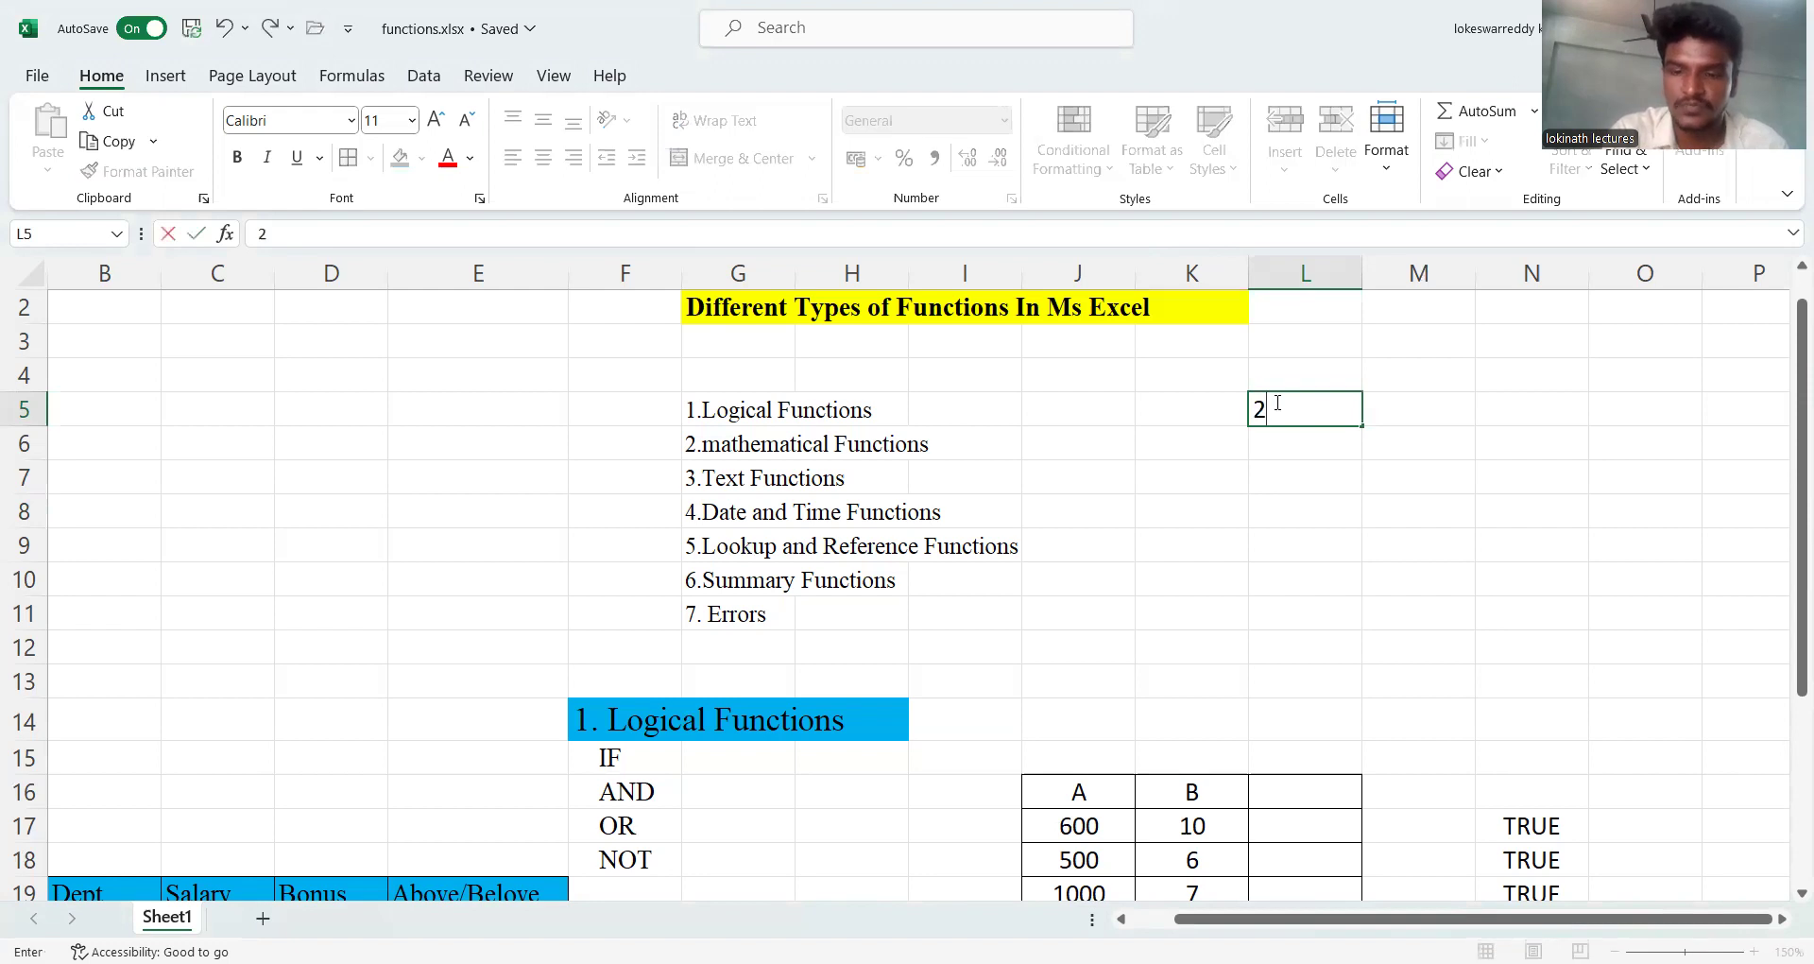
text(+2)
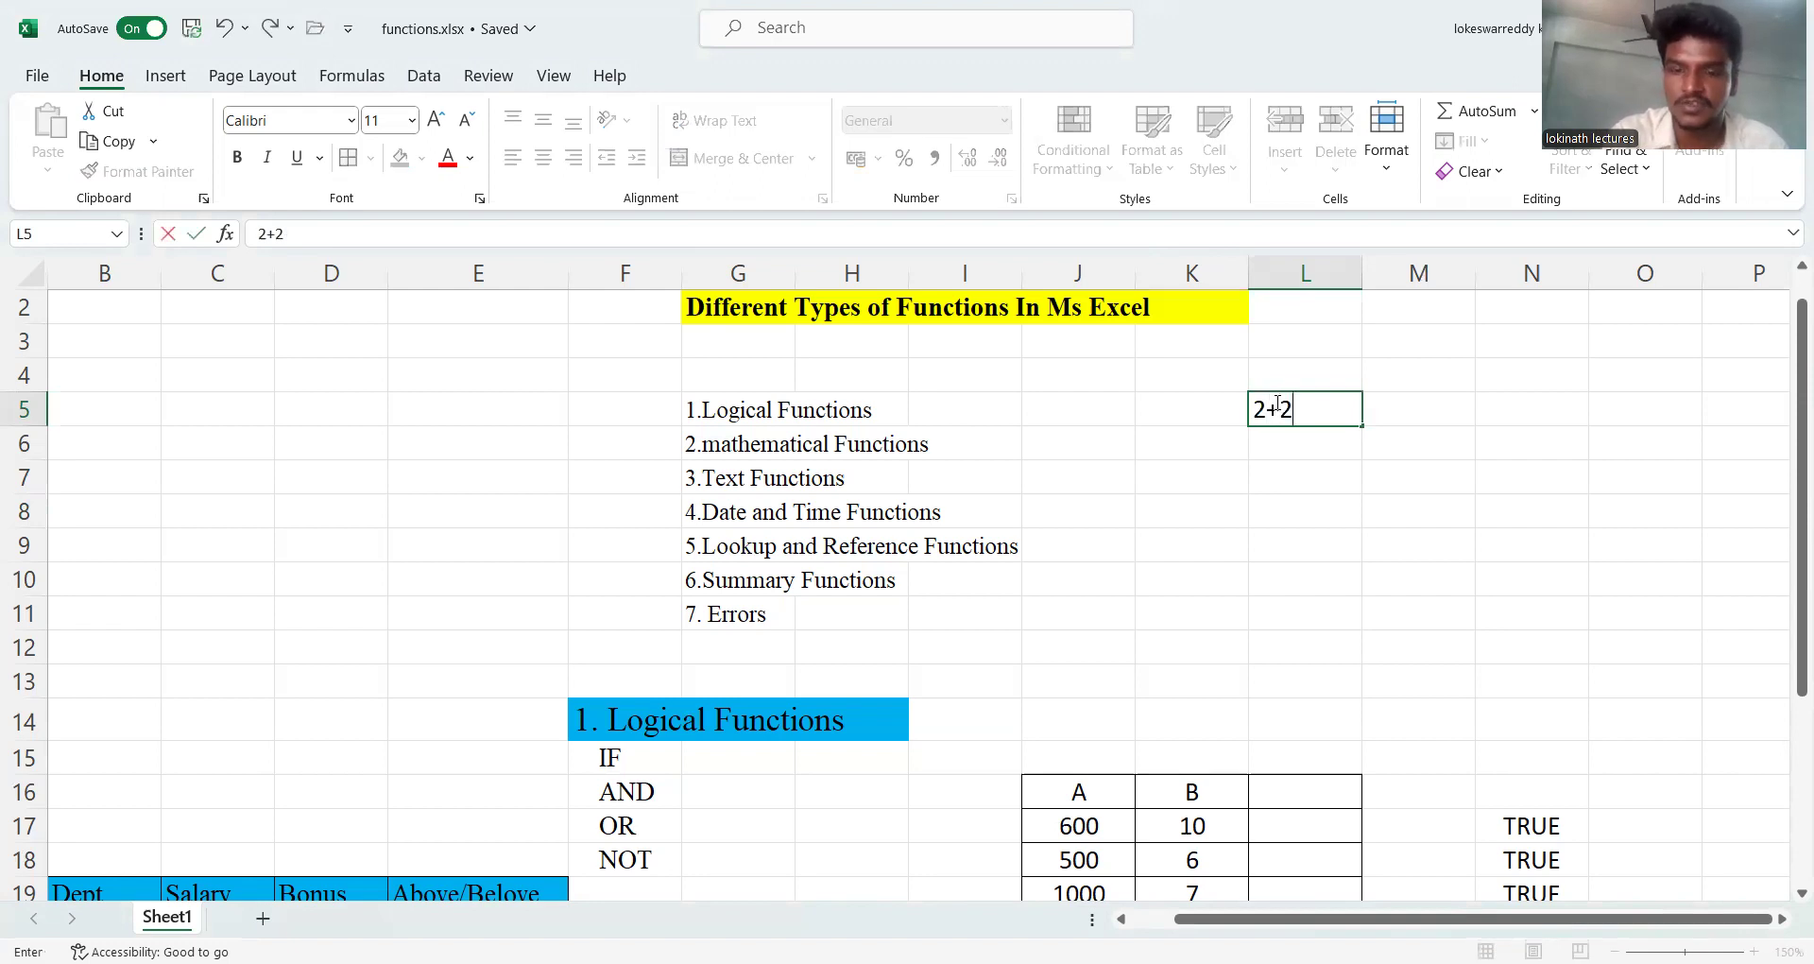
key(Return)
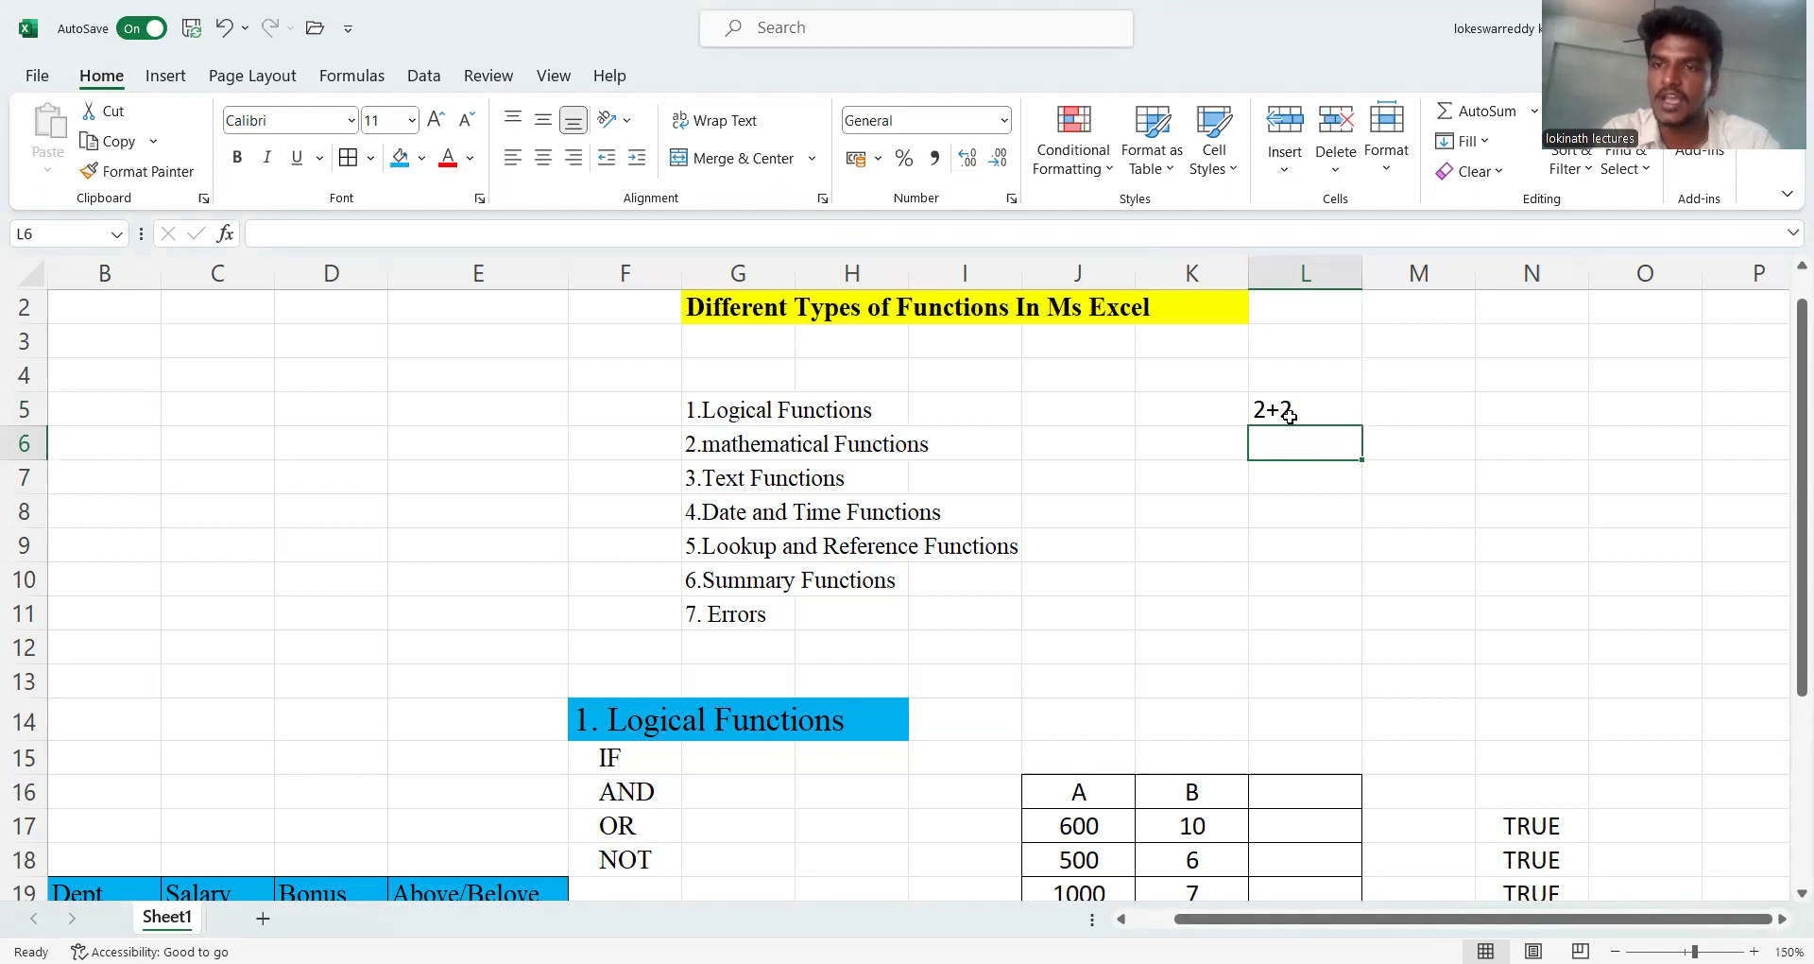
- Replace the content of cell L5 with the formula =2+2
click(1290, 415)
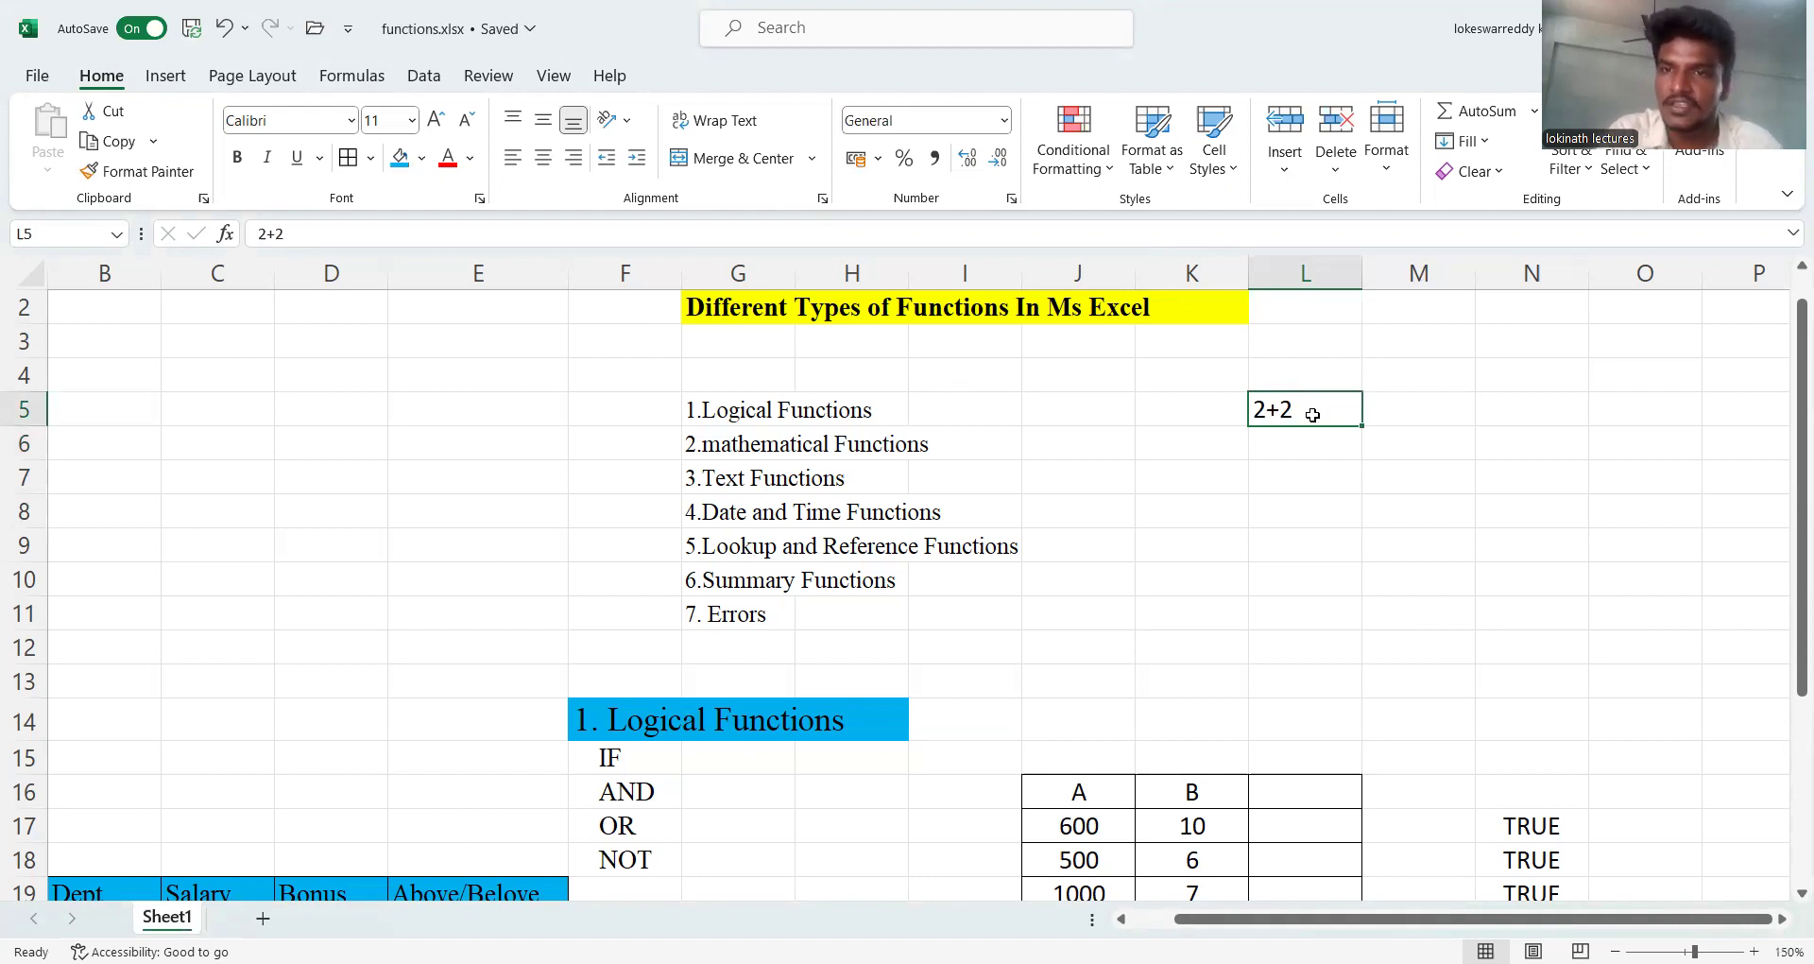
key(BackSpace)
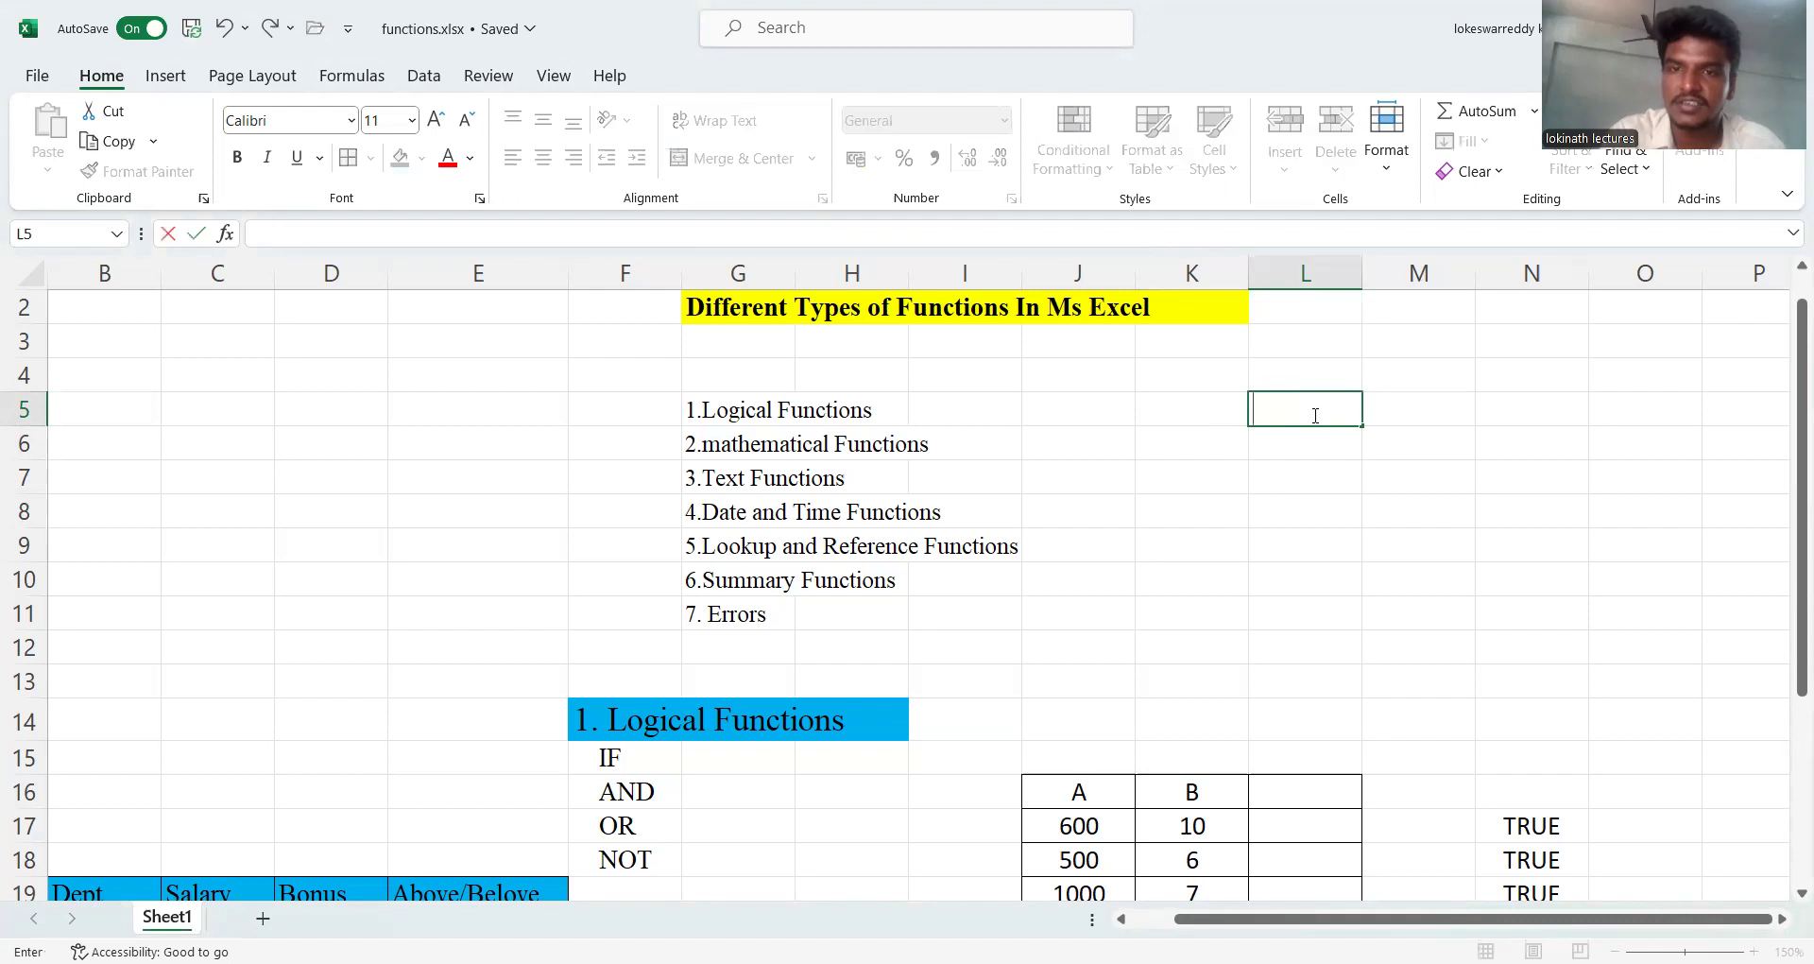
text(=)
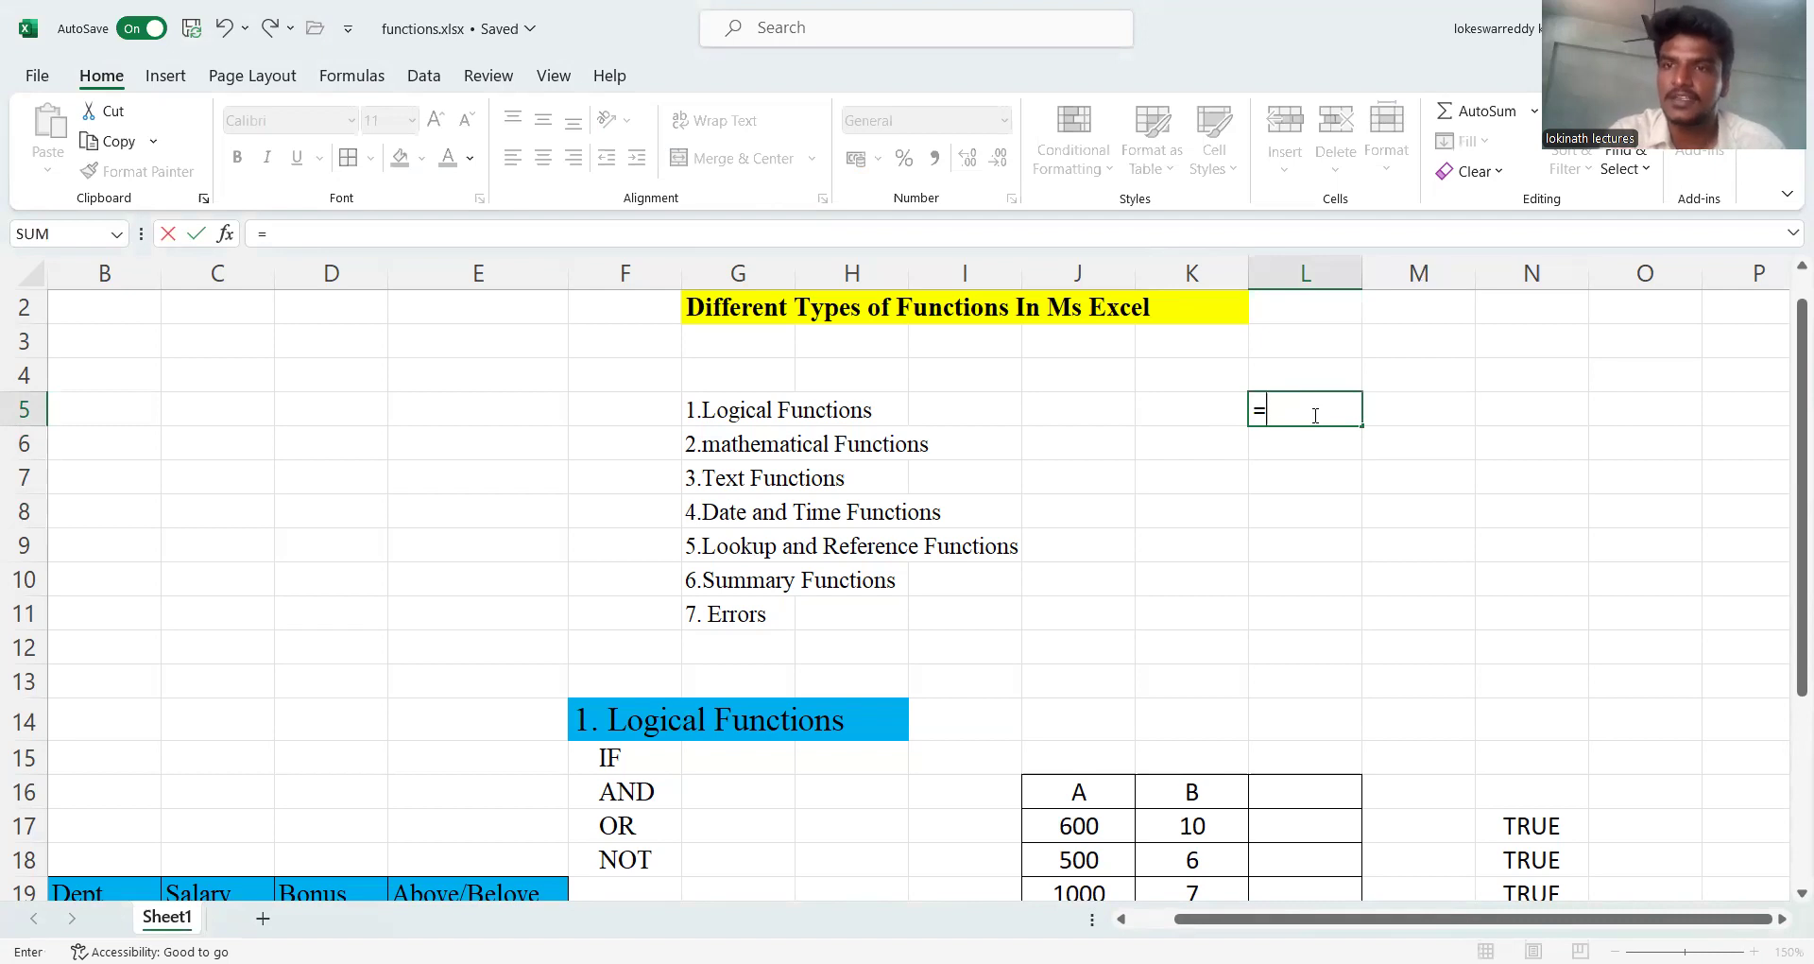
key(BackSpace)
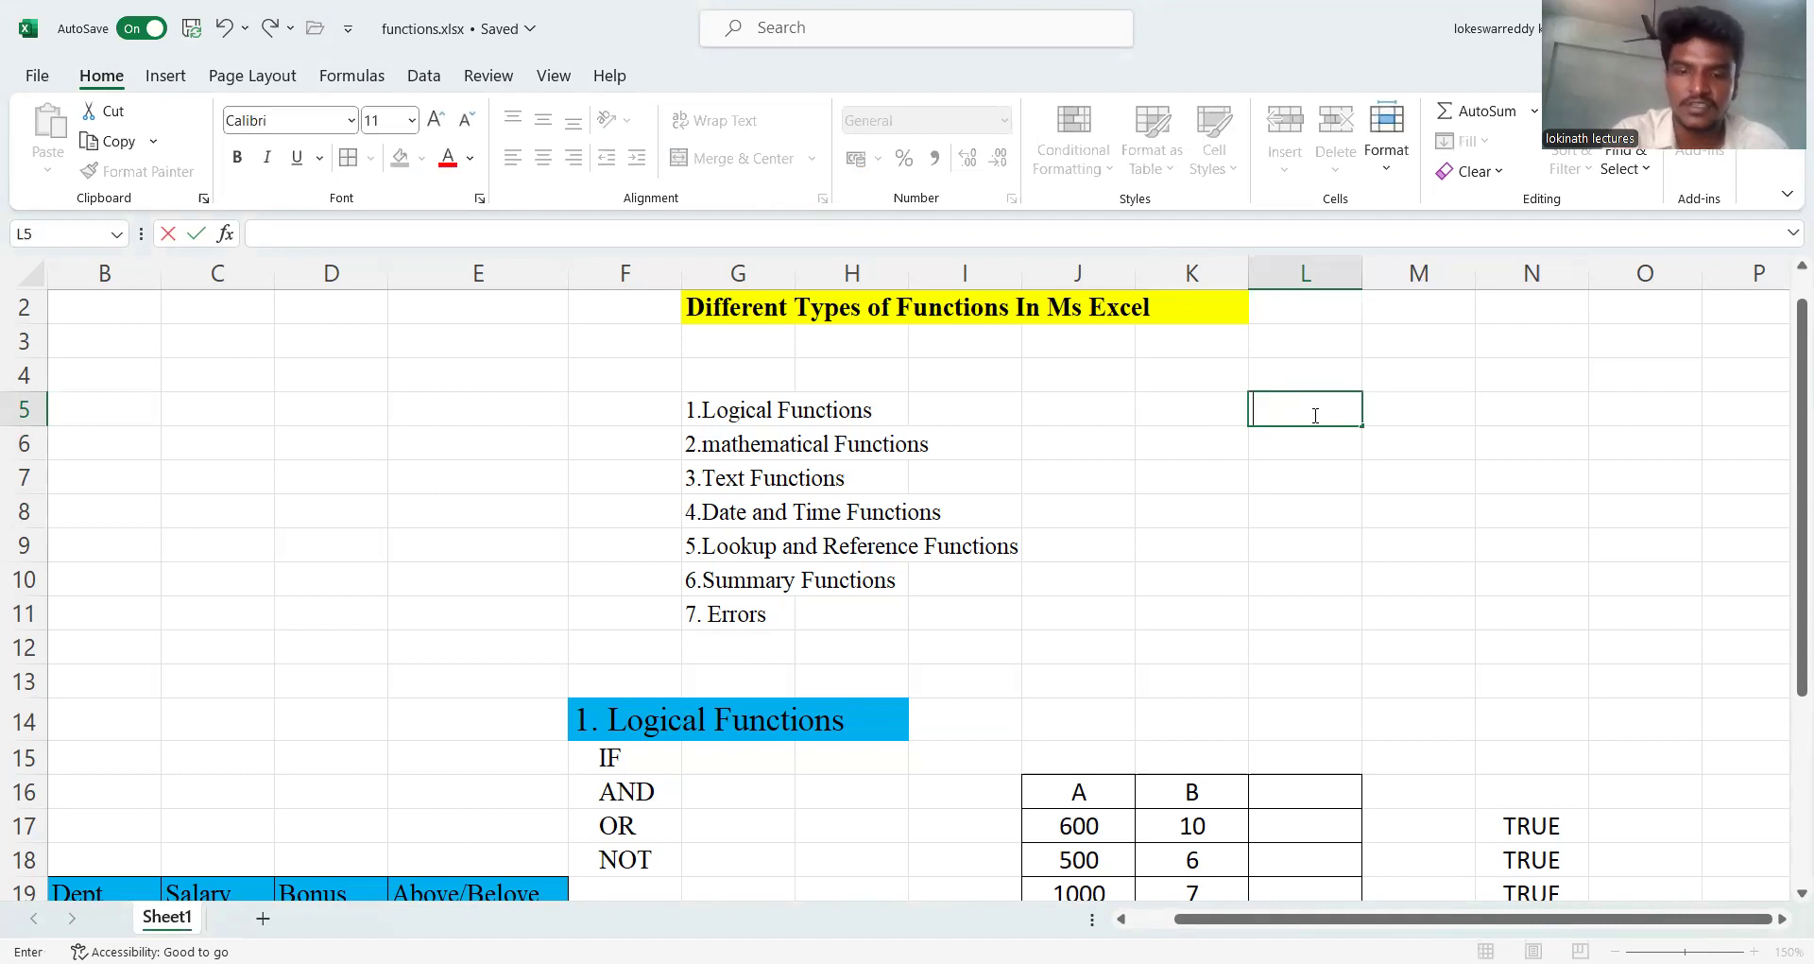
text(=)
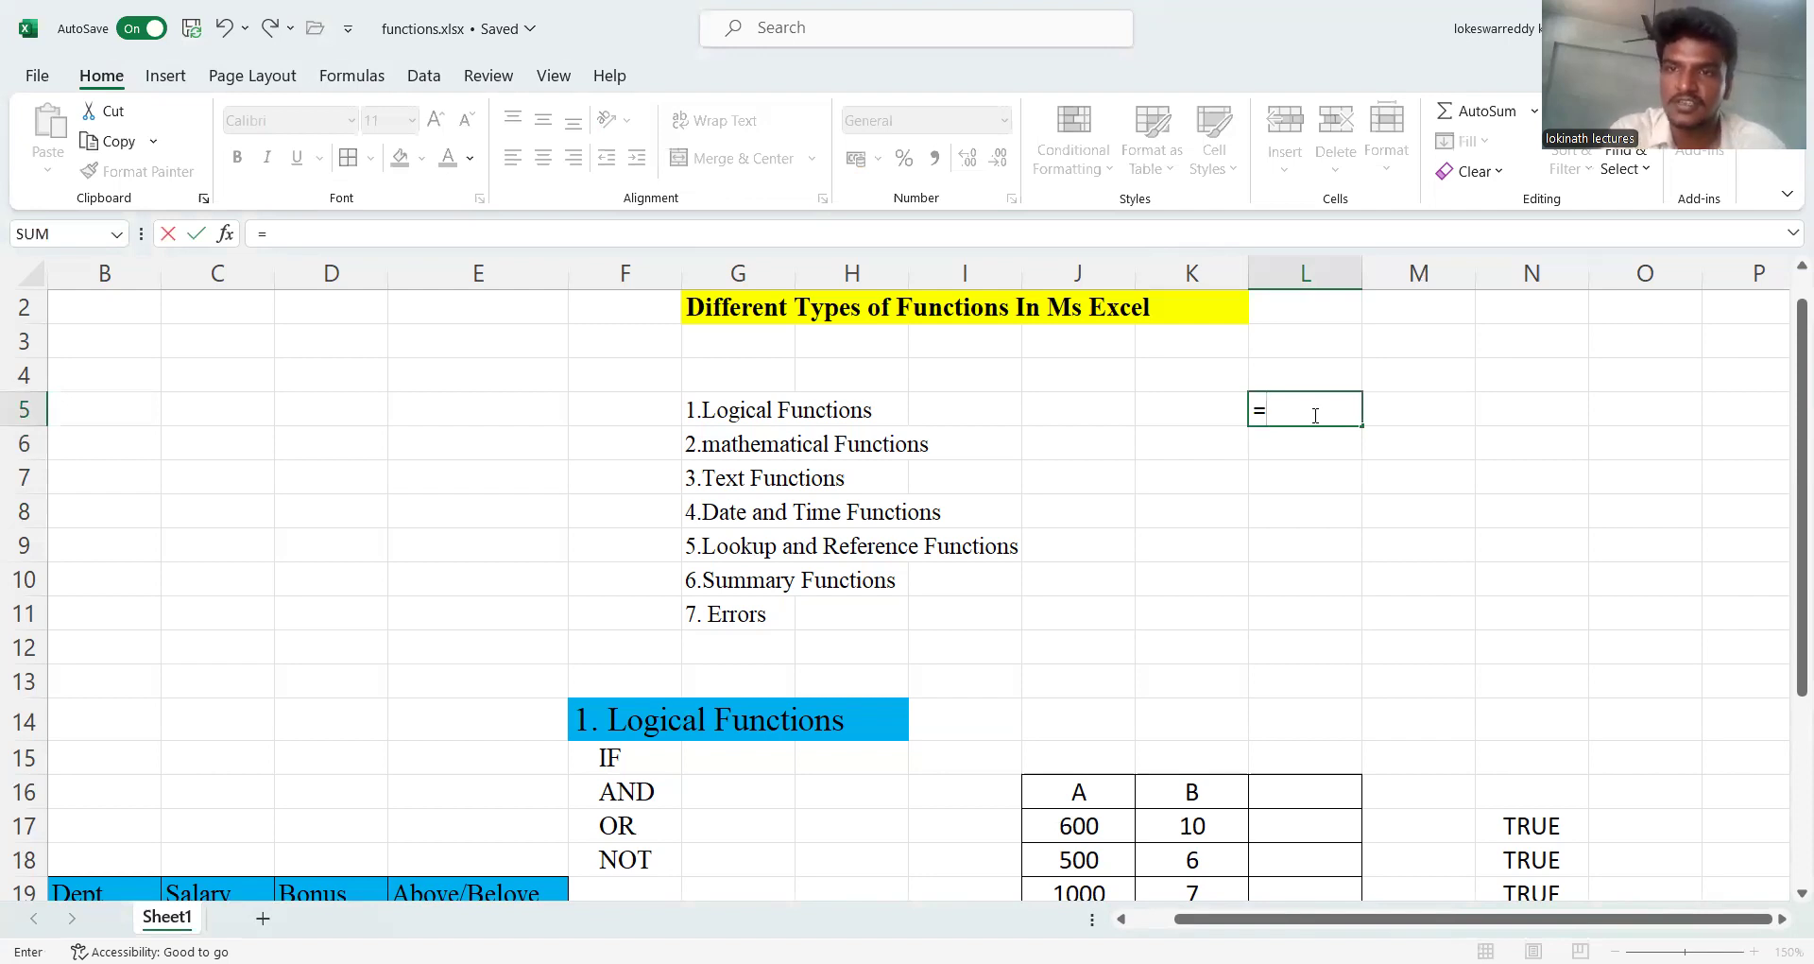
text(2+2)
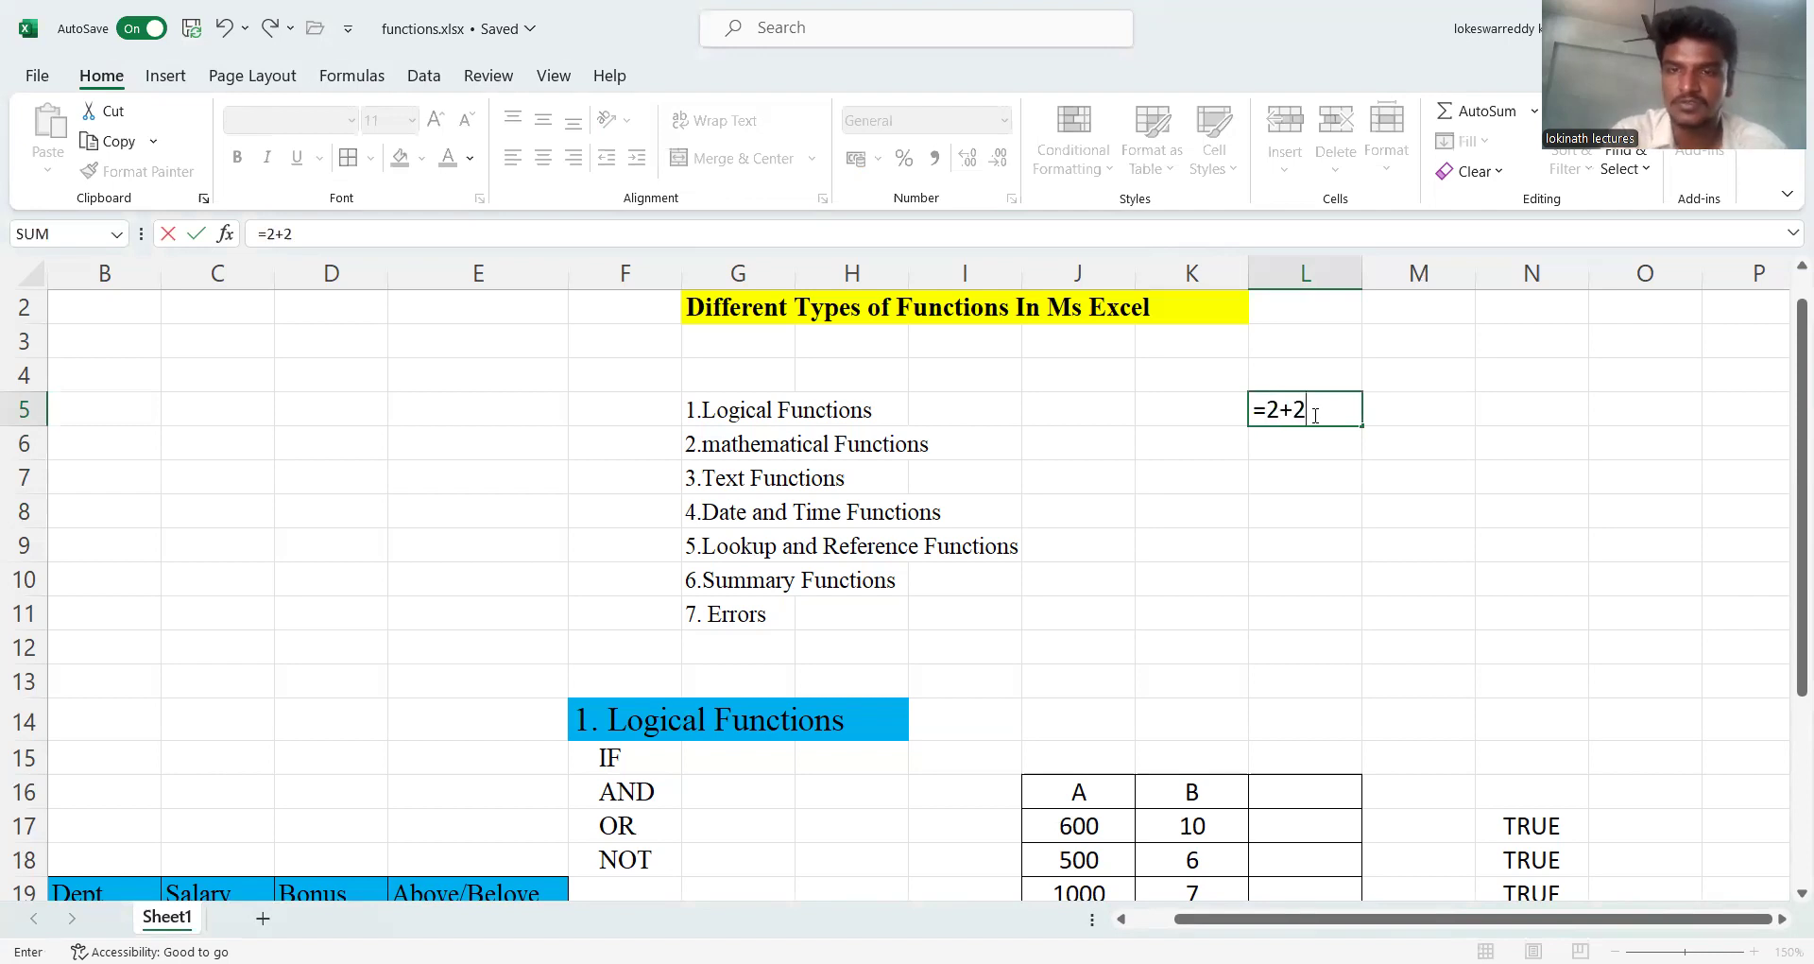
key(Return)
click(1313, 415)
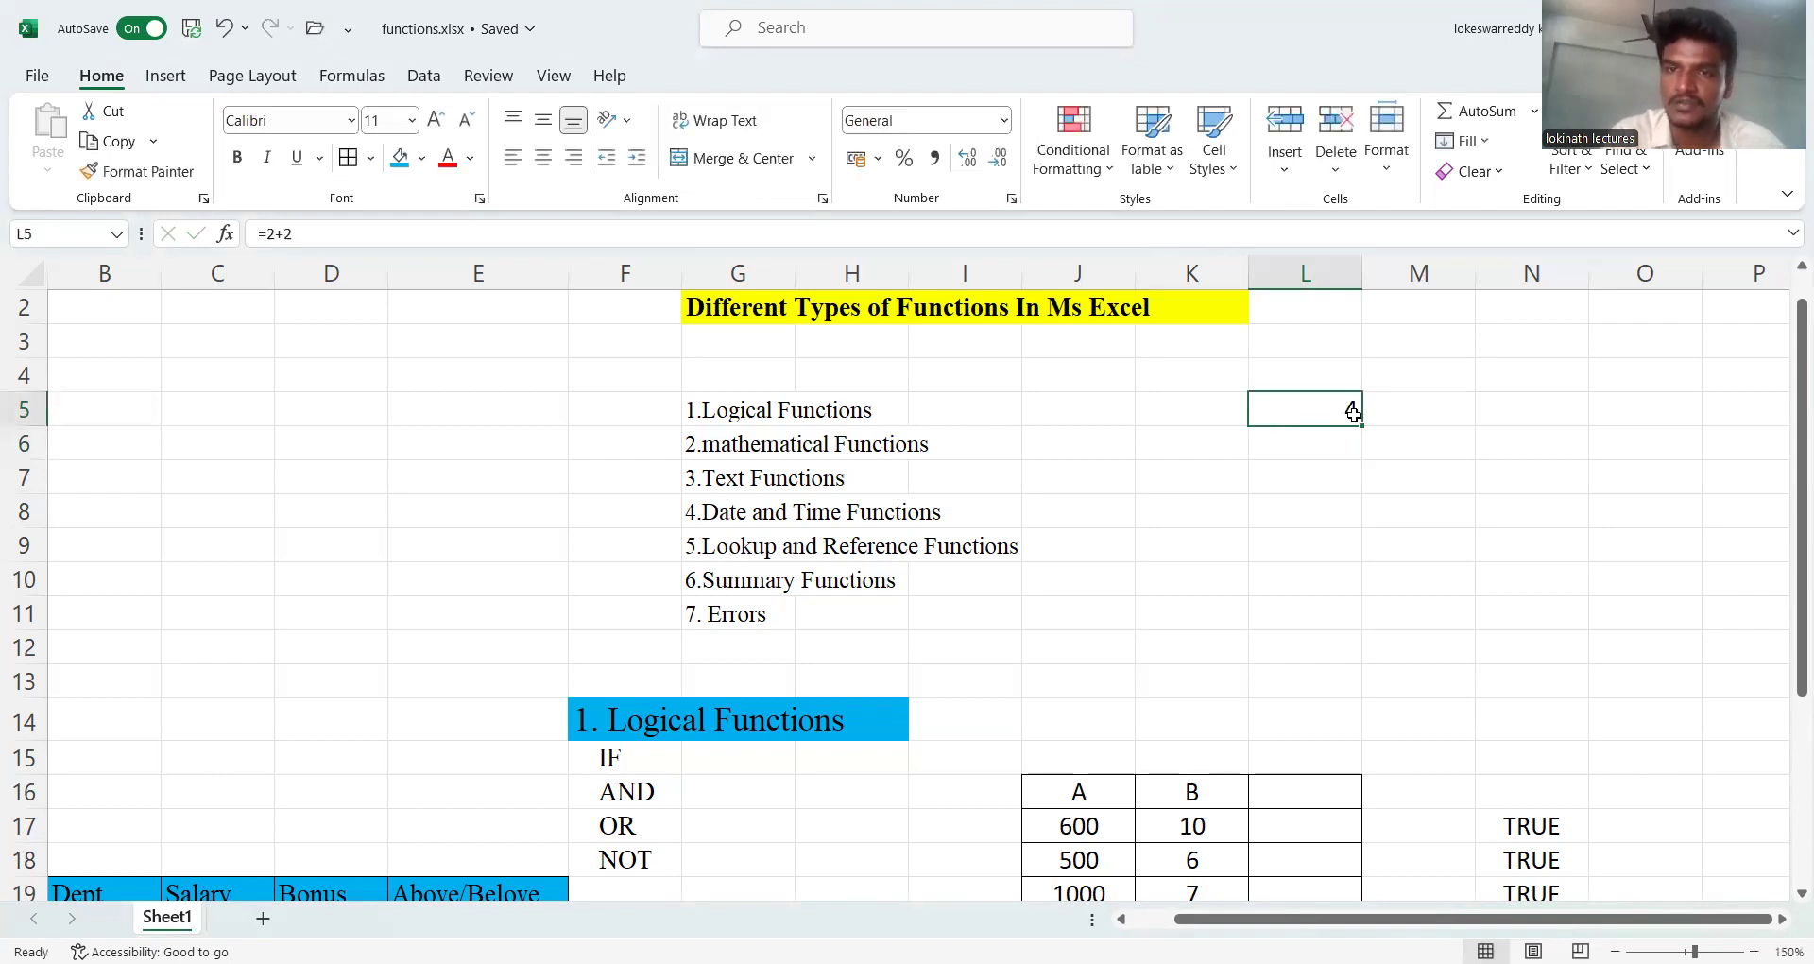
- Clear the formula from cell L5
double_click(1353, 413)
key(BackSpace)
key(BackSpace)
key(BackSpace)
key(BackSpace)
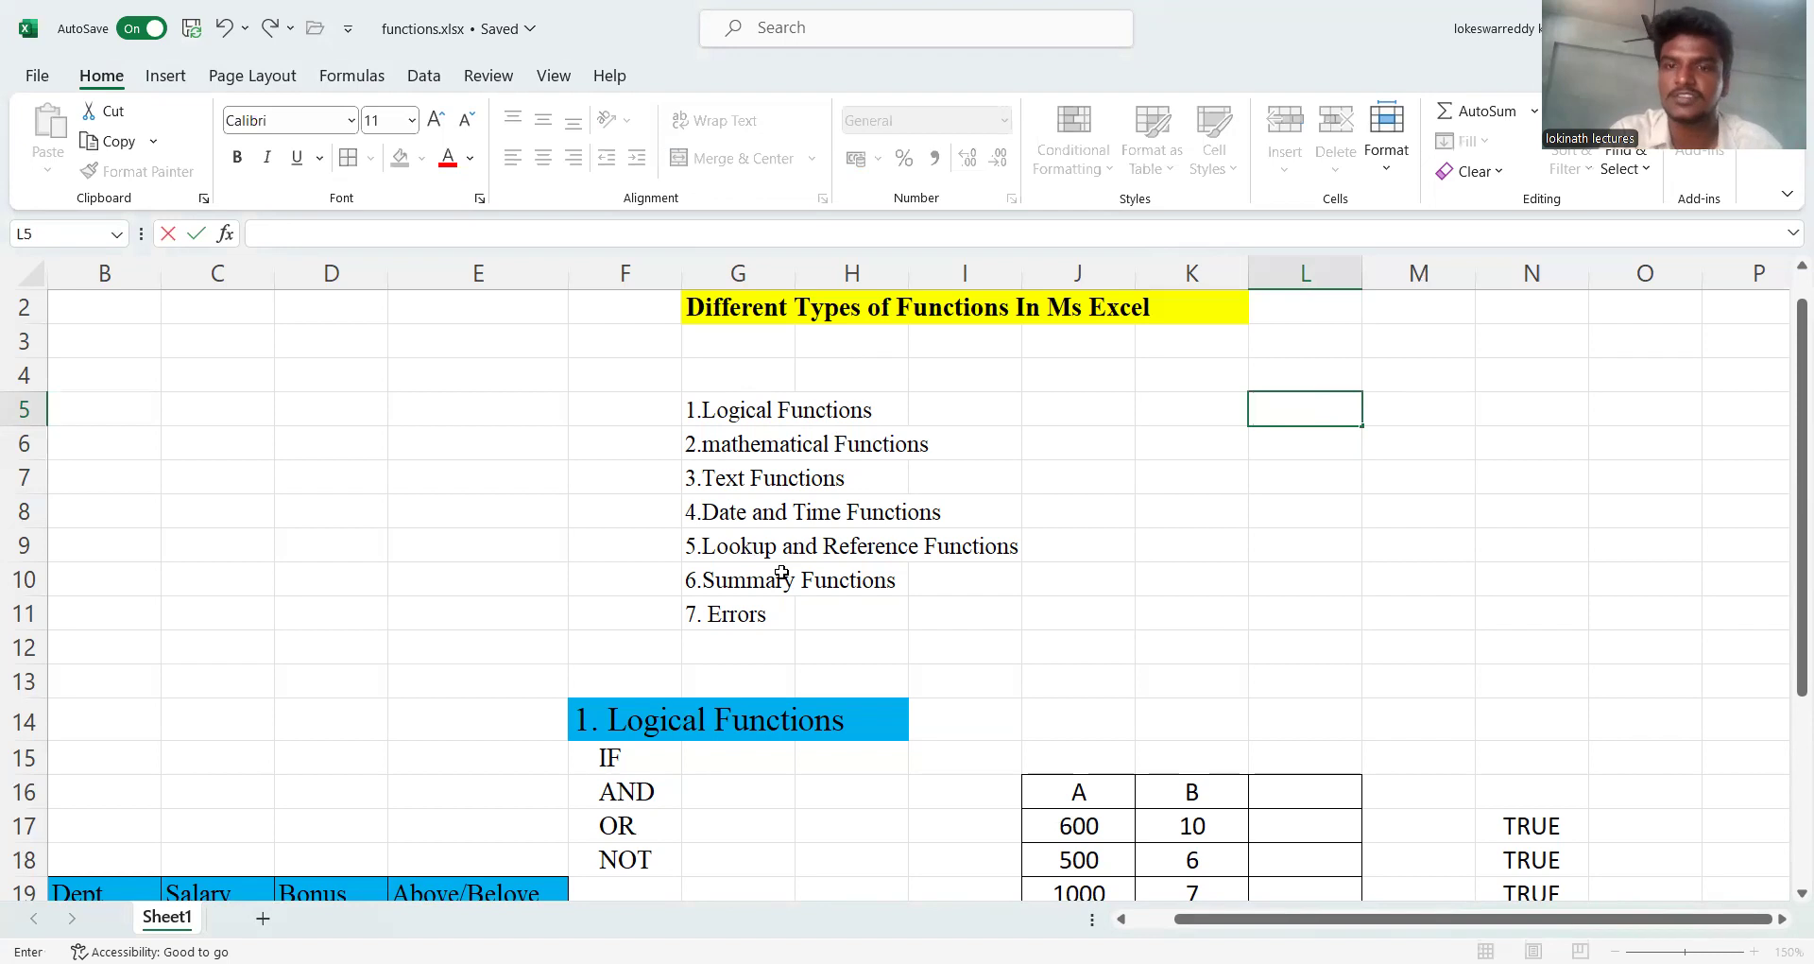
- Clear the contents of the A/B practice table and its adjacent results in J16:N21, and delete those cells
scroll(781, 573, down, 2)
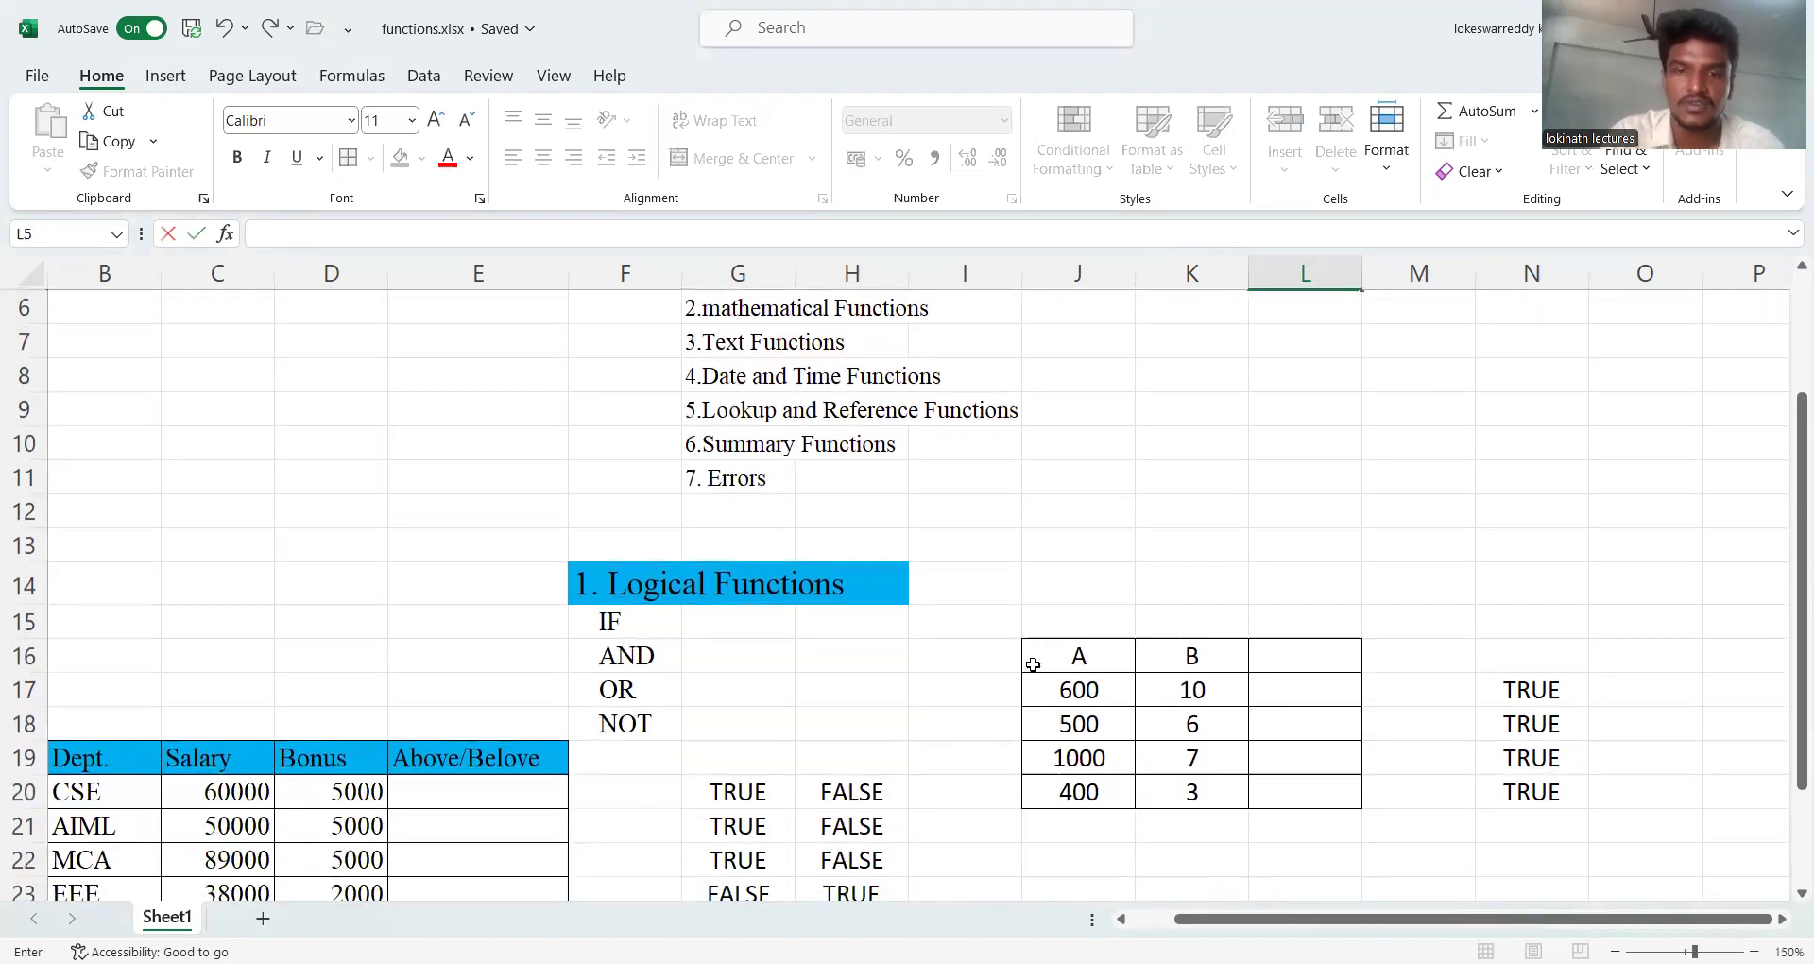
click(1046, 658)
key(shift+Down)
key(shift+Down)
key(shift+Down)
key(shift+Down)
key(shift+Down)
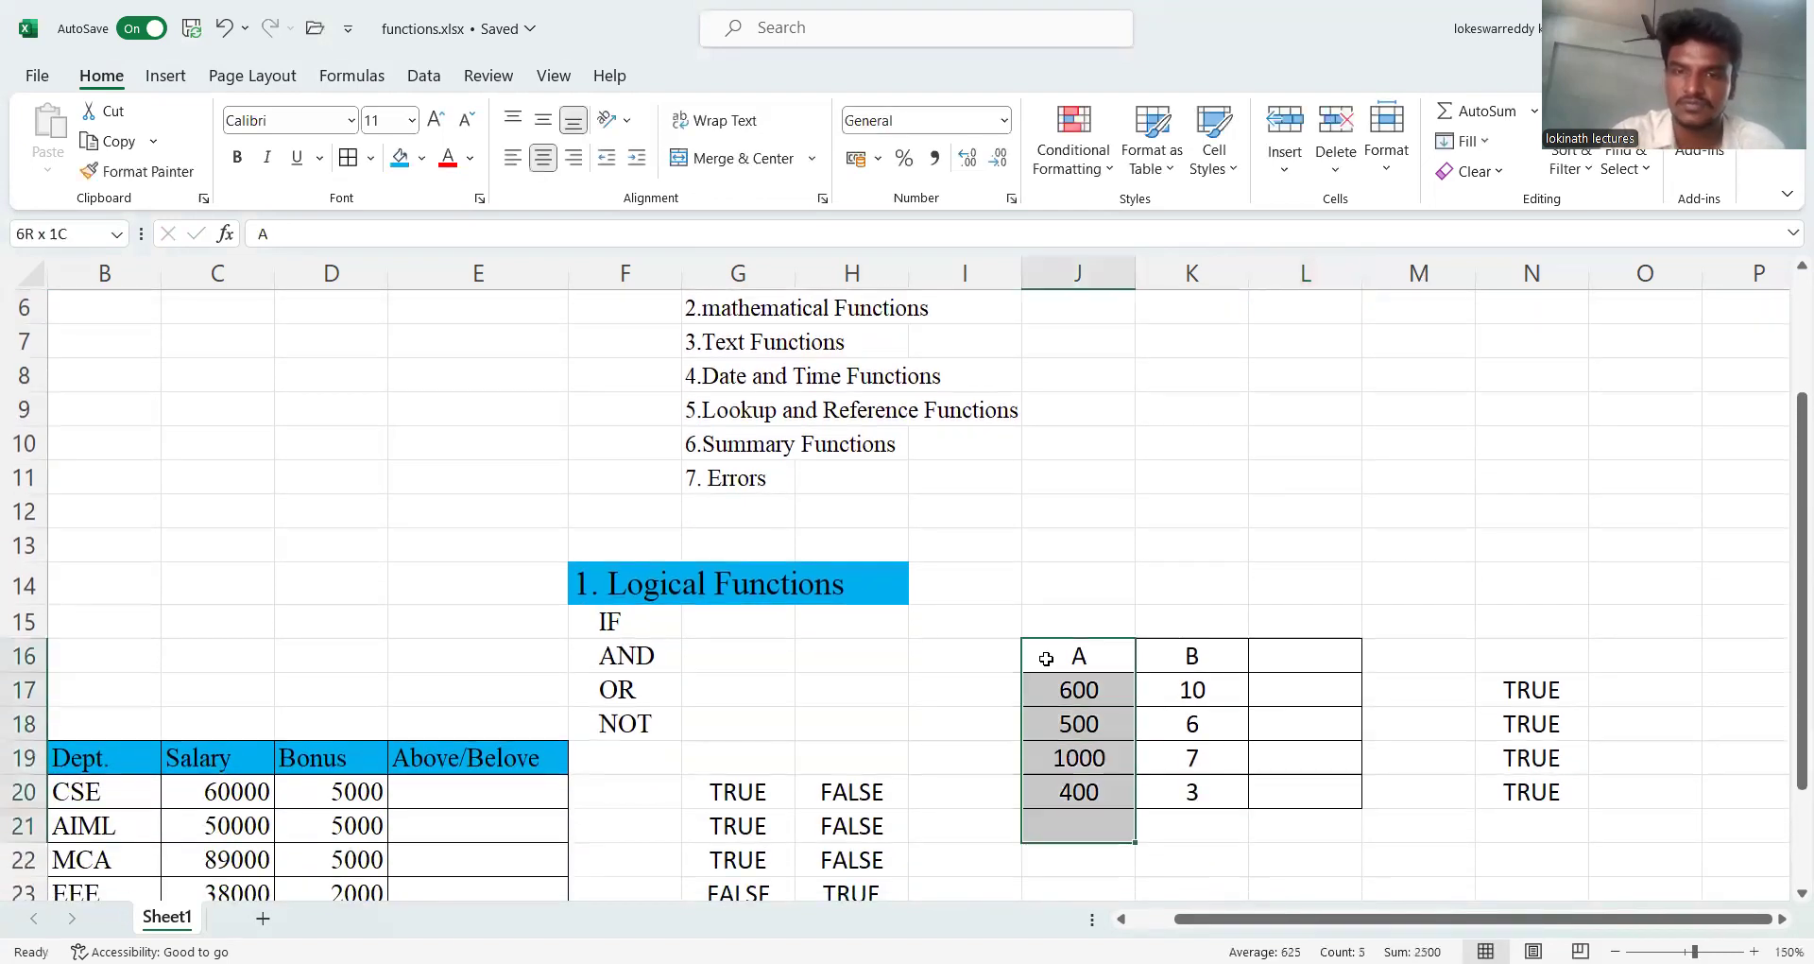
key(shift+Right)
key(shift+Right)
key(shift+Right)
key(shift+Right)
key(Delete)
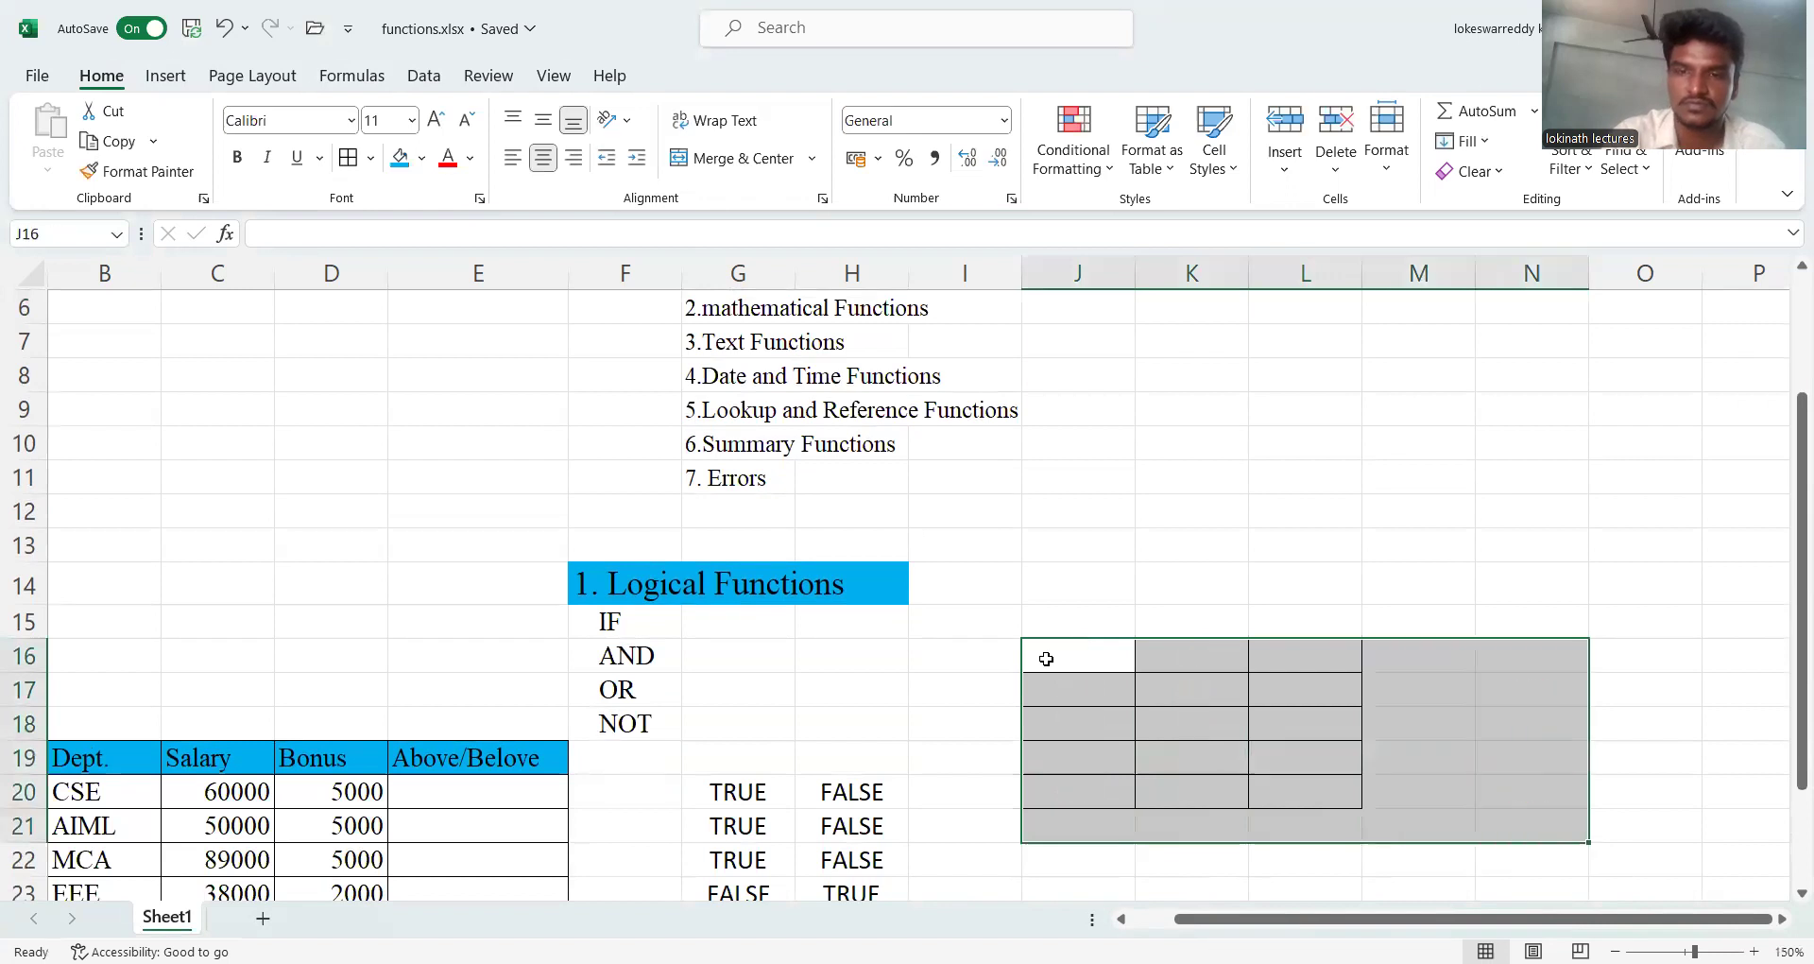
click(1321, 142)
- Clear the old TRUE/FALSE formula results in range G20:I27 beside the salary table
click(748, 790)
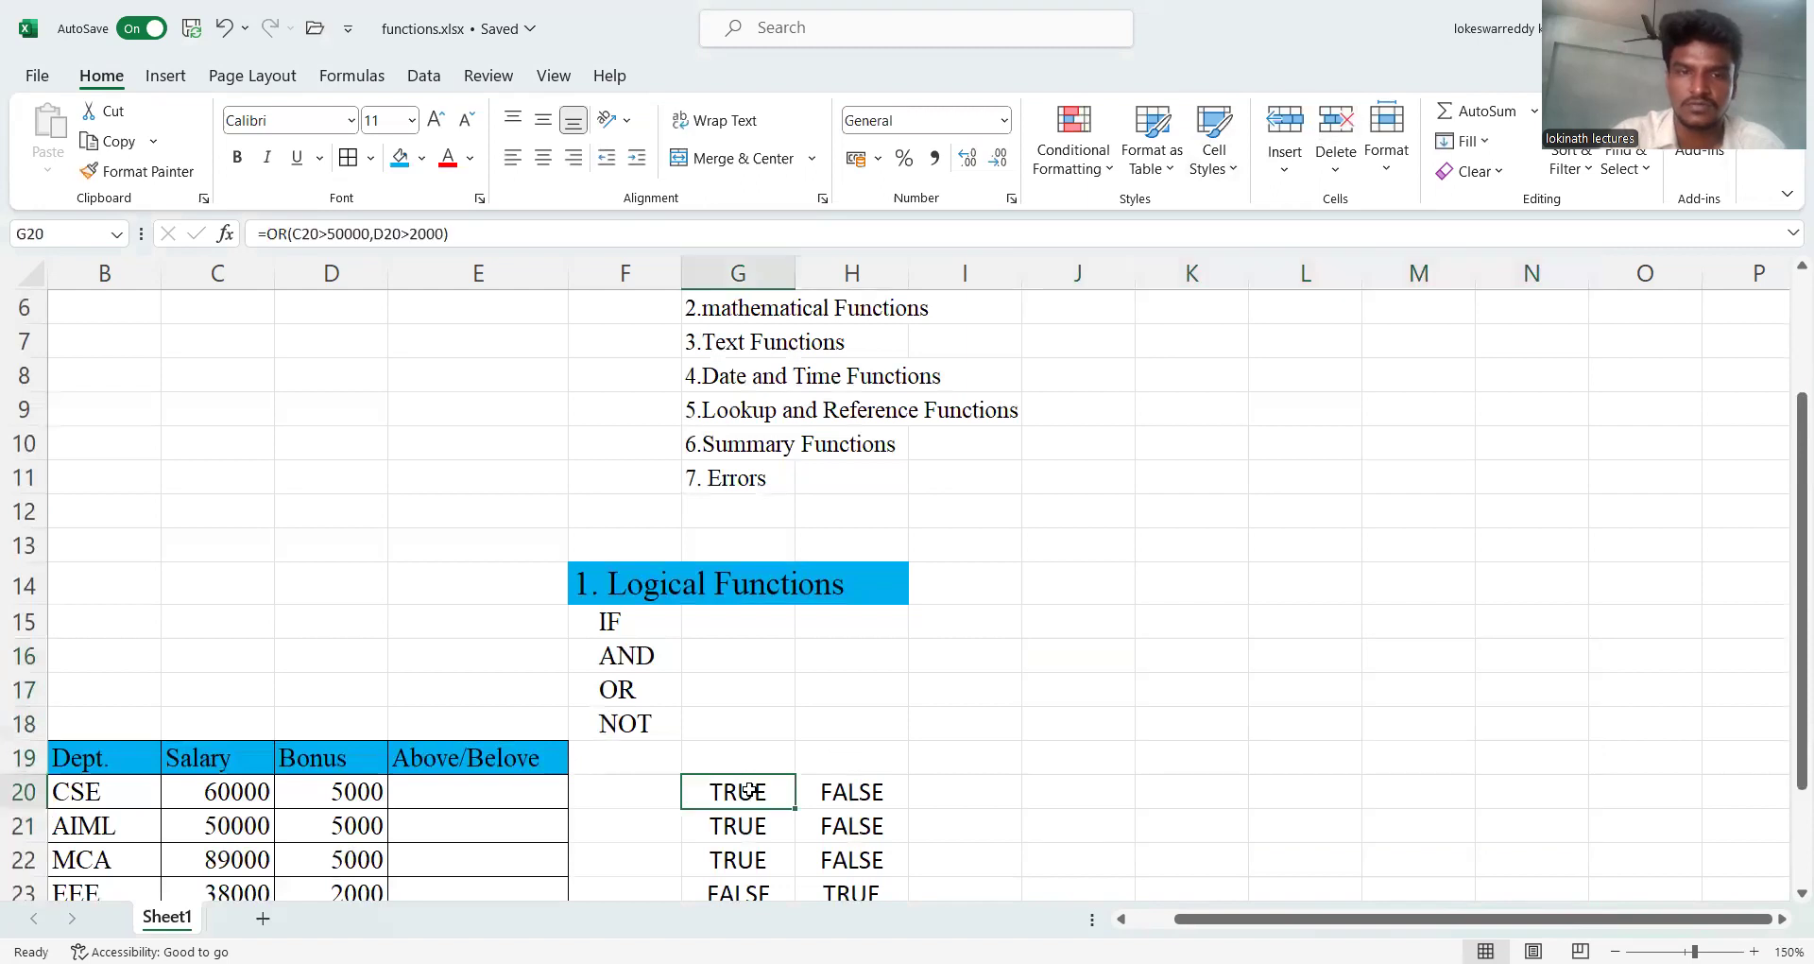
key(shift+Down)
key(shift+Down)
key(shift+Down)
key(shift+Down)
key(shift+Down)
key(shift+Down)
key(shift+Down)
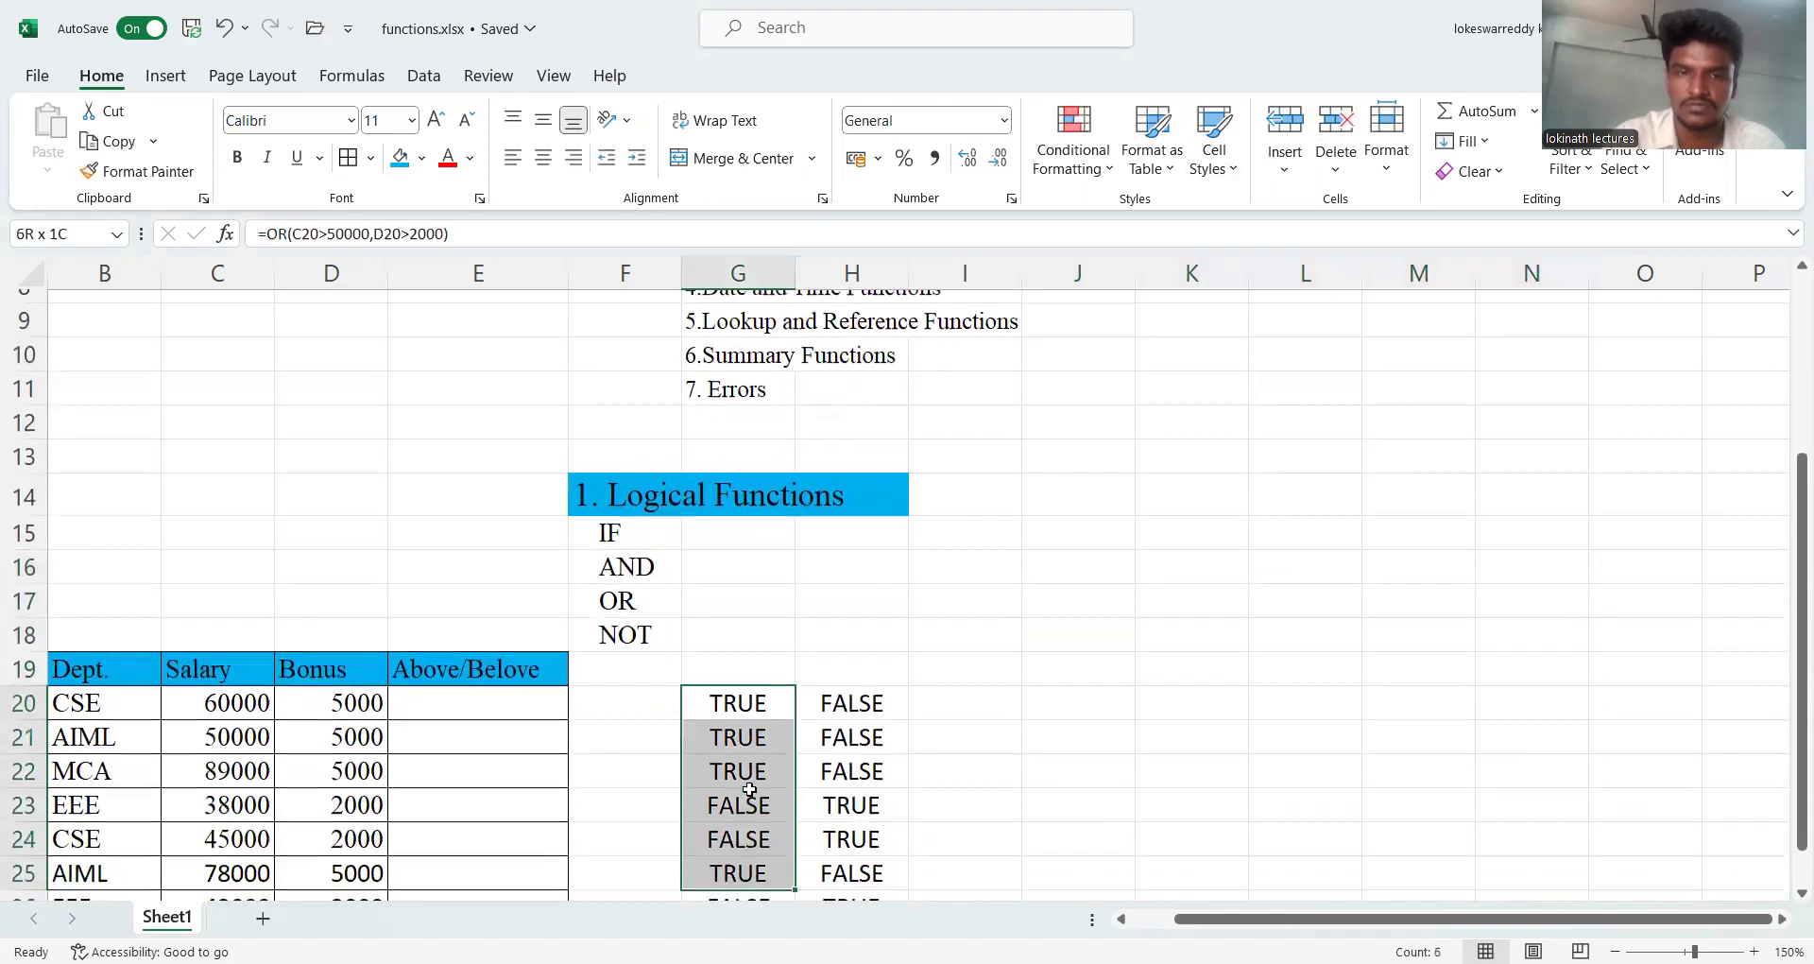
key(shift+Right)
key(shift+Right)
key(Delete)
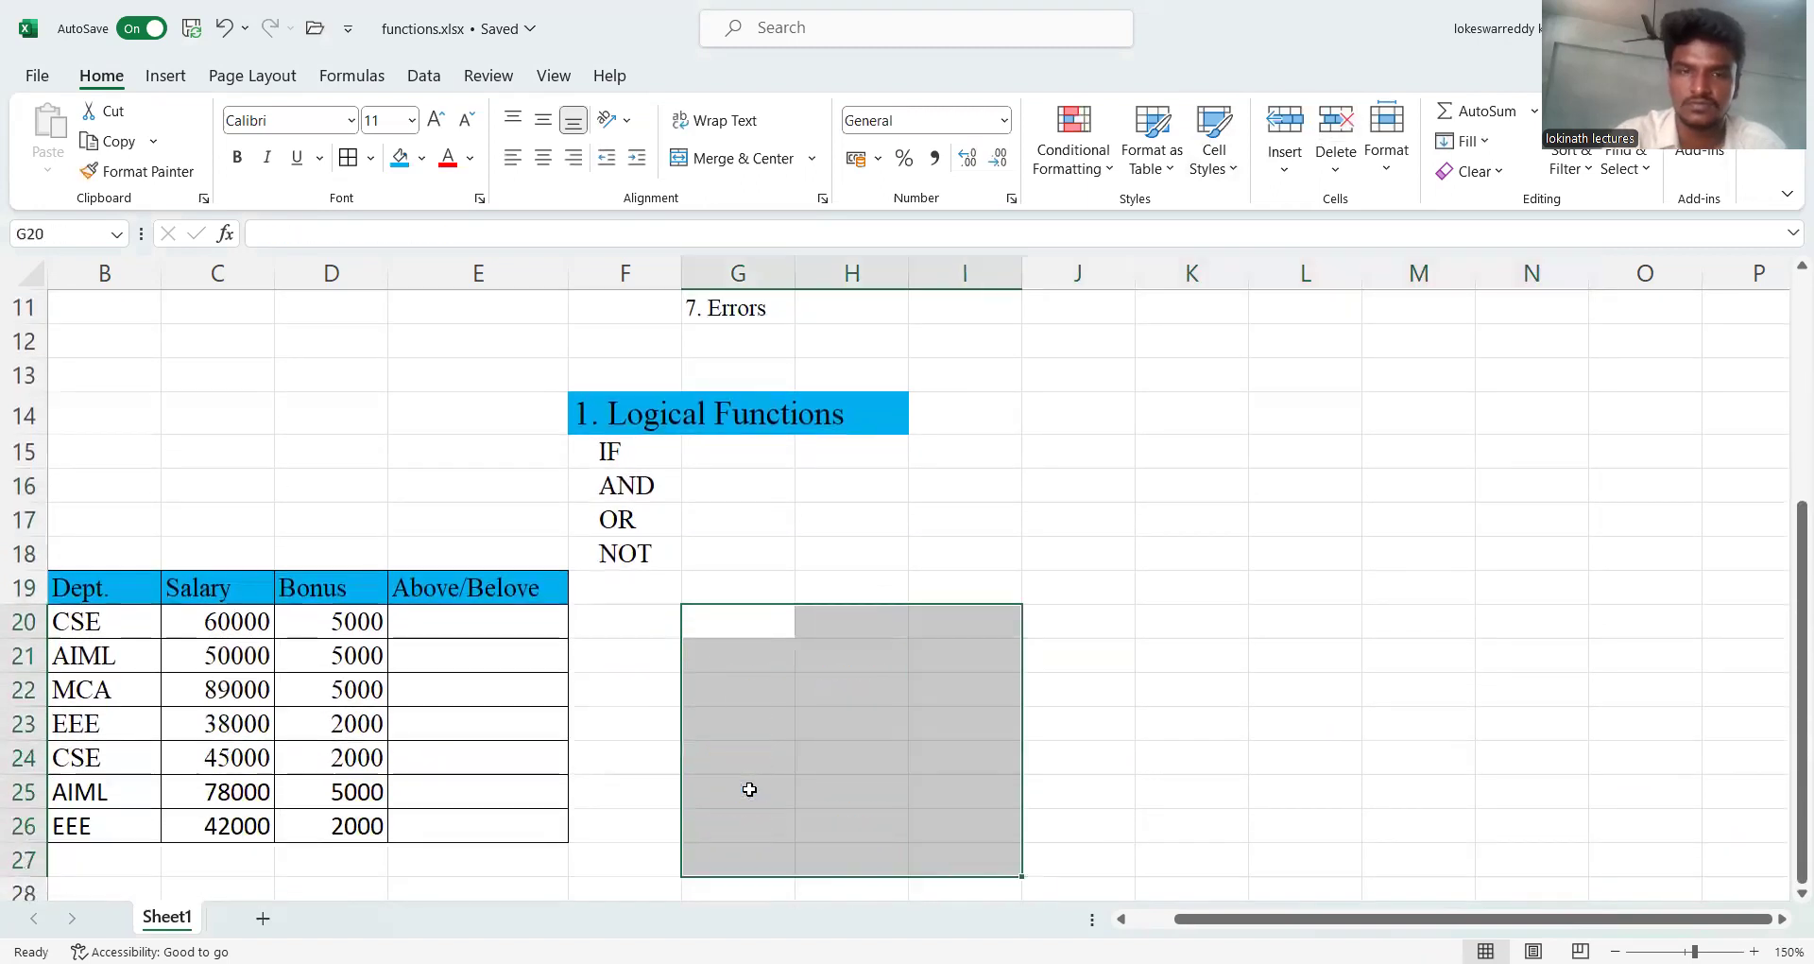
click(973, 498)
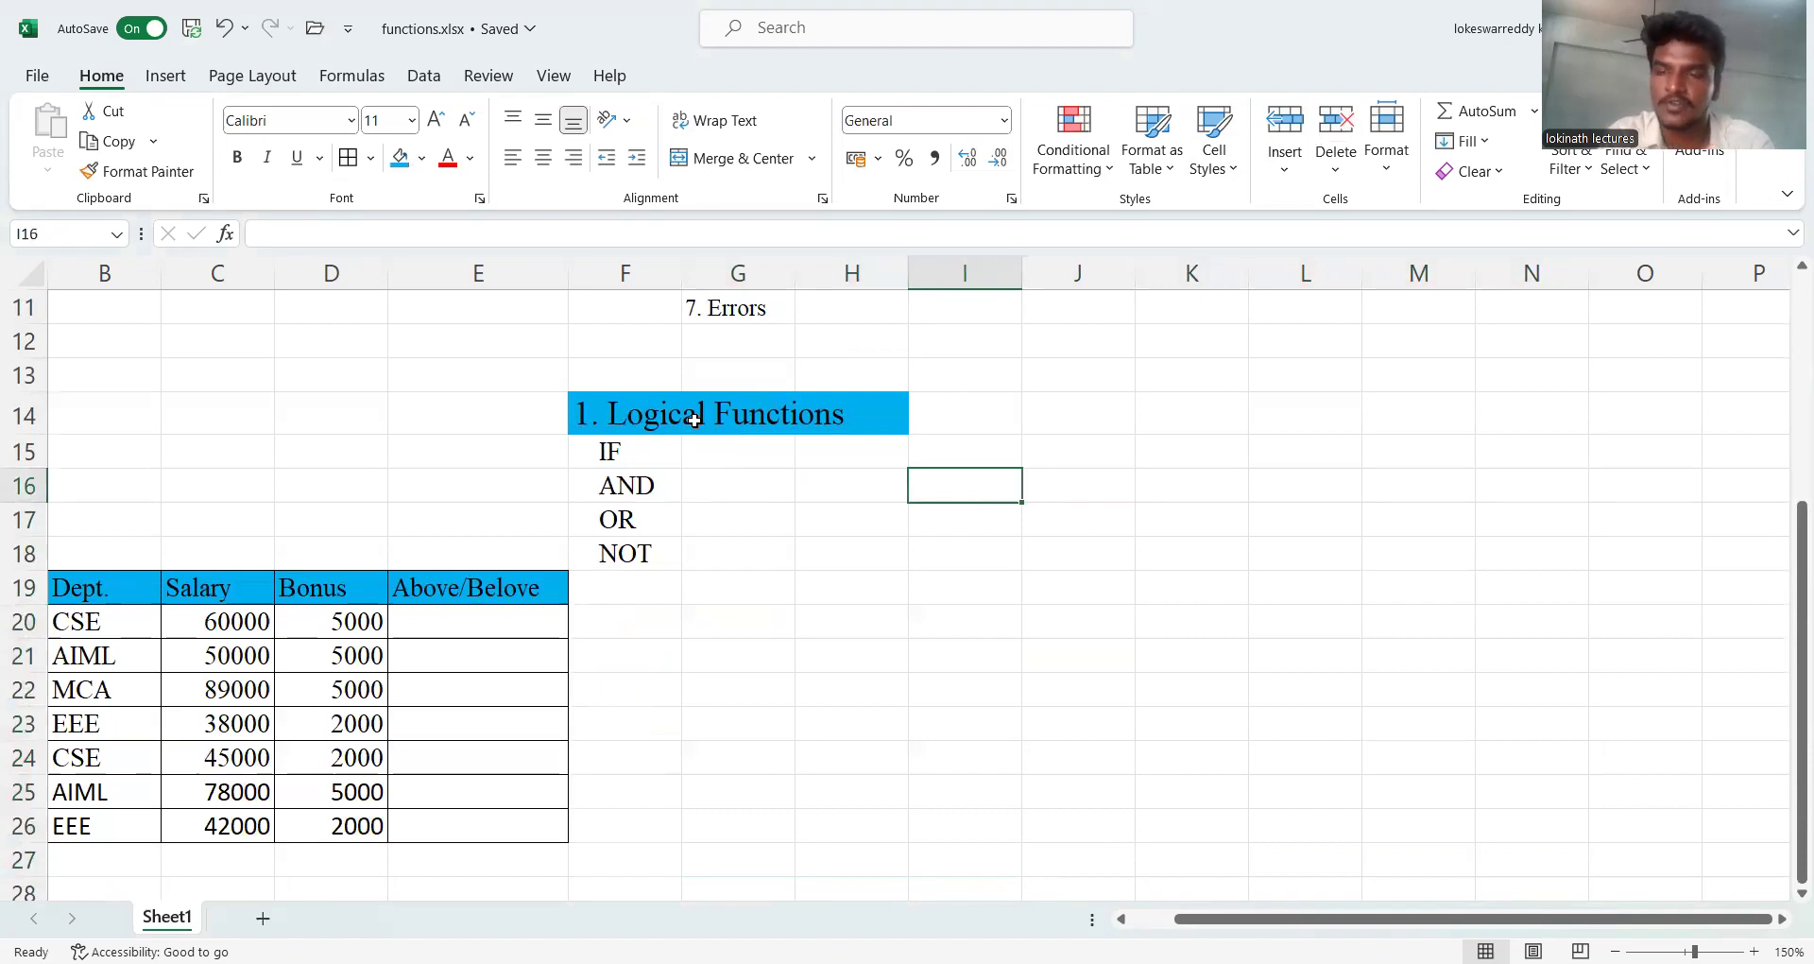
- Review the list of function types and the logical functions IF, AND, OR and NOT listed in F15:F18
scroll(687, 398, up, 4)
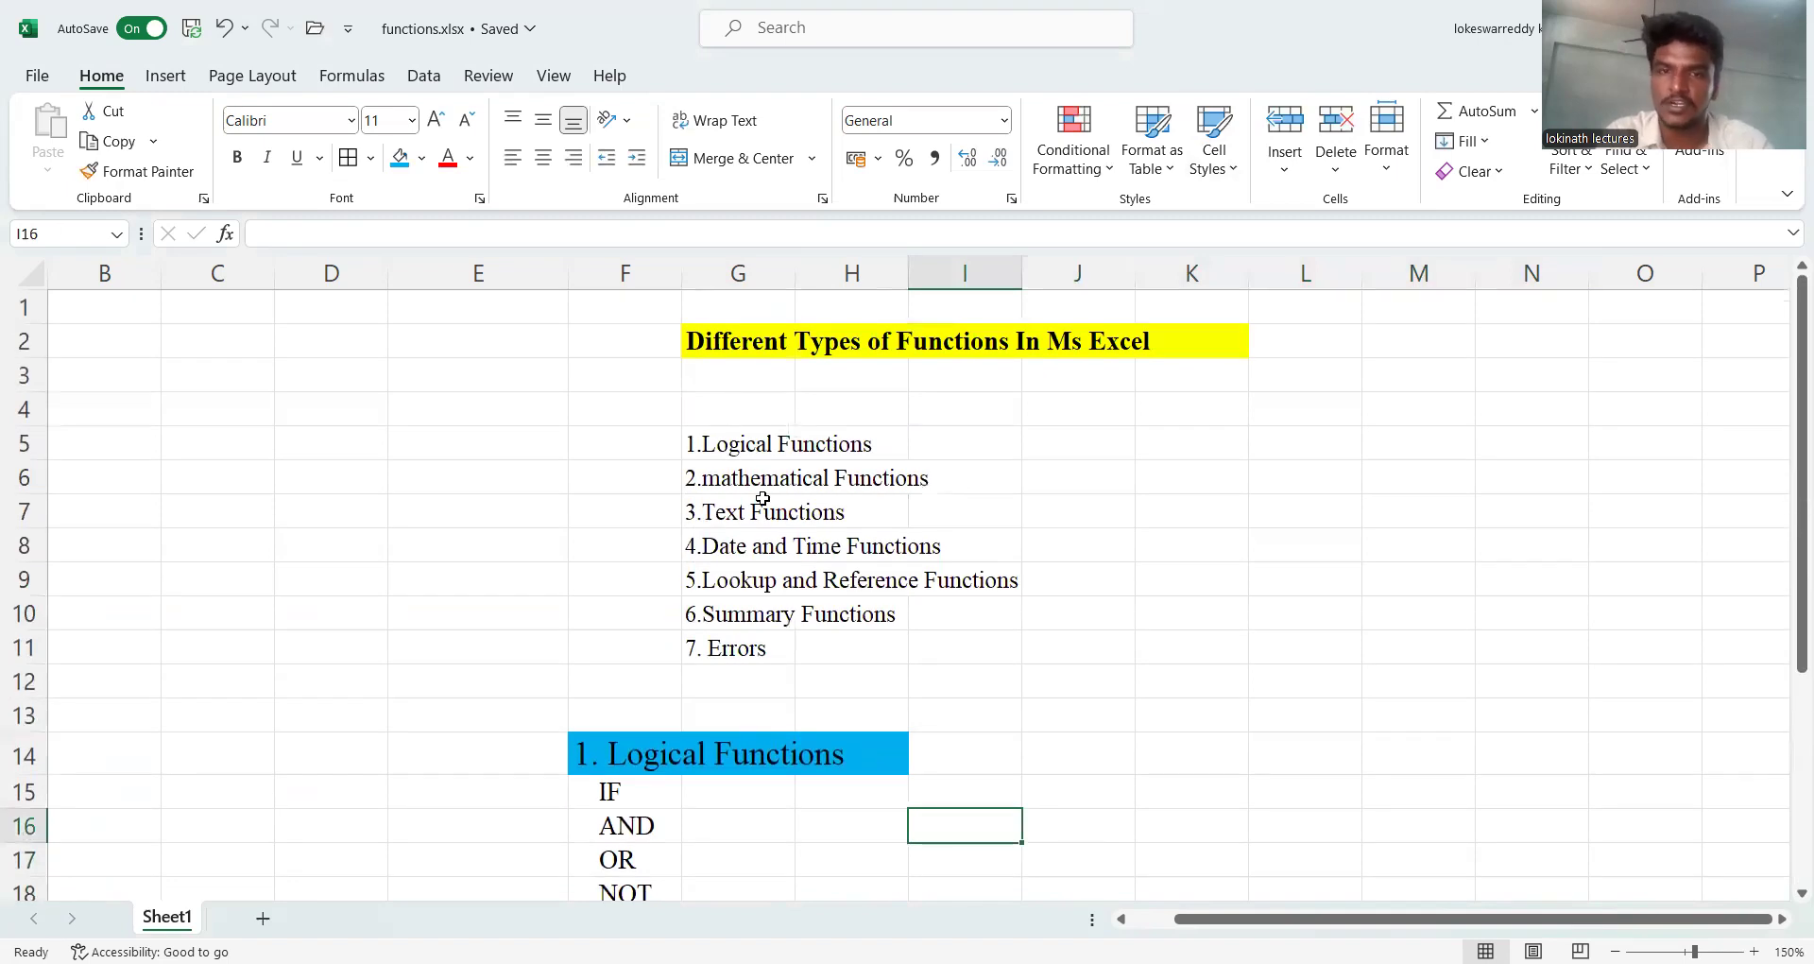
scroll(763, 499, down, 1)
scroll(763, 498, down, 2)
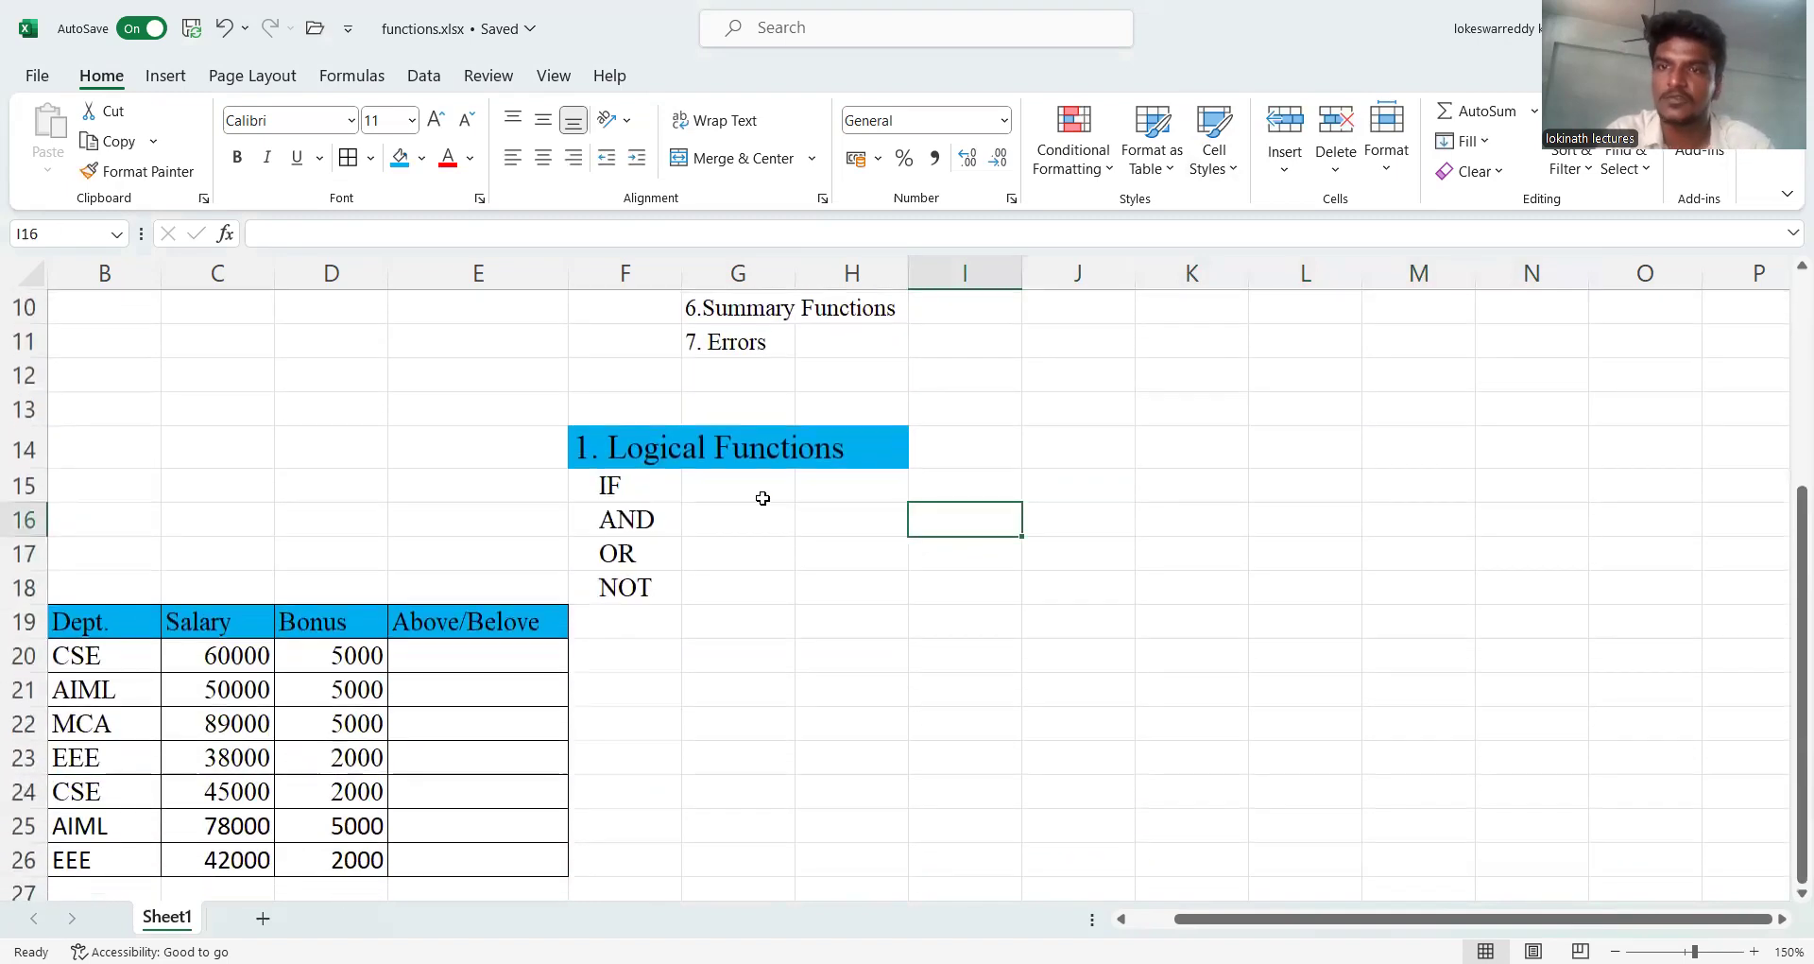
click(624, 494)
click(625, 526)
click(624, 576)
click(624, 548)
click(626, 583)
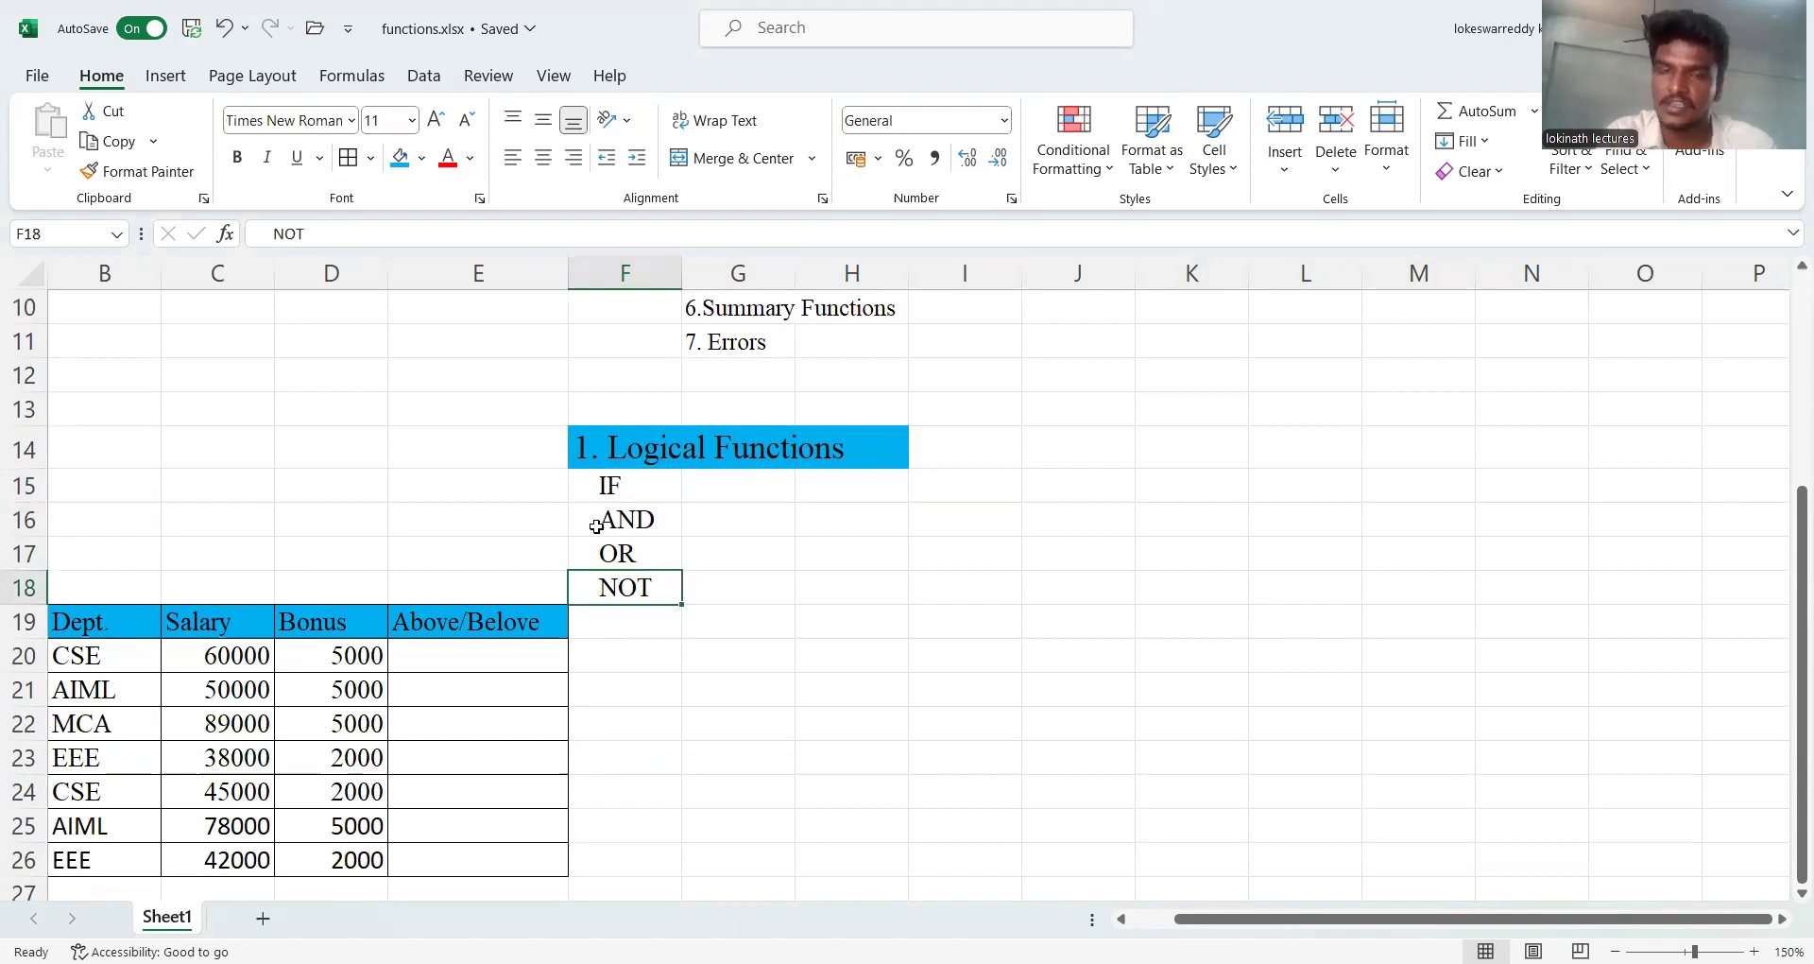
click(641, 494)
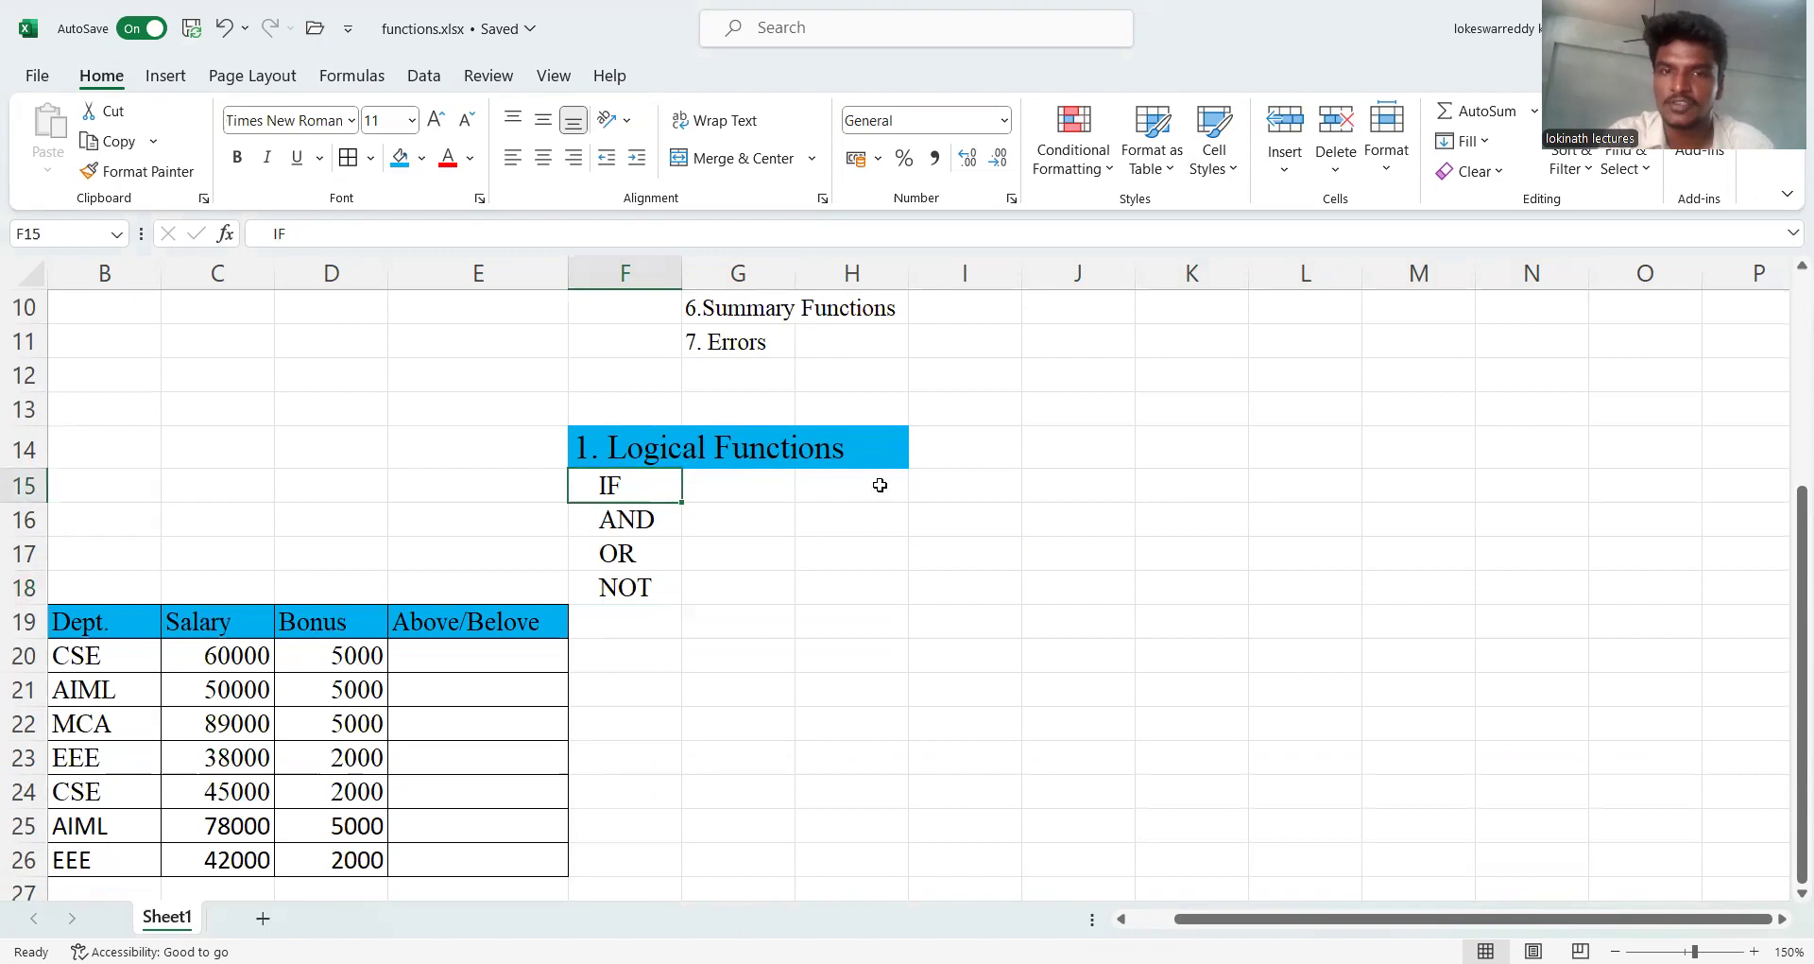
- Enter the formula =IF(2=2,"True","False") in cell J15
click(1086, 485)
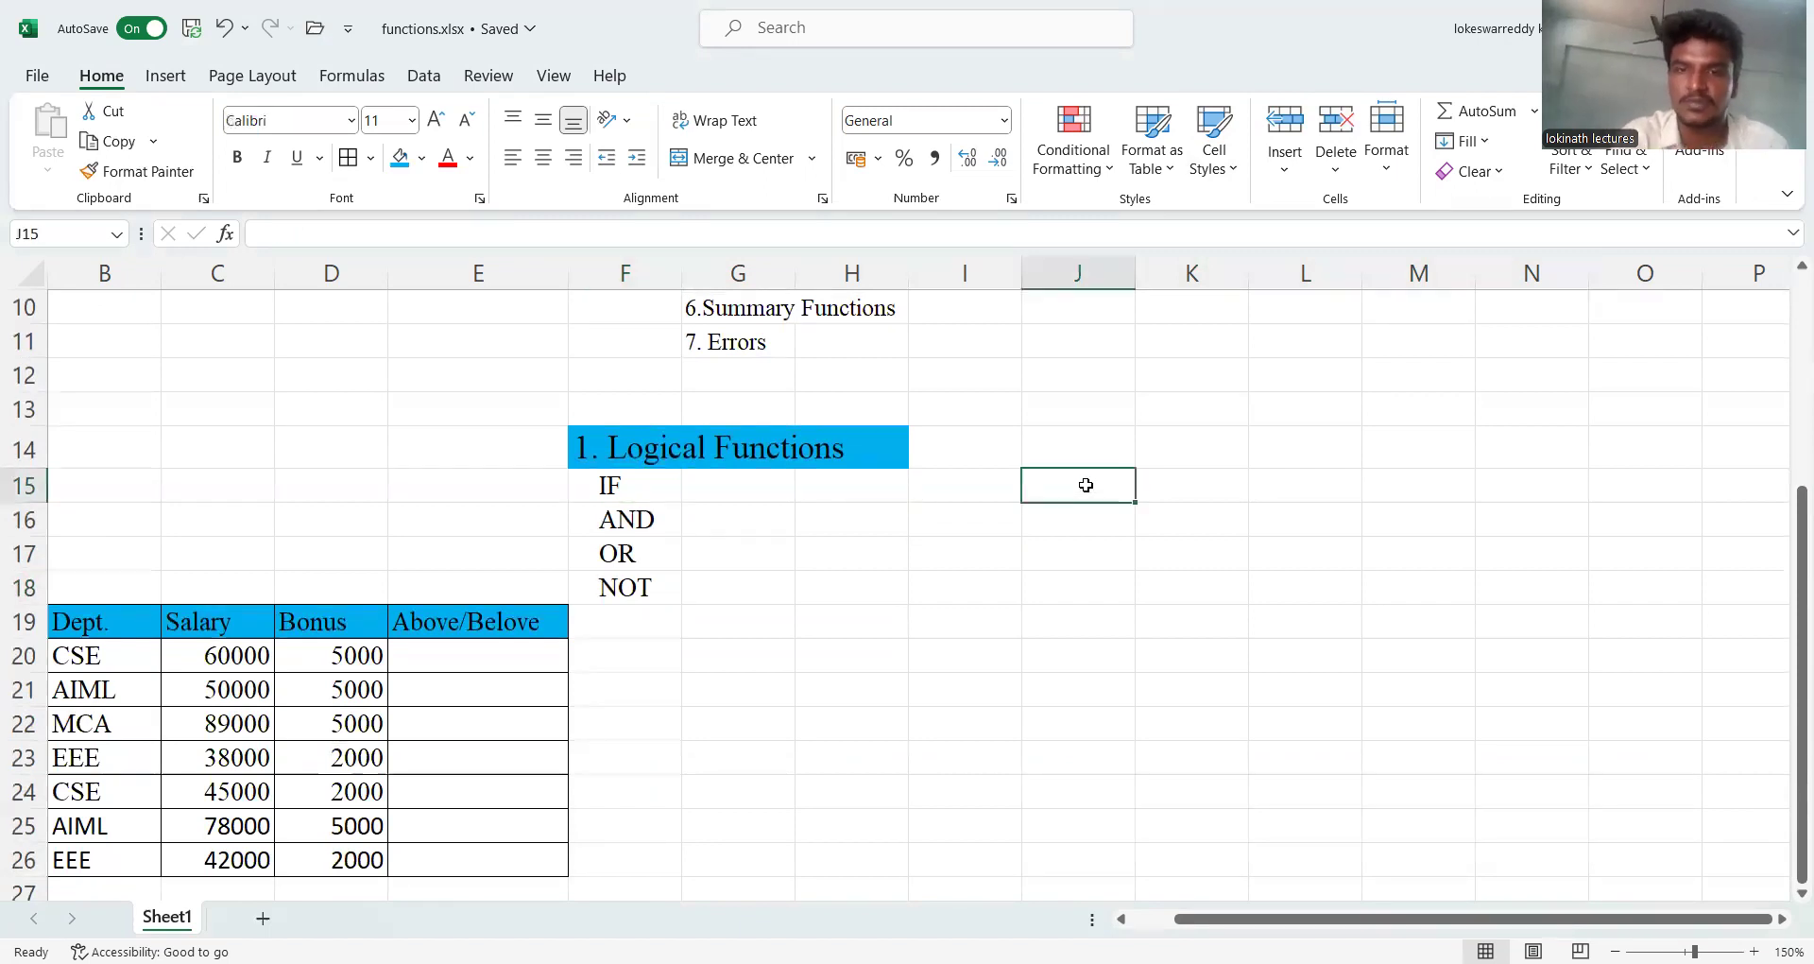
text(=)
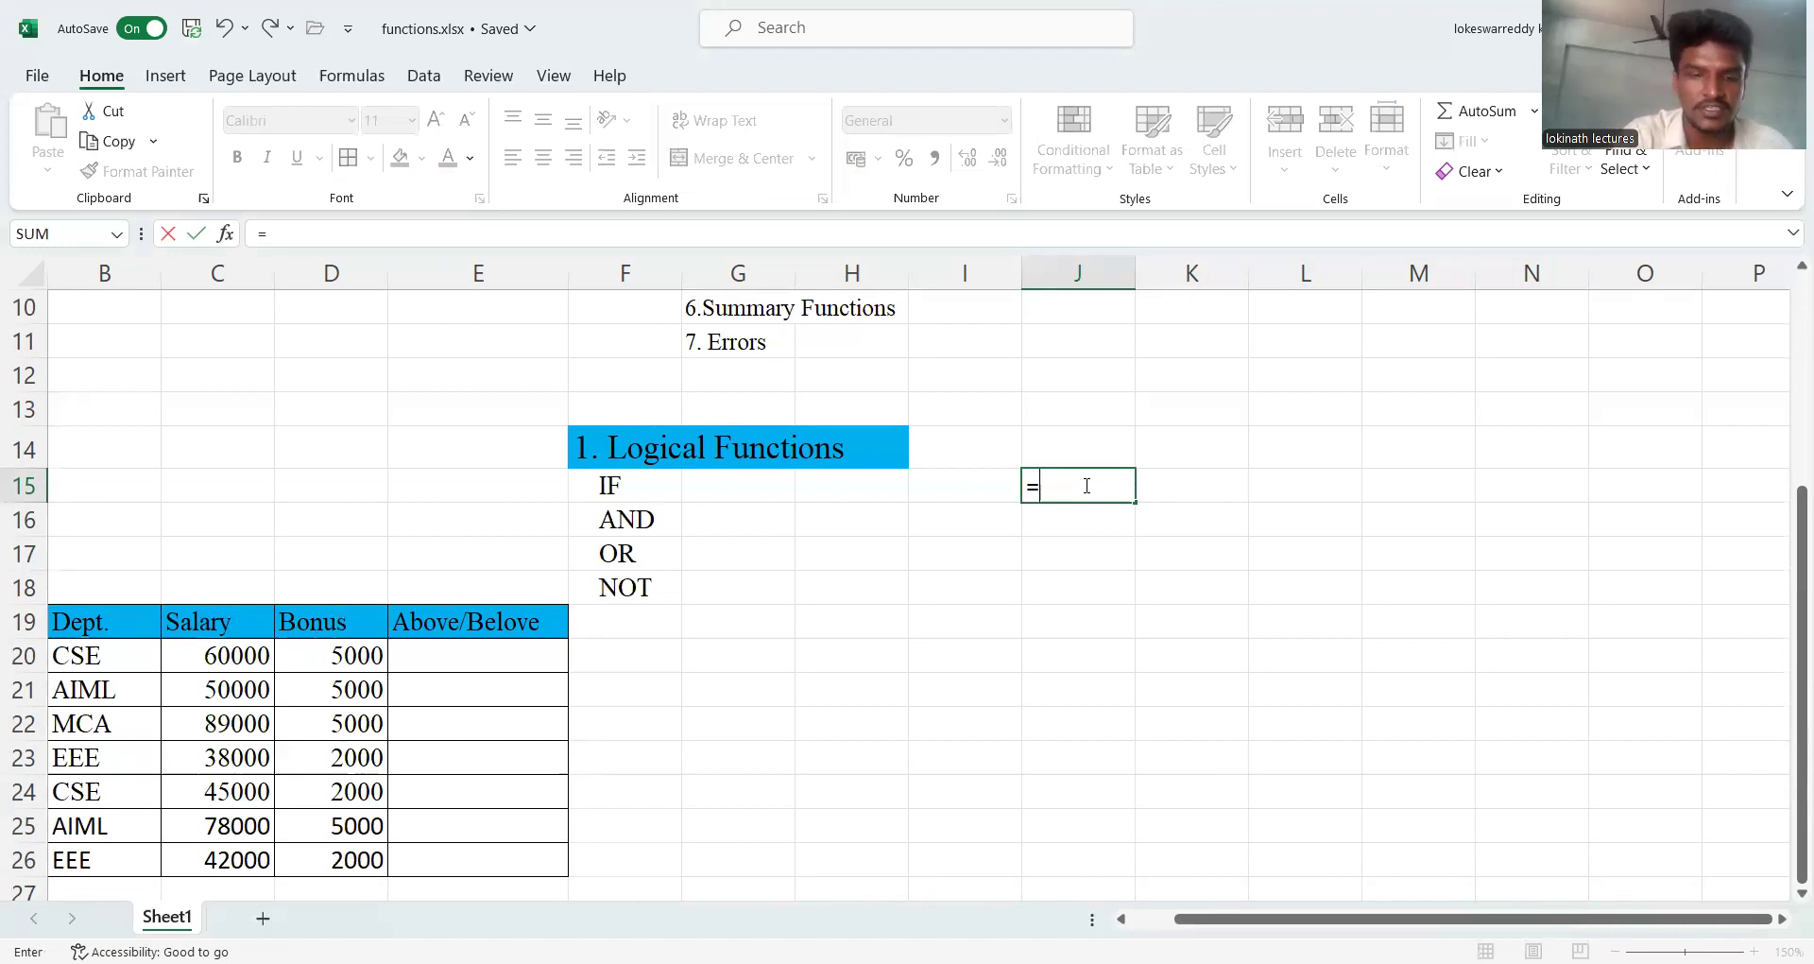
text(if)
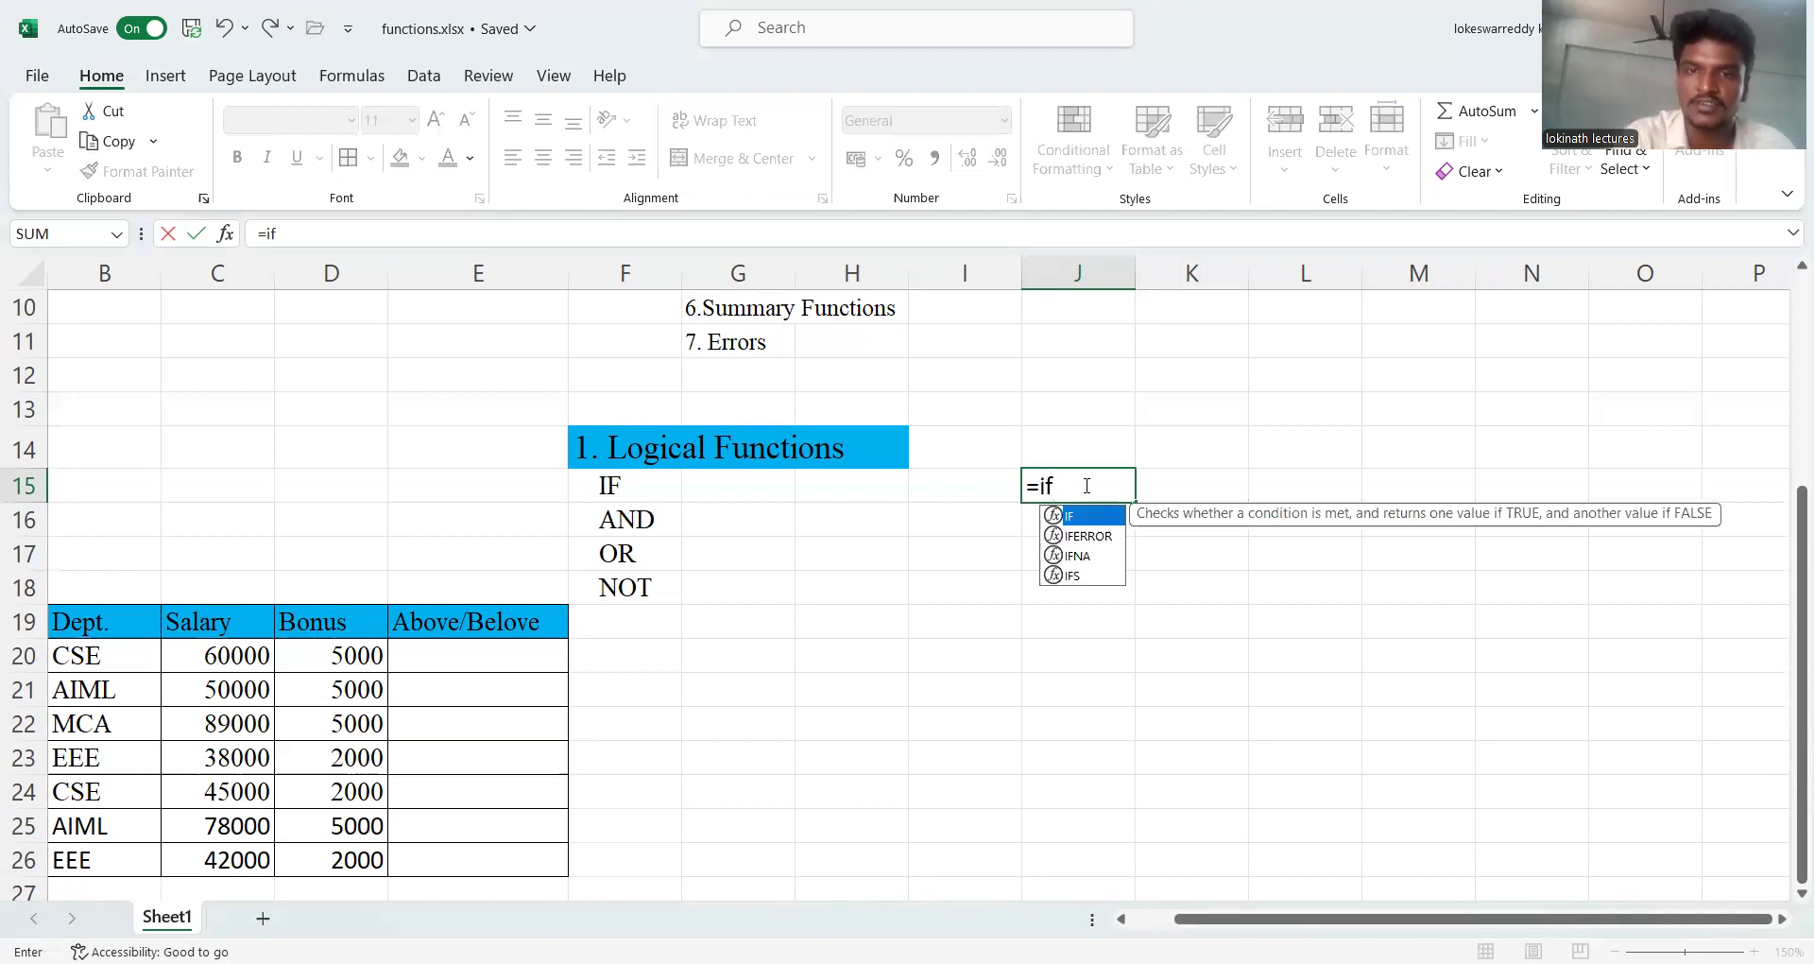
text(()
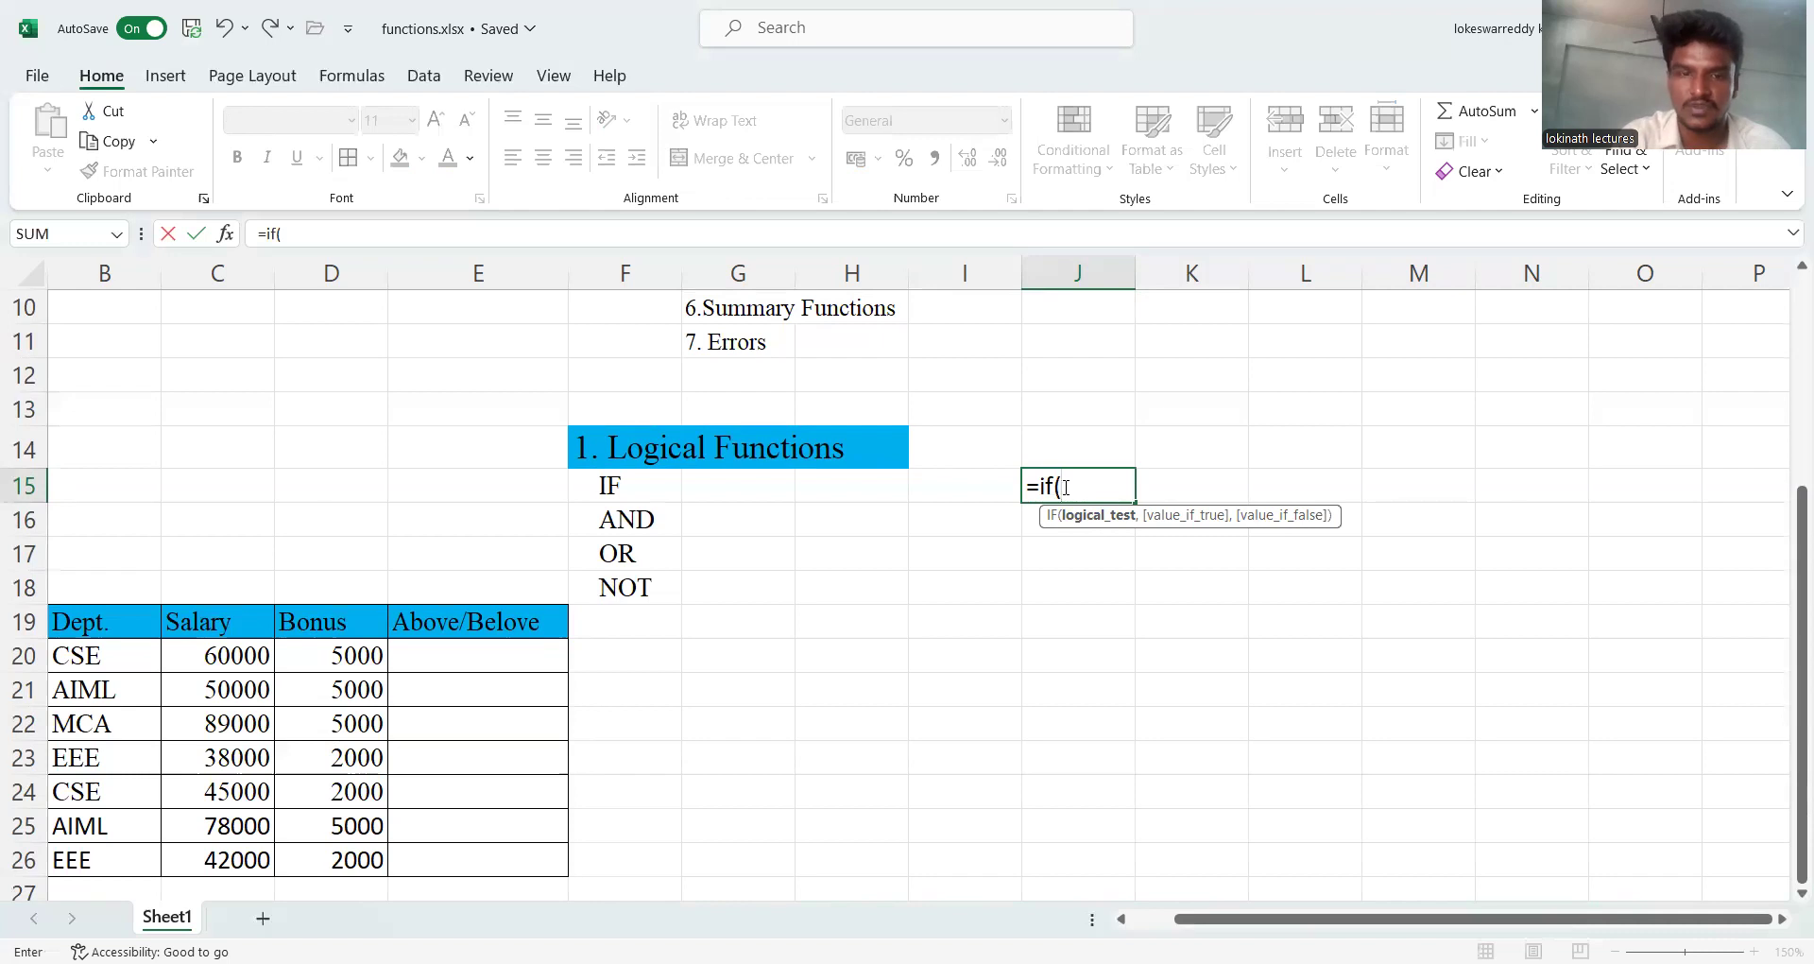
text(2=2)
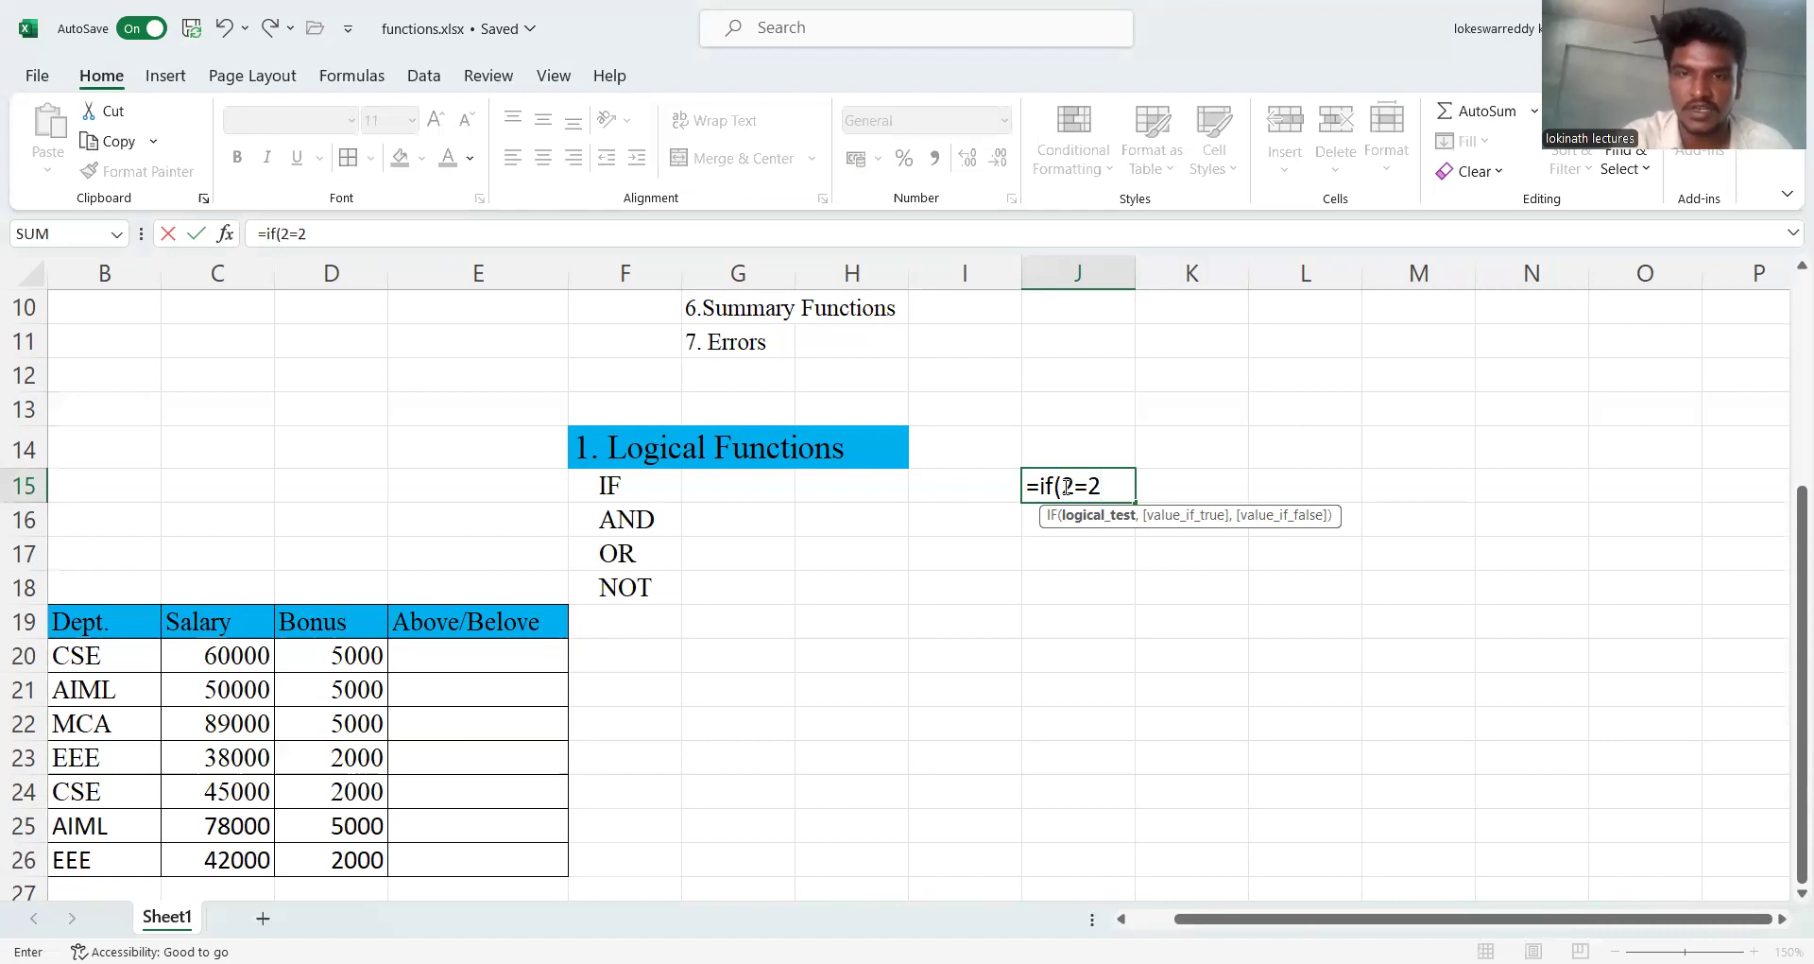
text(,)
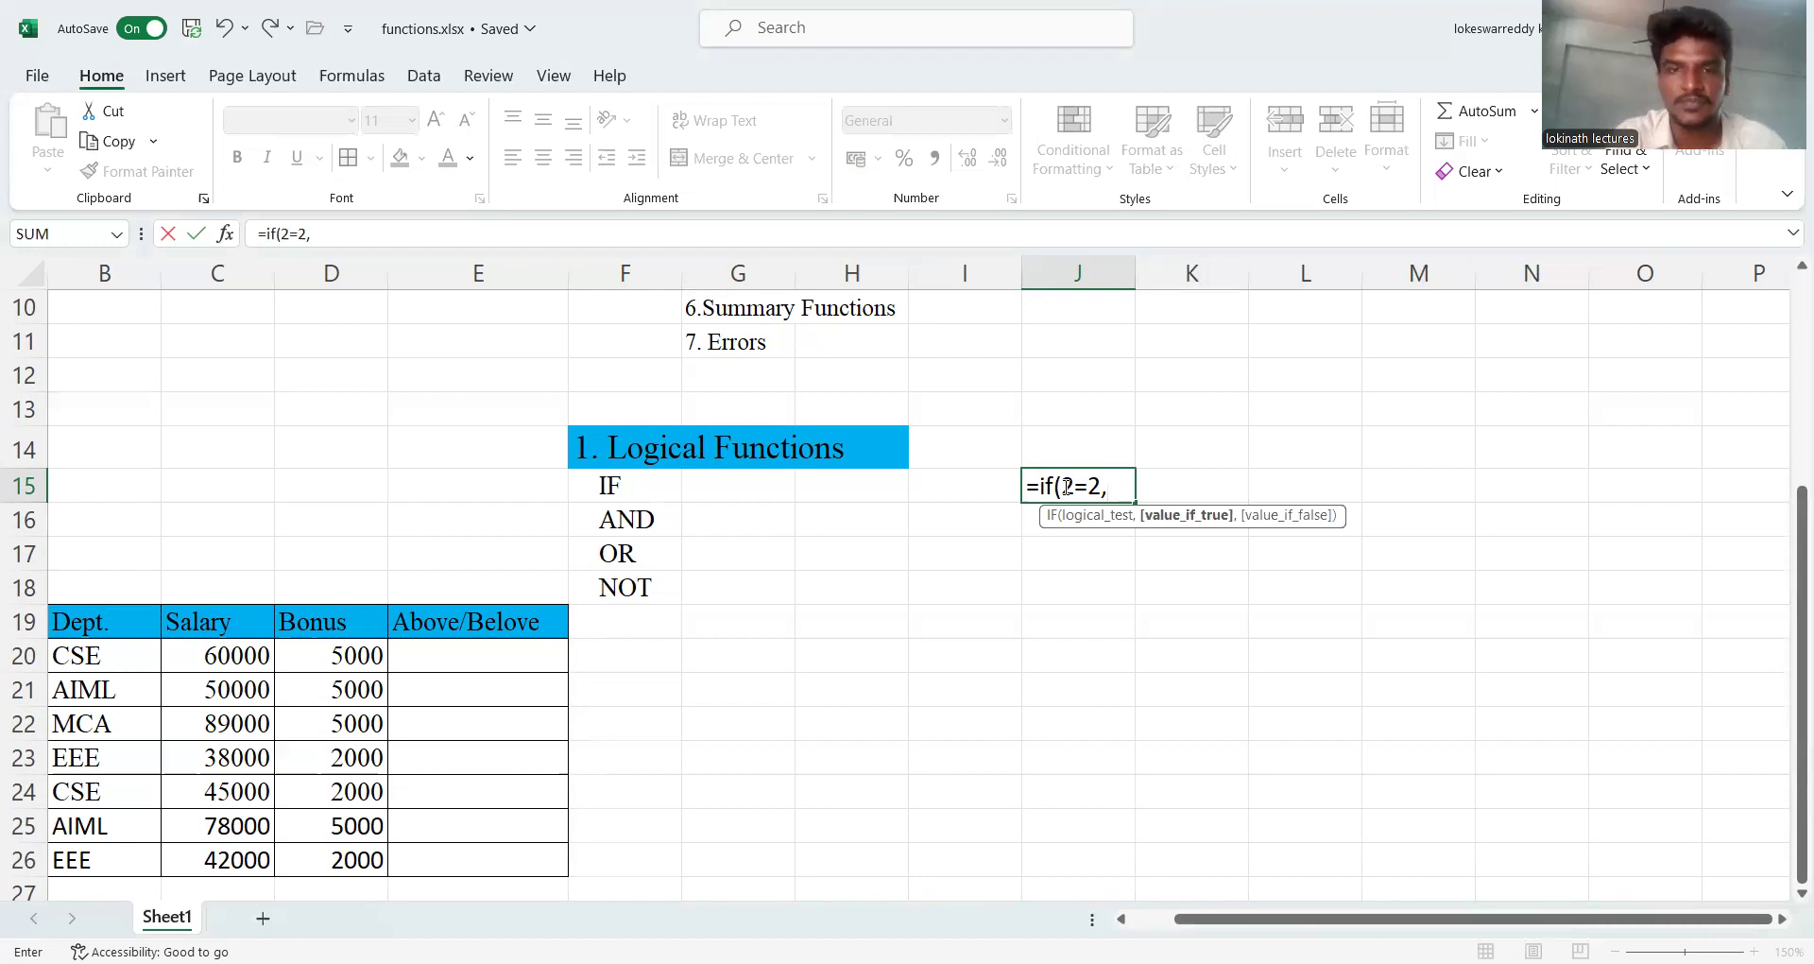
text(")
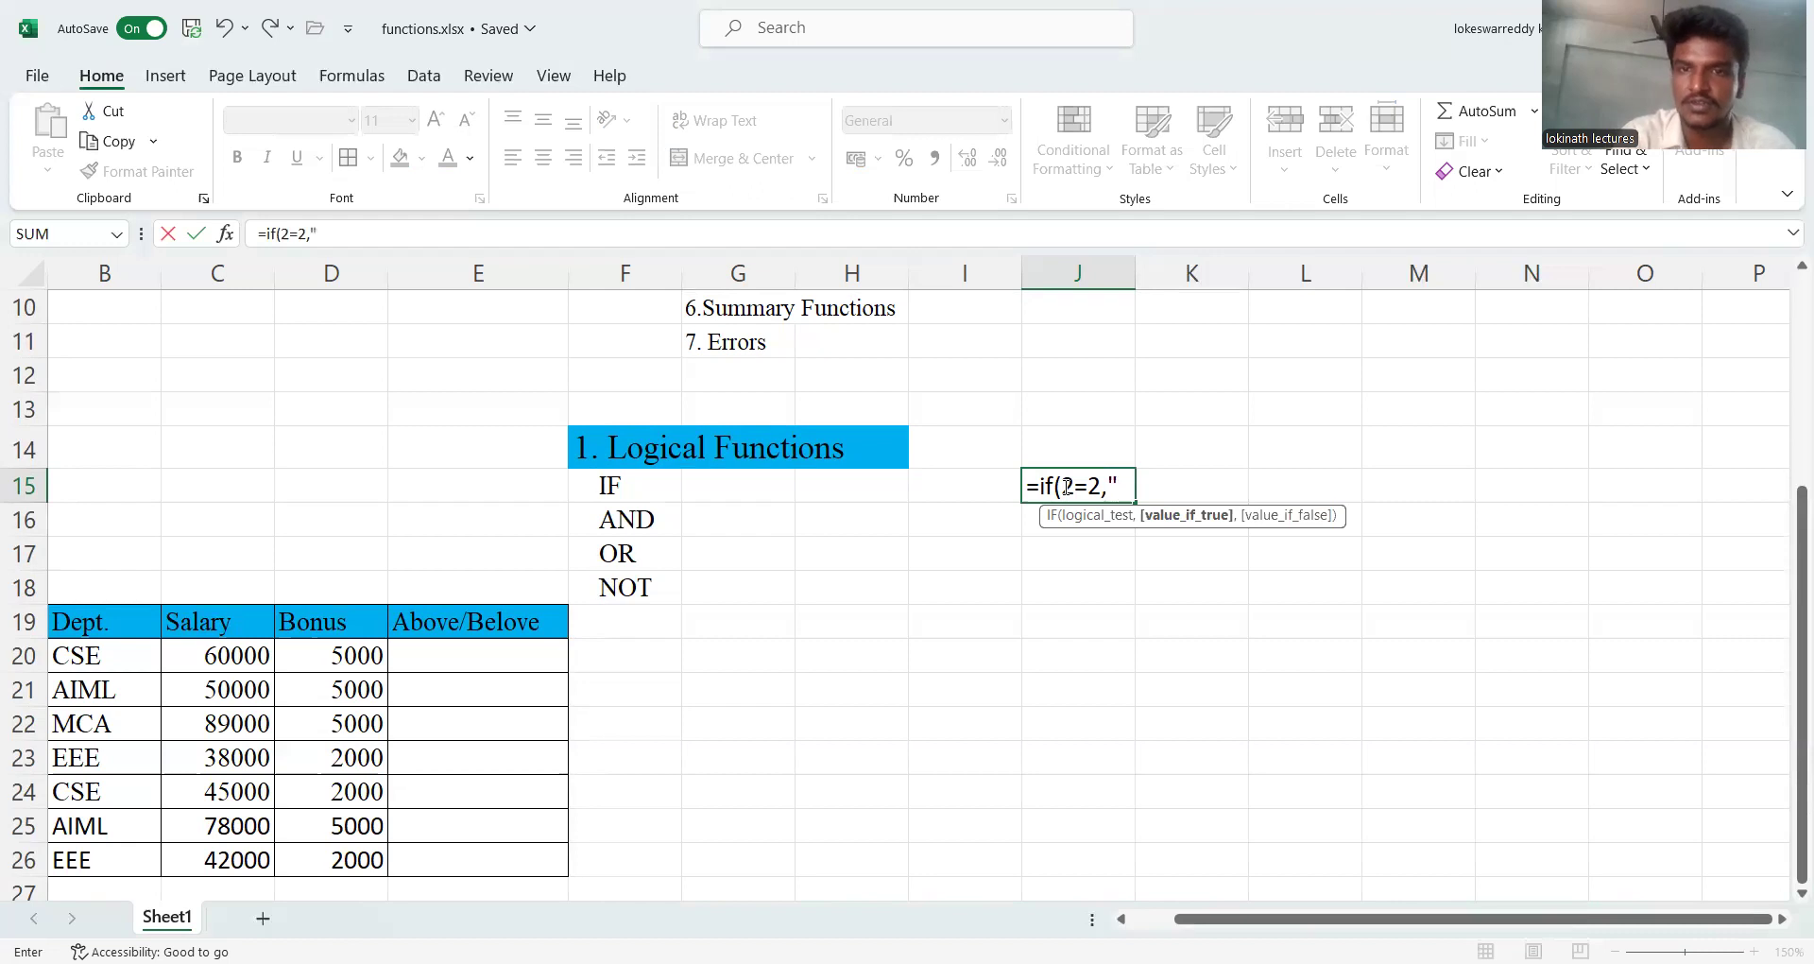
text(True","Fals)
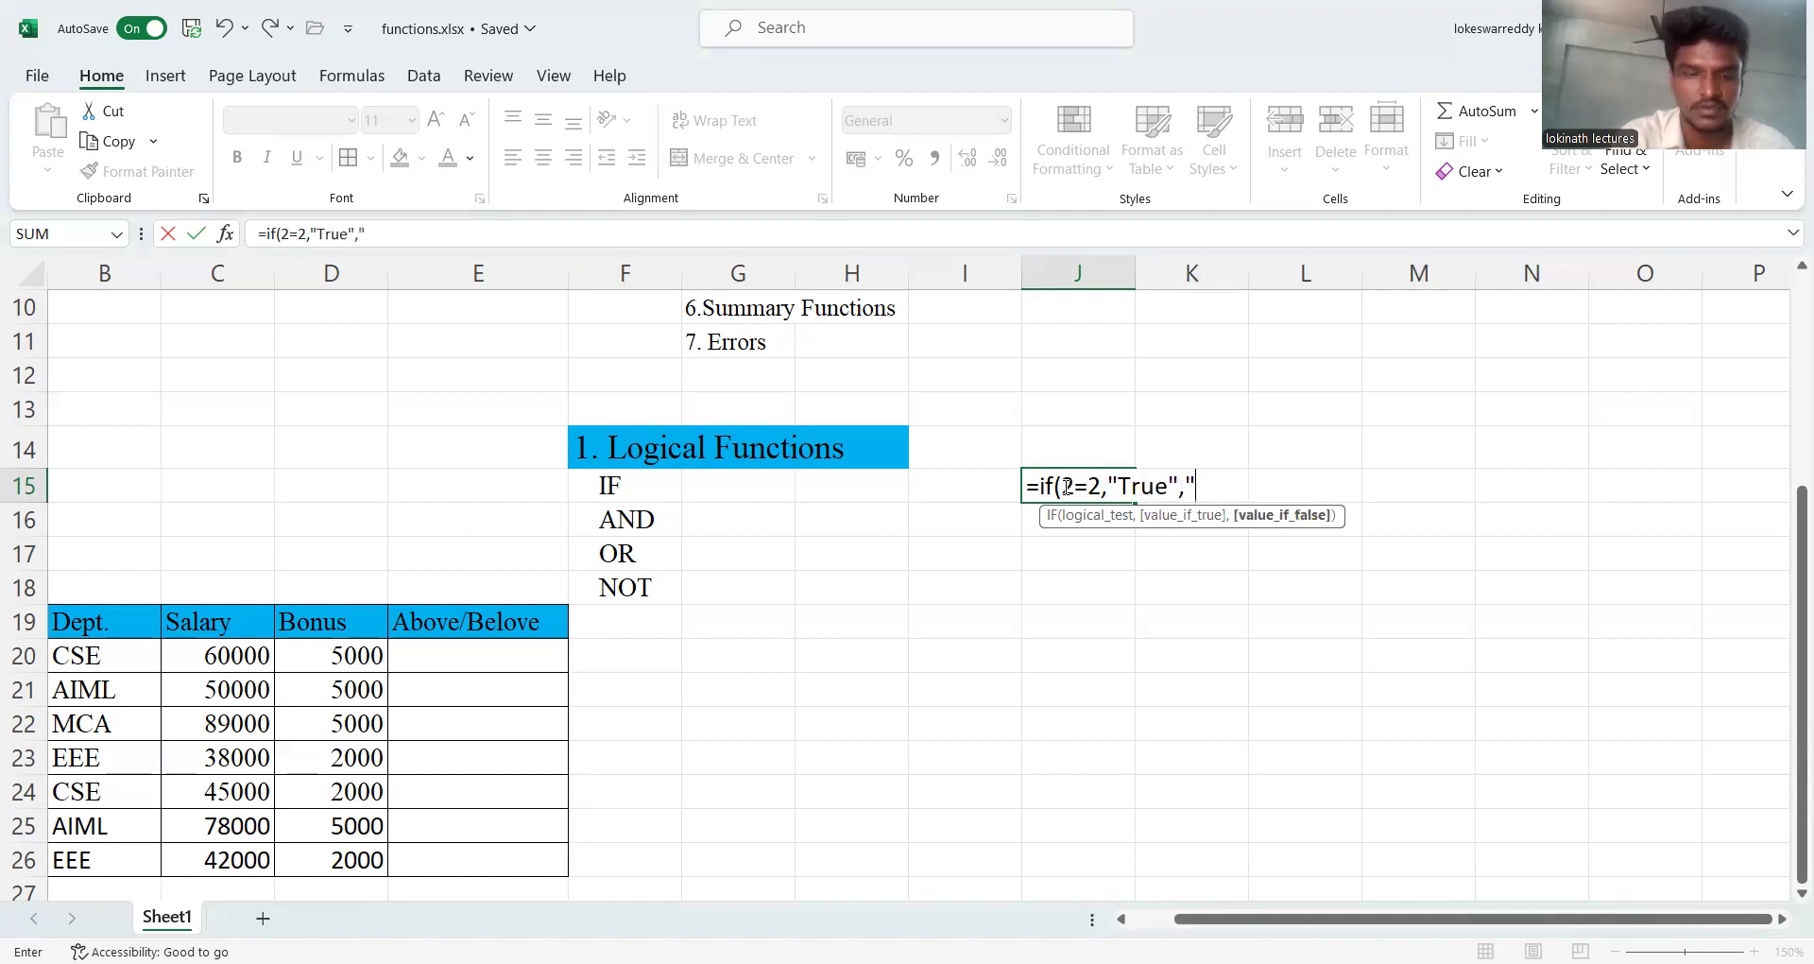
text(e")
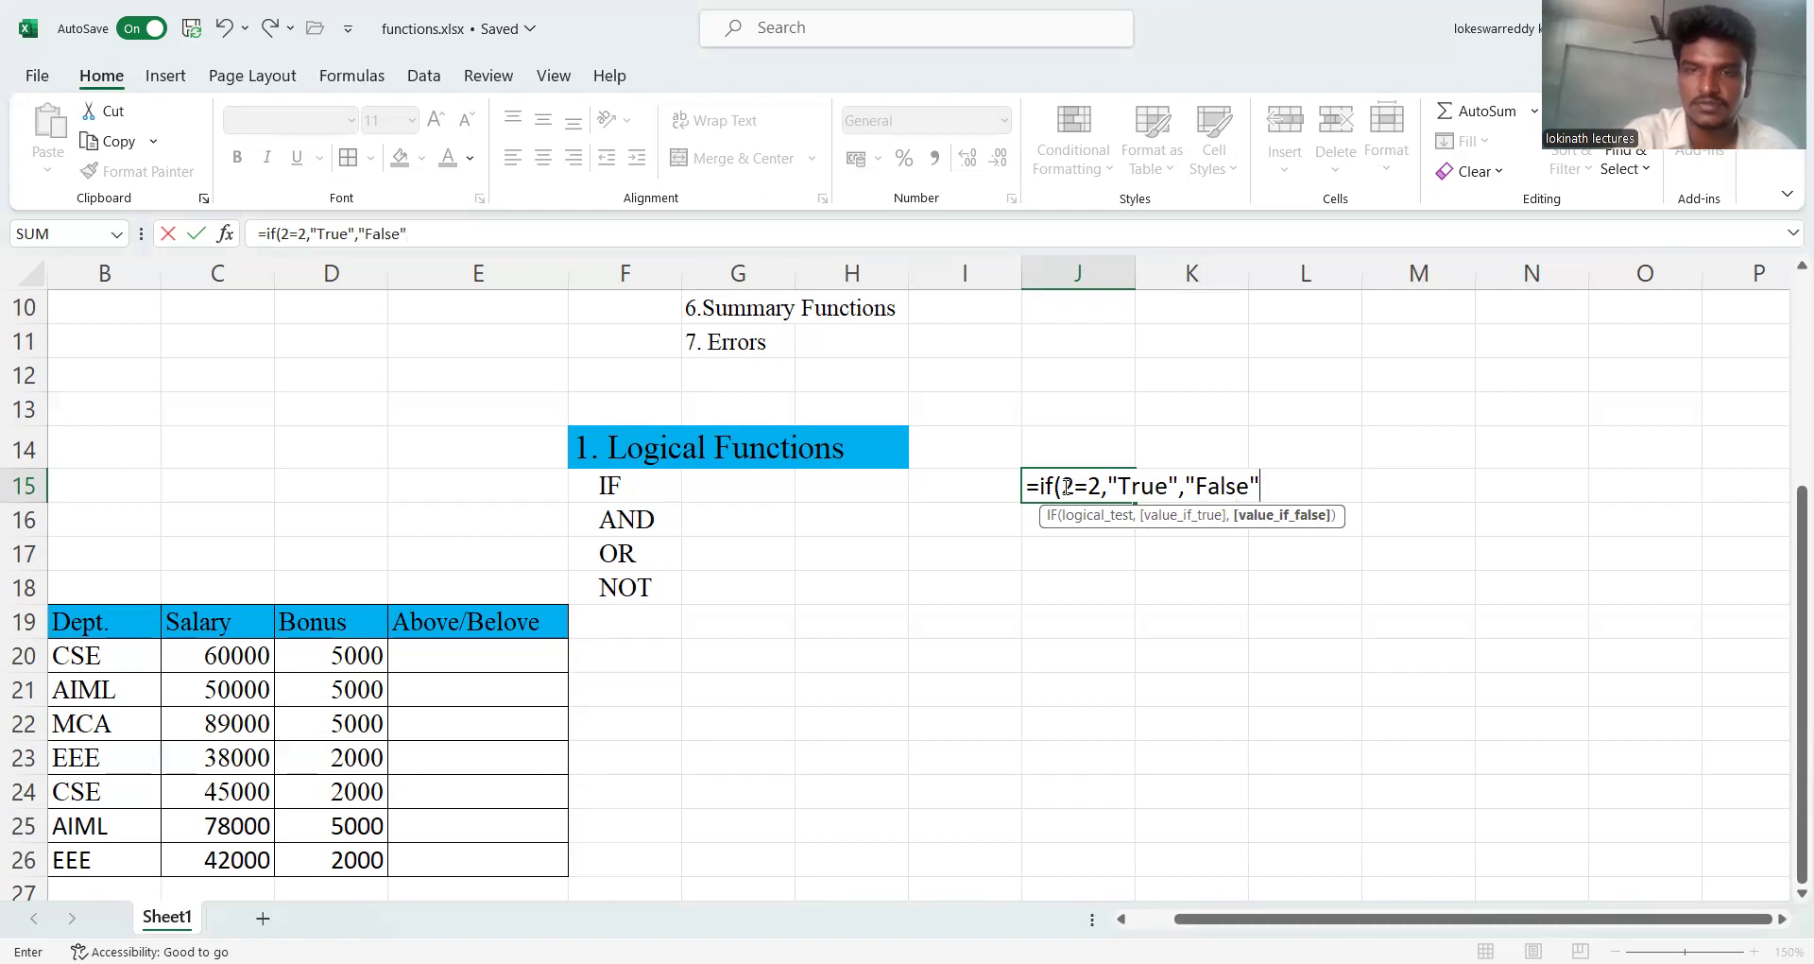
text())
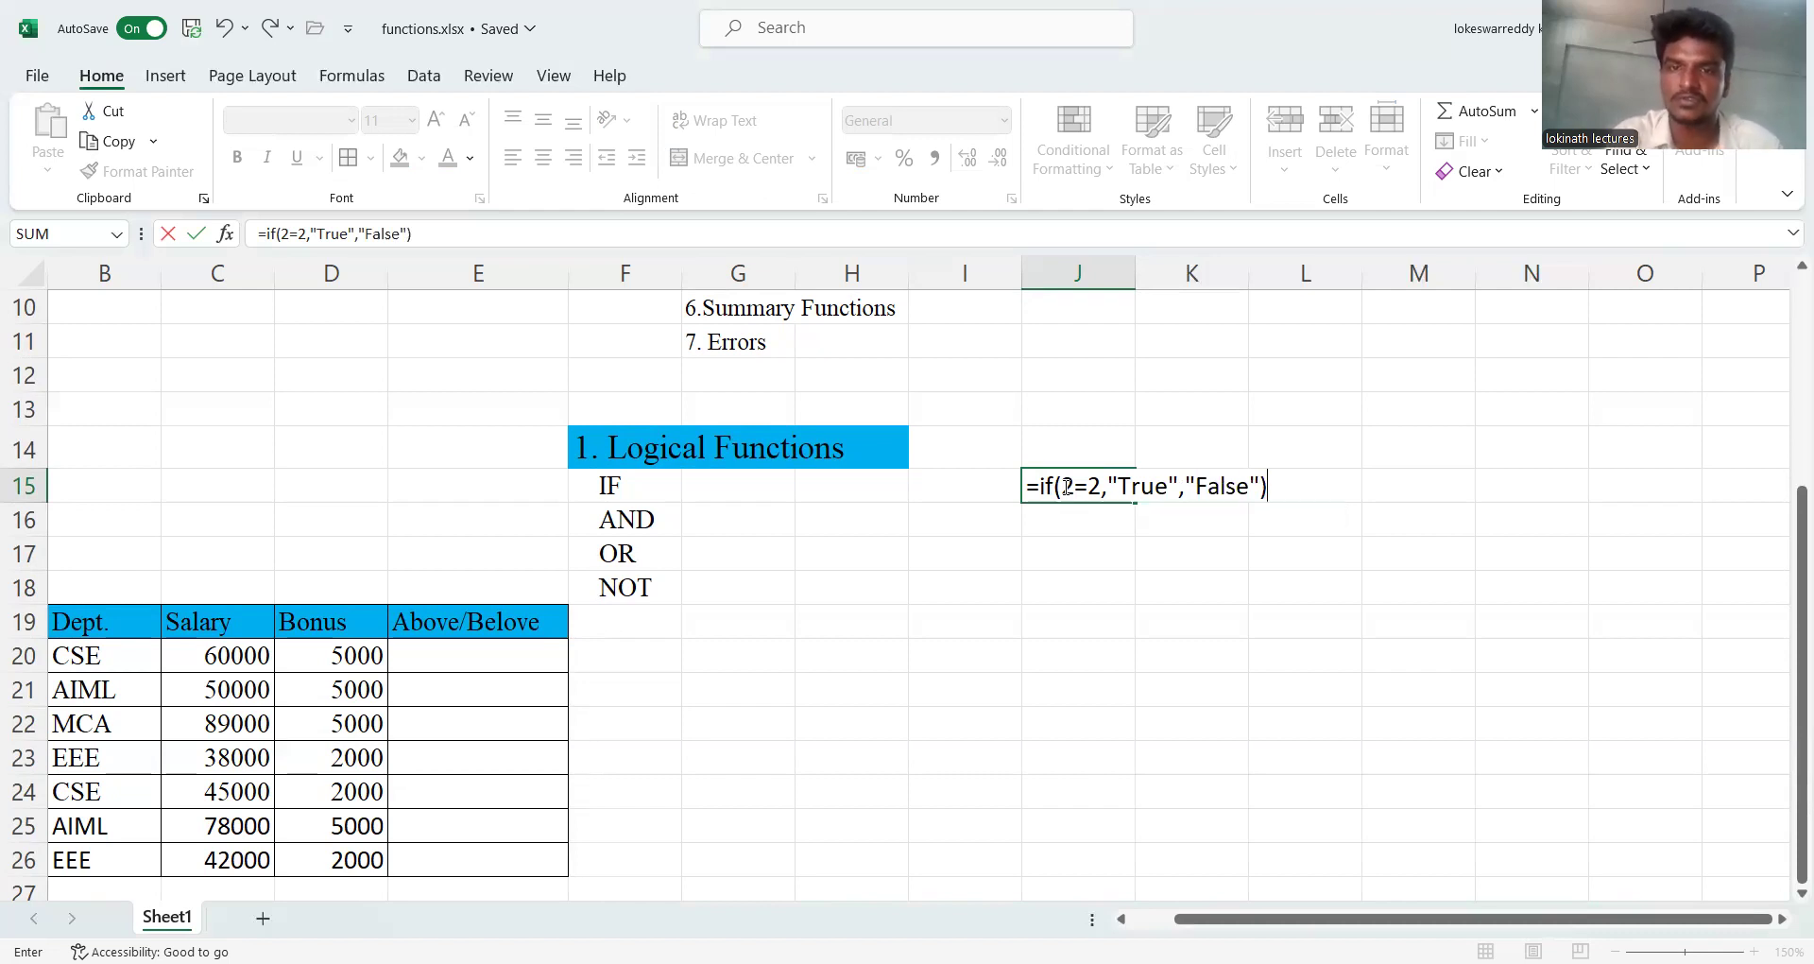
key(Return)
click(1063, 486)
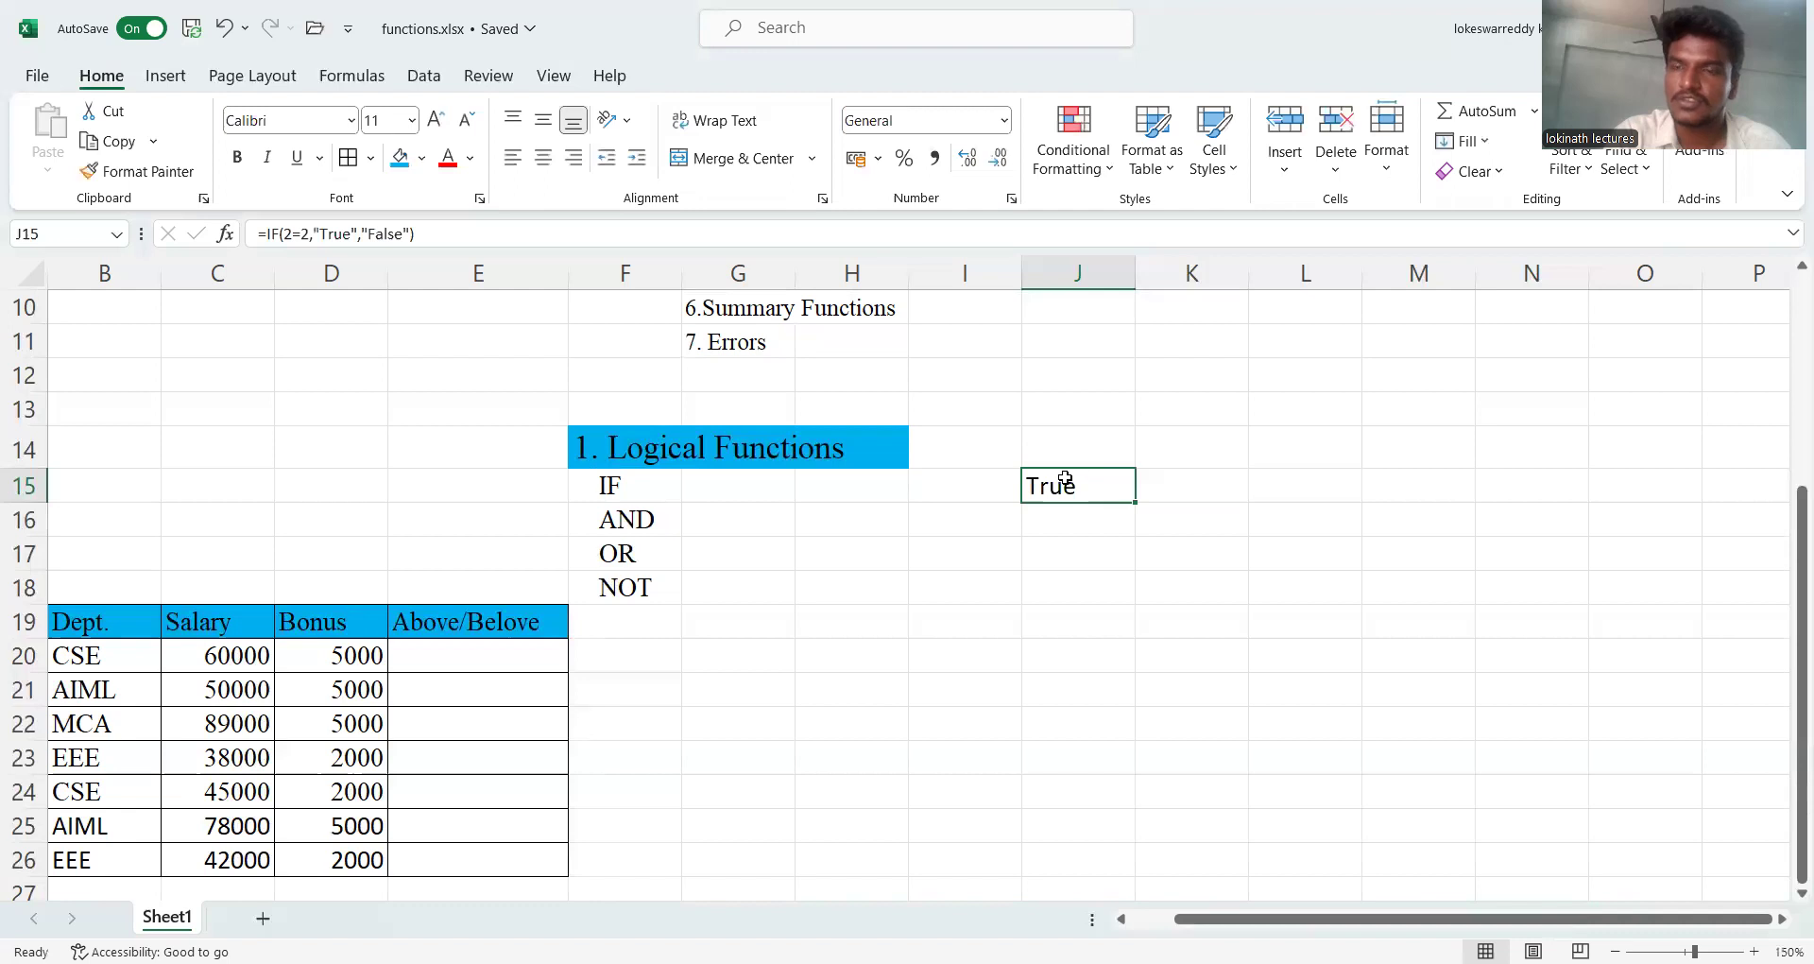
- Examine the IF formula in cell J15, showing its logical test and its value-if-true and value-if-false arguments
text([)
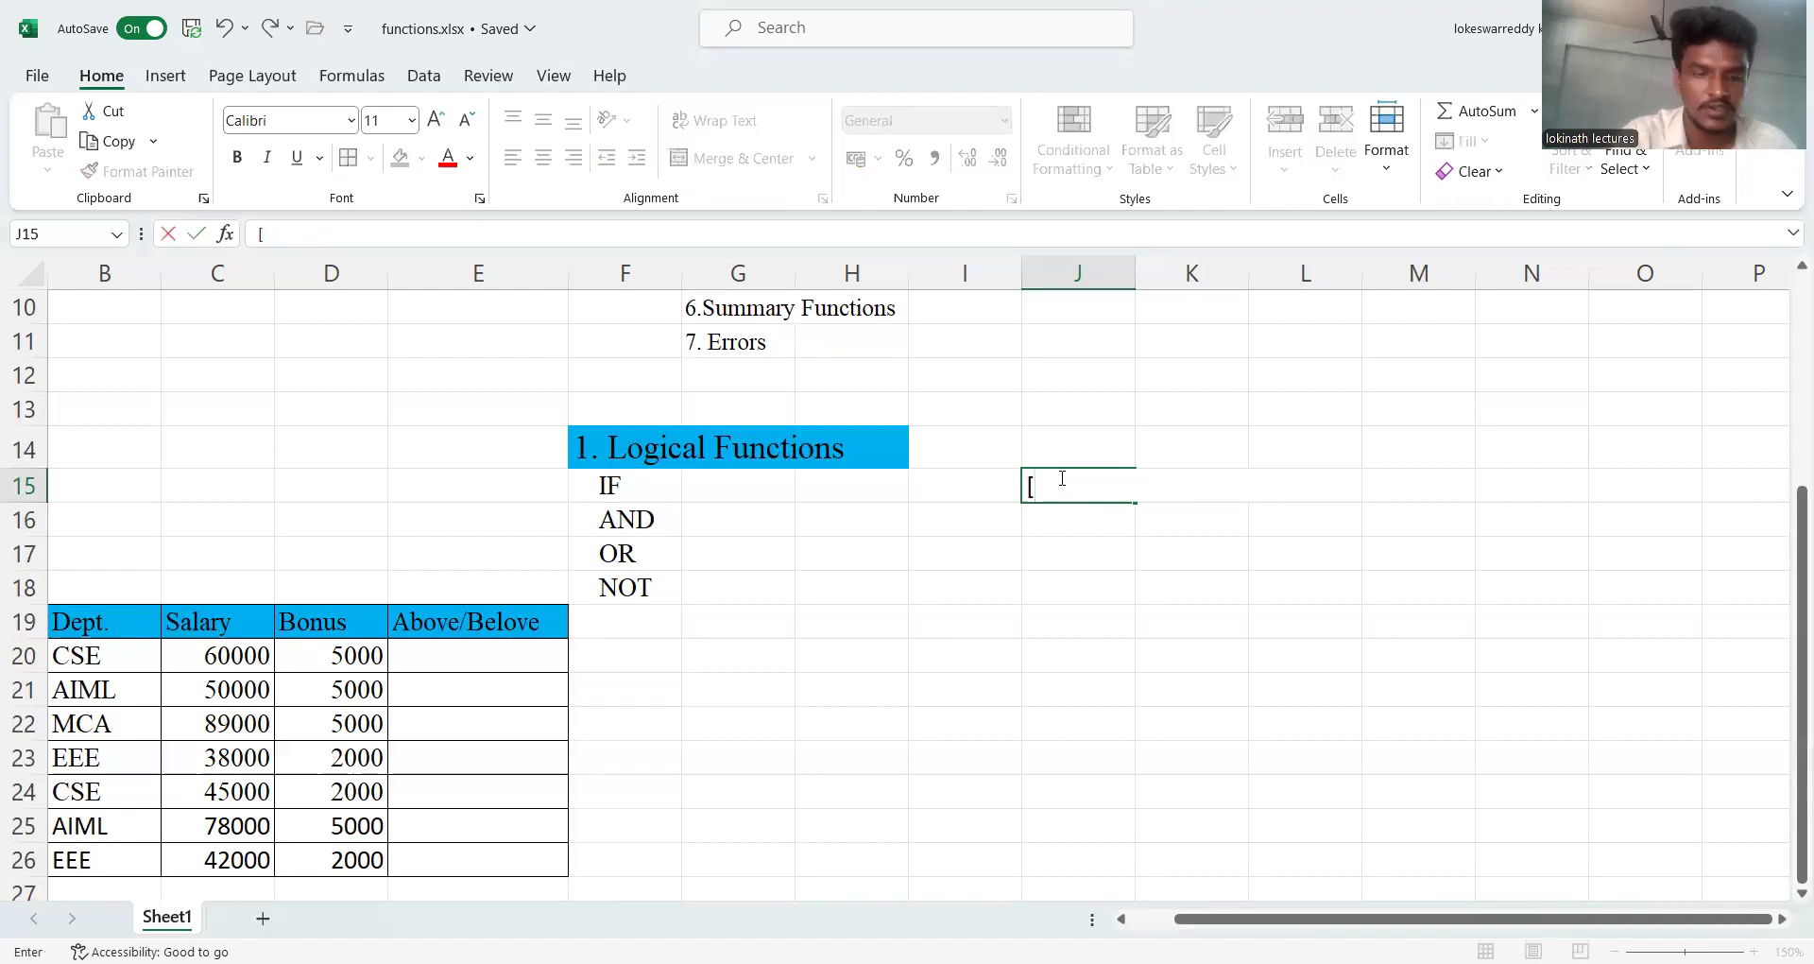
key(ctrl+z)
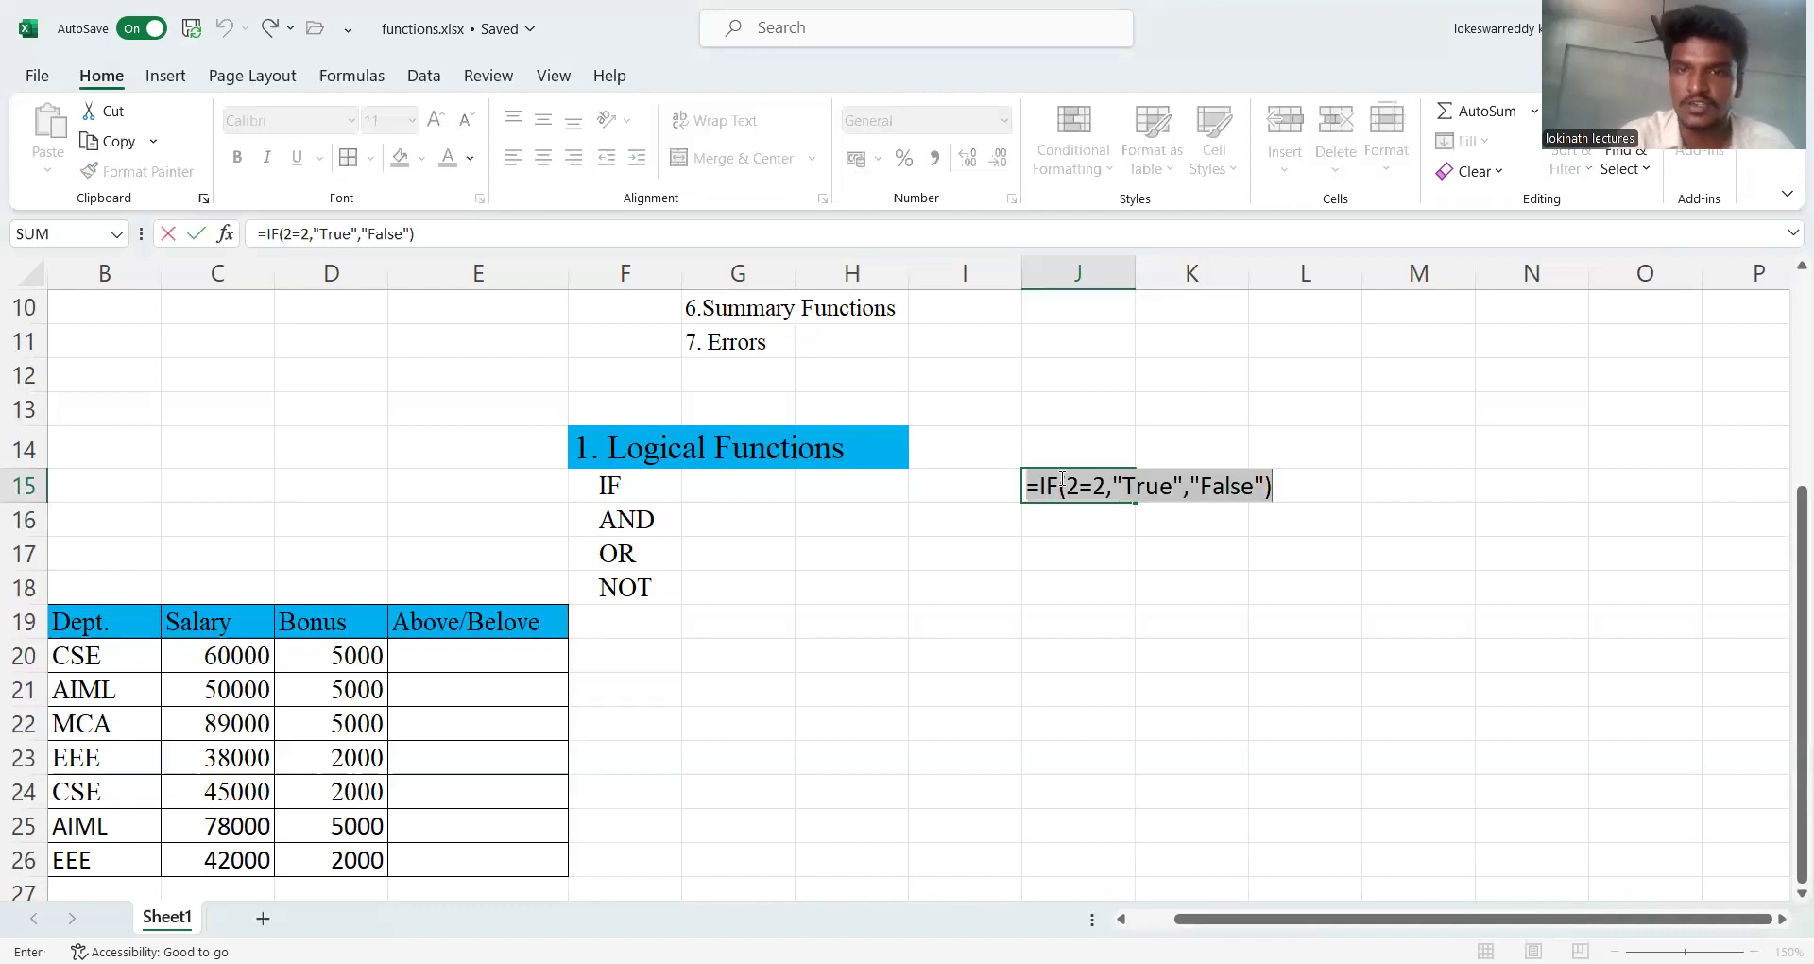
click(1128, 487)
click(1117, 486)
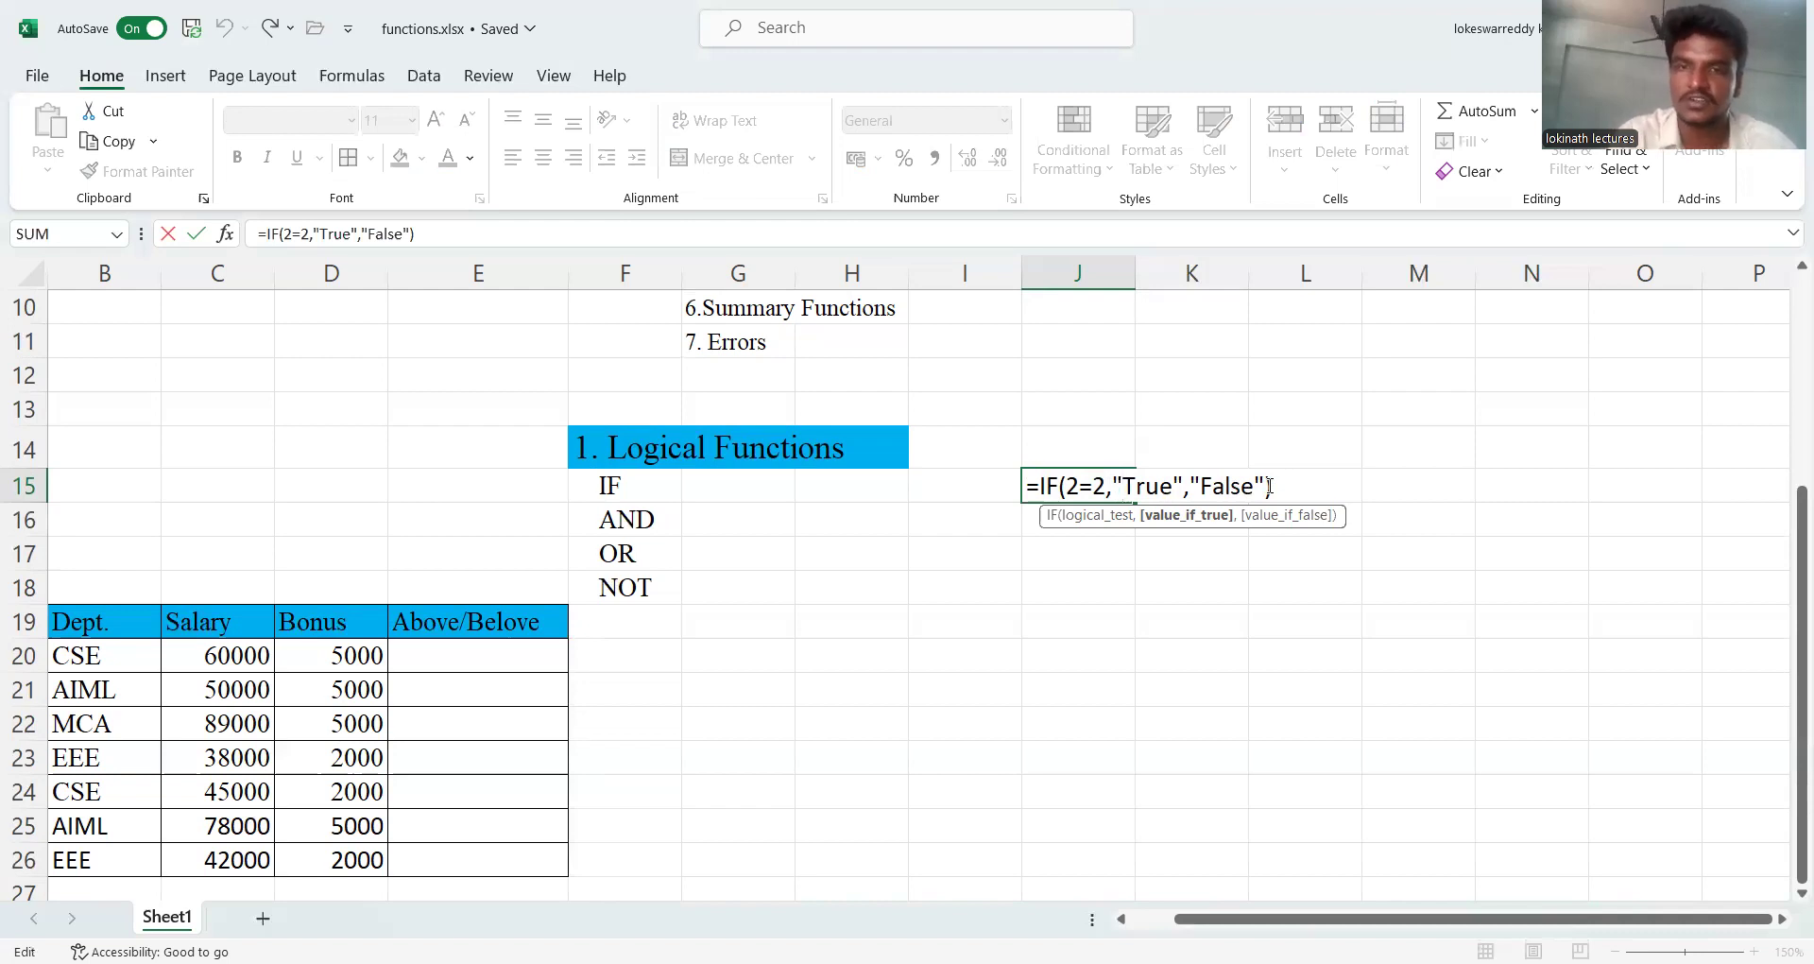
key(Return)
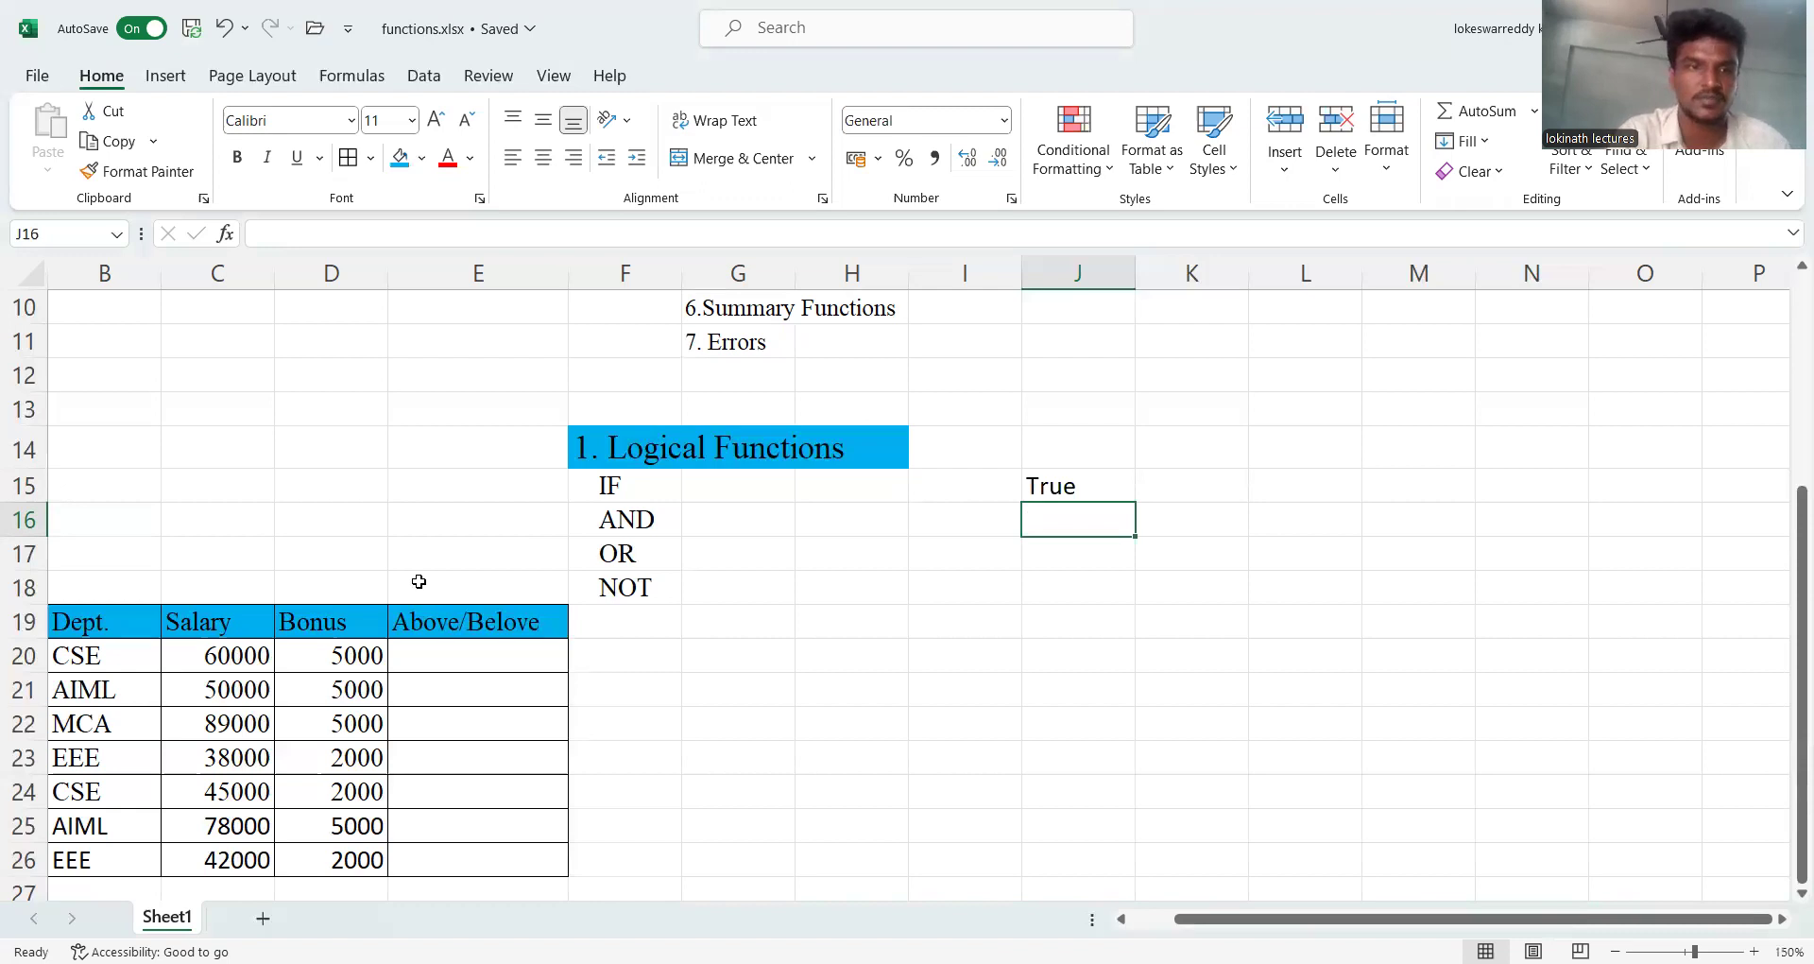
- Begin an IF formula in E20, the first Above/Belove cell, with the logical test C20>50000
drag(374, 420, 996, 689)
drag(1236, 926, 1193, 926)
click(267, 508)
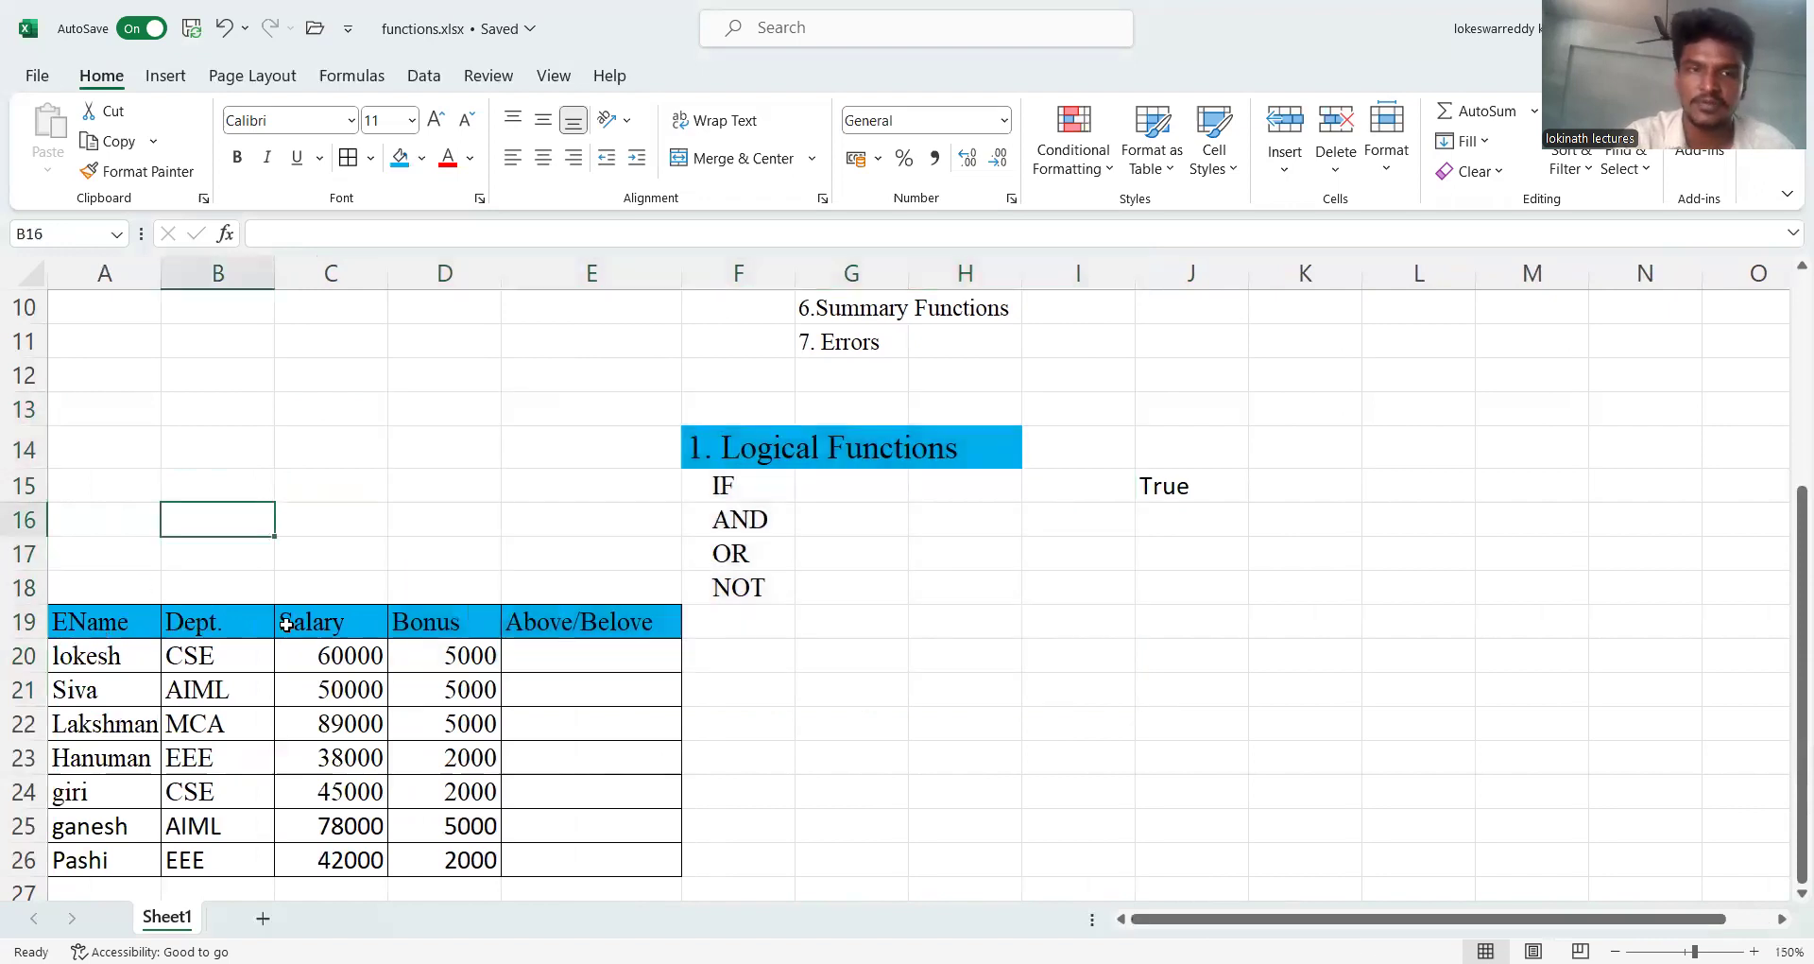
click(528, 655)
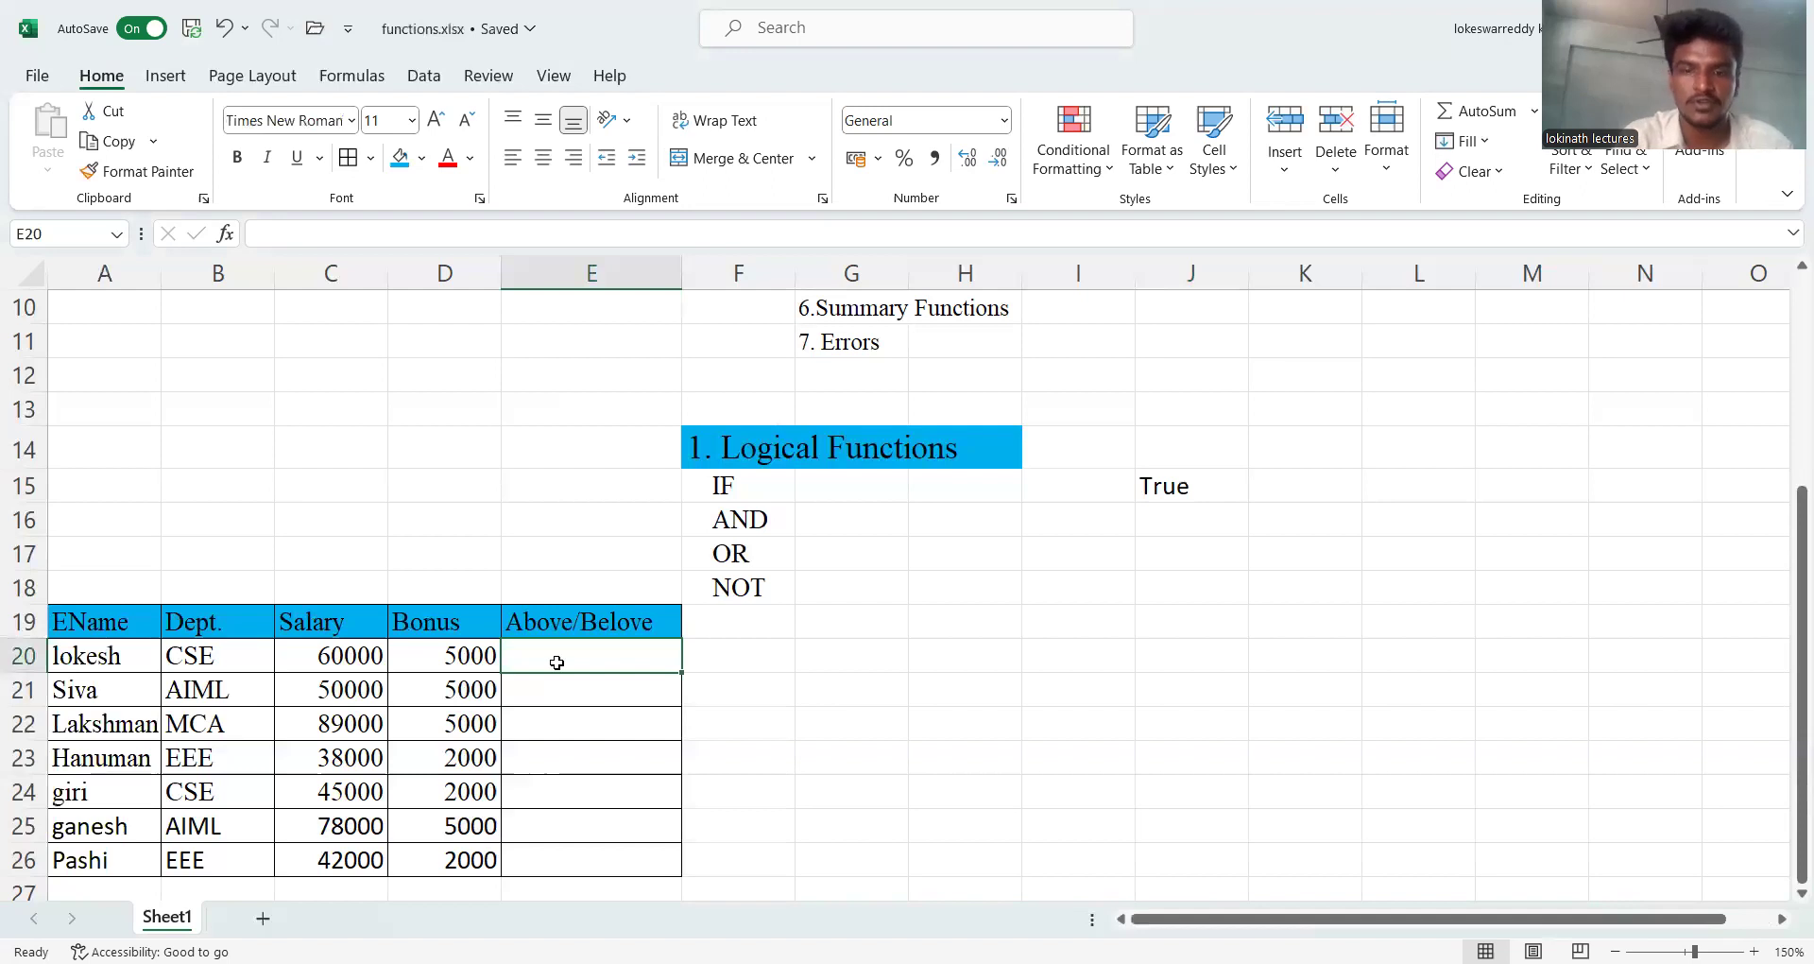
text(=)
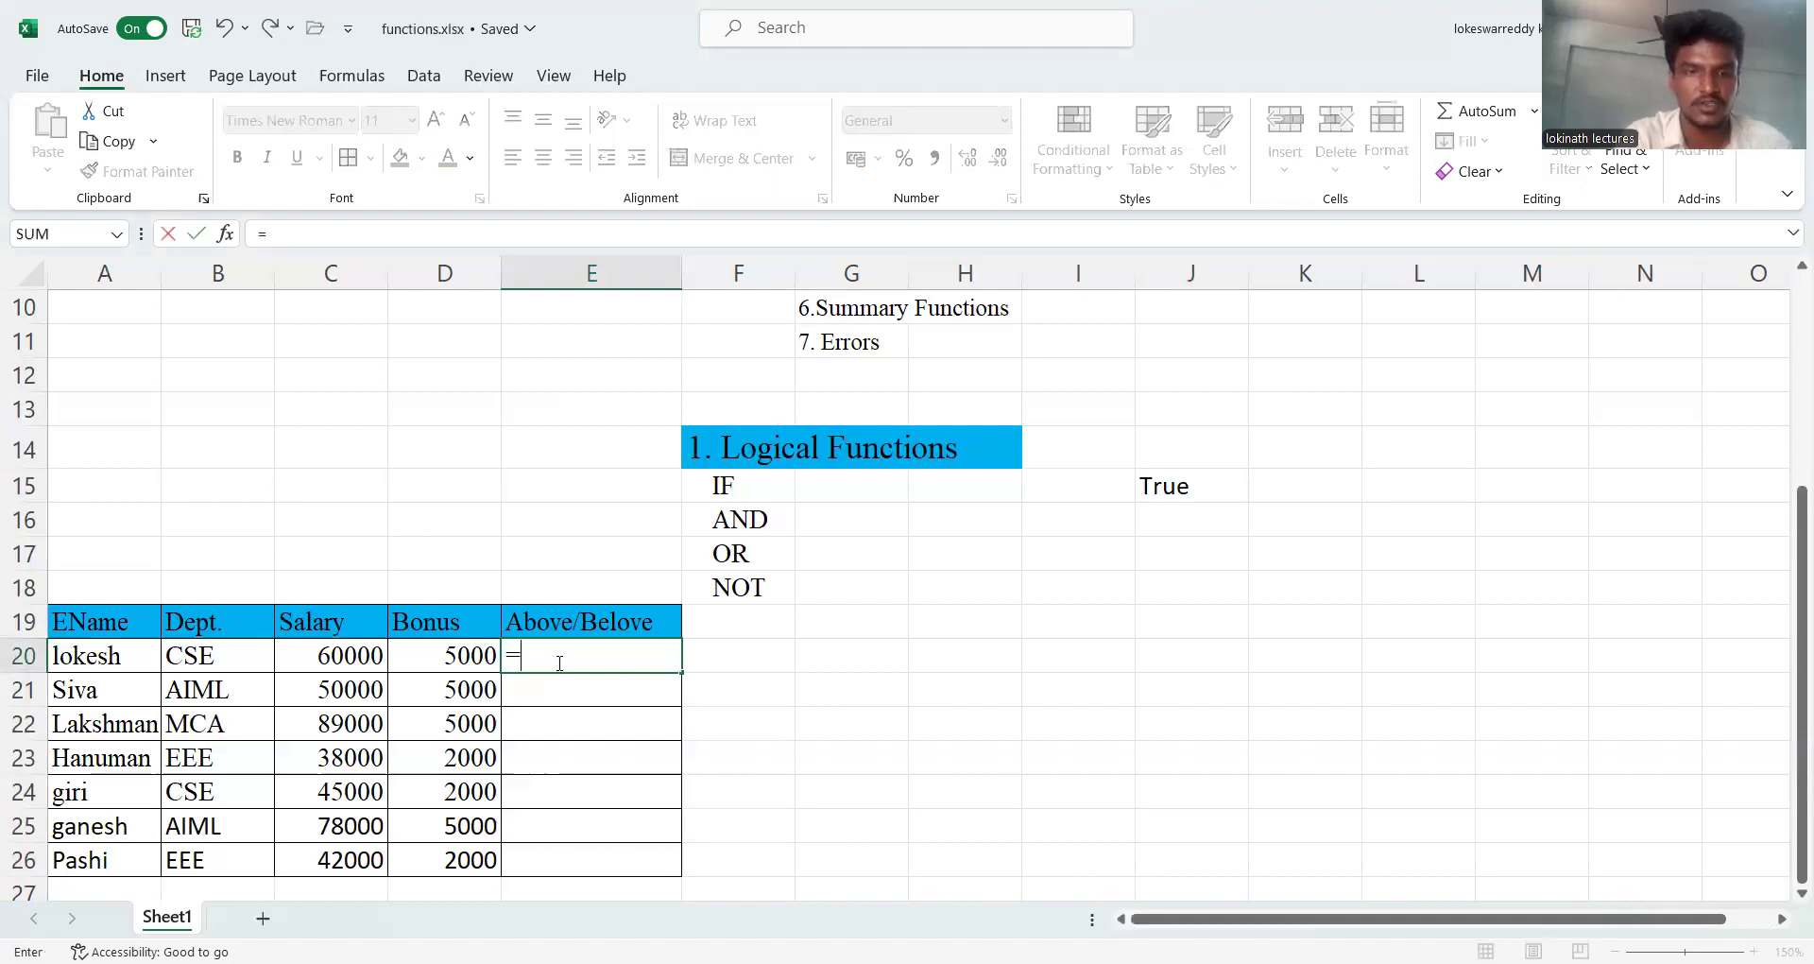
text(if()
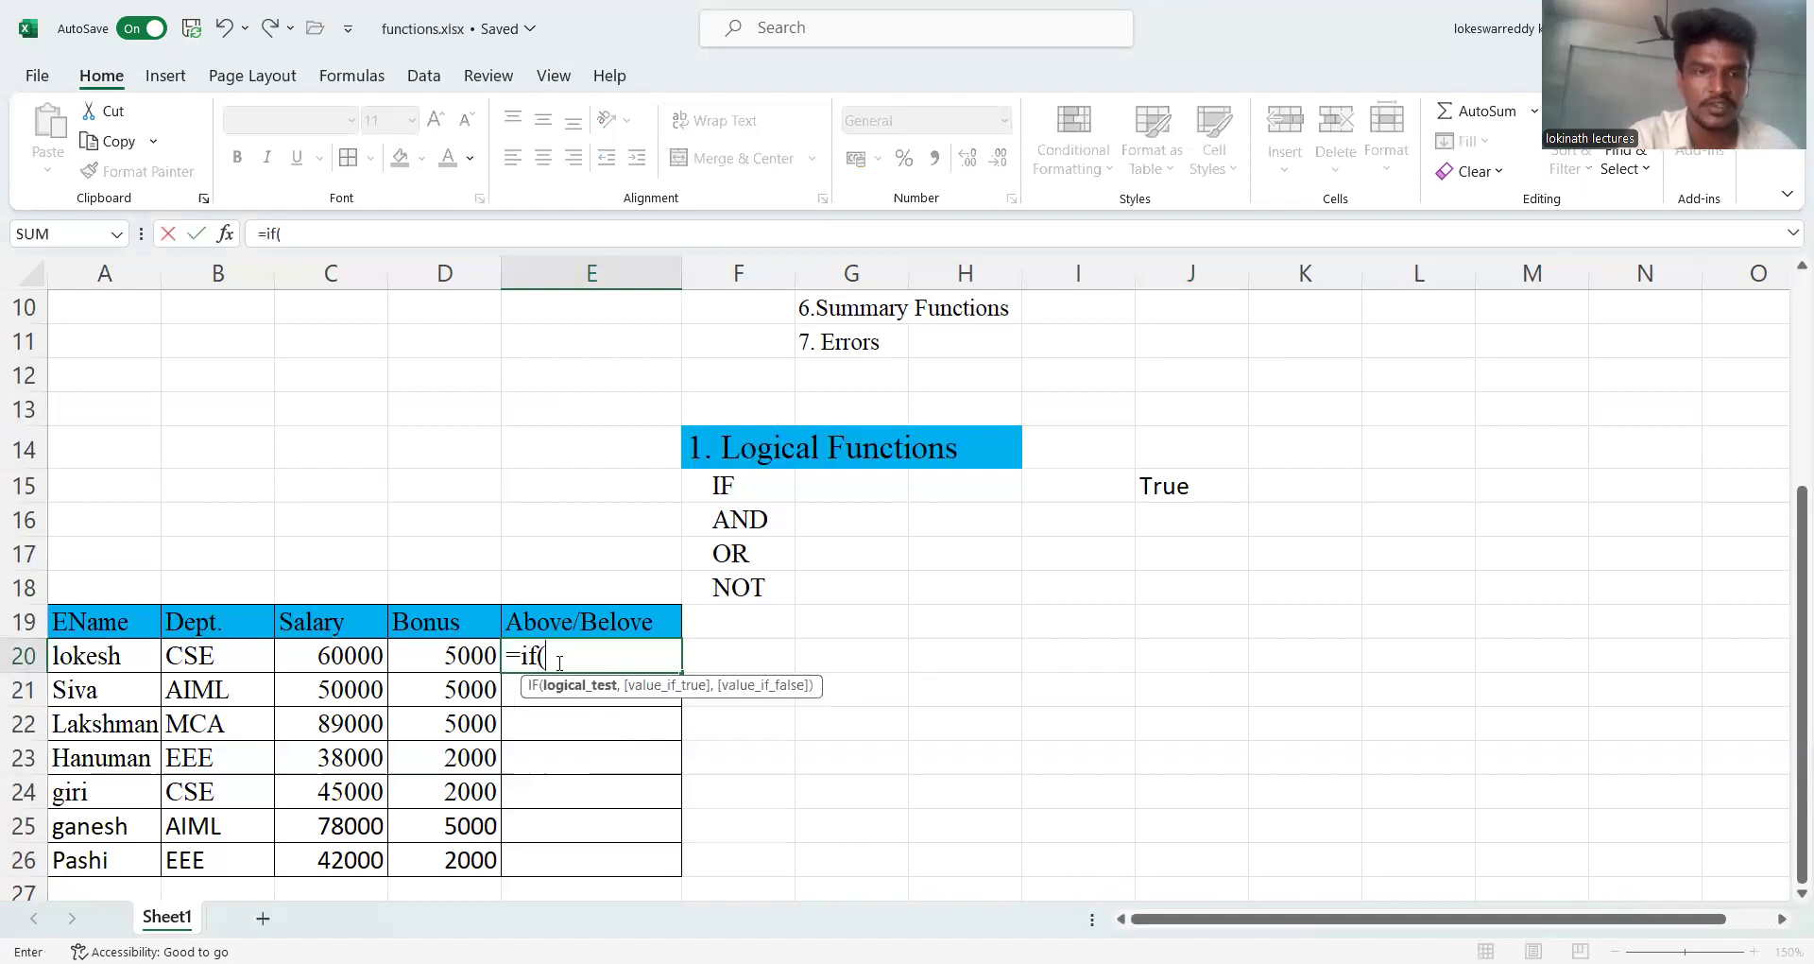
click(364, 655)
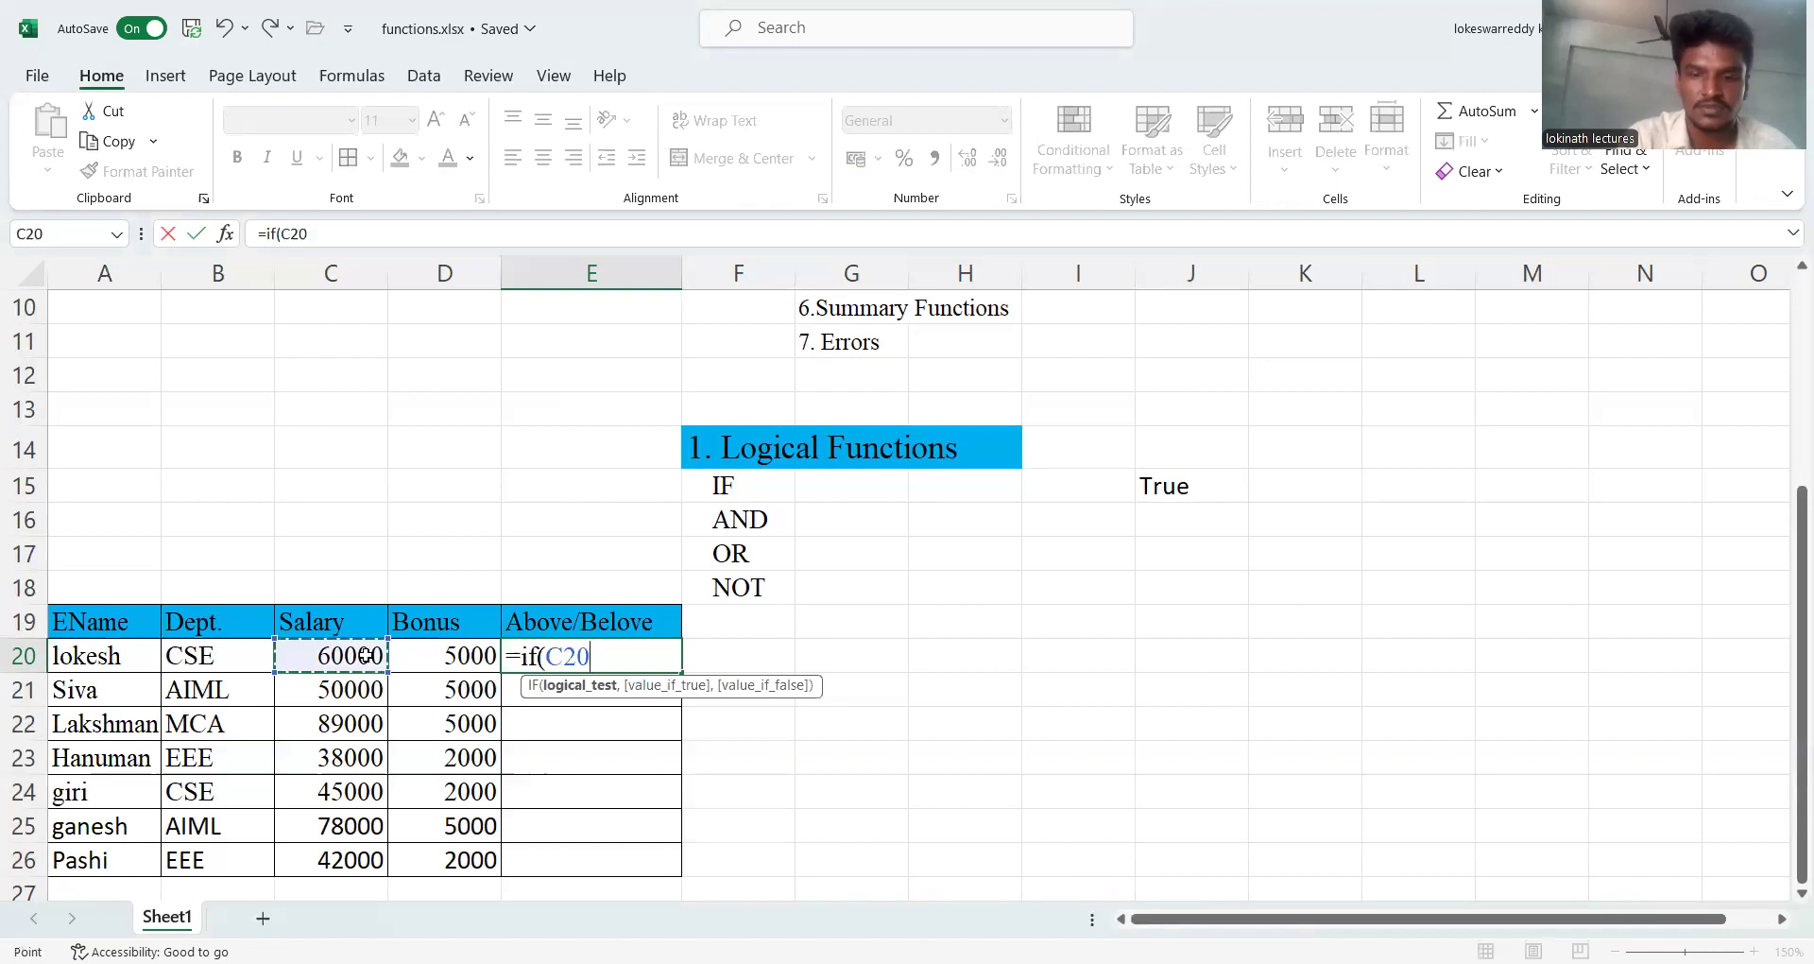
text(>)
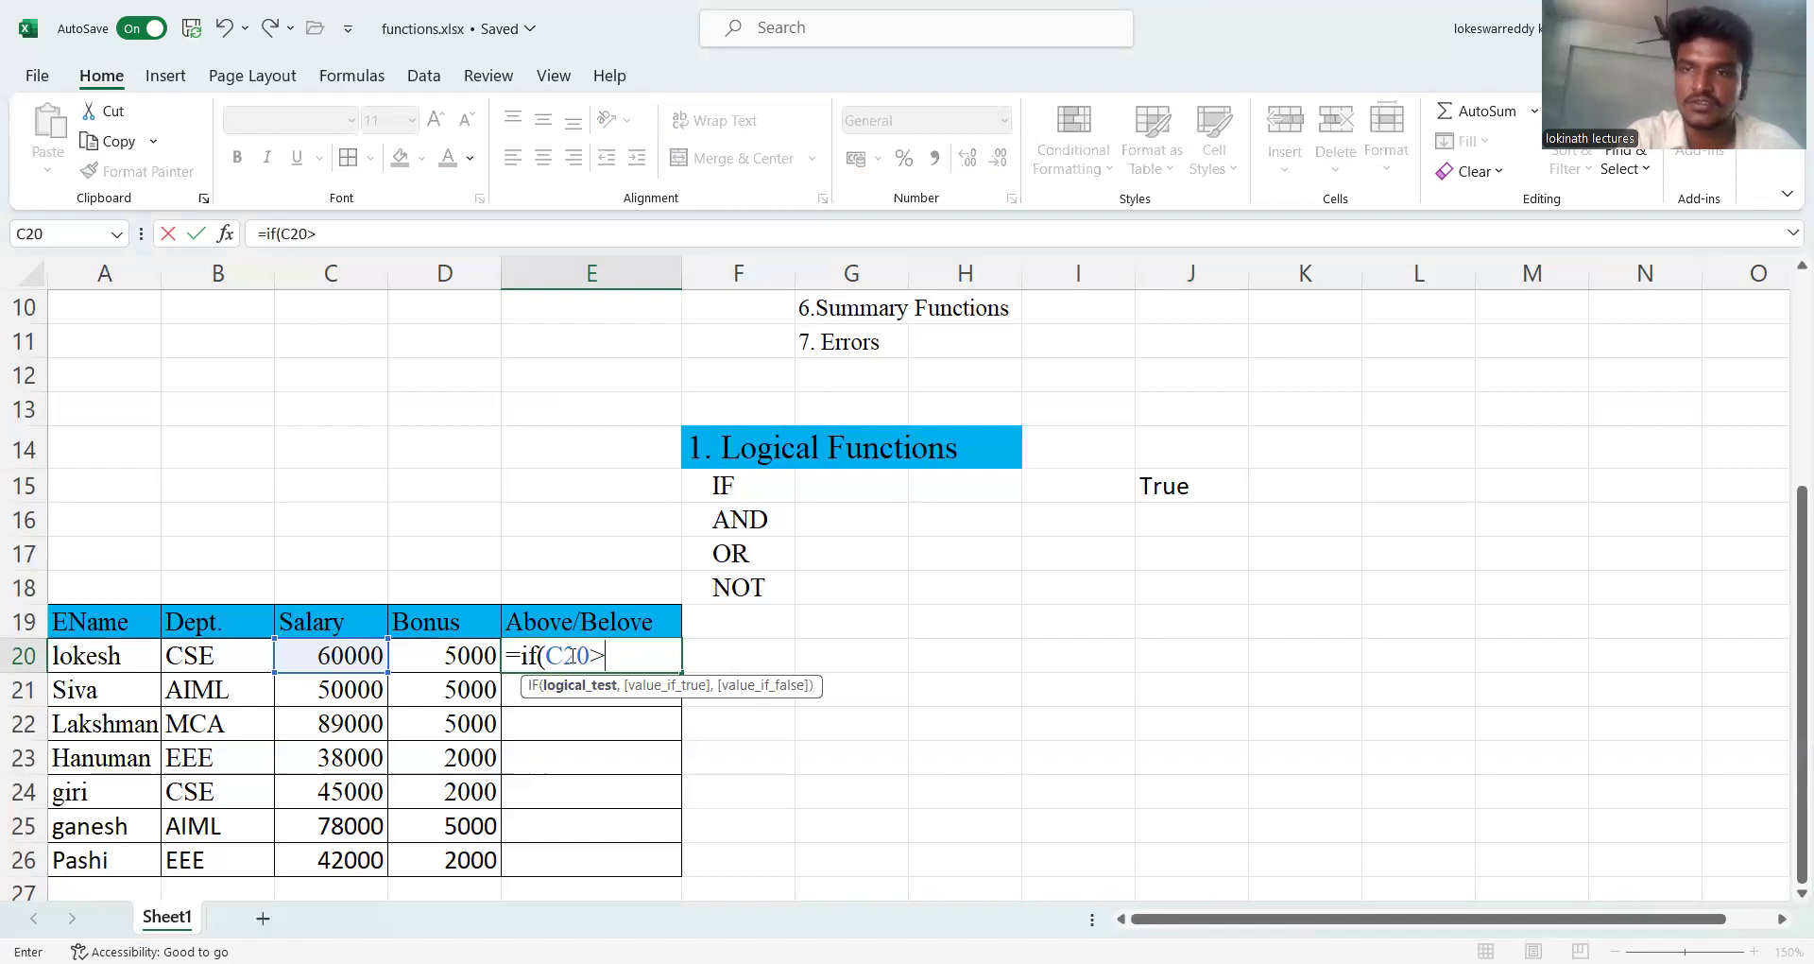
text(500)
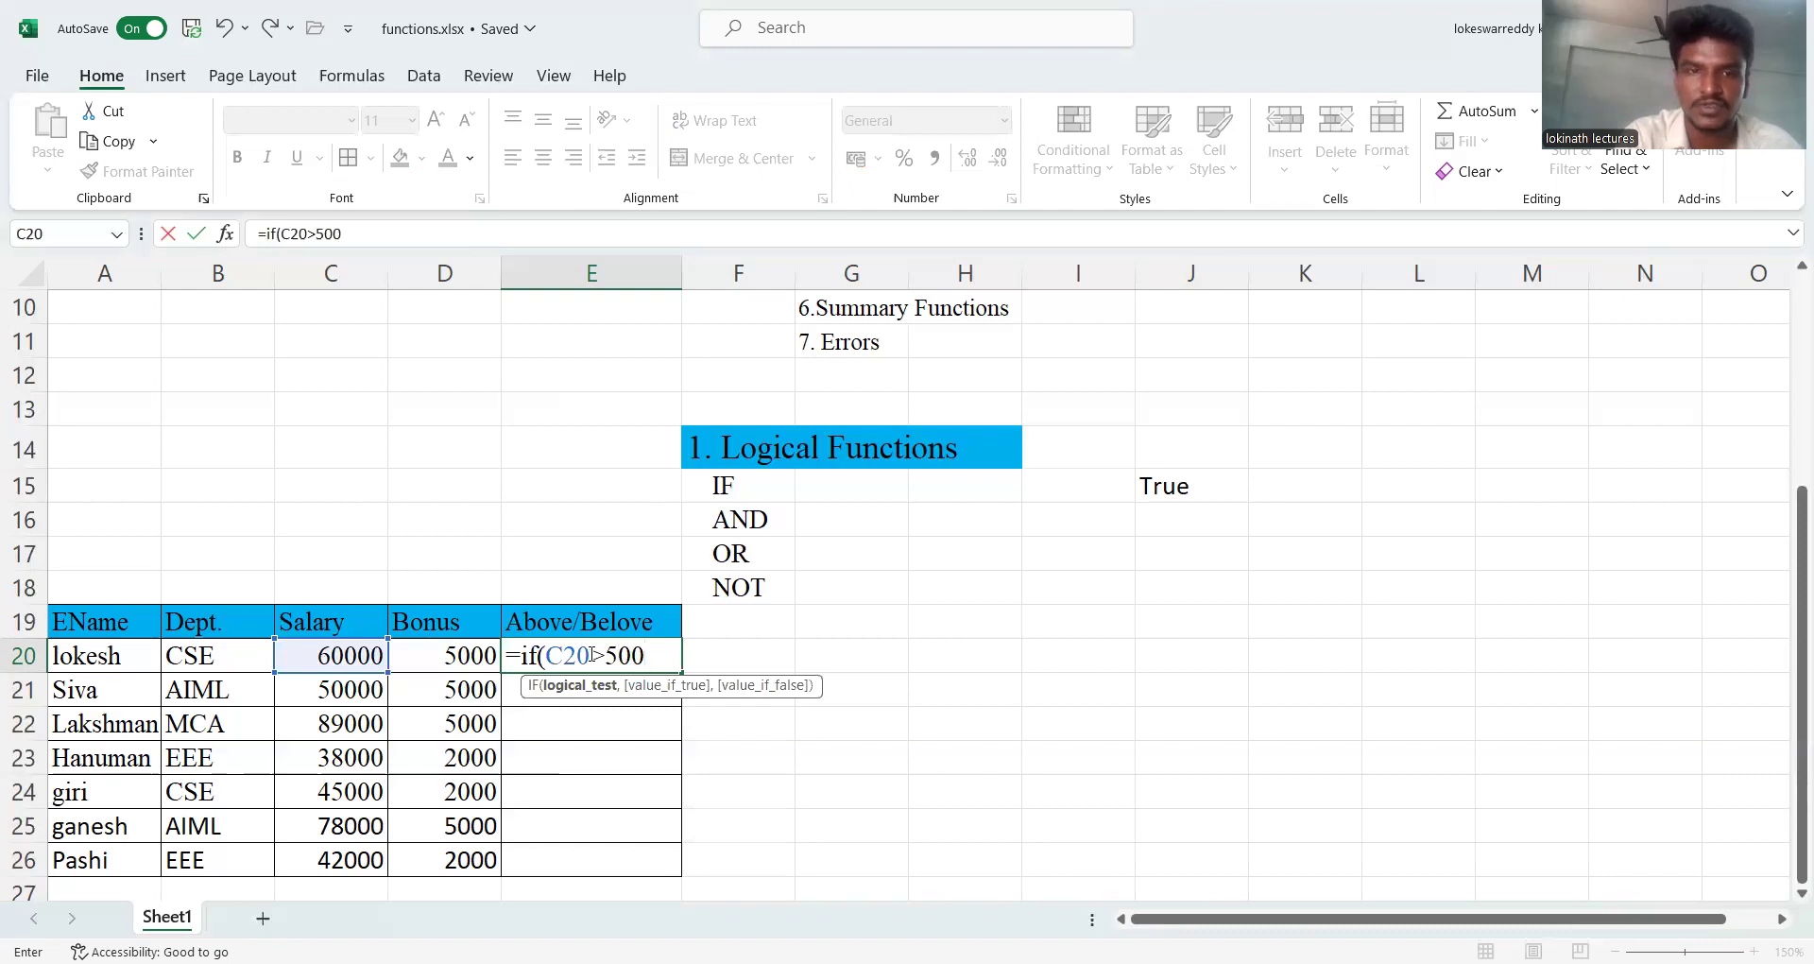
text(00)
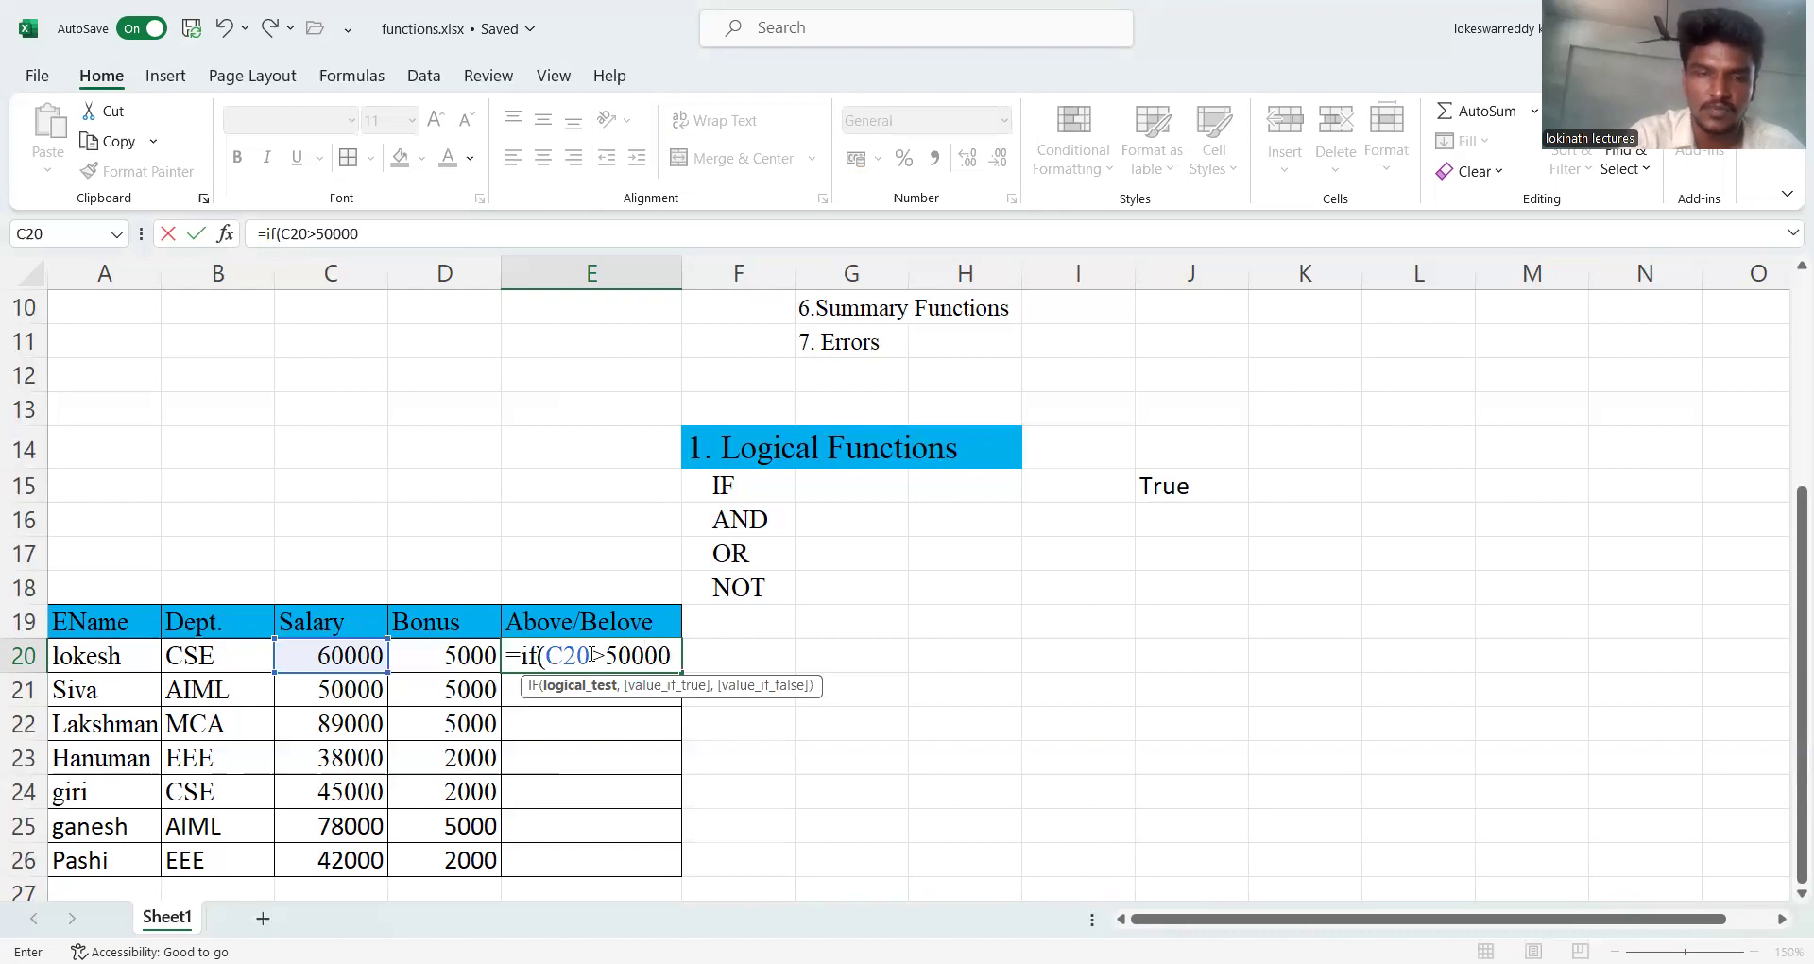
- Complete the IF formula in E20 with "True" as the value if true and "False" as the value if false, and select that cell
text(,)
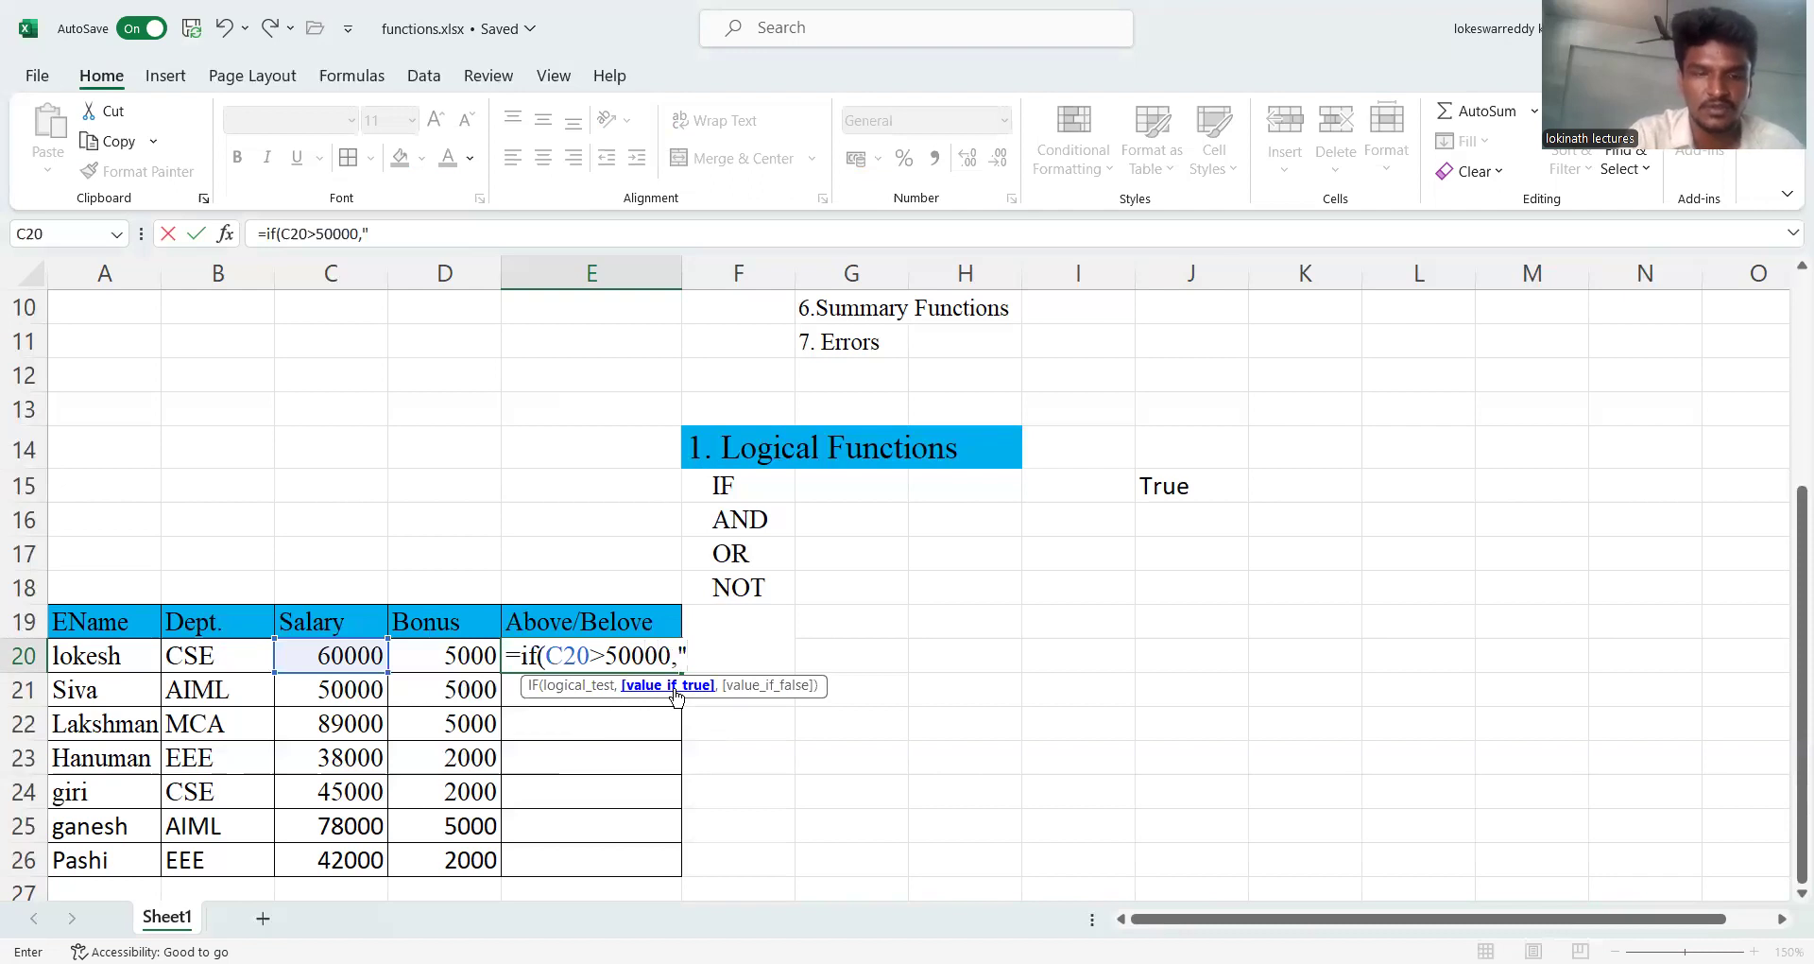
text(True)
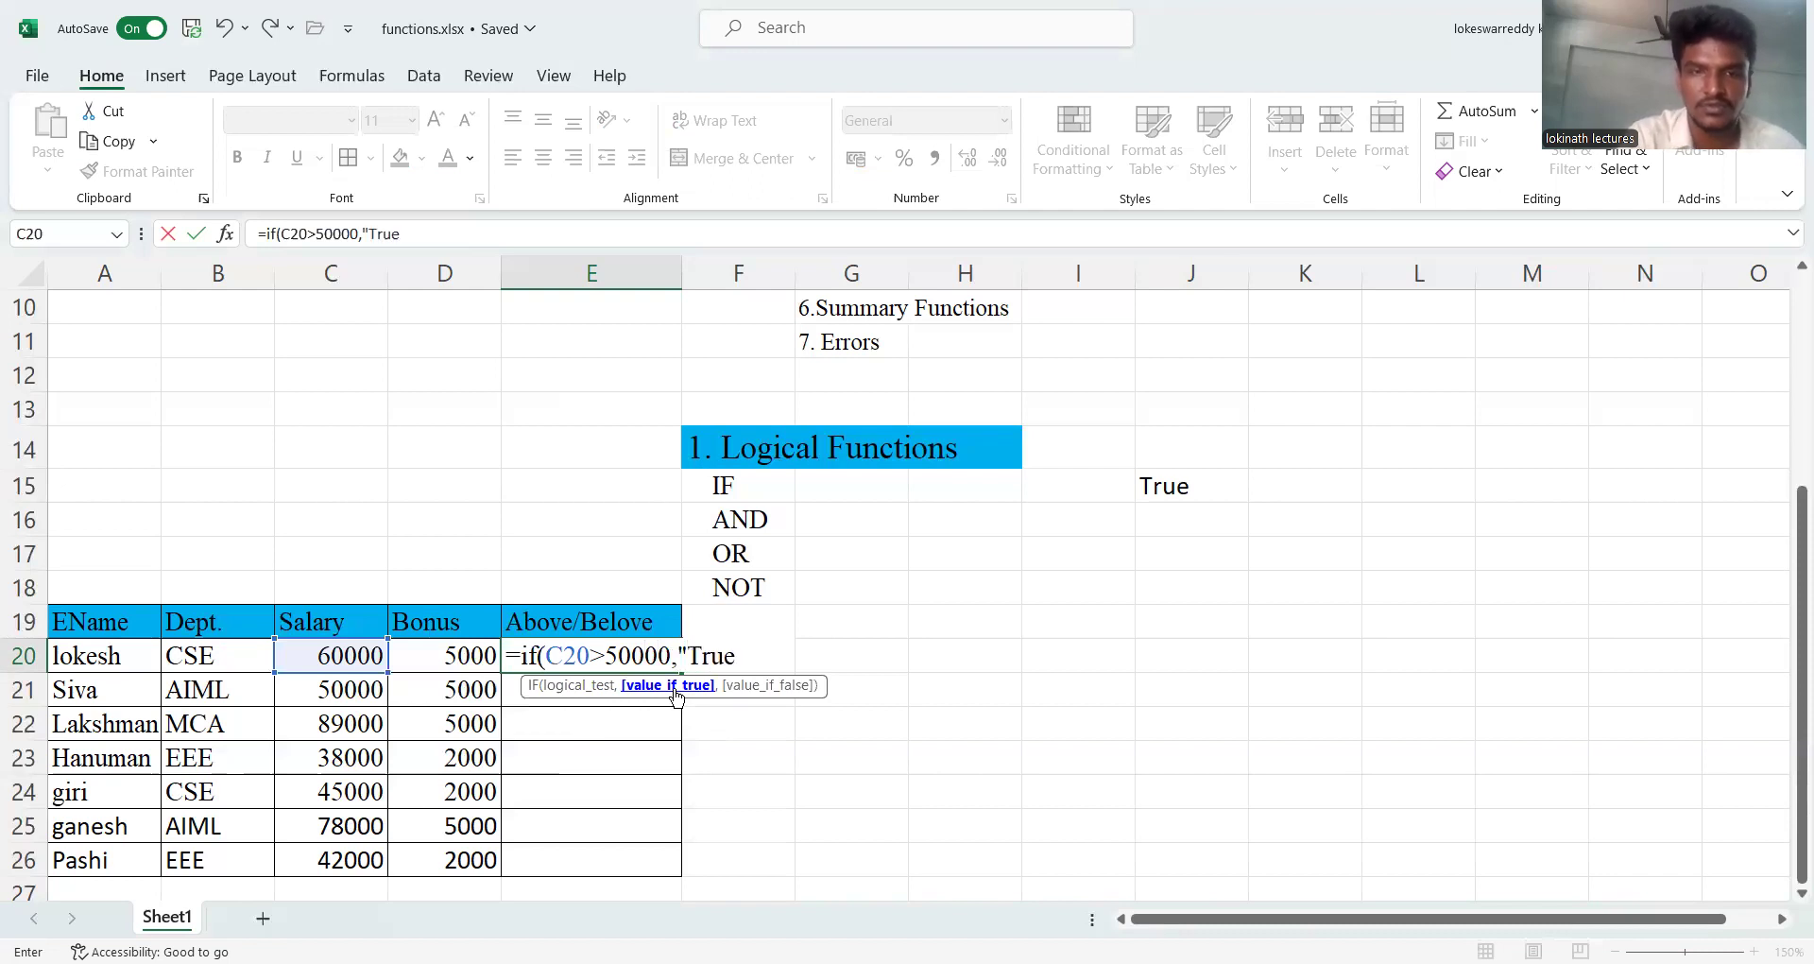
text(,)
text("FAlse)
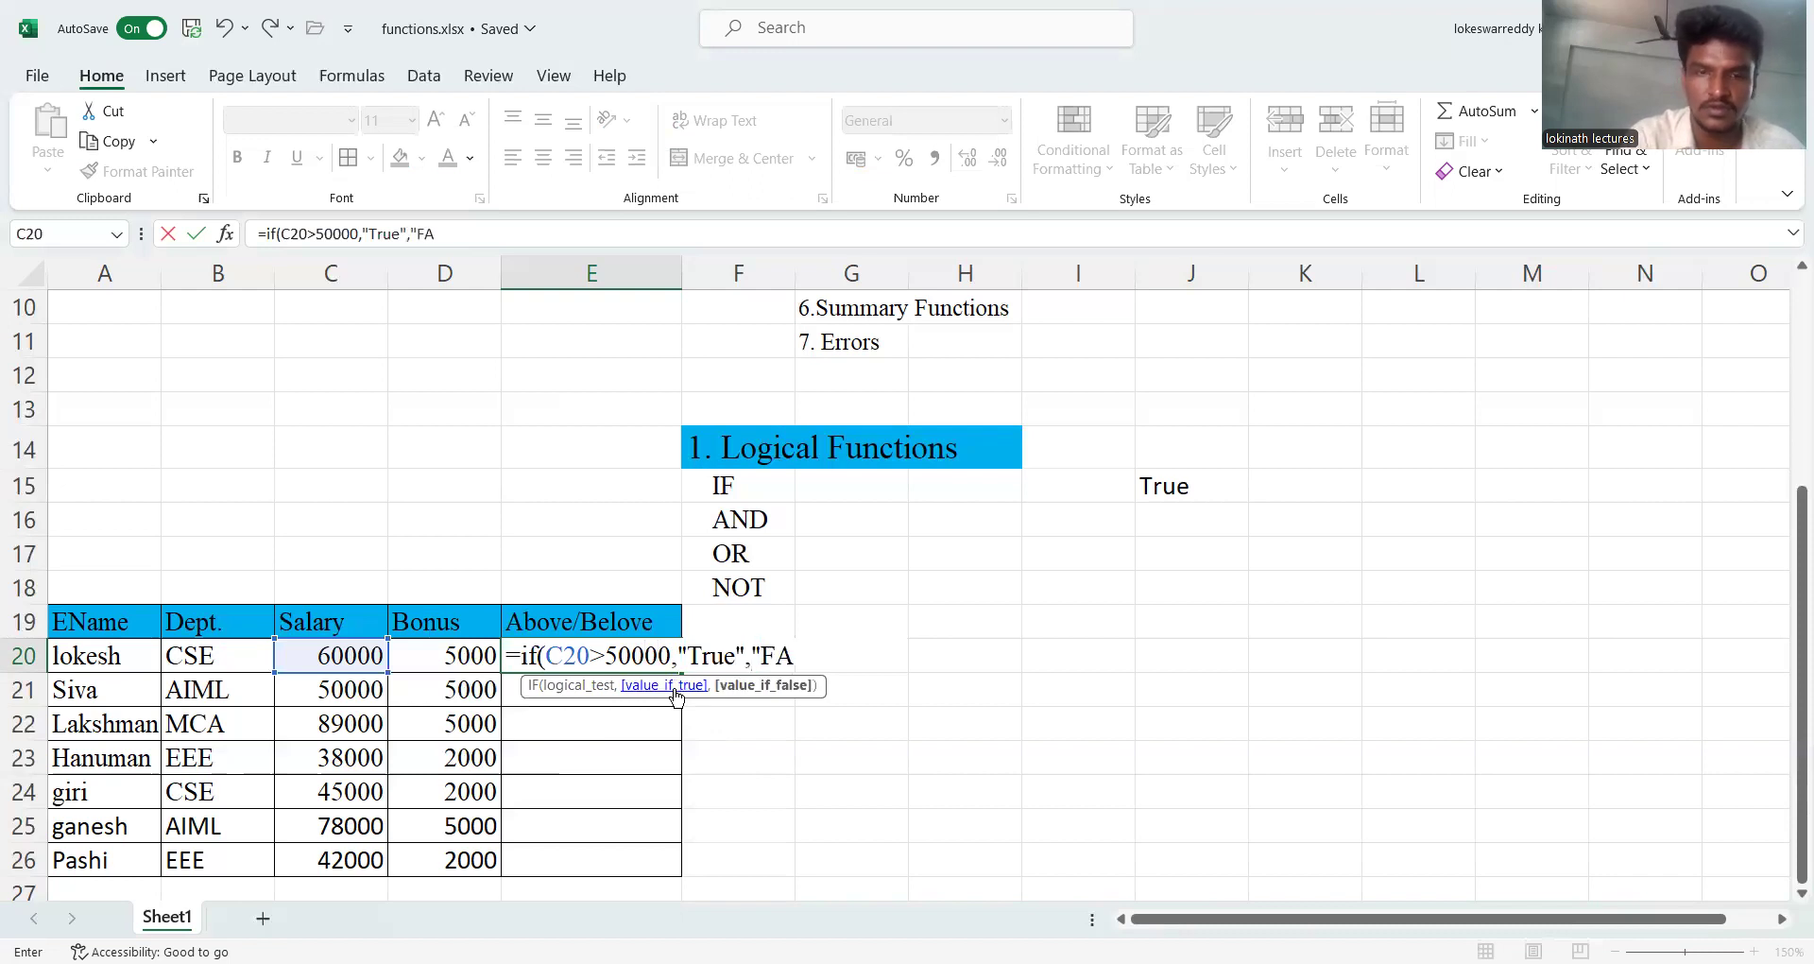
key(BackSpace)
key(BackSpace)
key(BackSpace)
key(BackSpace)
text(al)
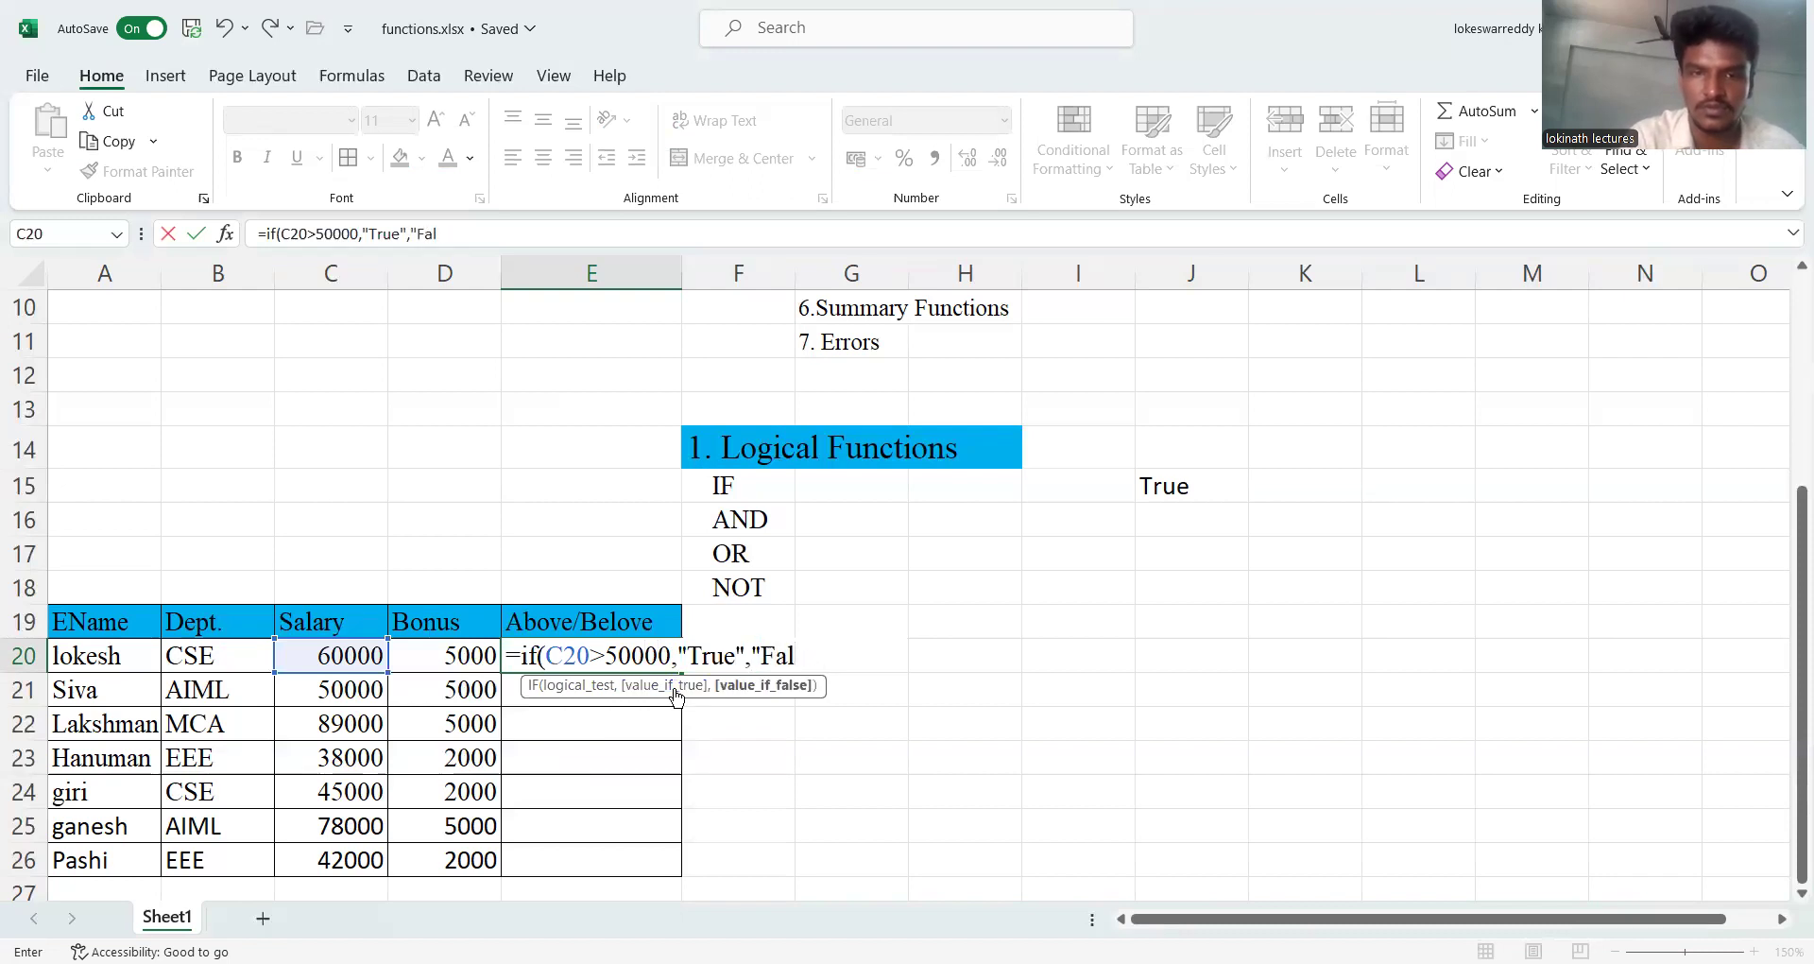
text(se"))
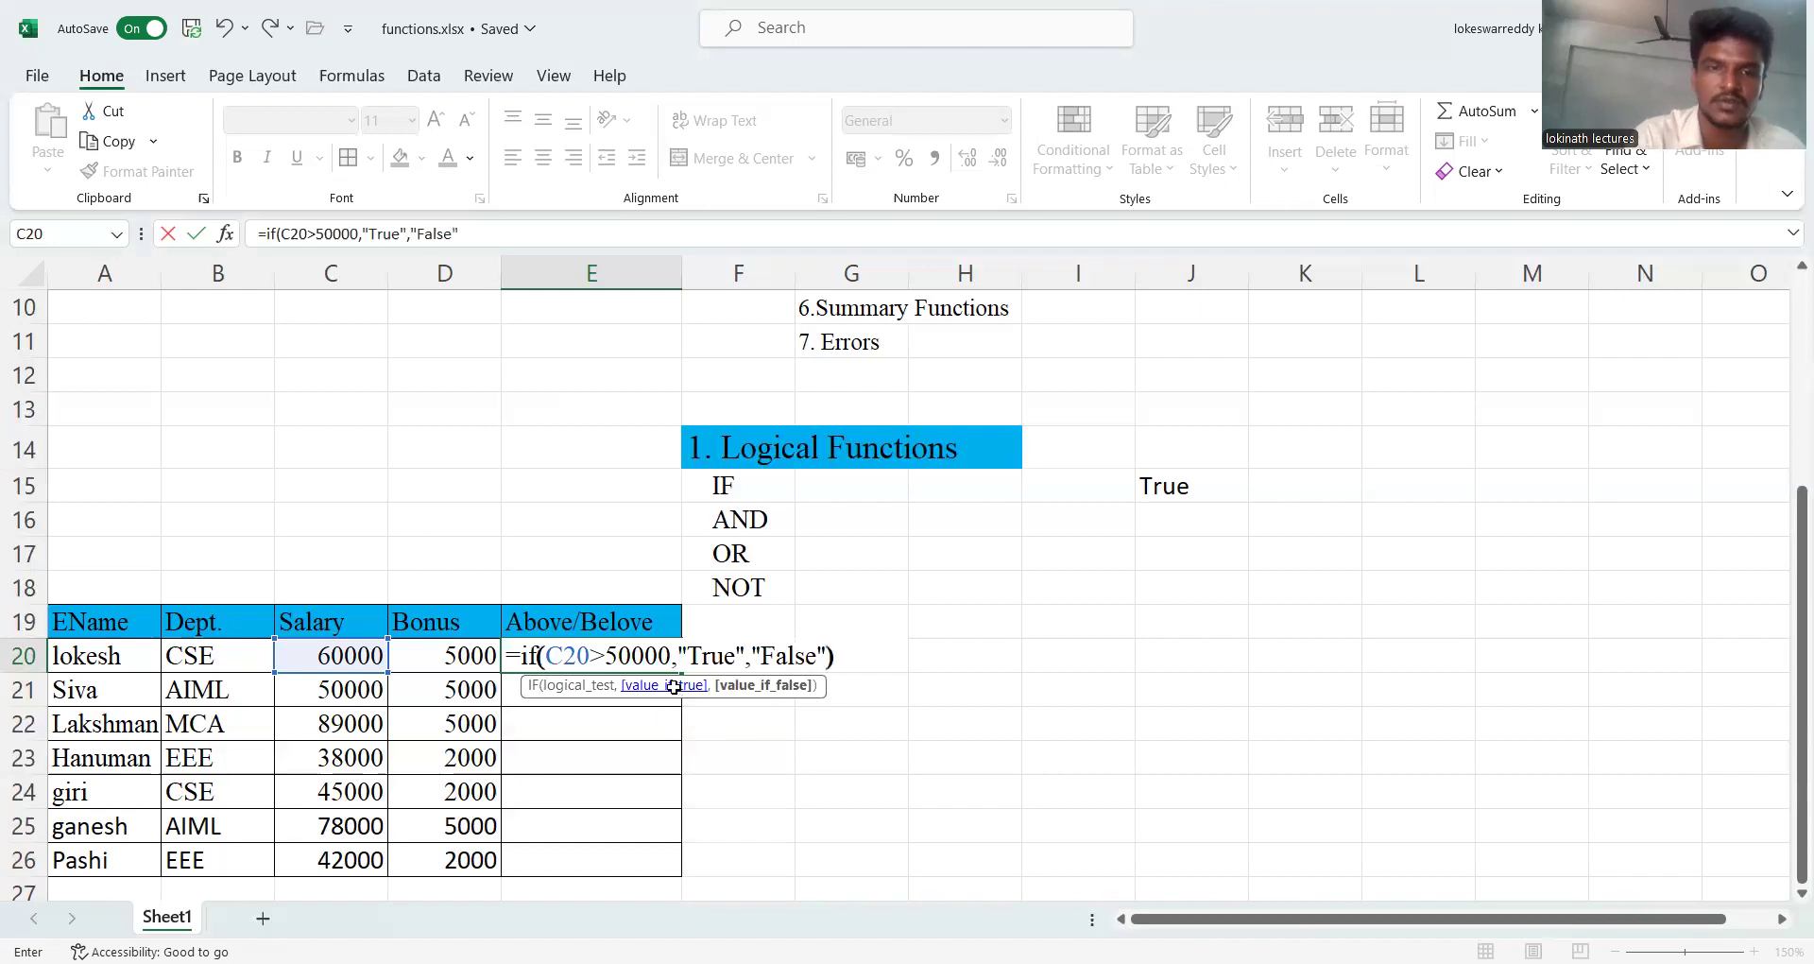
key(Return)
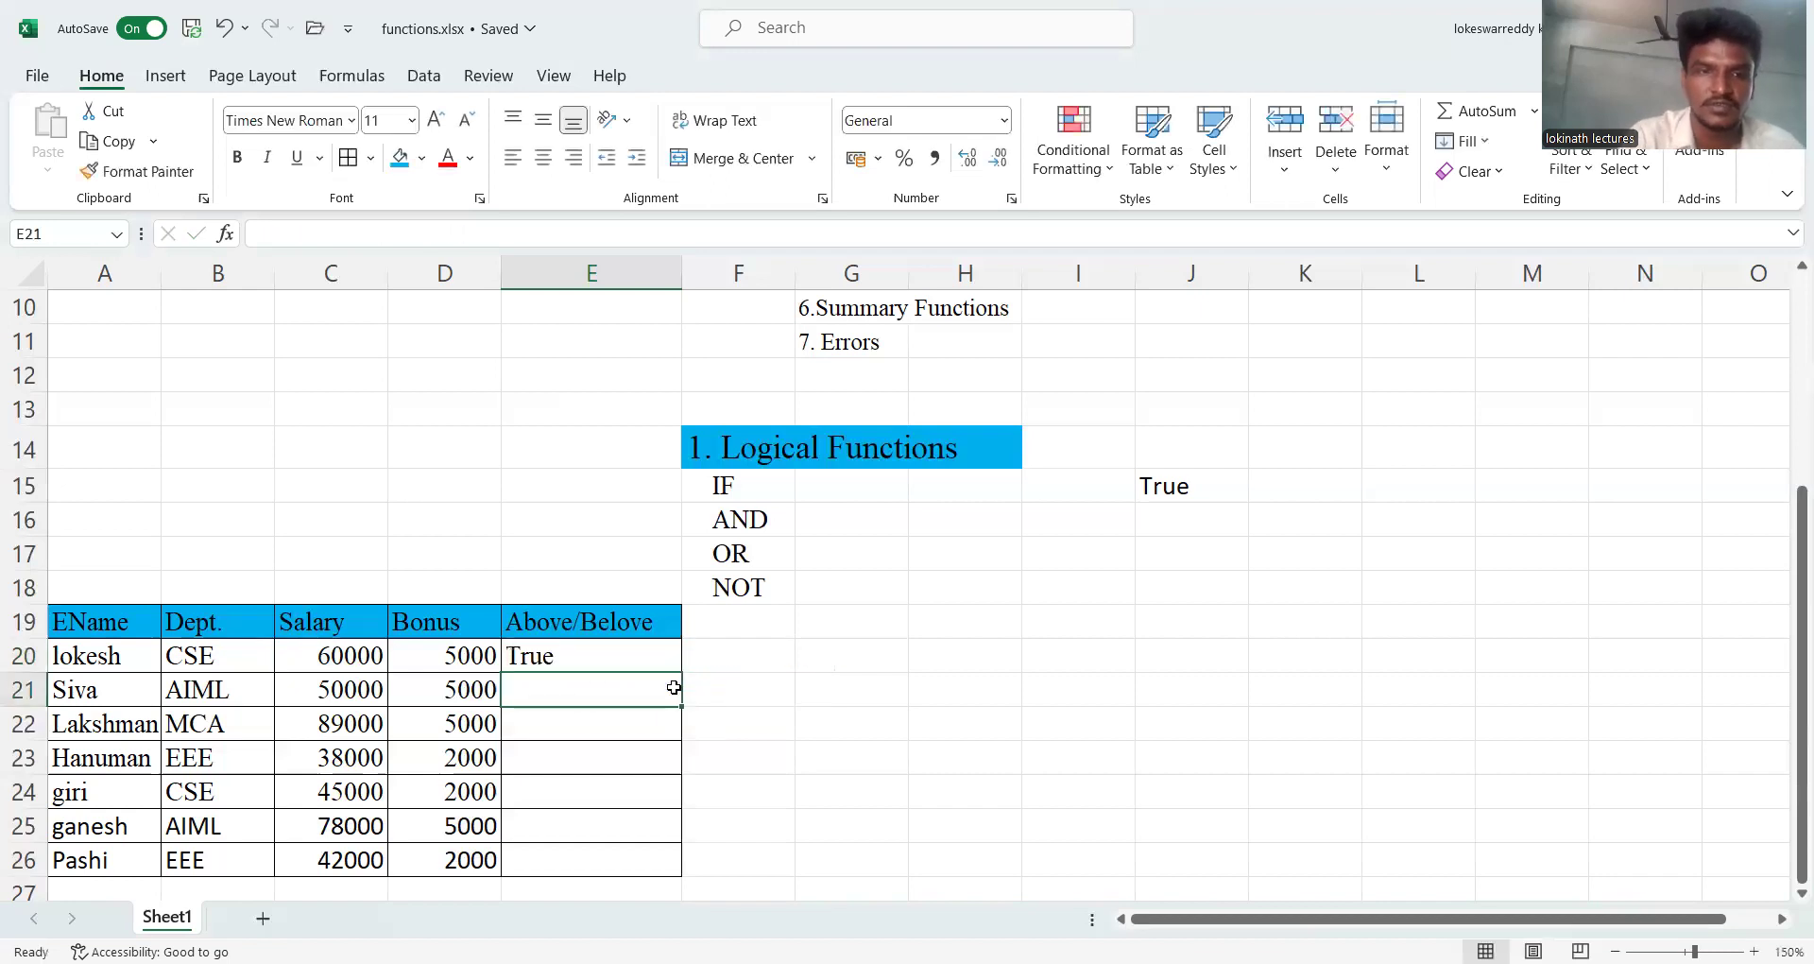
click(632, 661)
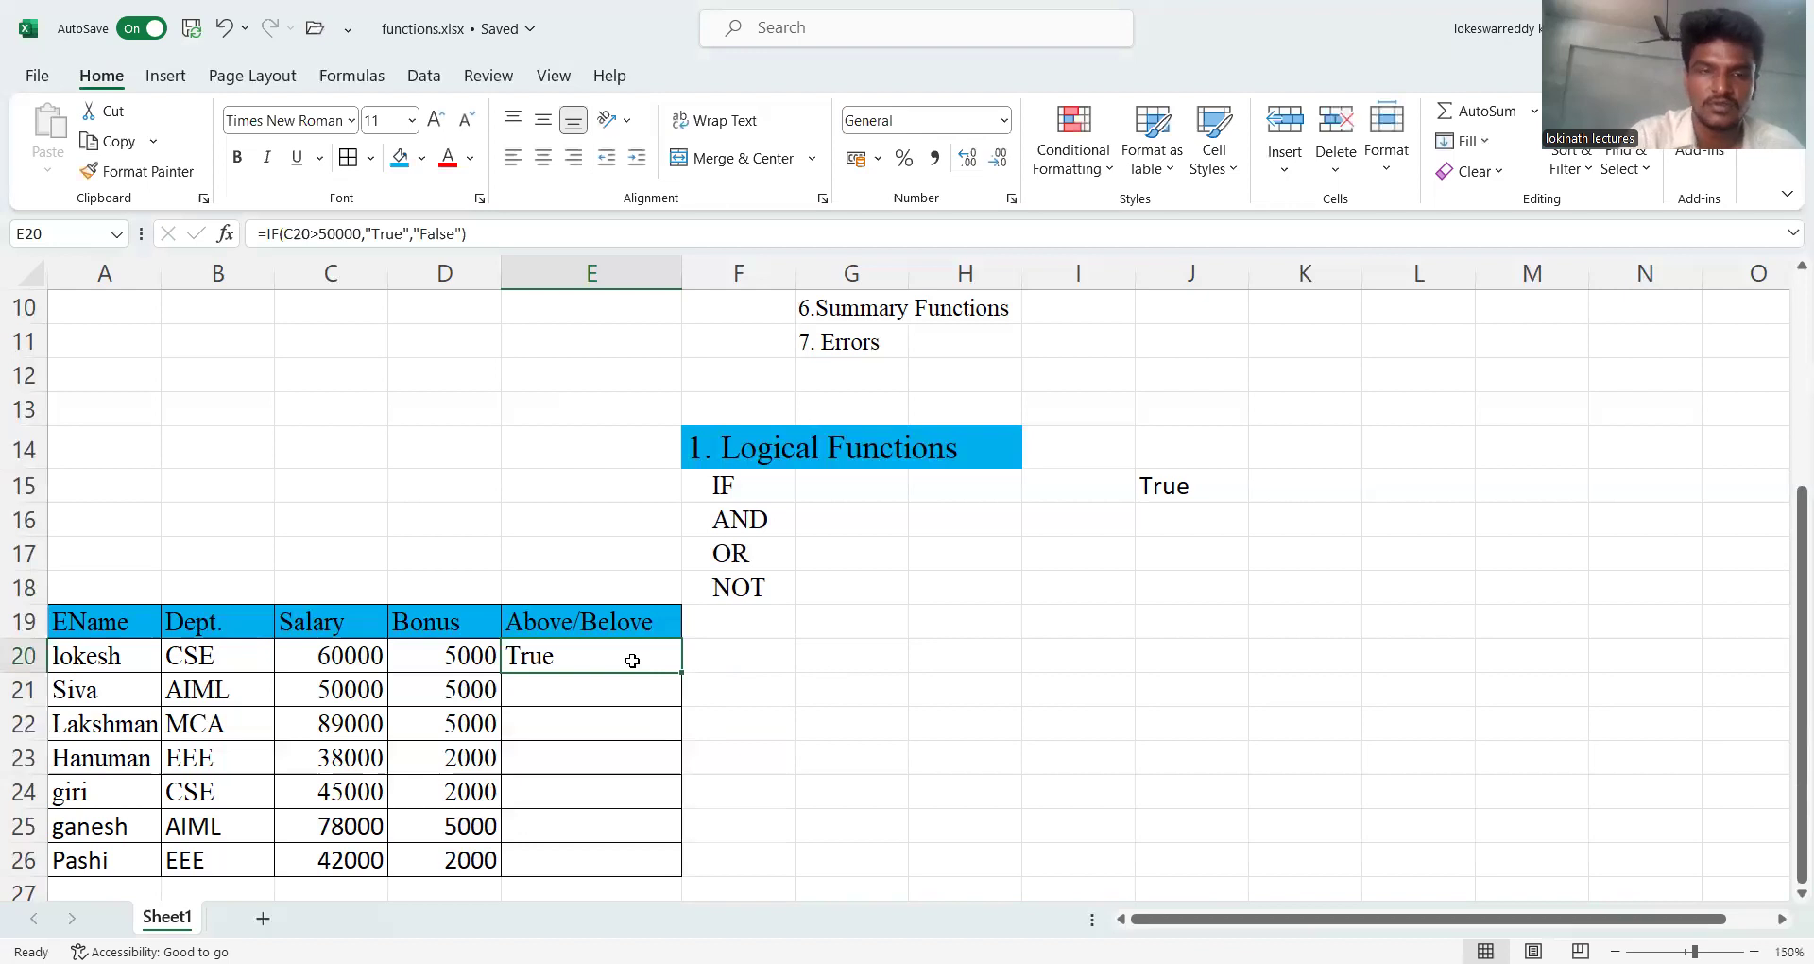
drag(680, 672, 684, 762)
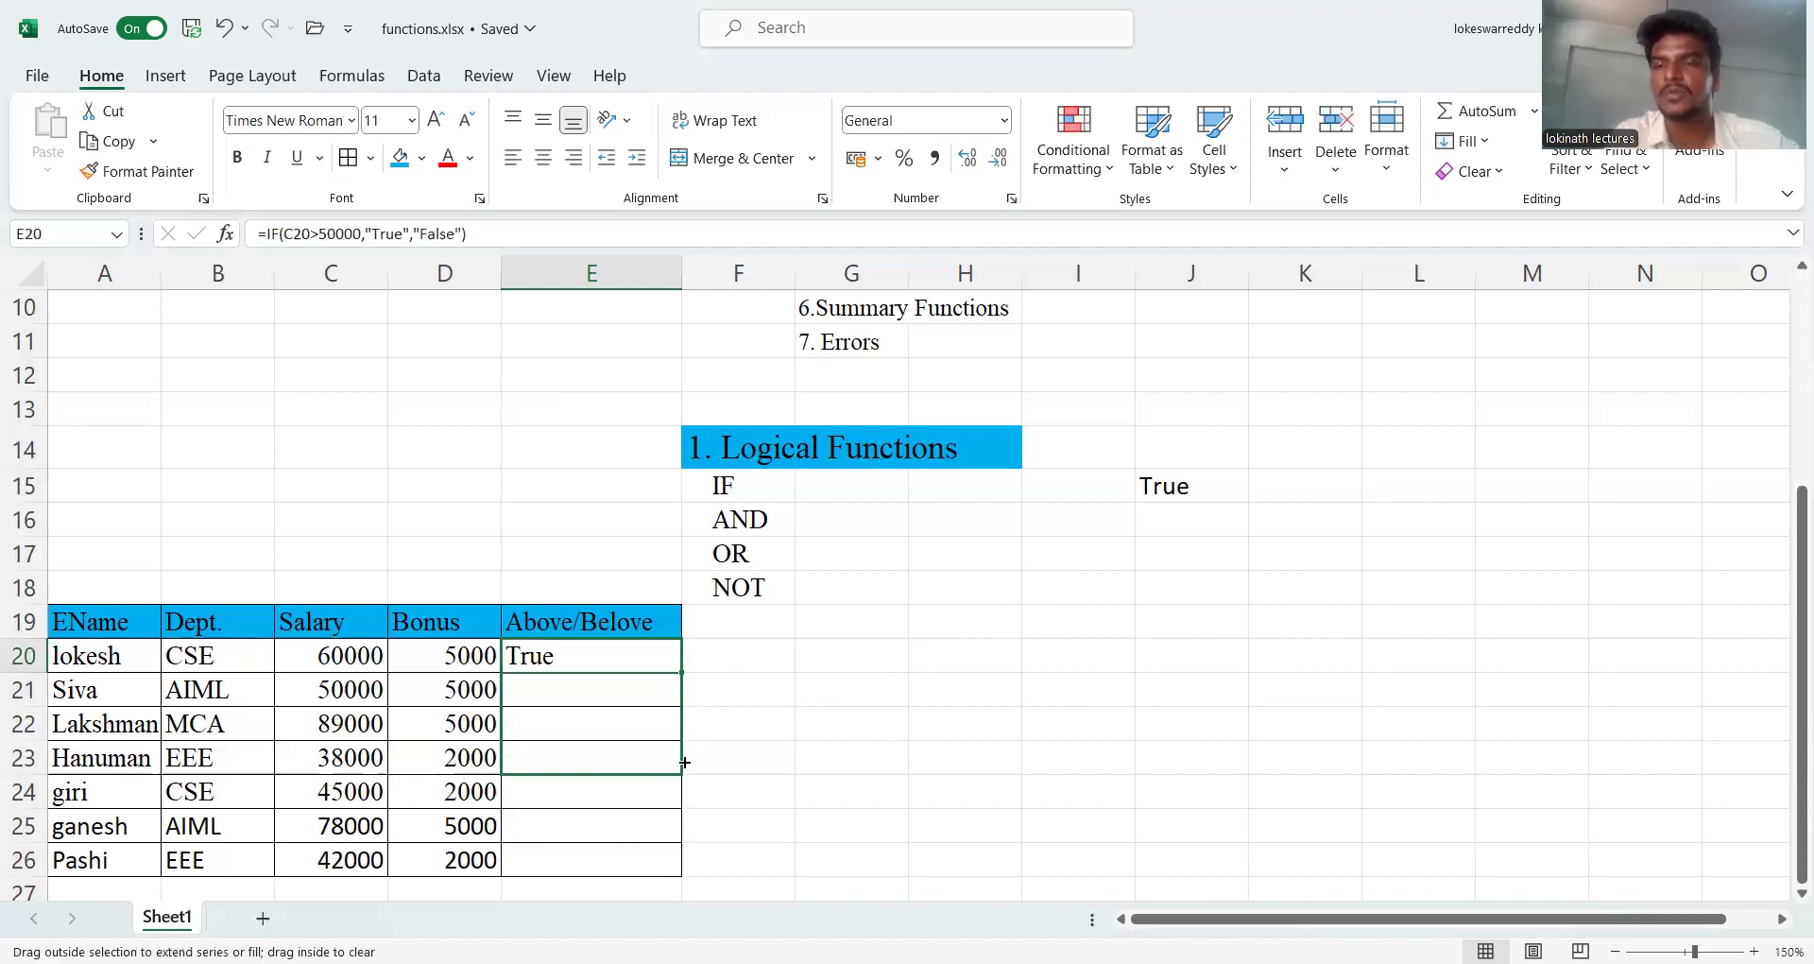
drag(684, 761, 380, 663)
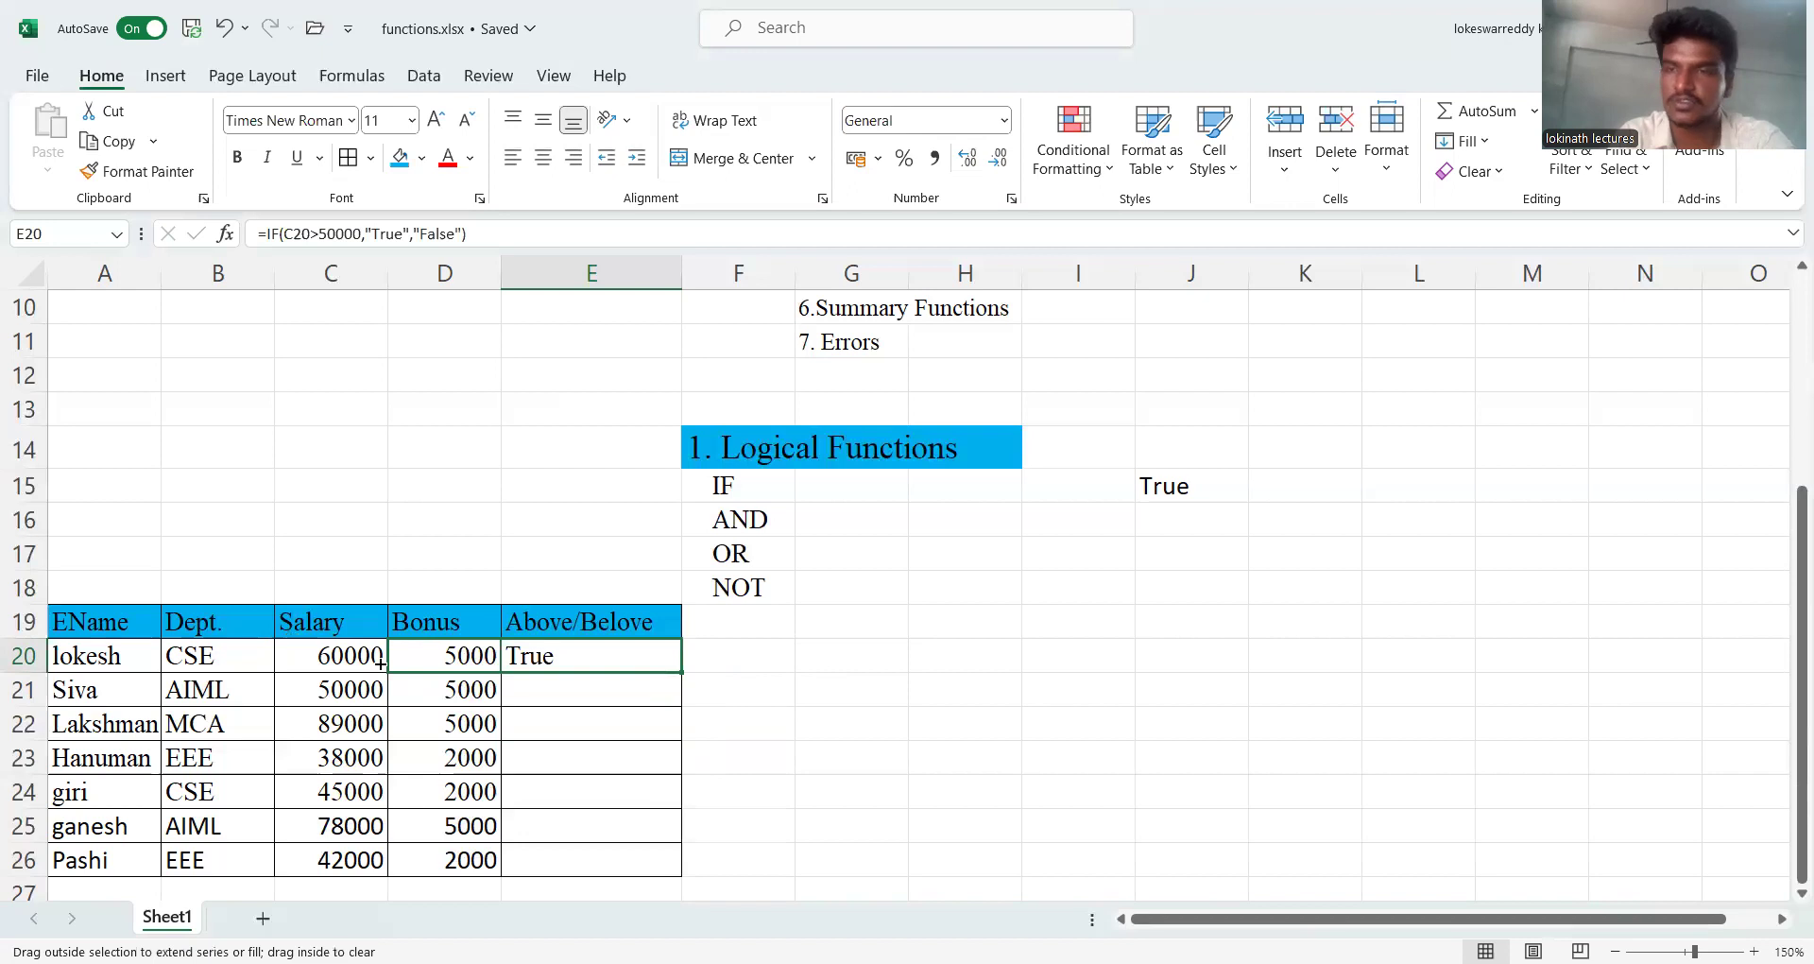
drag(380, 662, 608, 650)
key(ctrl+z)
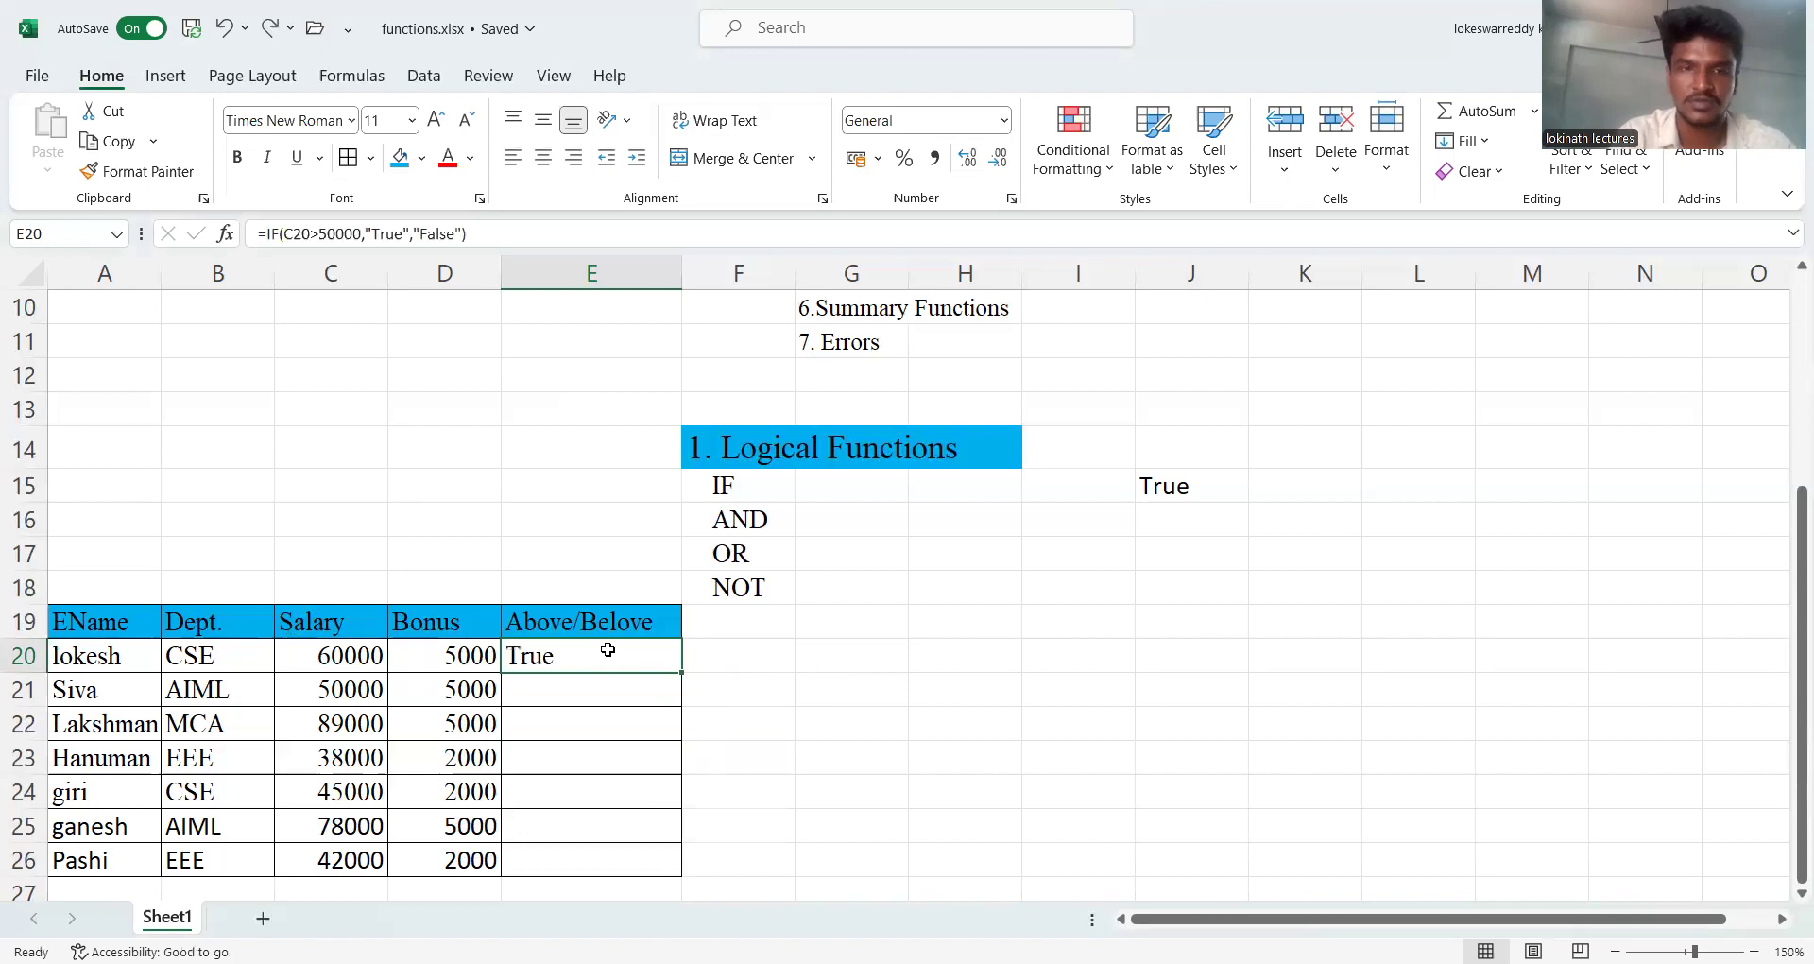
- Fill the IF formula from E20 down through E26 for all rows of the salary table
drag(682, 677, 678, 882)
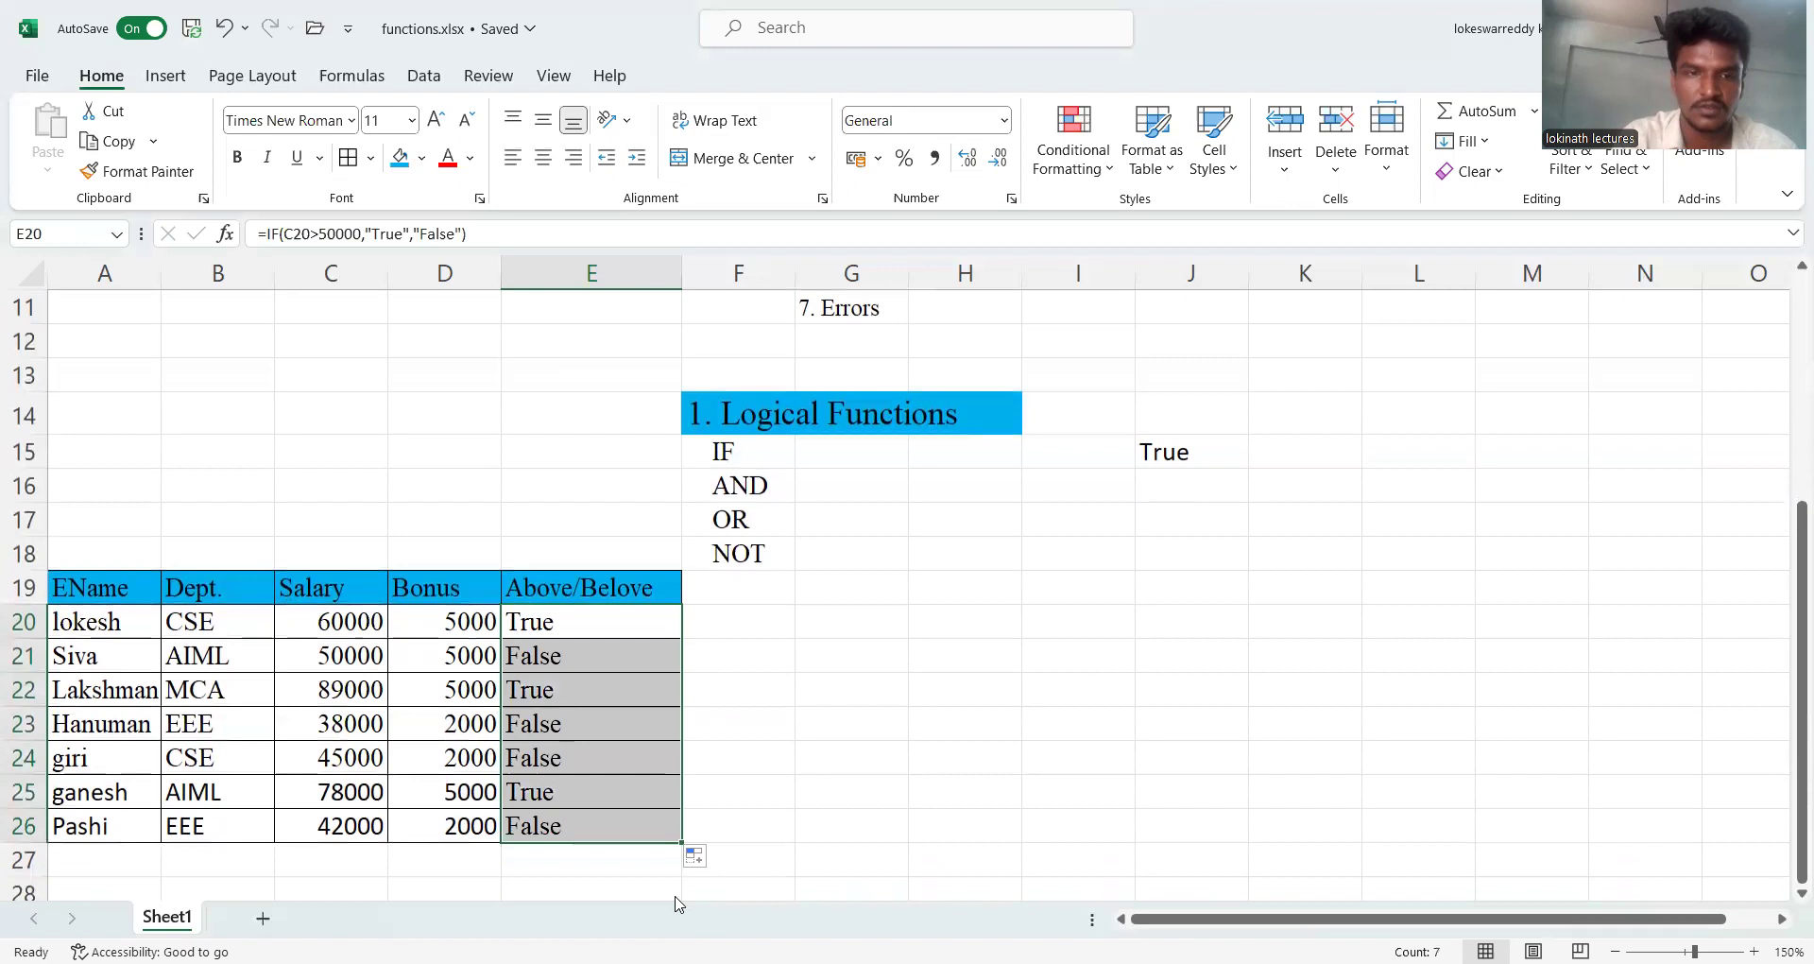
click(733, 757)
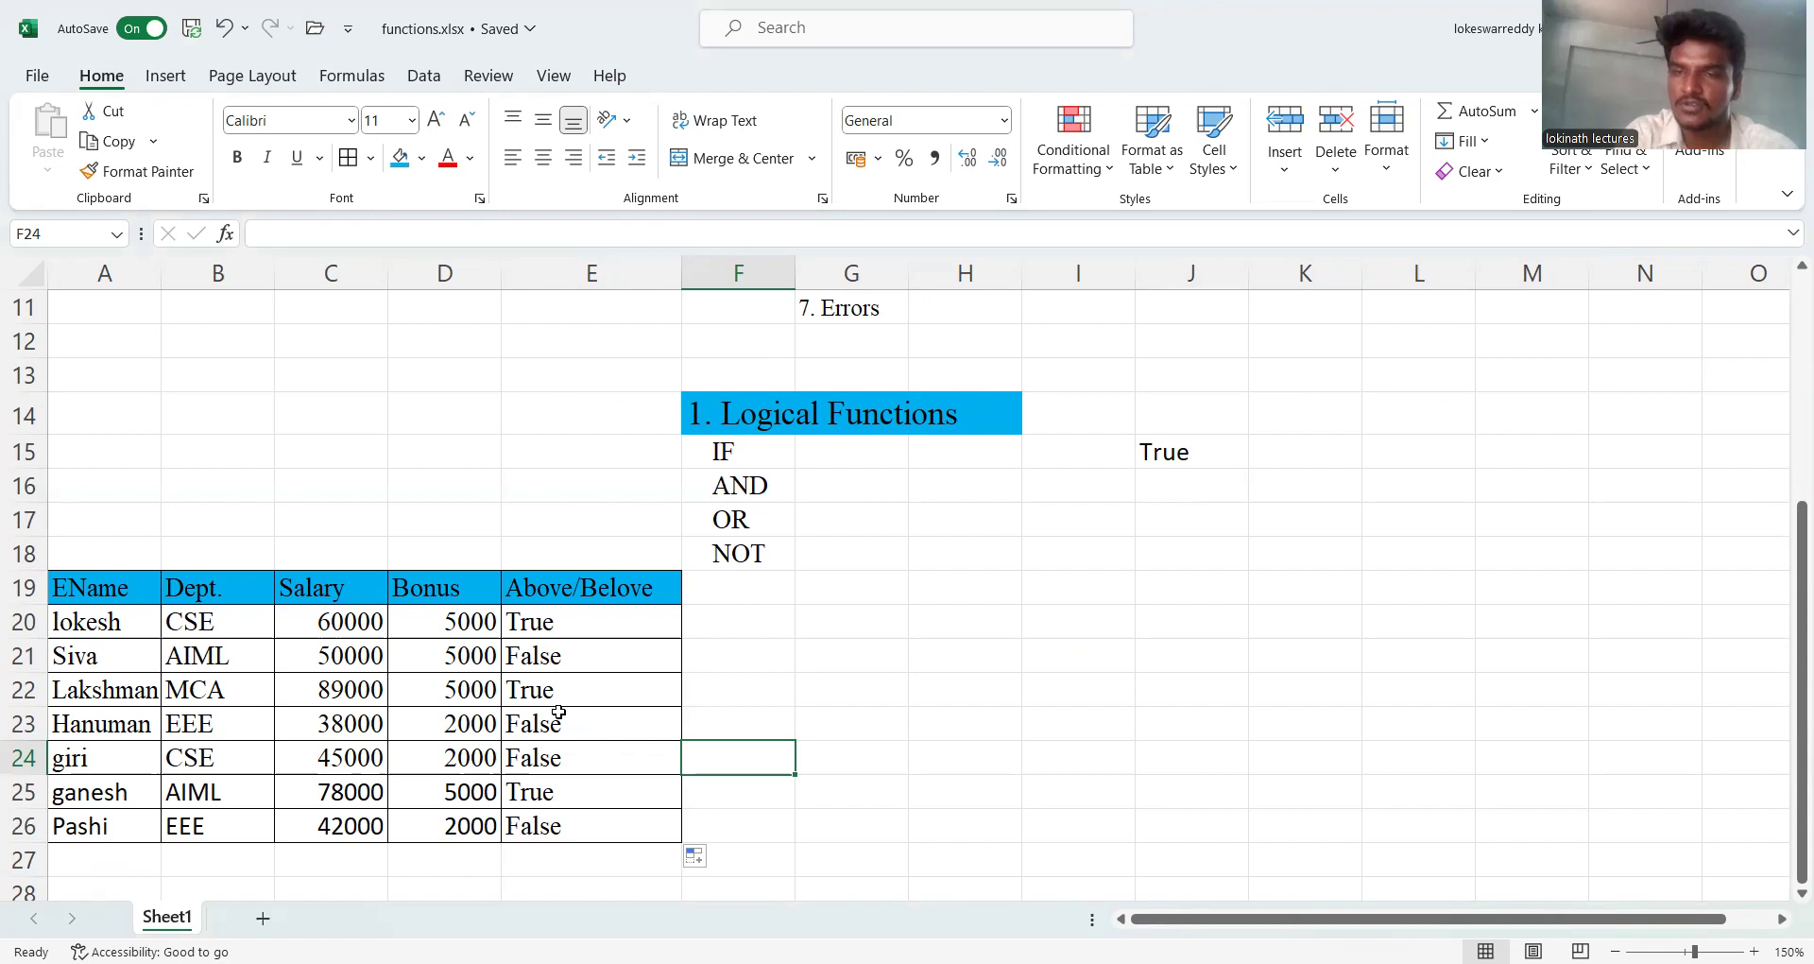
click(534, 616)
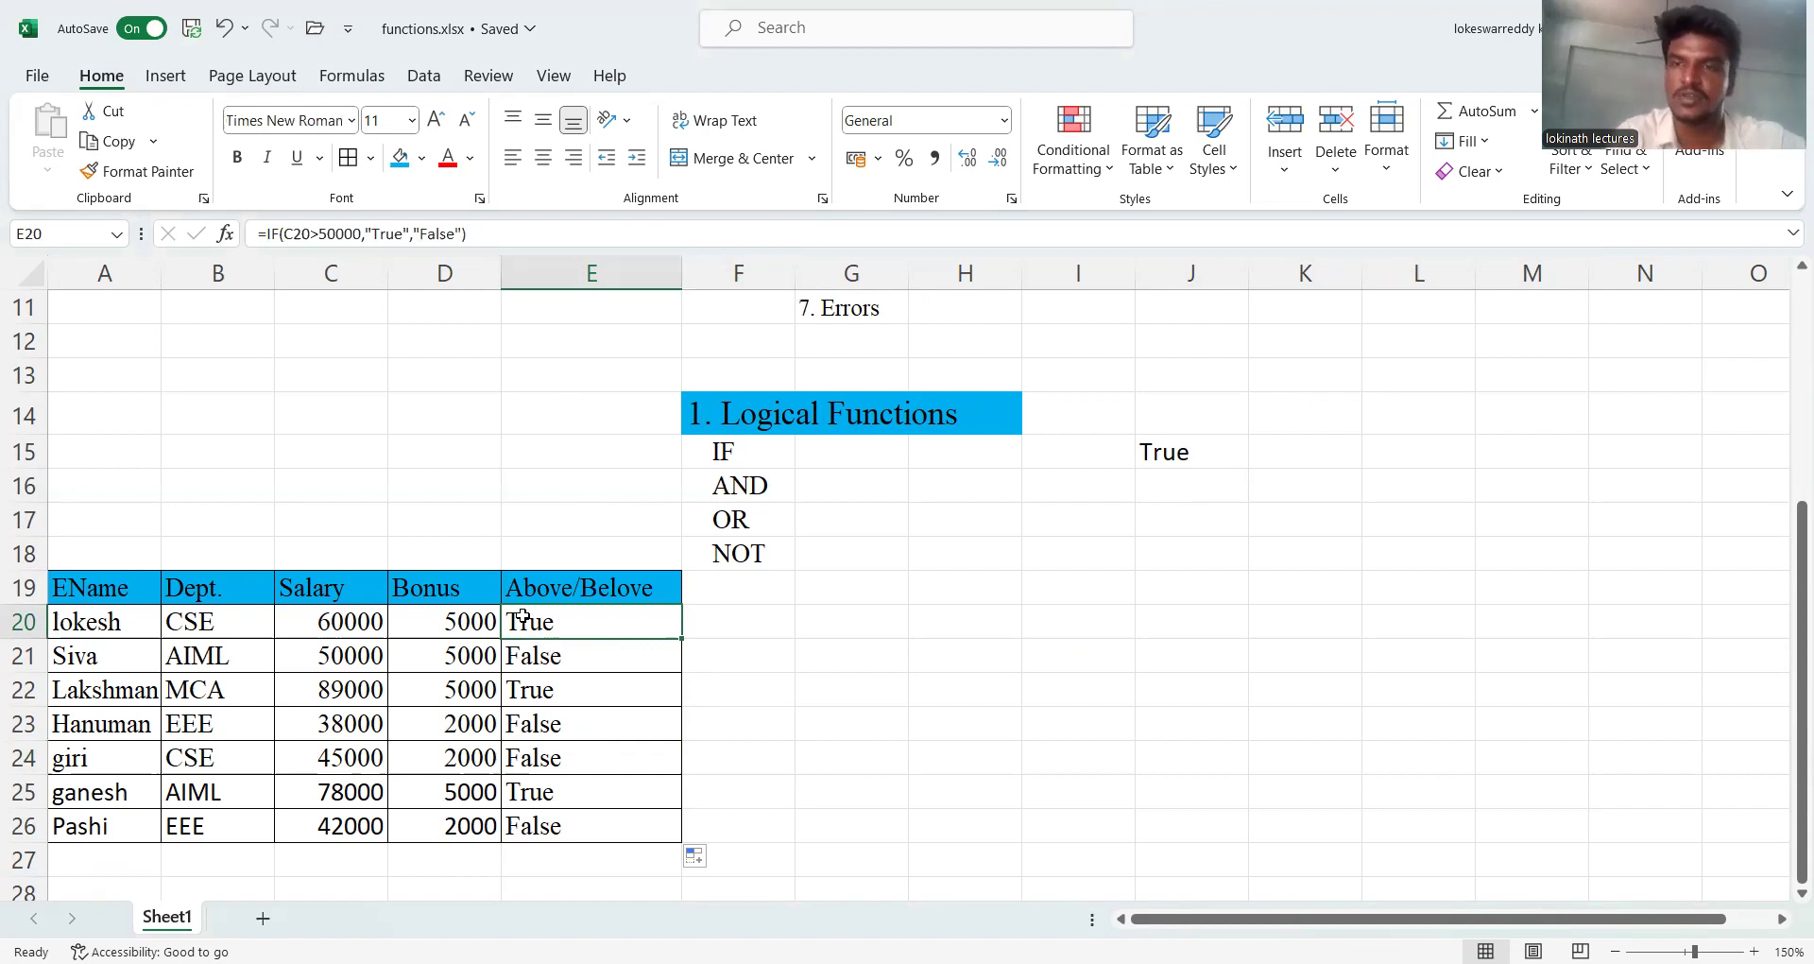
- Enter the headers A in K16 and B in L16 for a table to practise the AND function
click(763, 504)
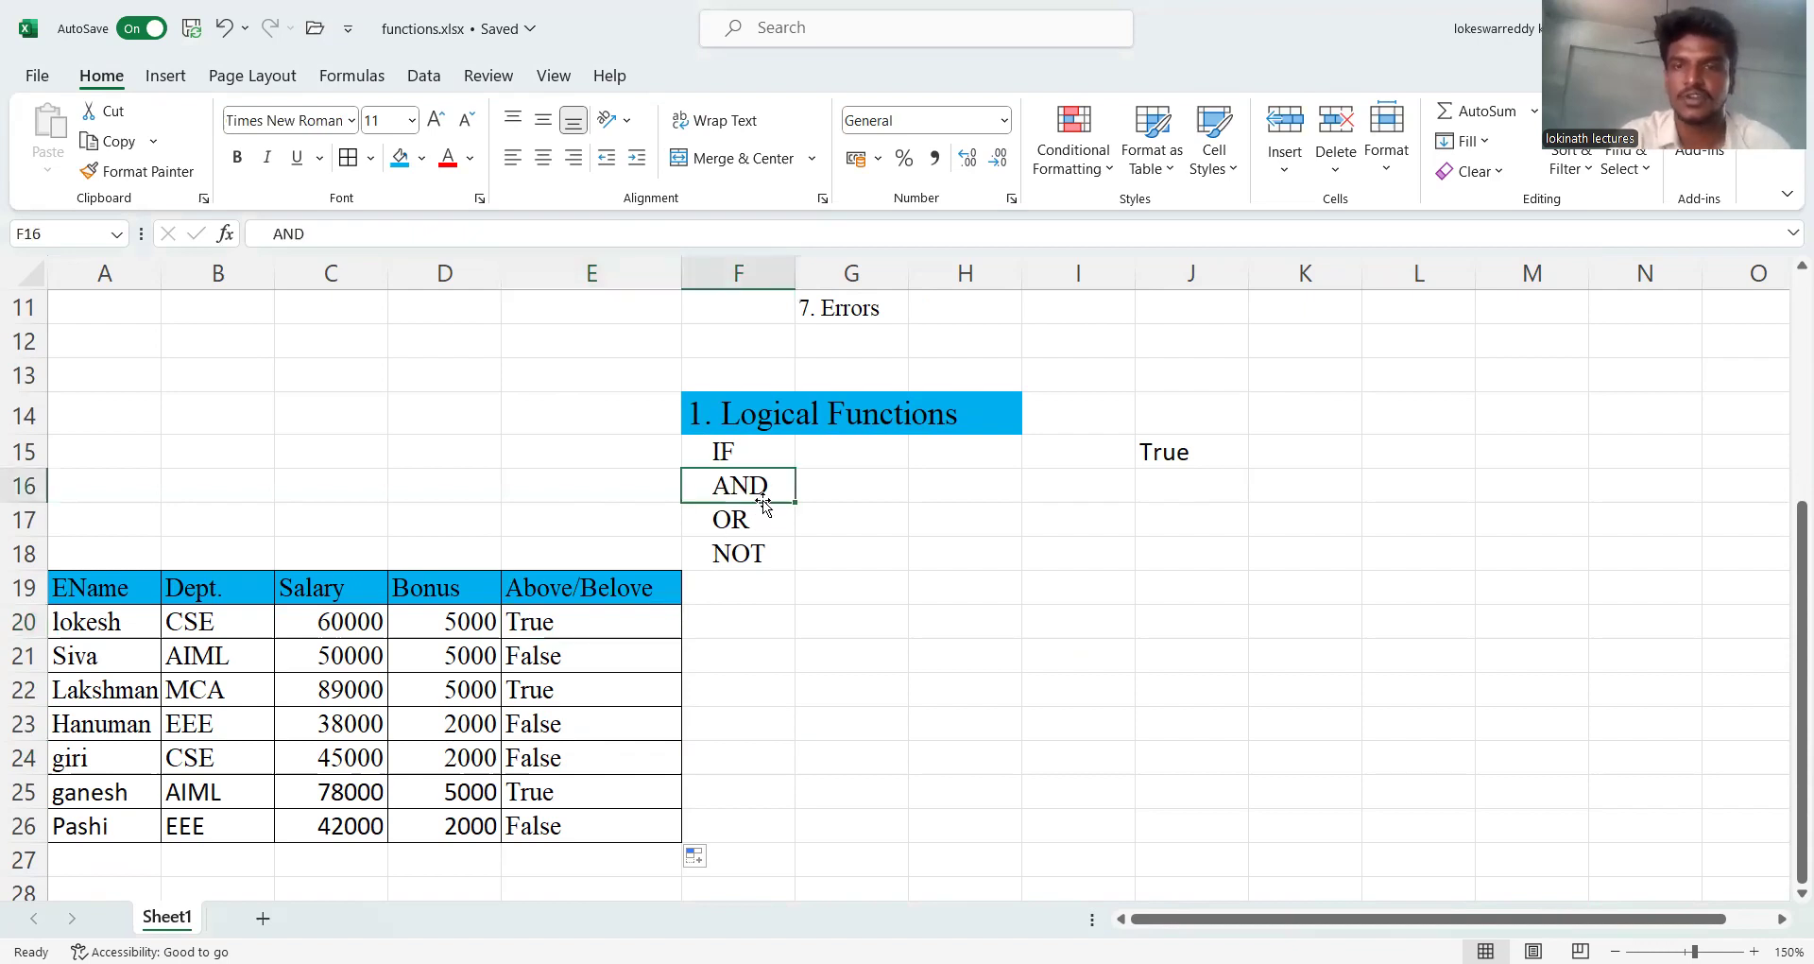
click(1288, 511)
click(1288, 489)
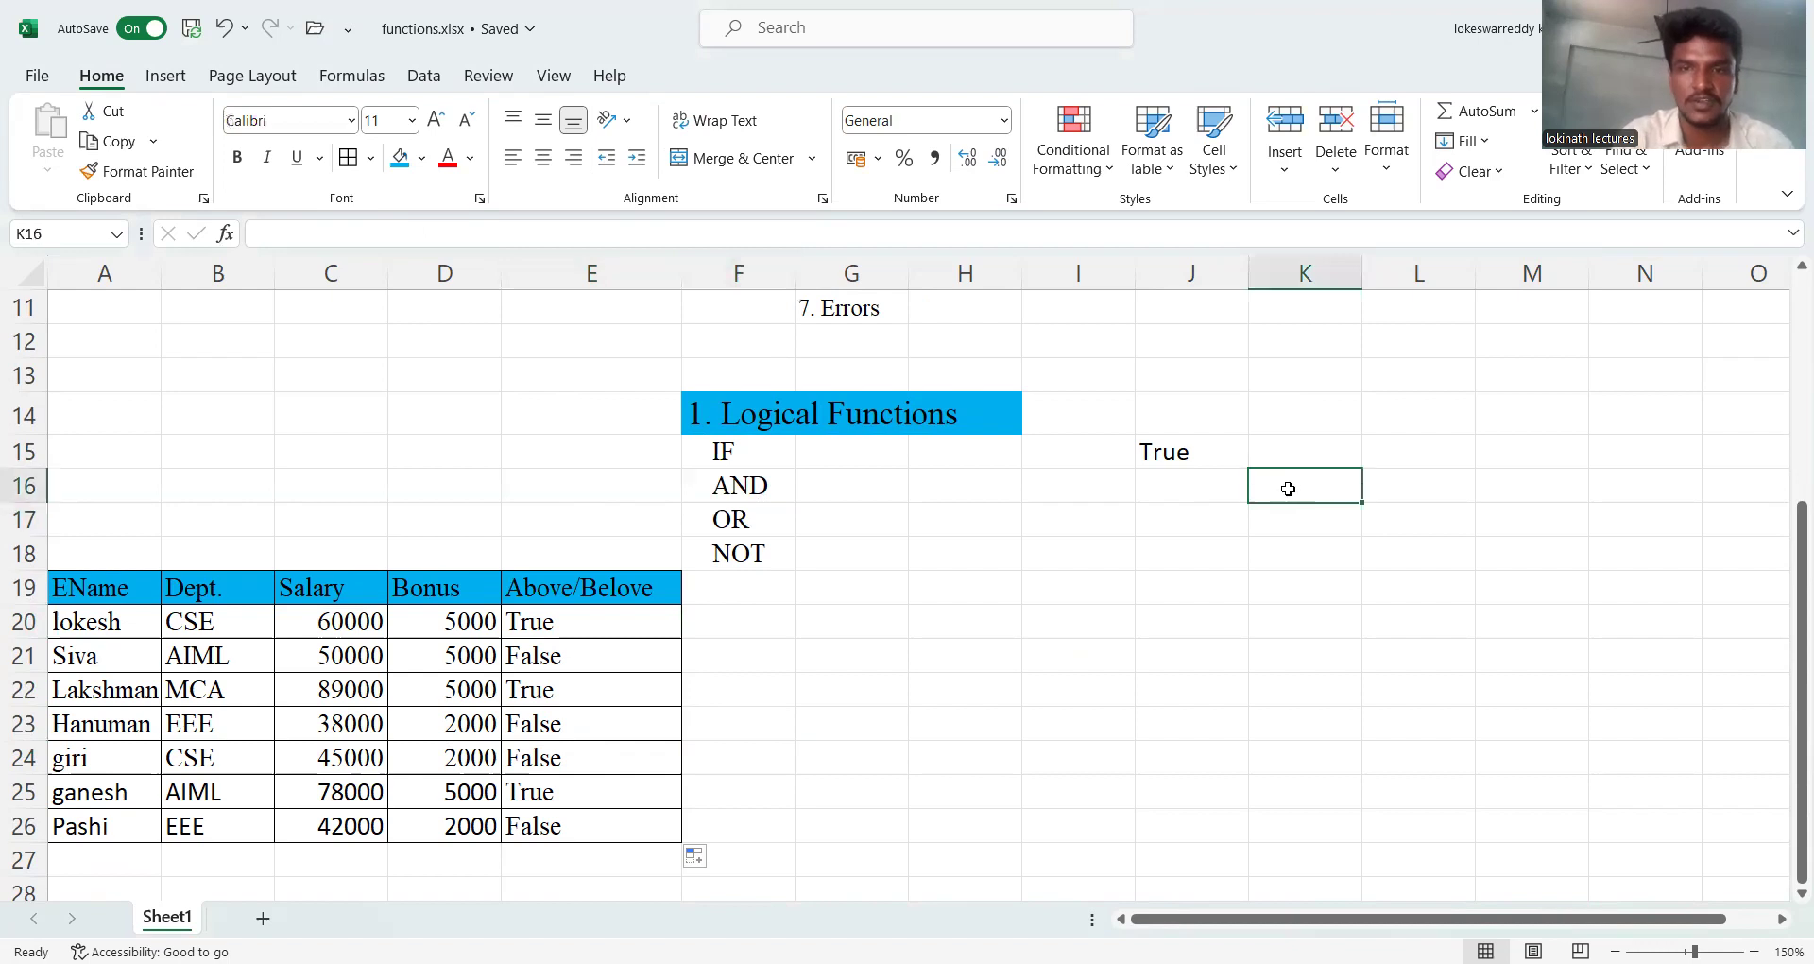
text(a)
key(BackSpace)
text(A)
key(Tab)
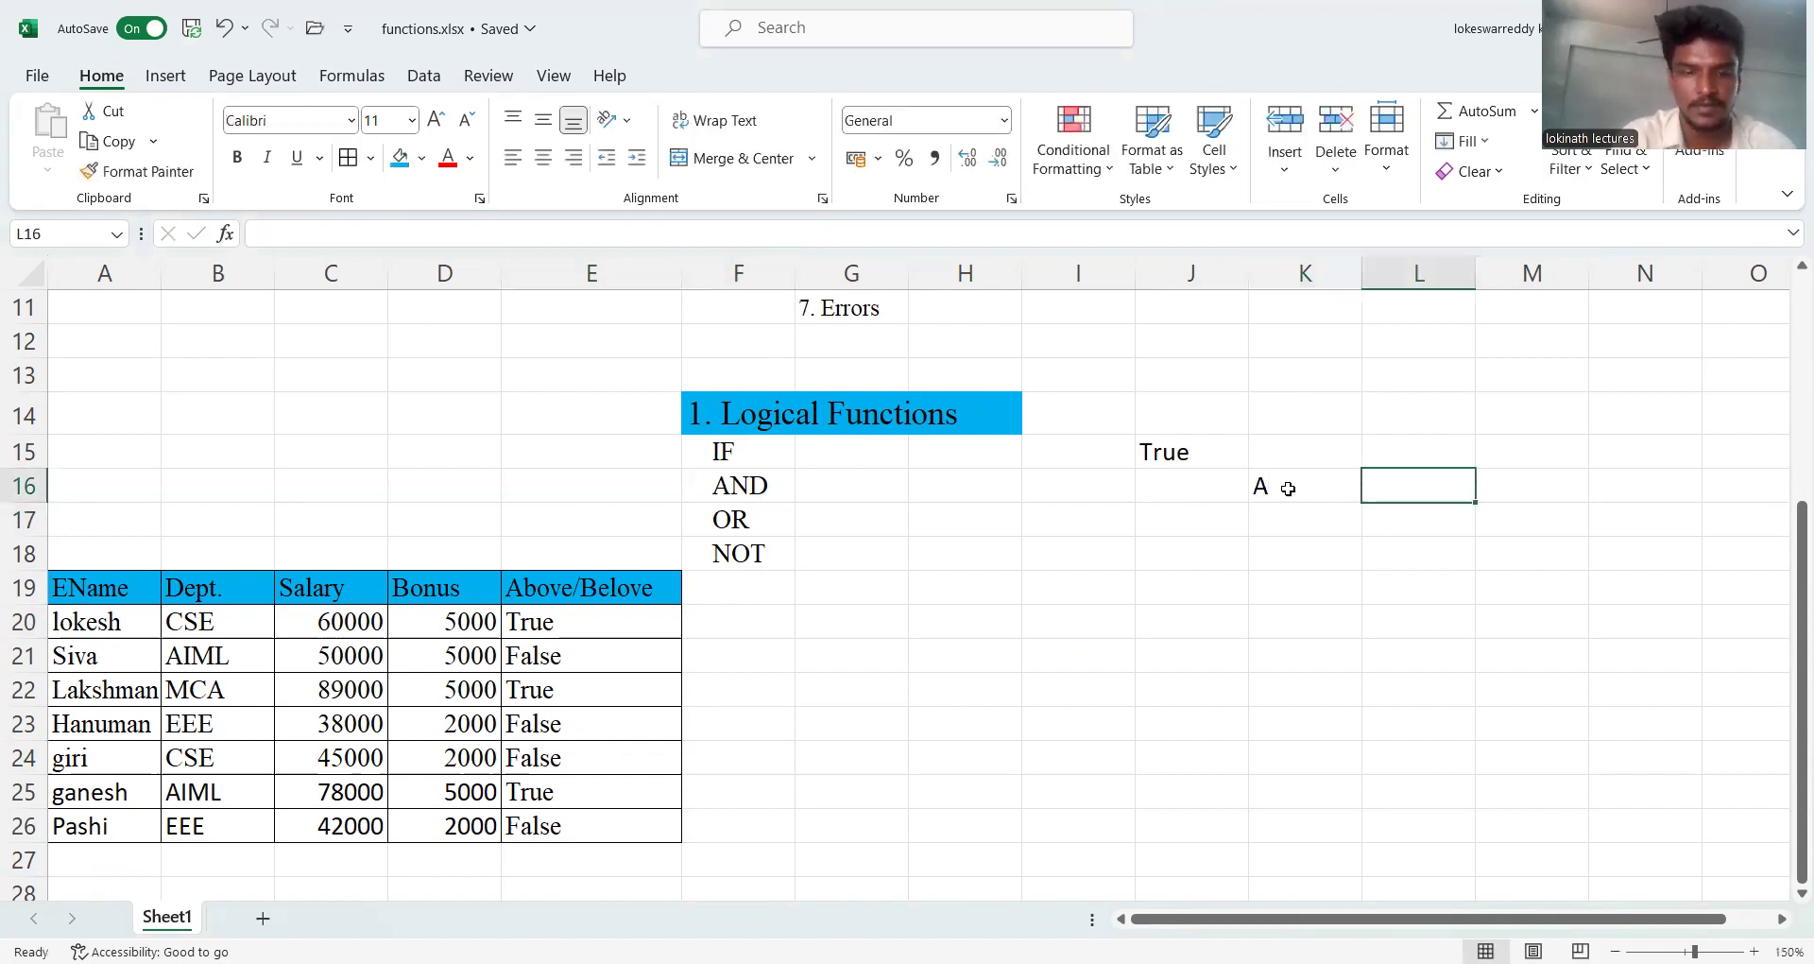
text(B)
click(1293, 501)
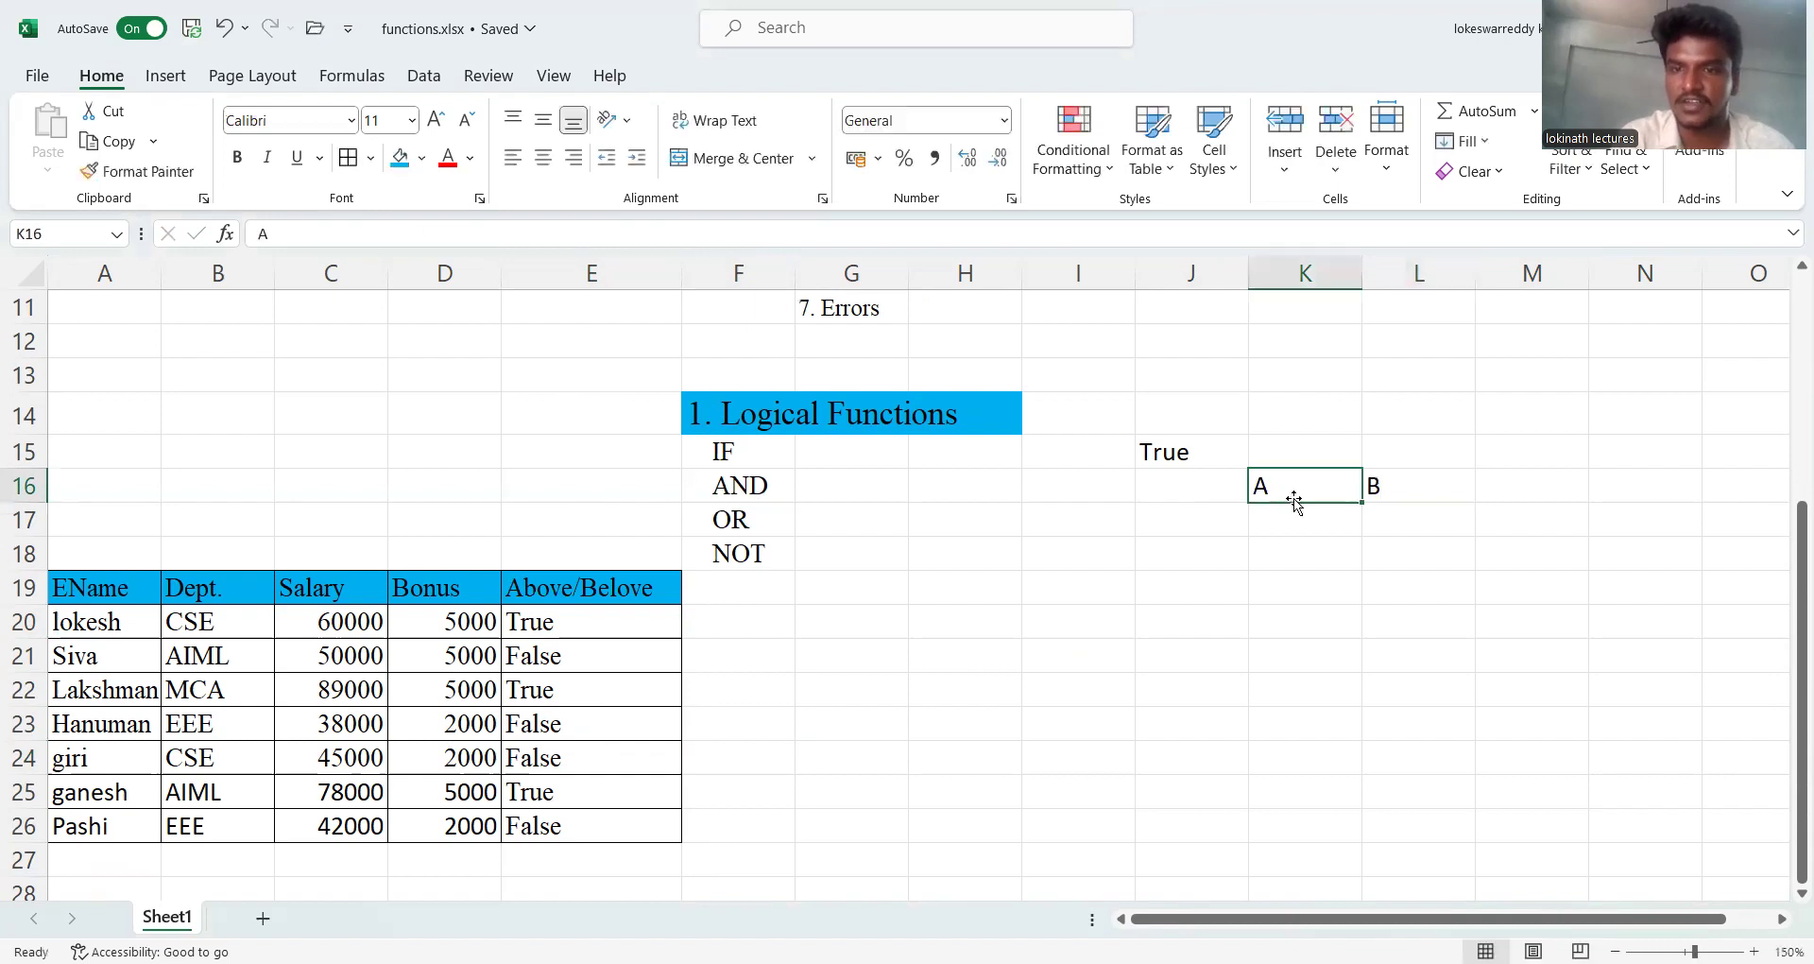
key(shift+Right)
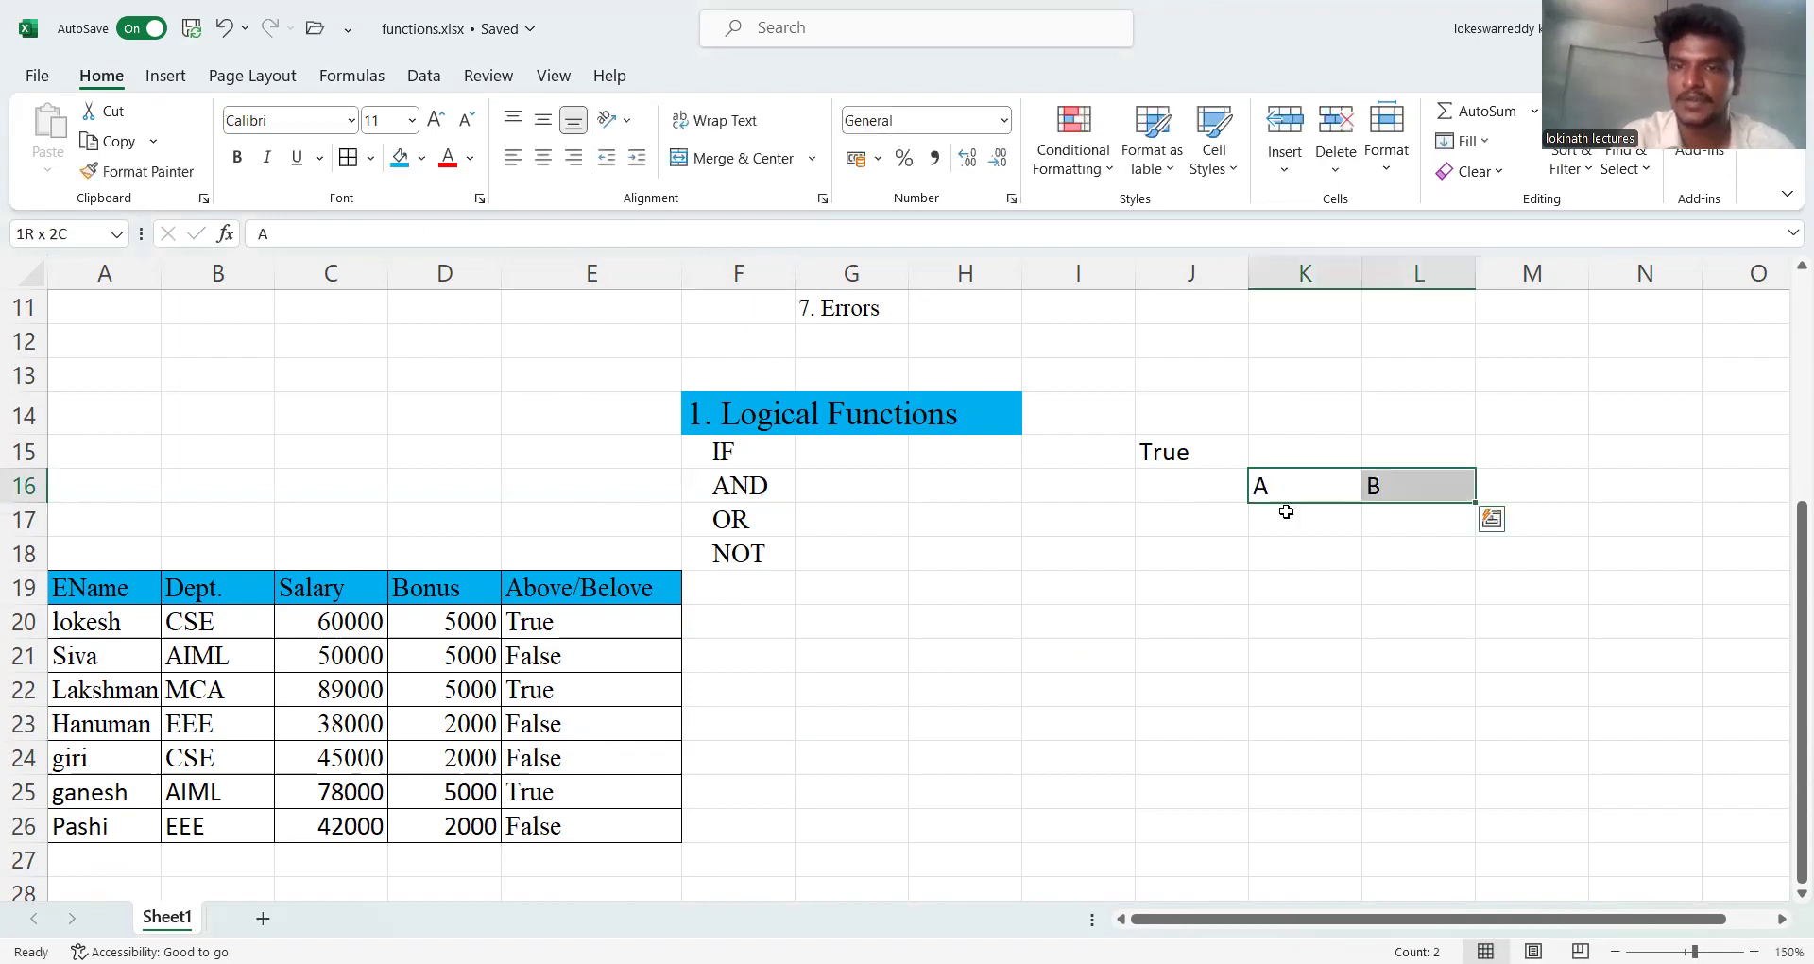
- Fill column A of the practice table, K17:K21, with the values 0, 0, 0, 1 and 1
click(1286, 512)
text(0)
key(Return)
text(0)
key(Return)
text(0)
key(Return)
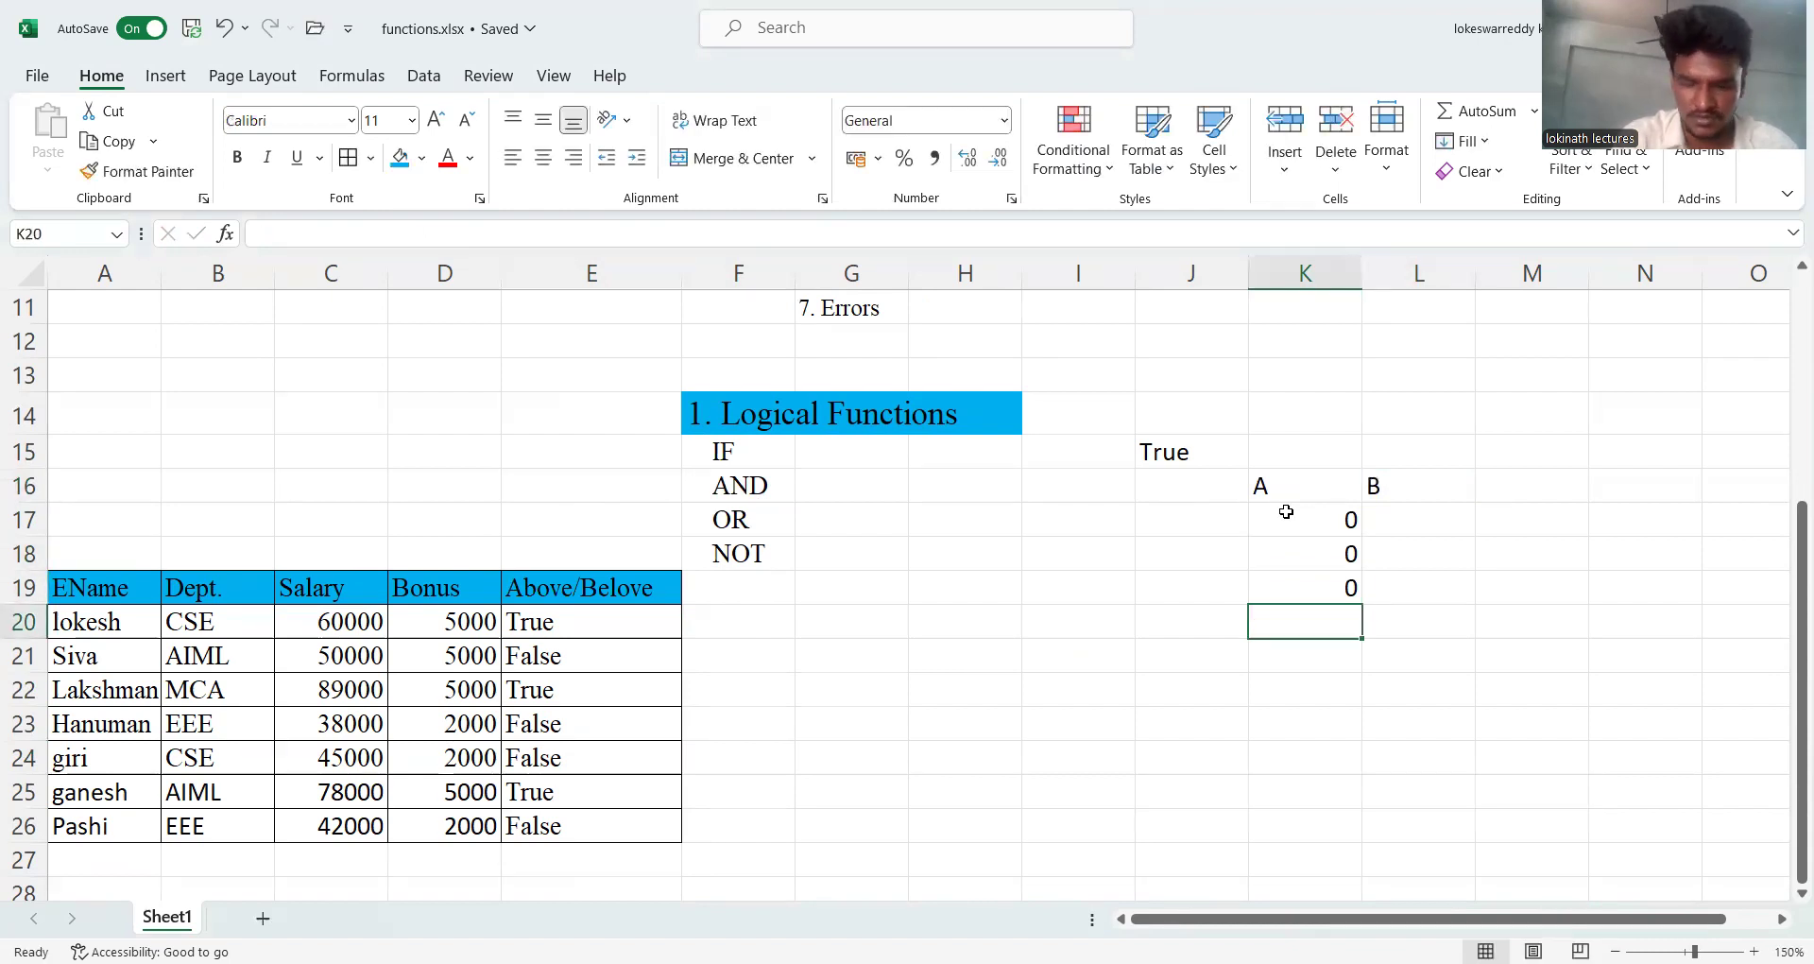
text(1)
key(Return)
text(1)
key(Return)
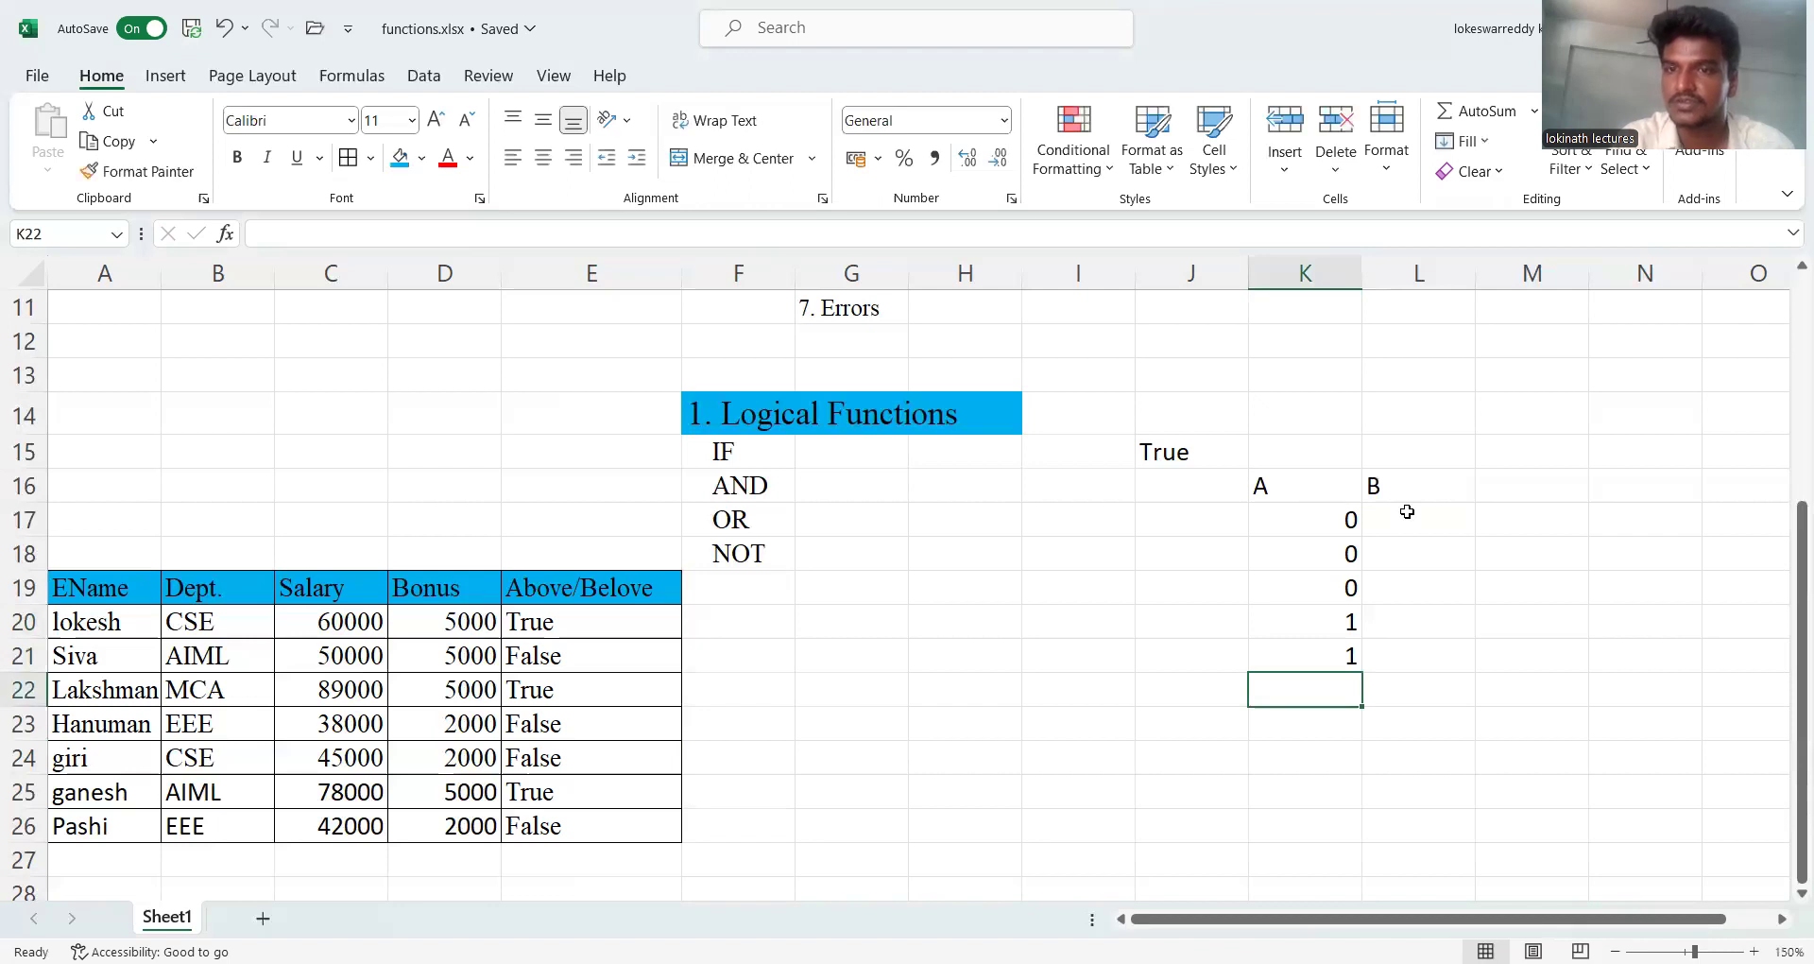
- Fill column B of the practice table, L17:L21, with the values 0, 0, 1, 1 and 1
click(1407, 511)
text(0)
key(Return)
text(0)
key(Return)
text(1)
key(Return)
text(10)
key(BackSpace)
key(Return)
text(1)
key(Return)
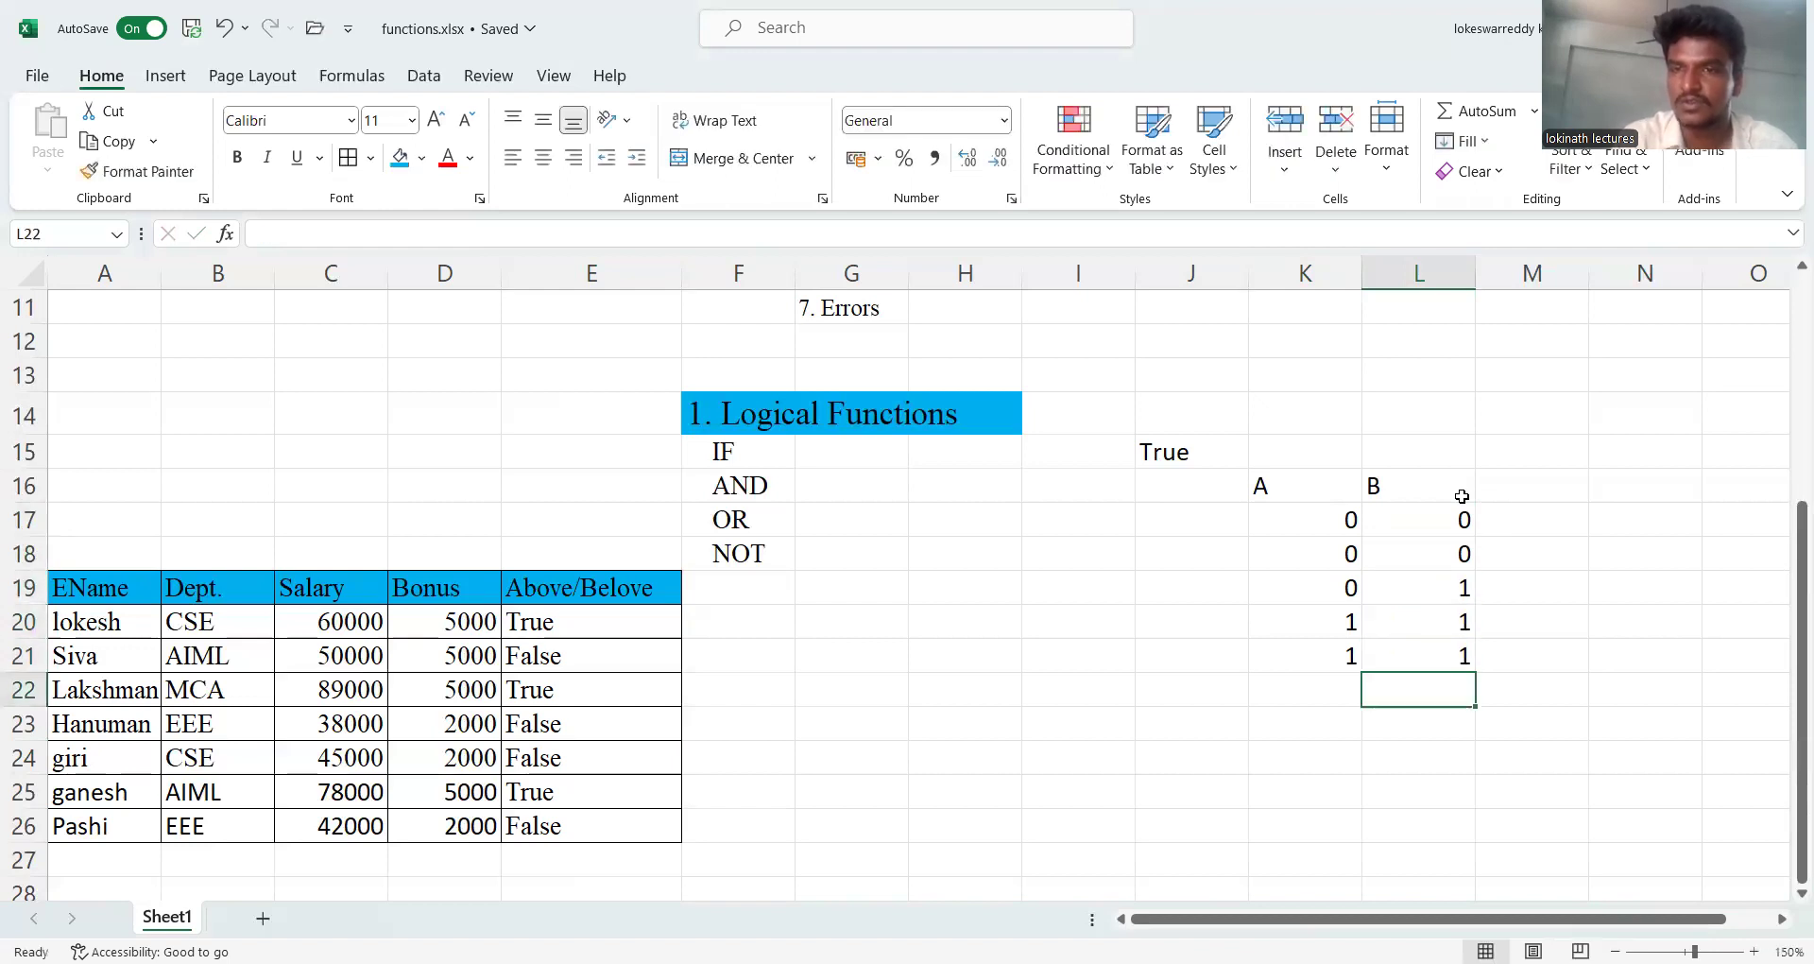
- Try the formula =AND(K17,L17) in M16 beside the table headers and clear that cell
click(1509, 487)
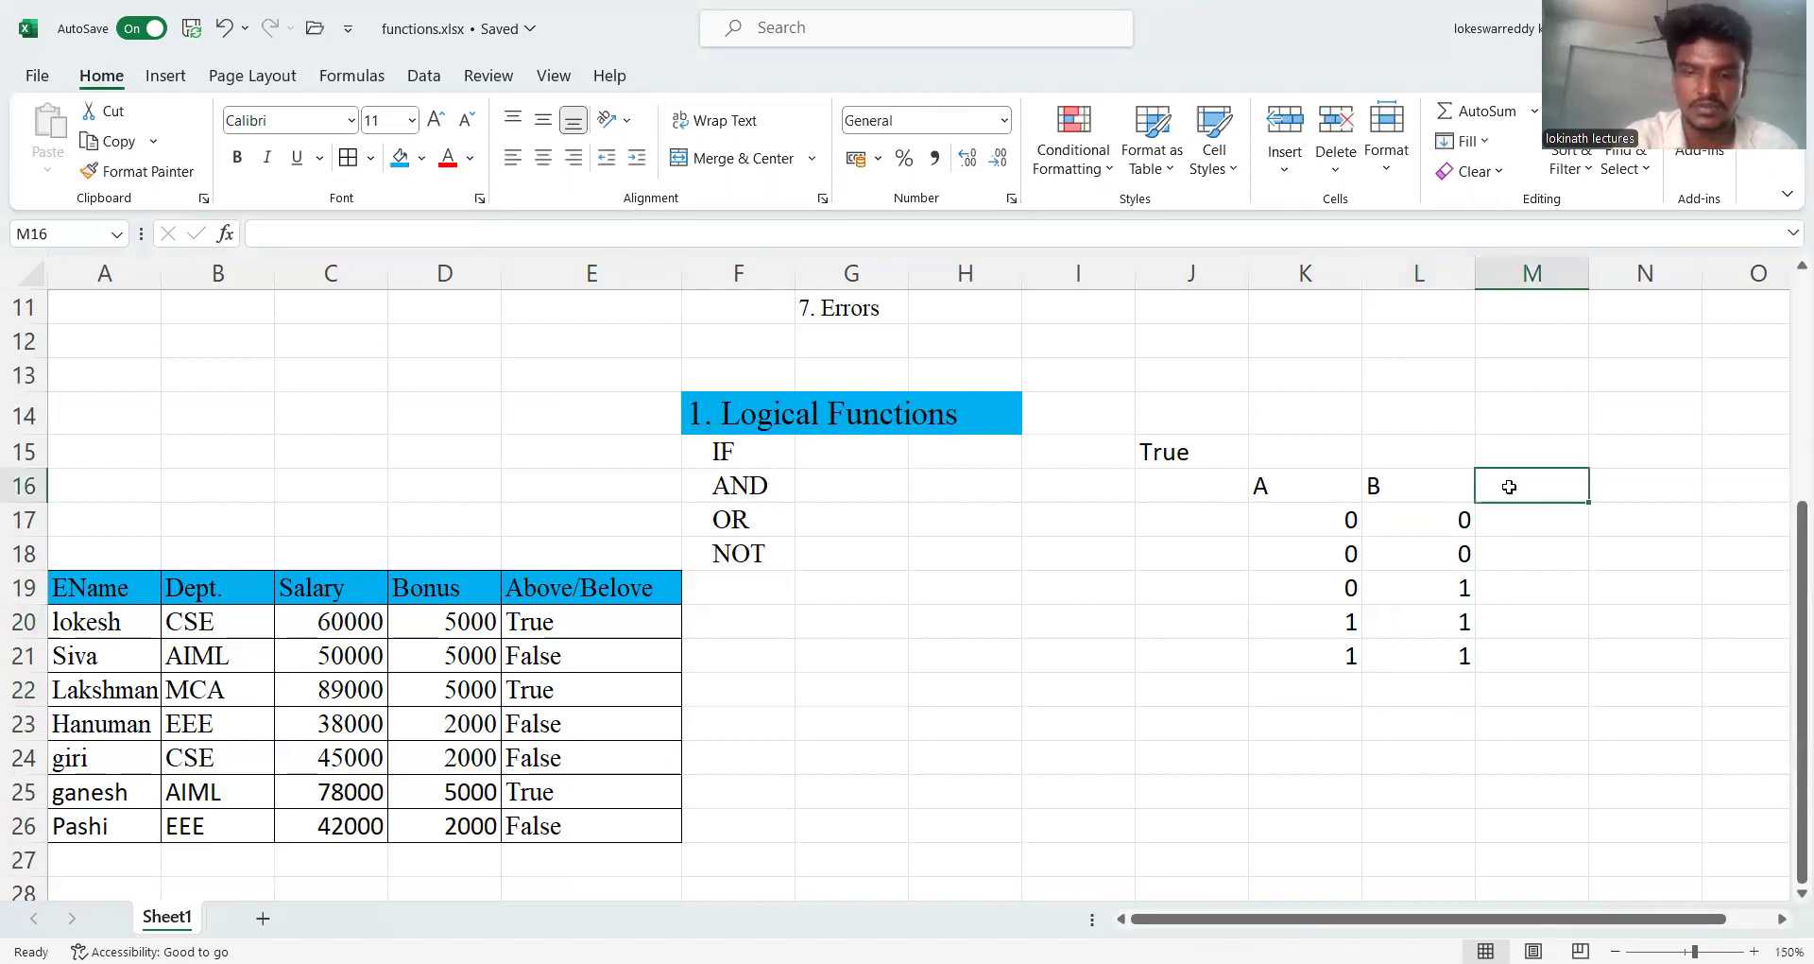
text(=)
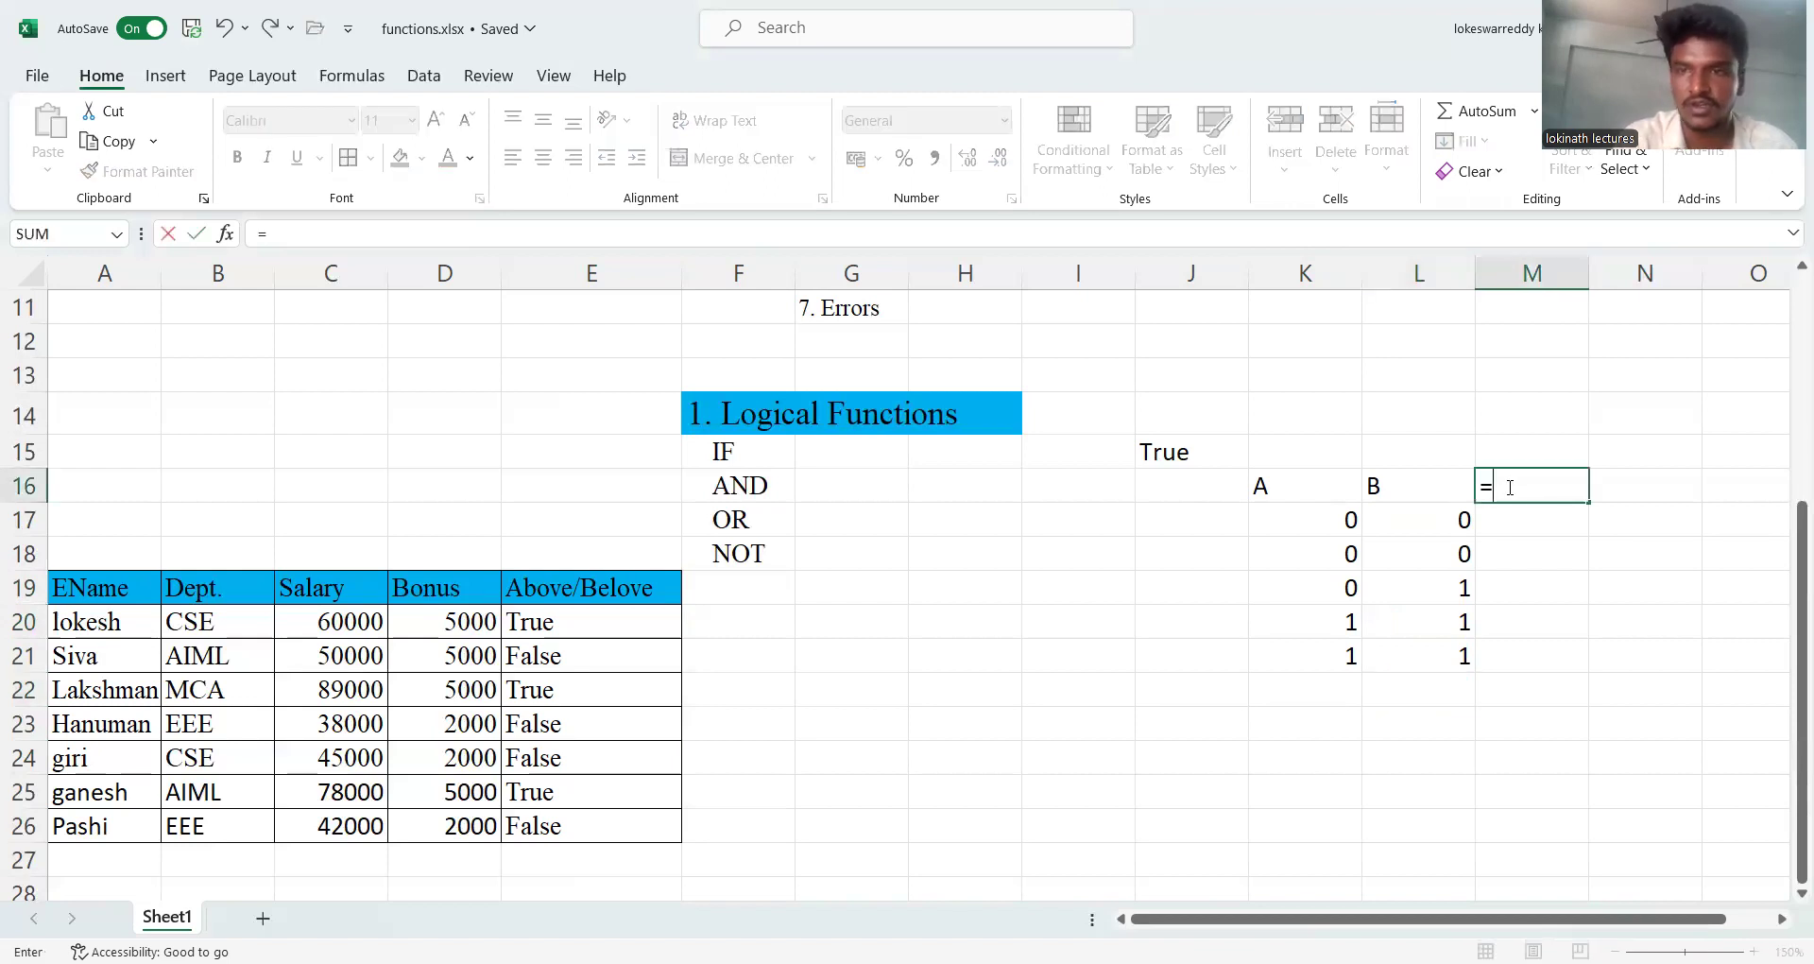
text(And()
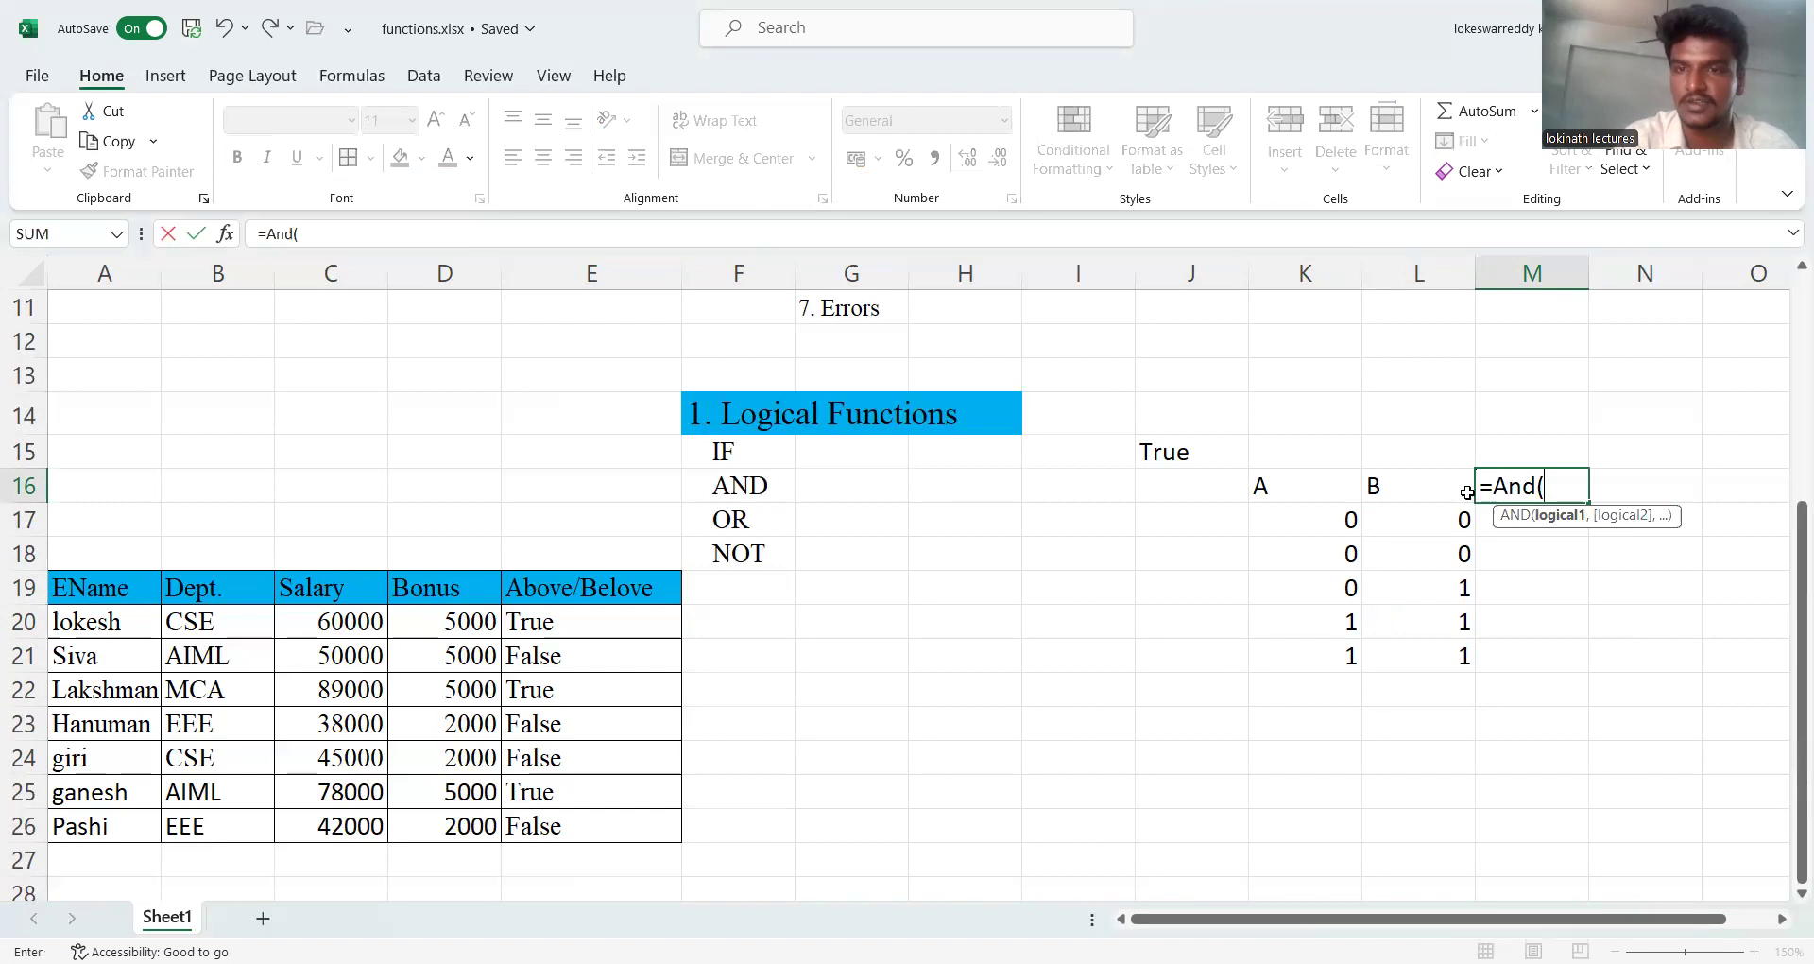
click(1351, 522)
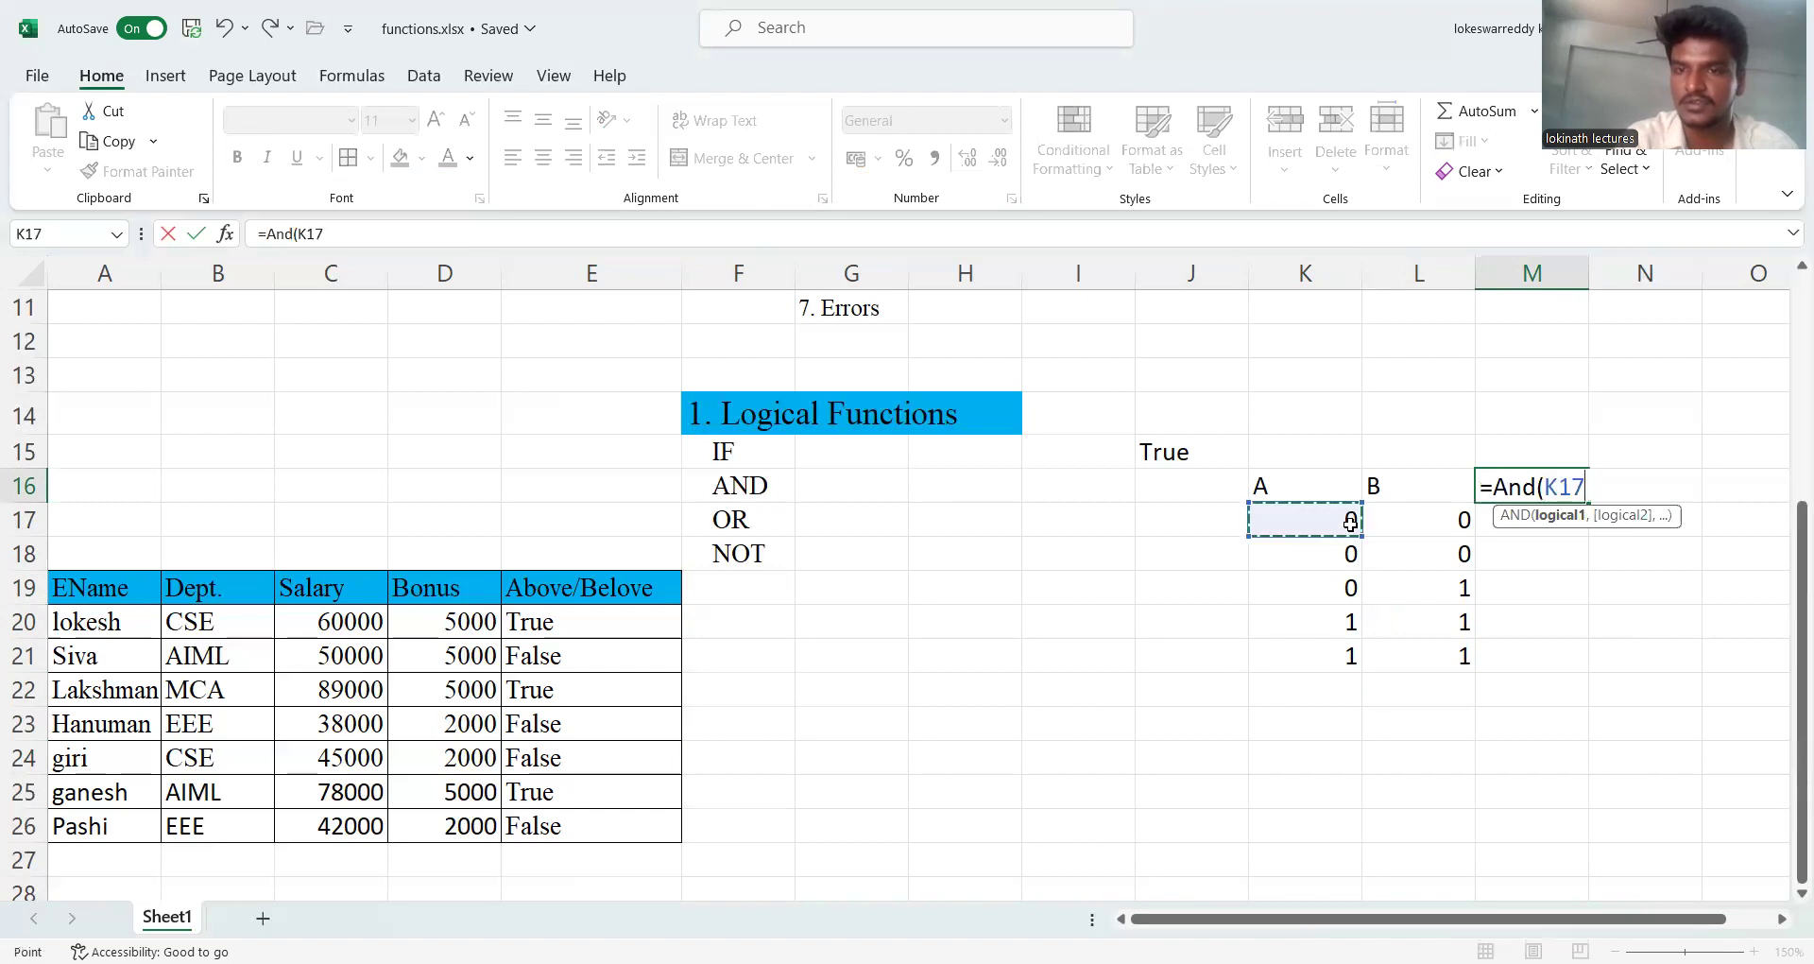
text(,)
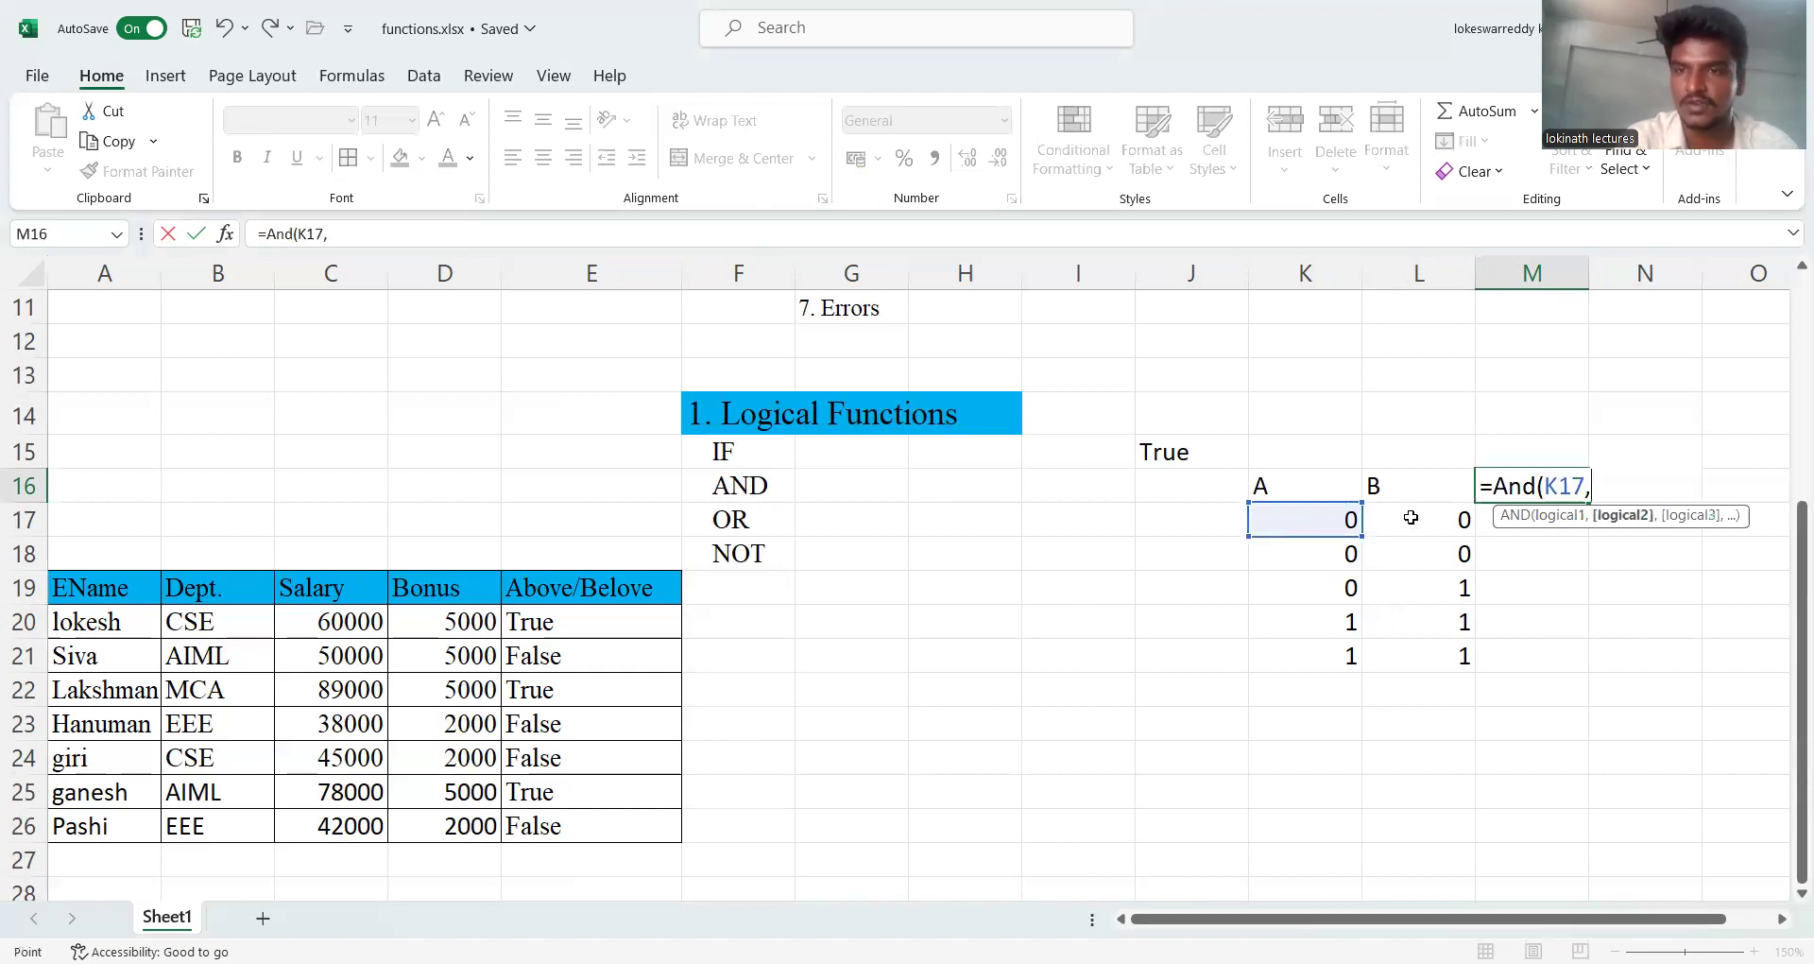
click(1411, 518)
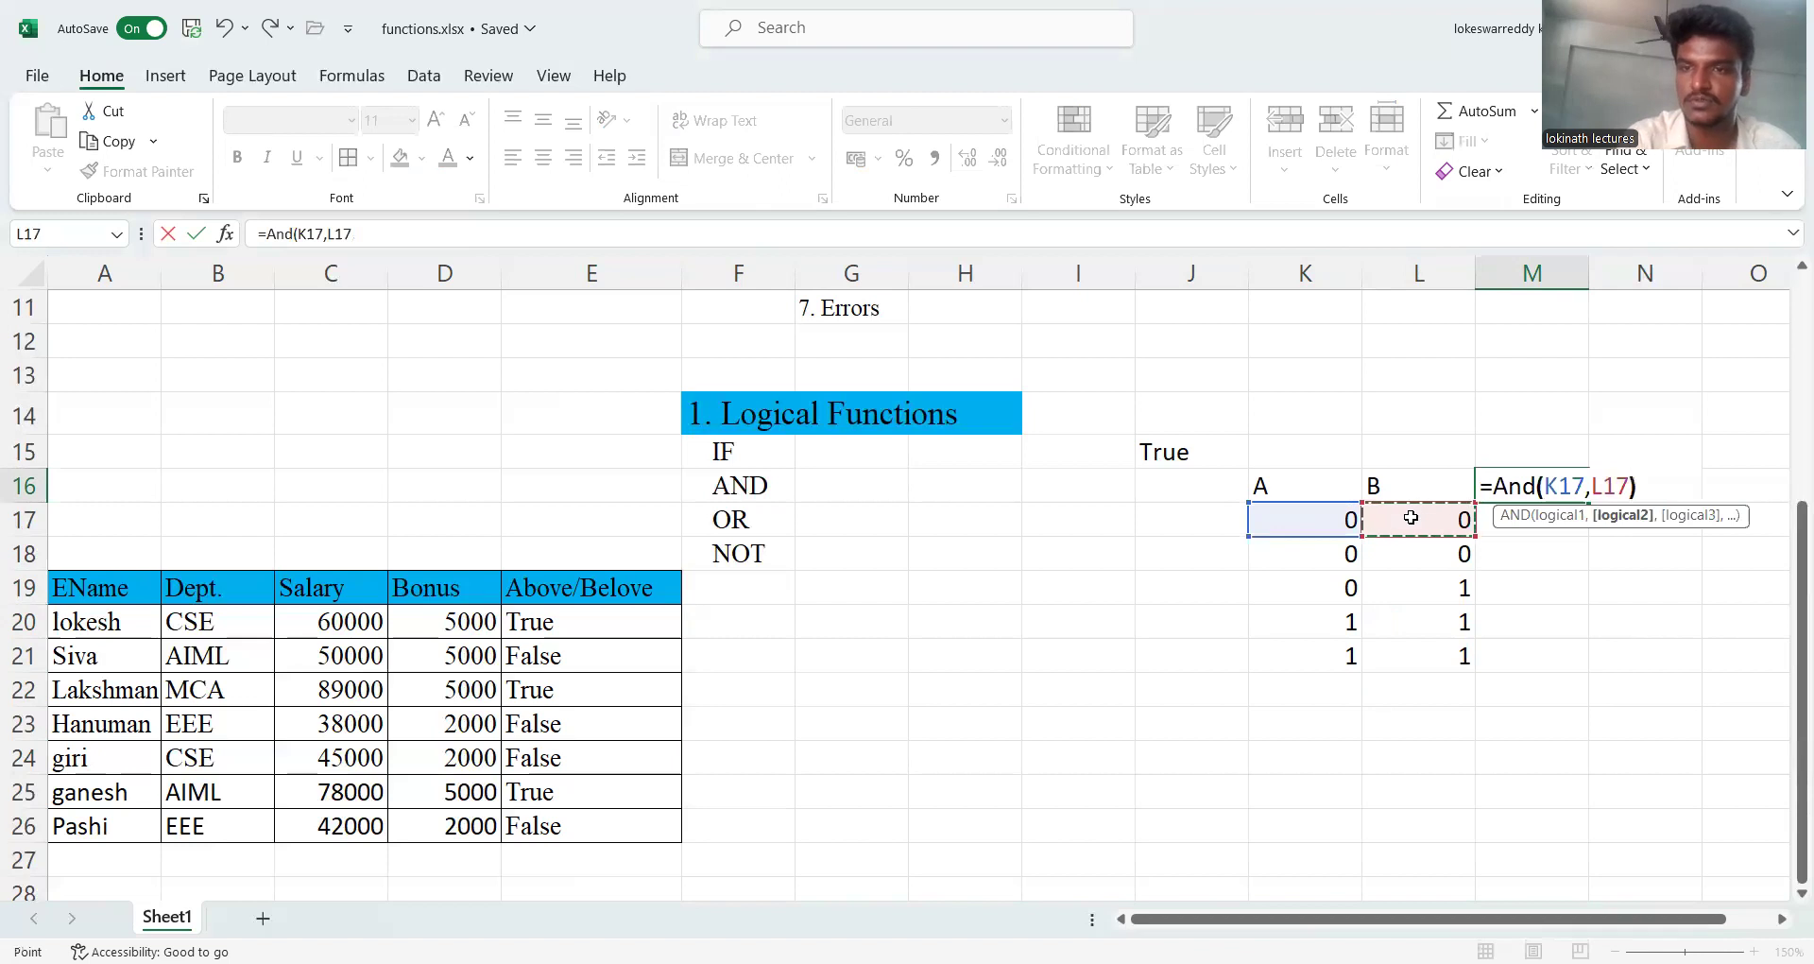
text())
key(Return)
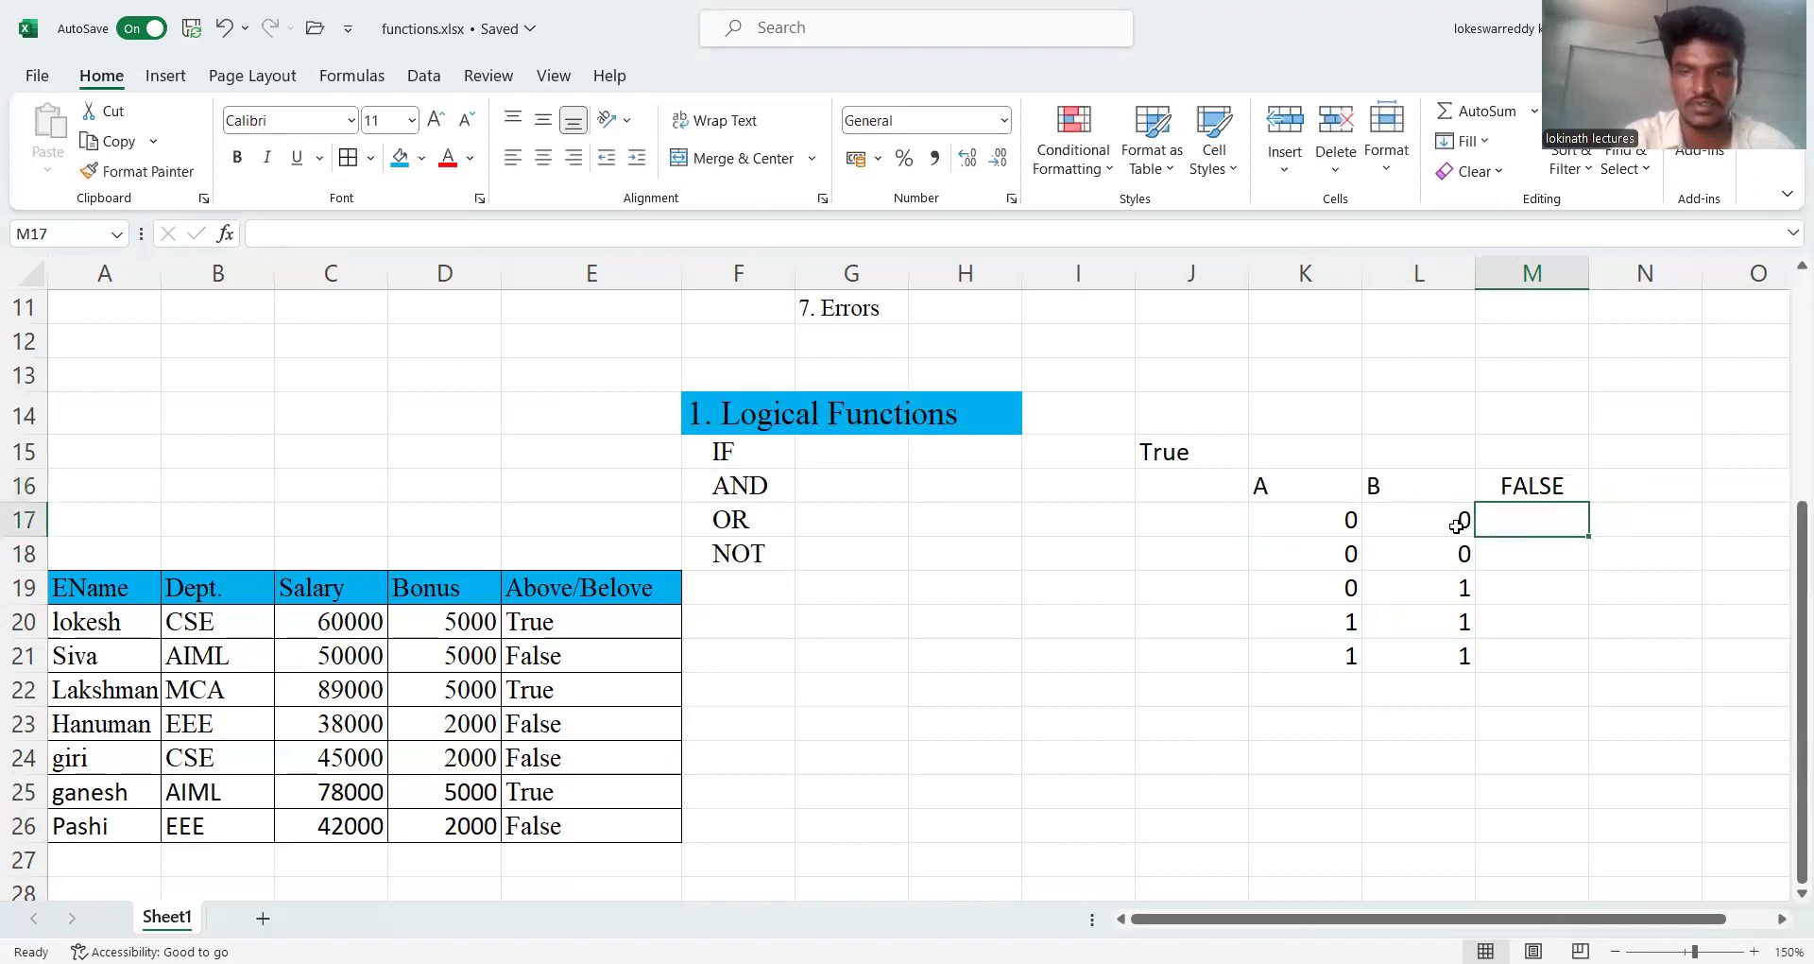
key(Up)
key(Delete)
click(1495, 522)
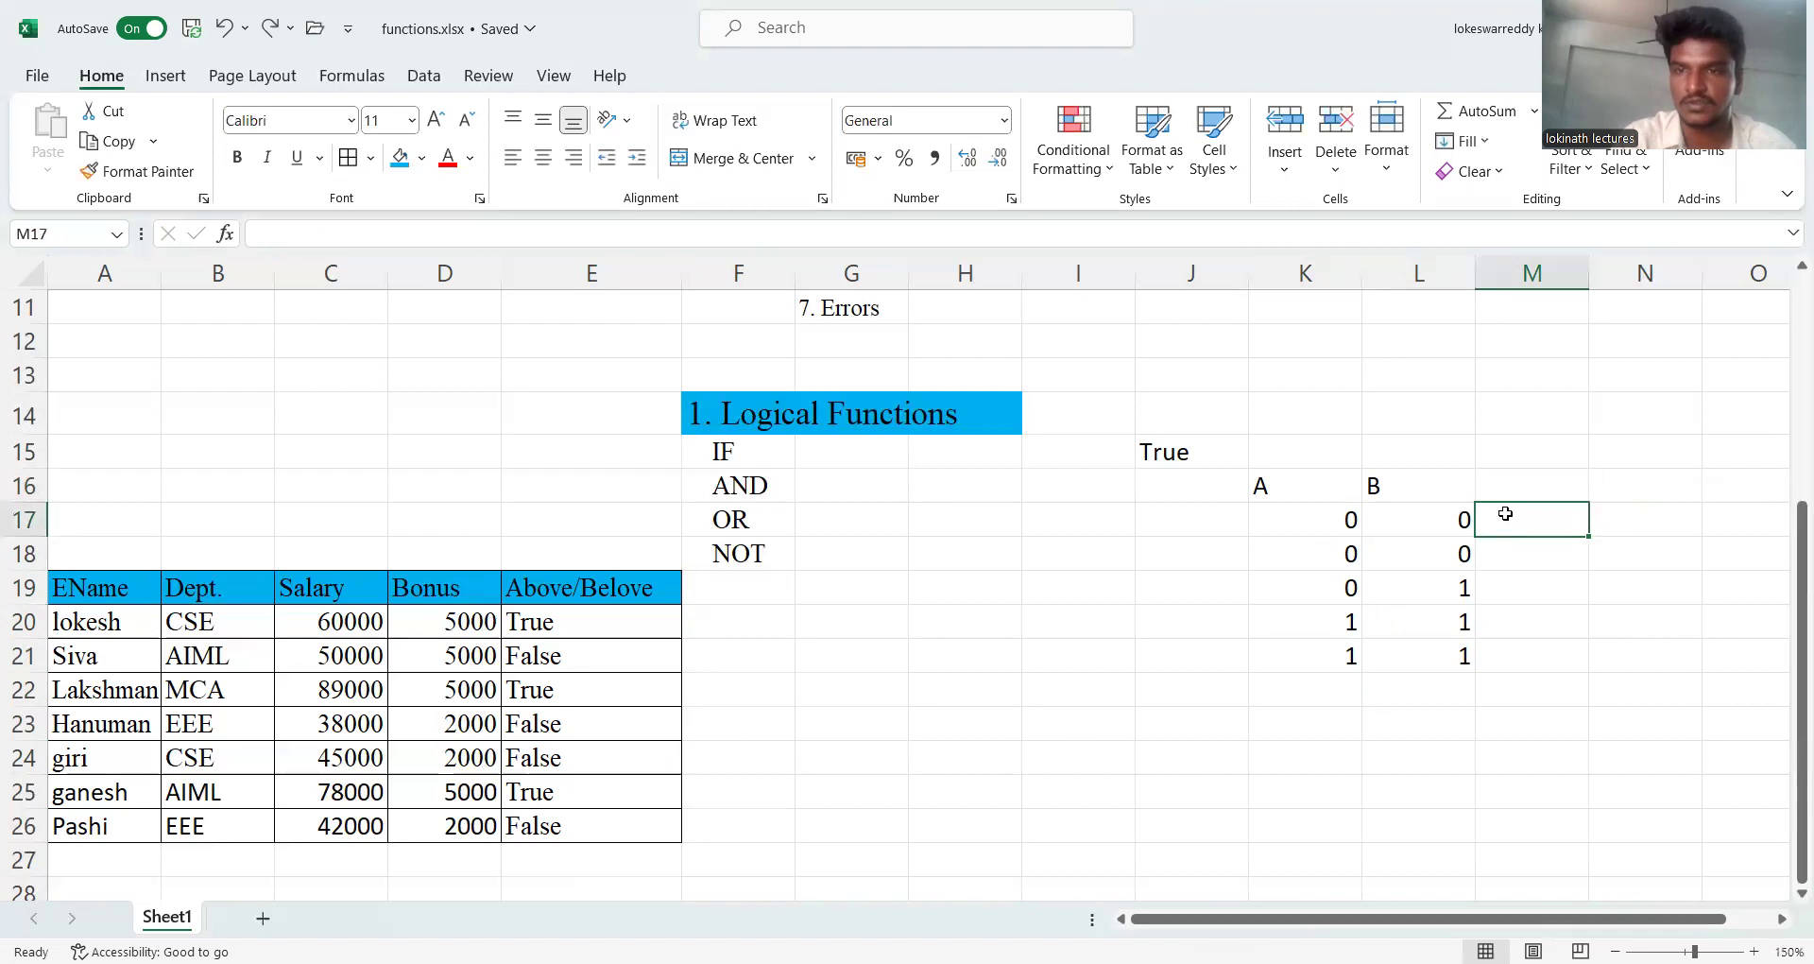
text(=)
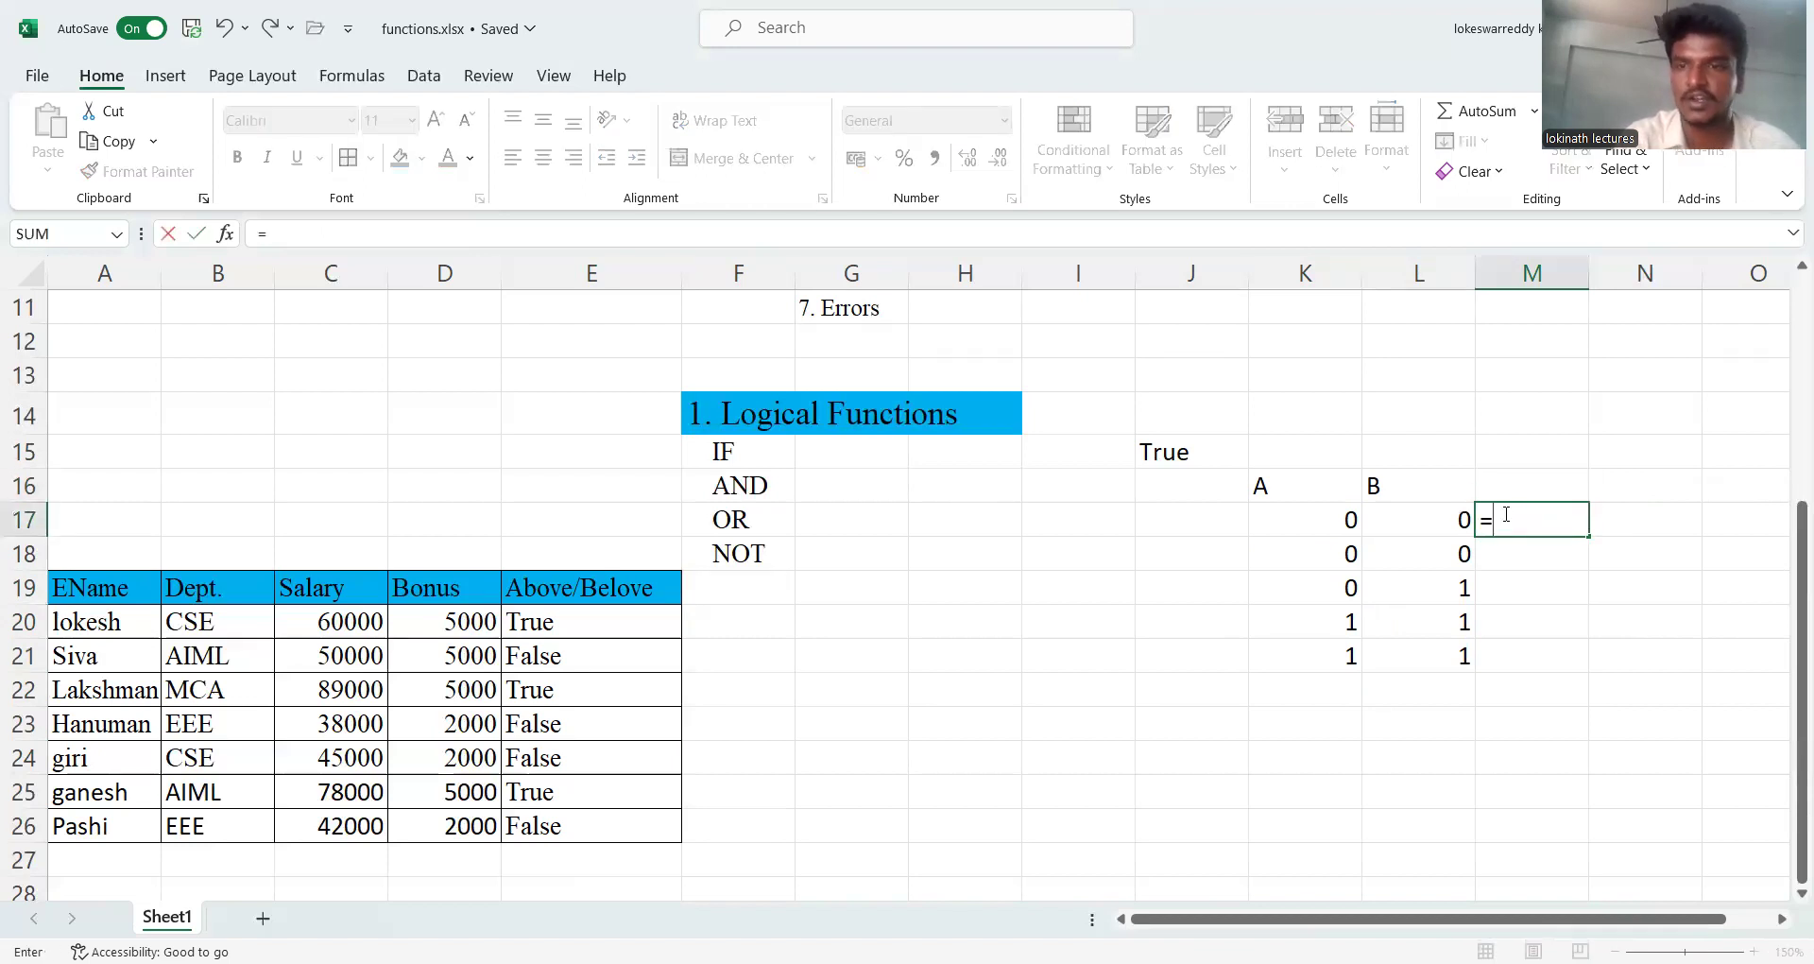
text(and)
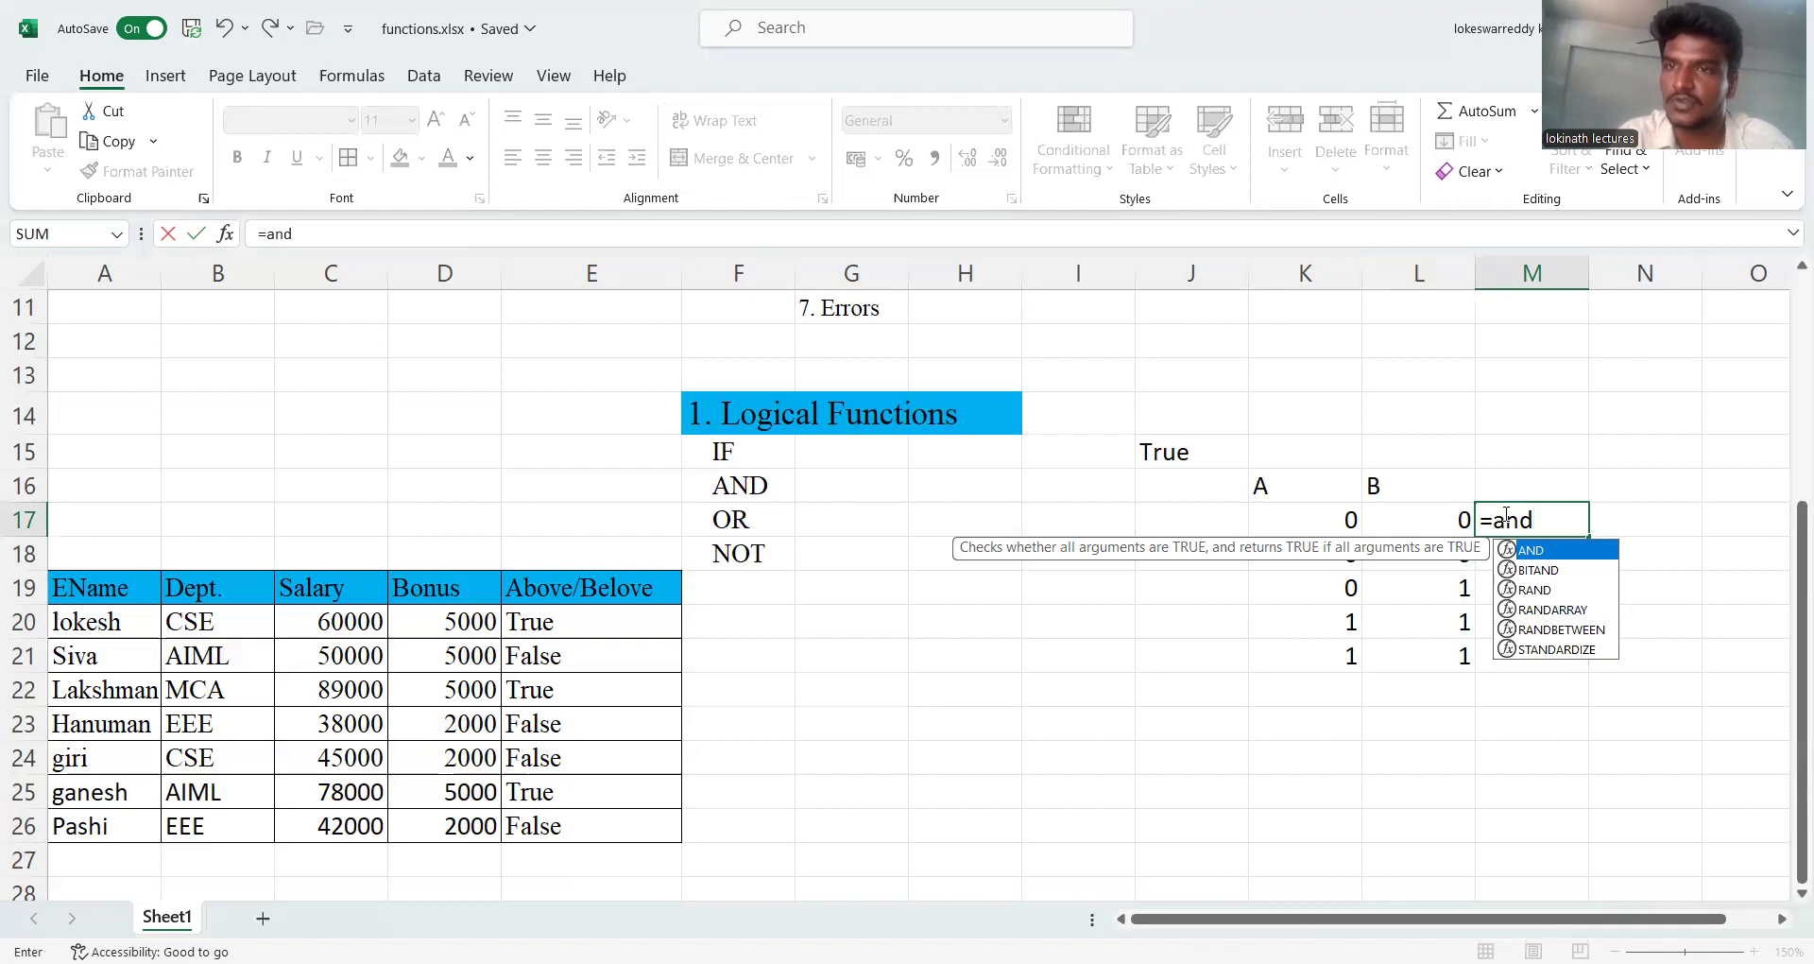
click(1324, 493)
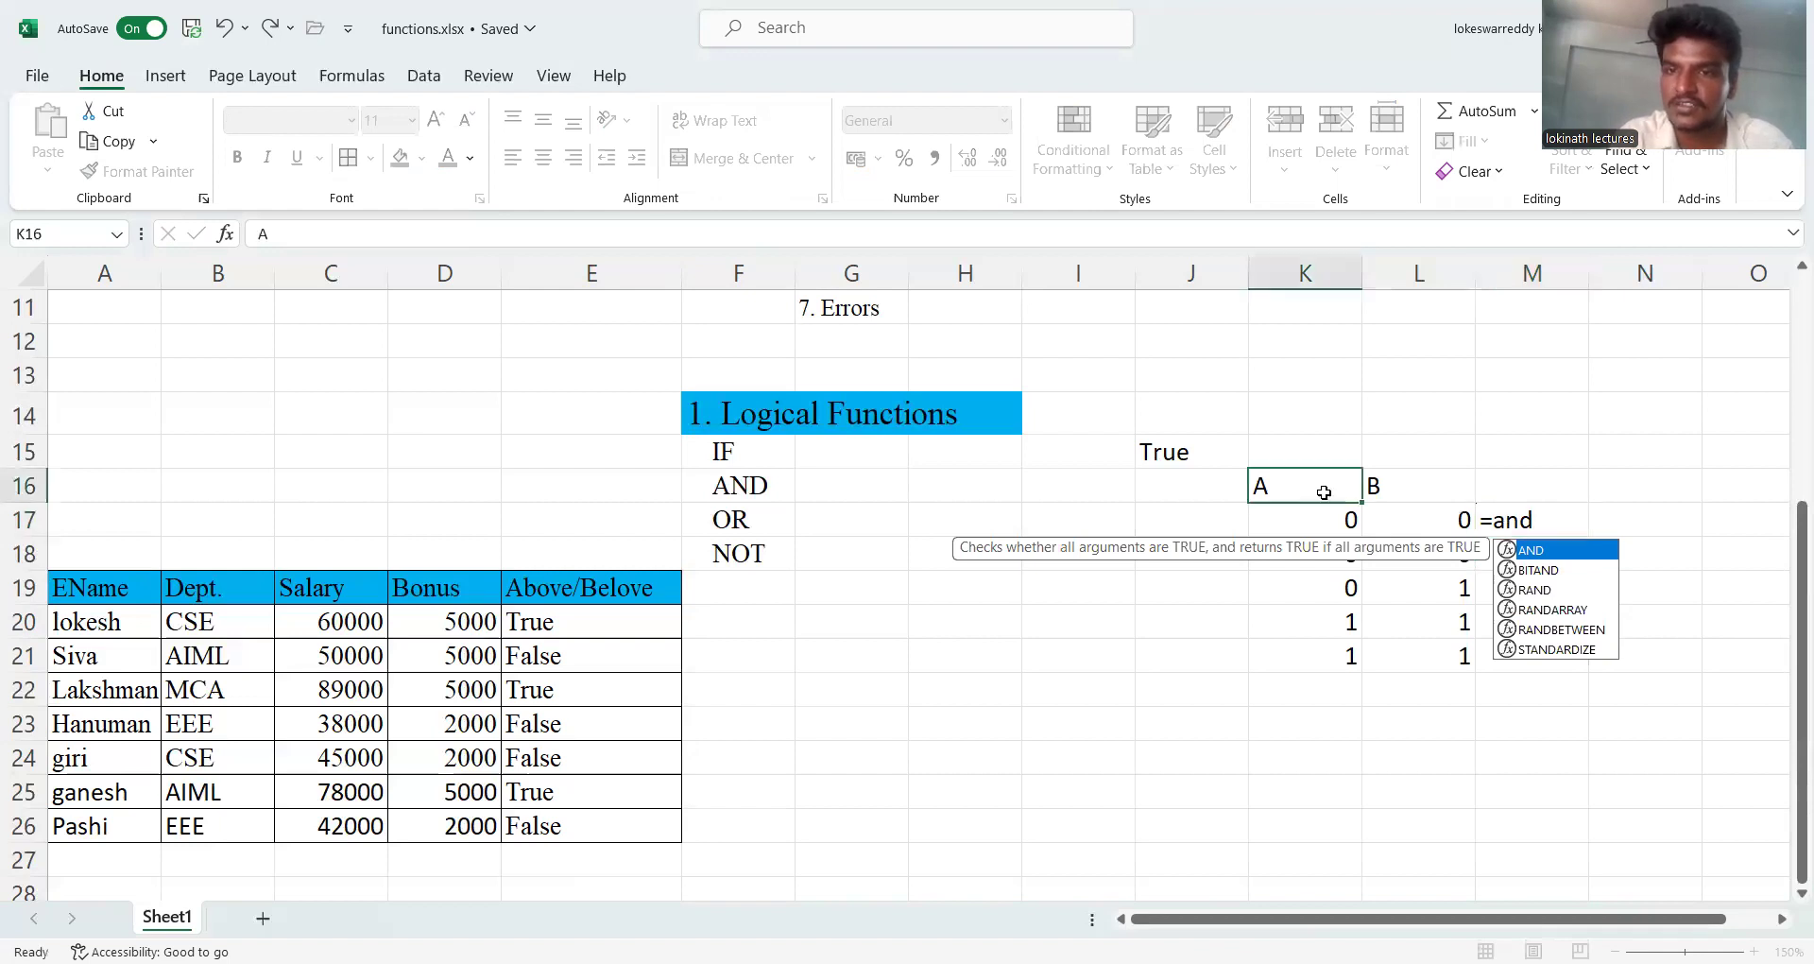
click(1508, 484)
click(1522, 519)
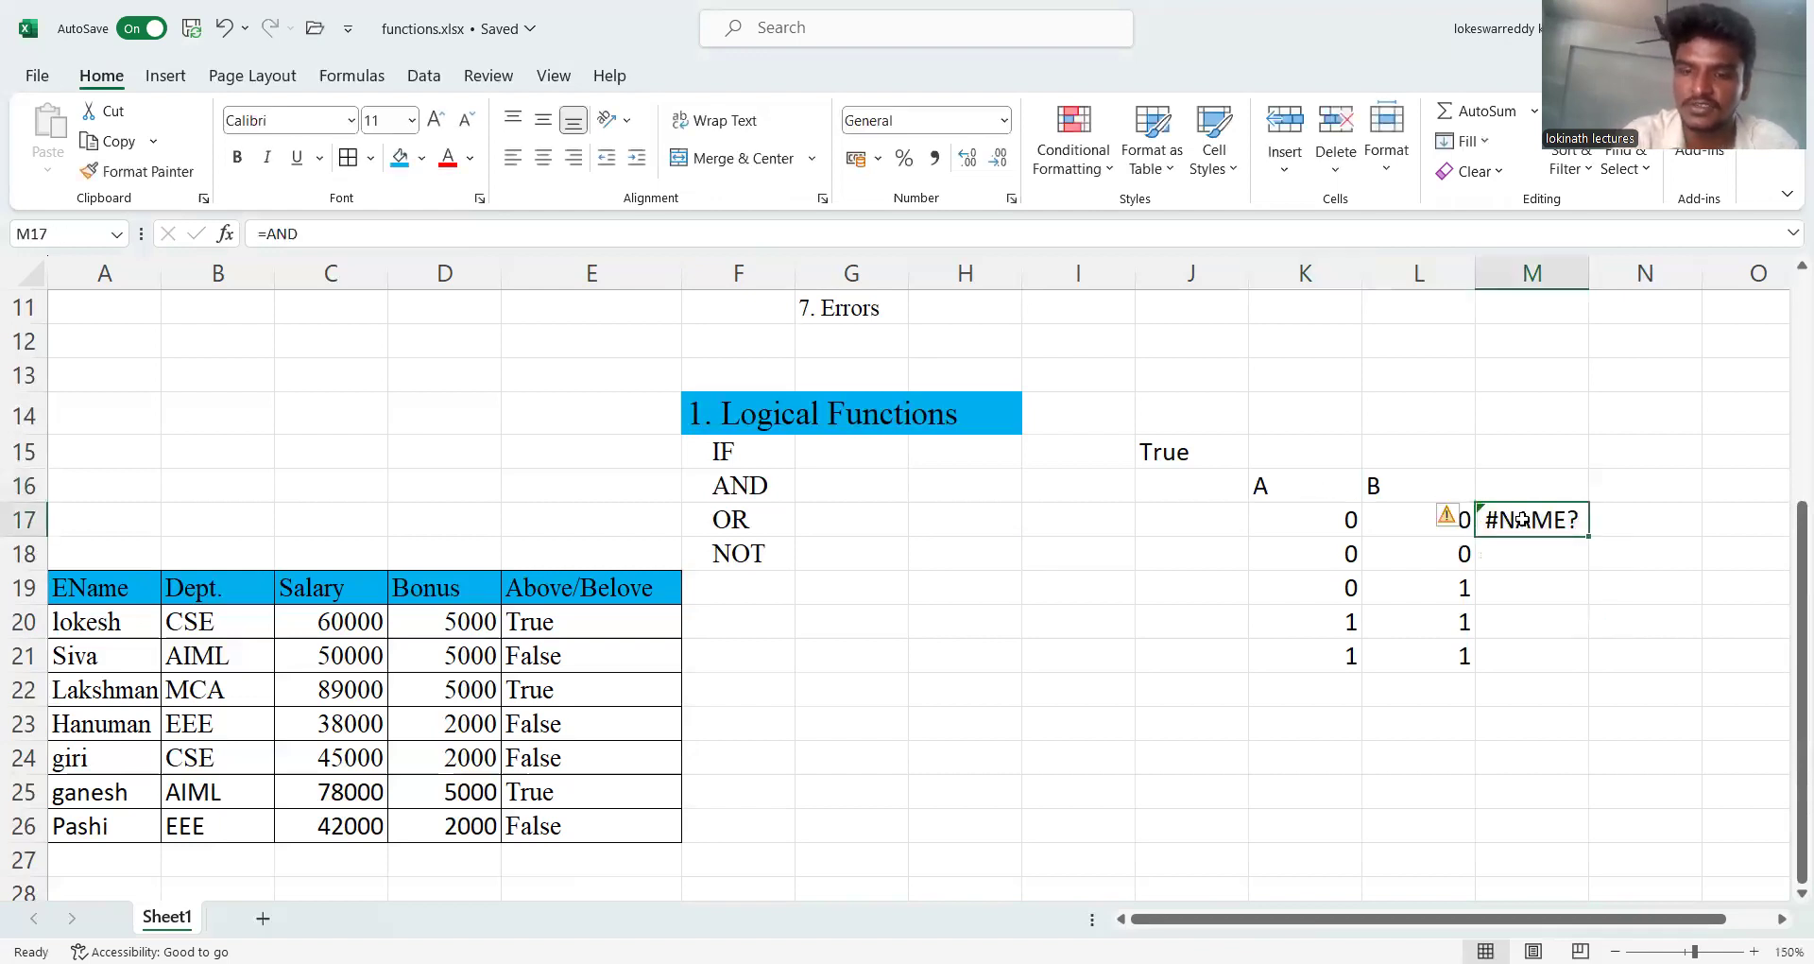
key(BackSpace)
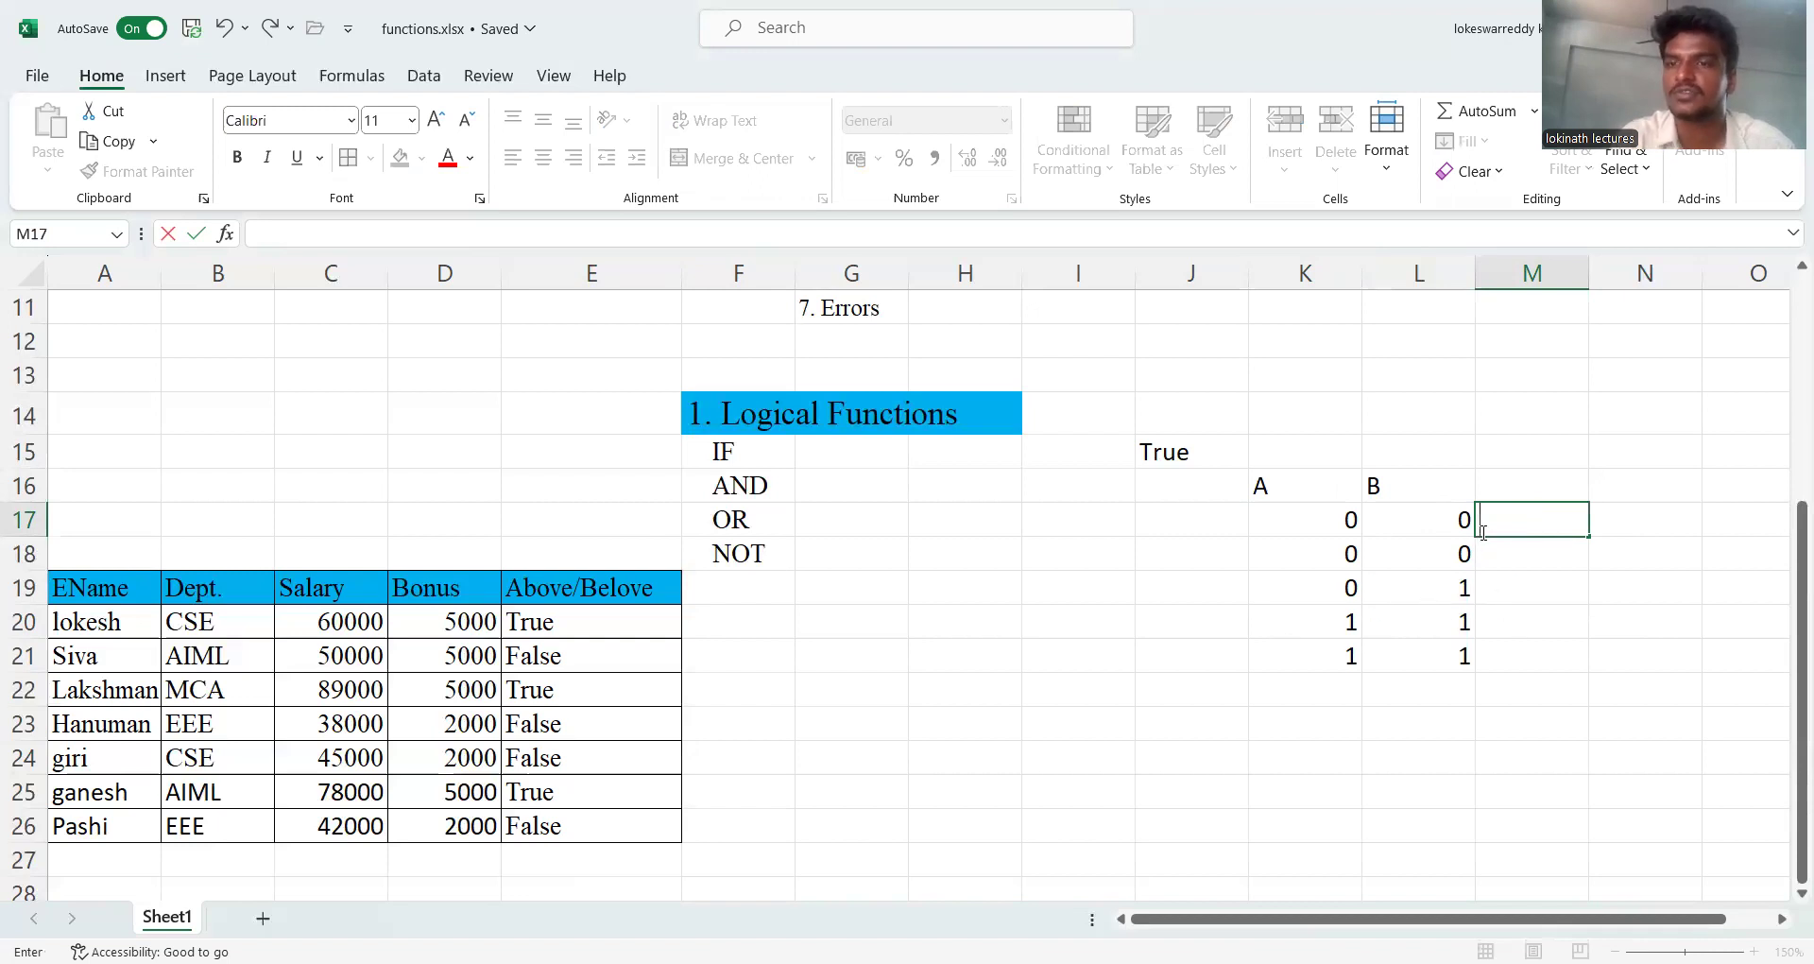
click(1507, 485)
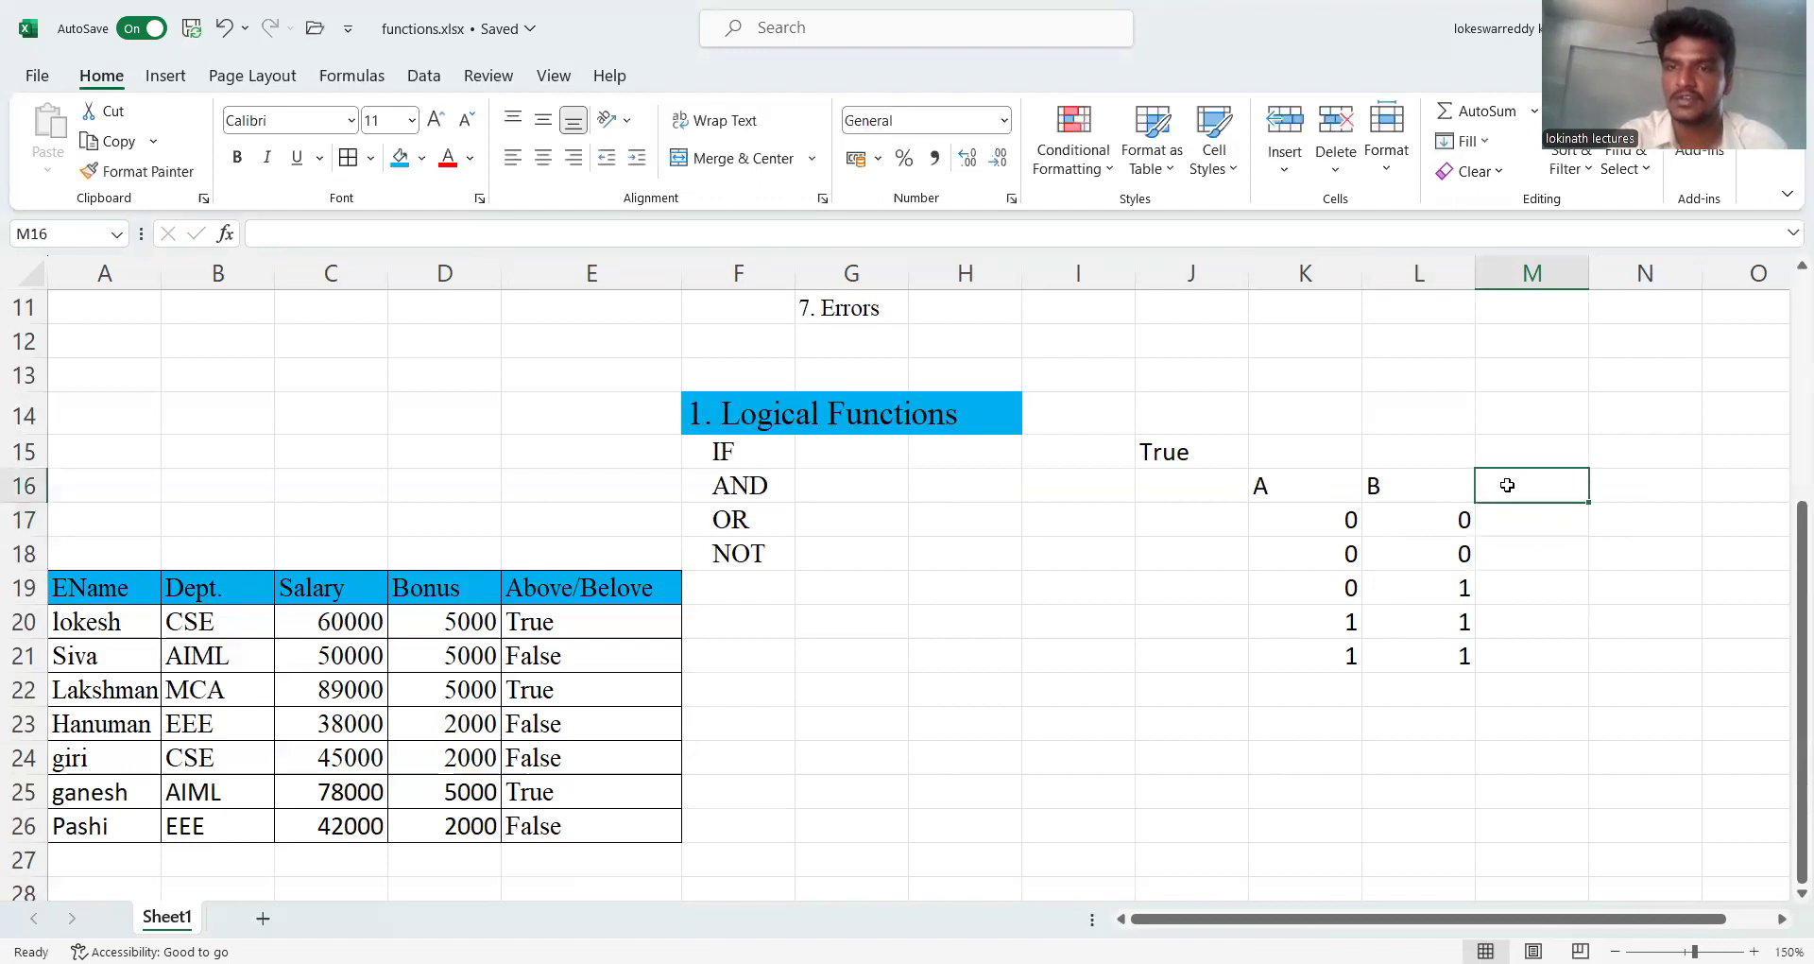
- Enter the formula =AND(K17,L17) in M17, beside the first row of the A/B table
click(1503, 519)
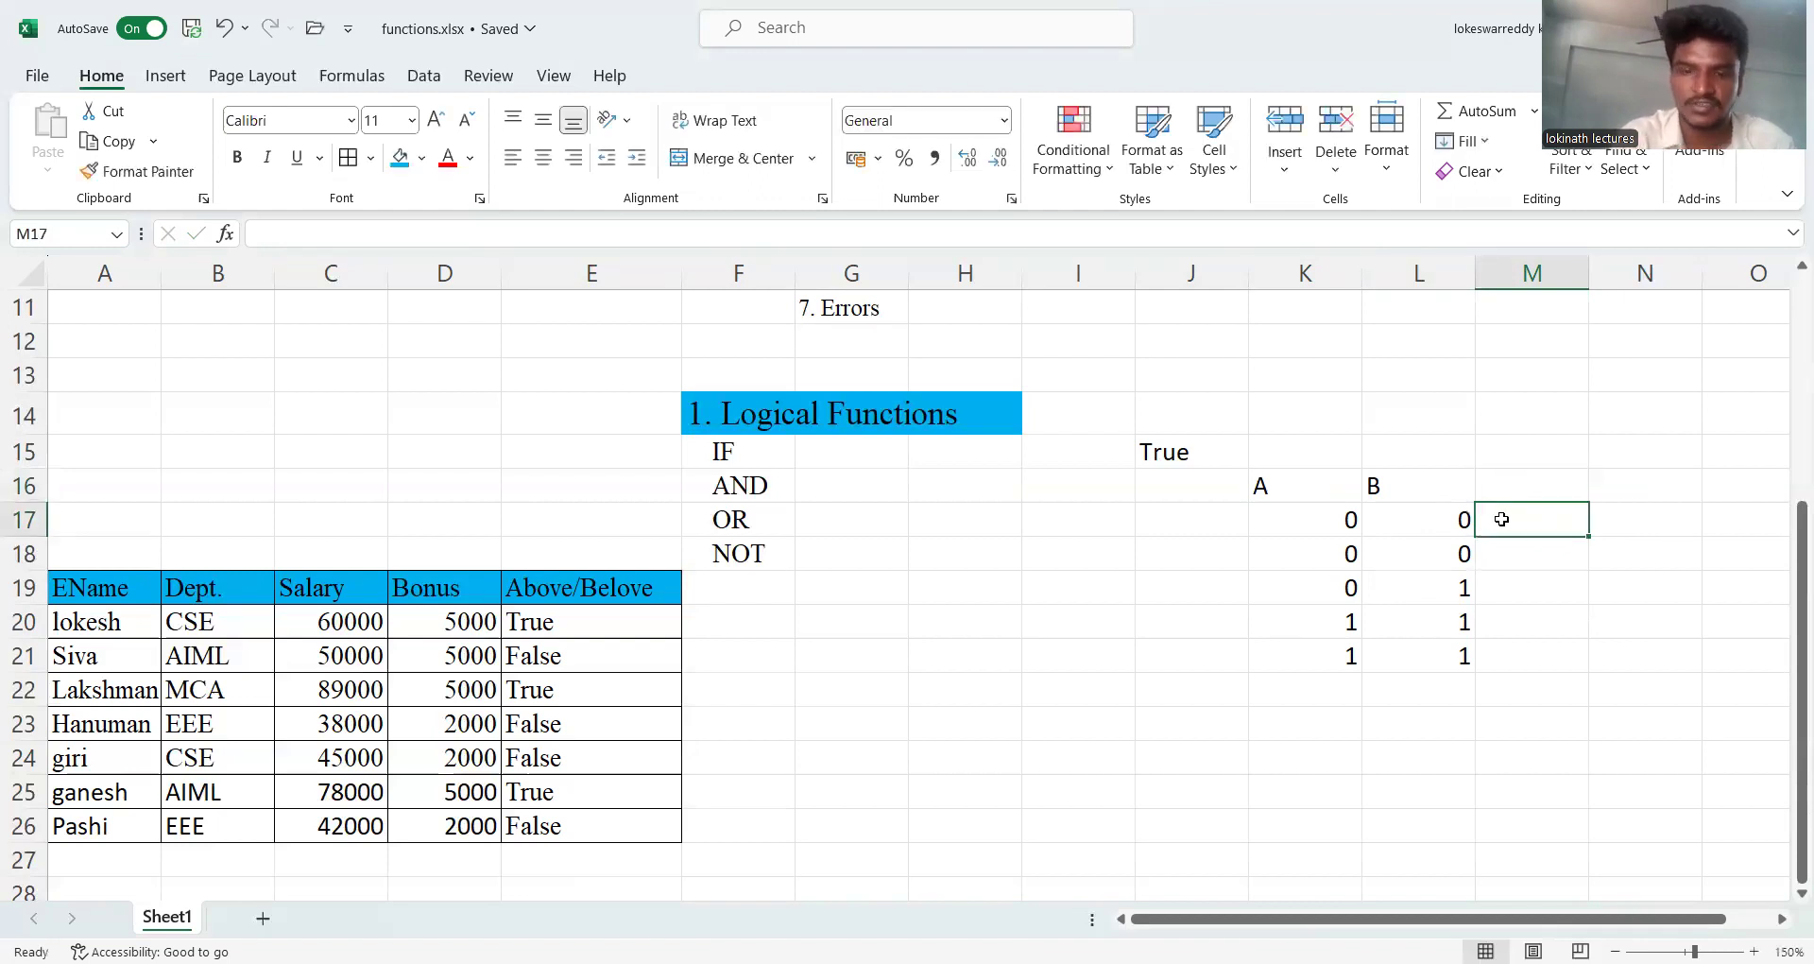
text(=and()
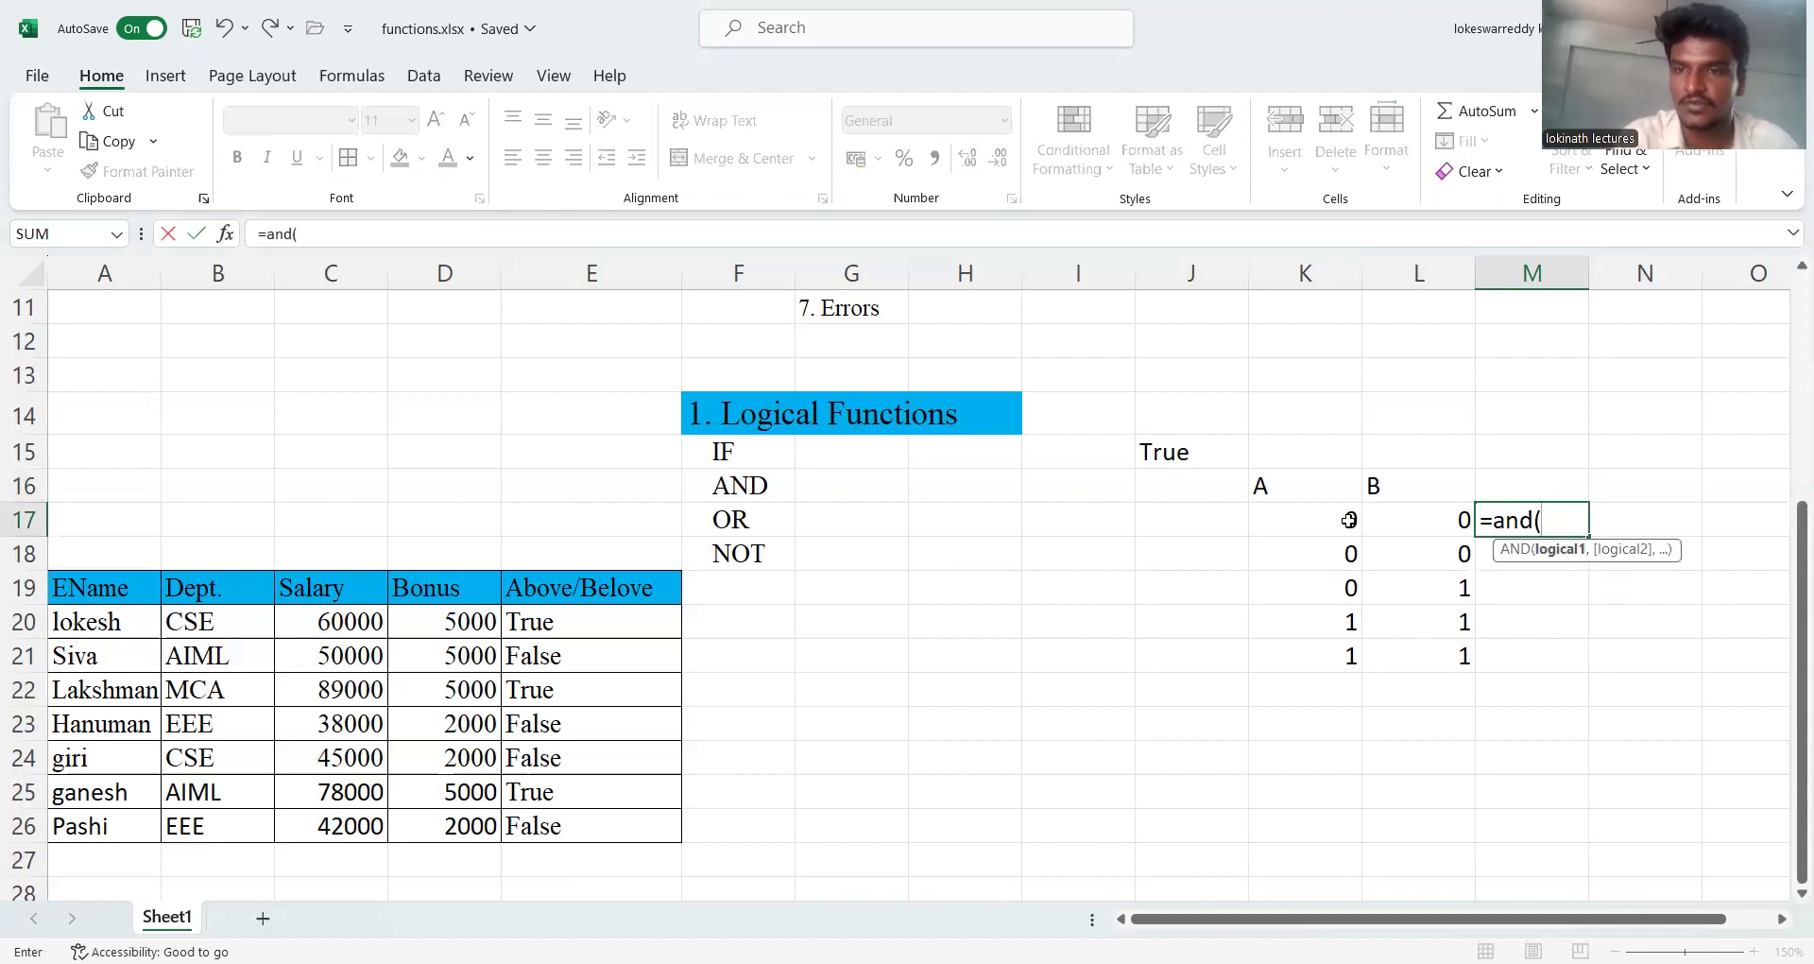
click(1349, 520)
text(,)
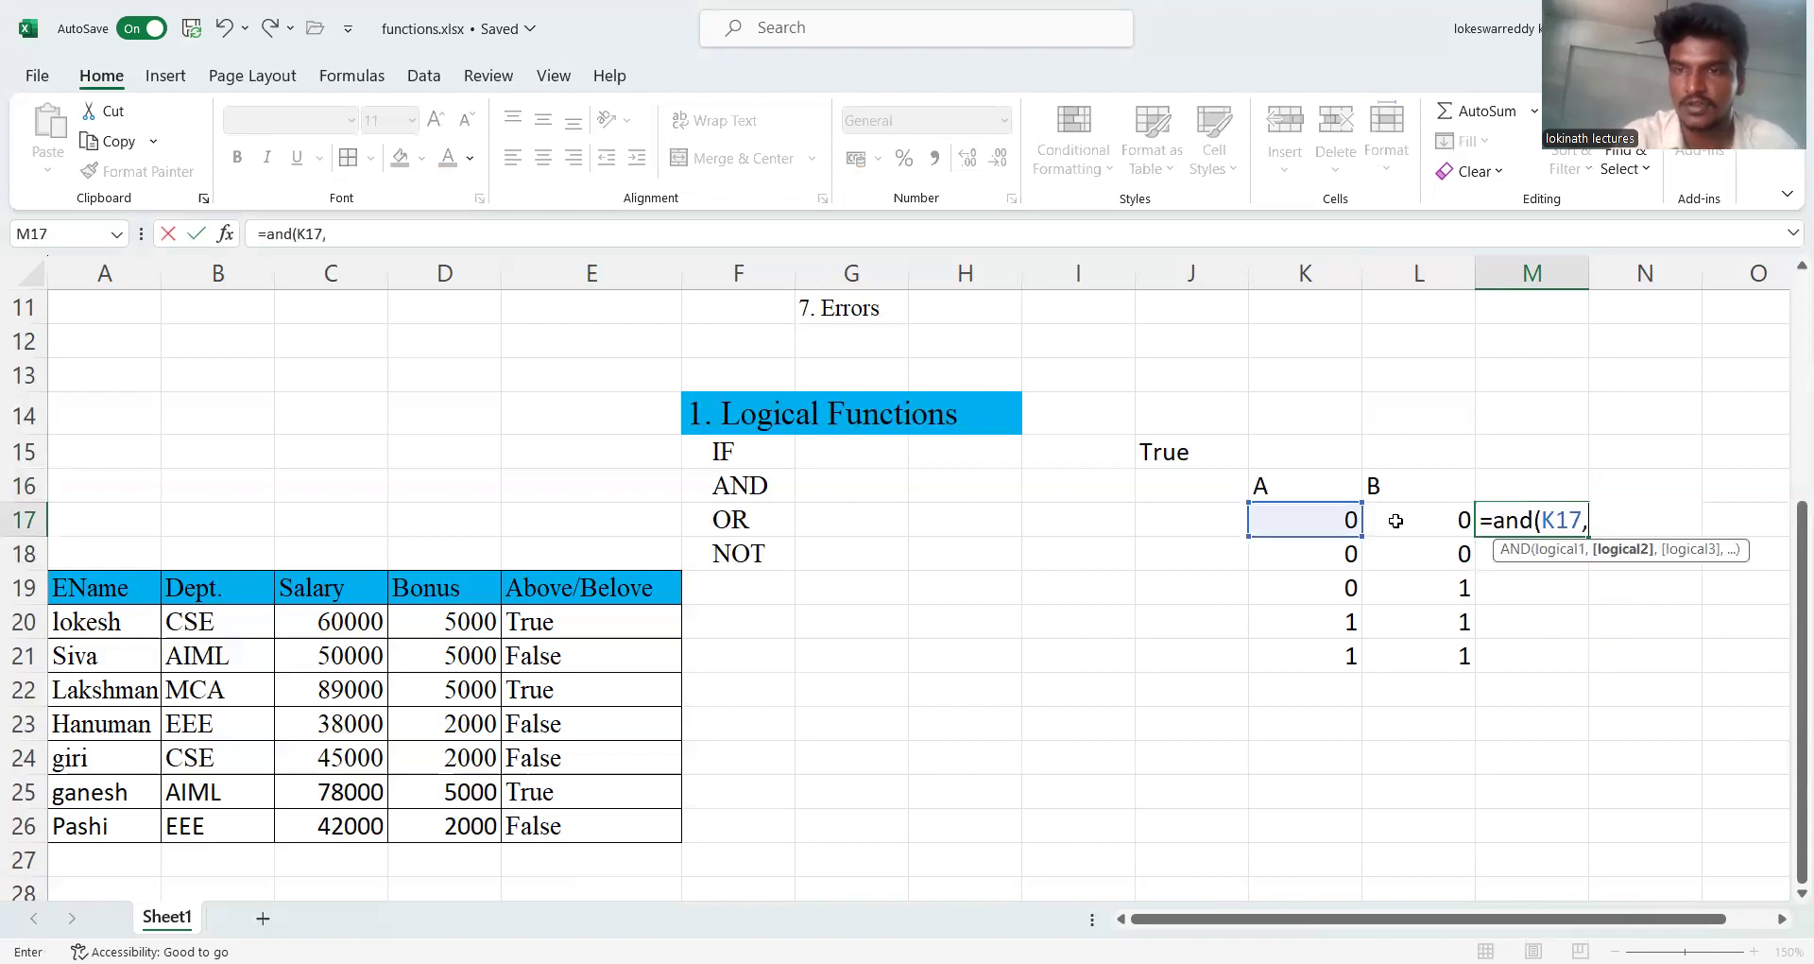
click(1403, 520)
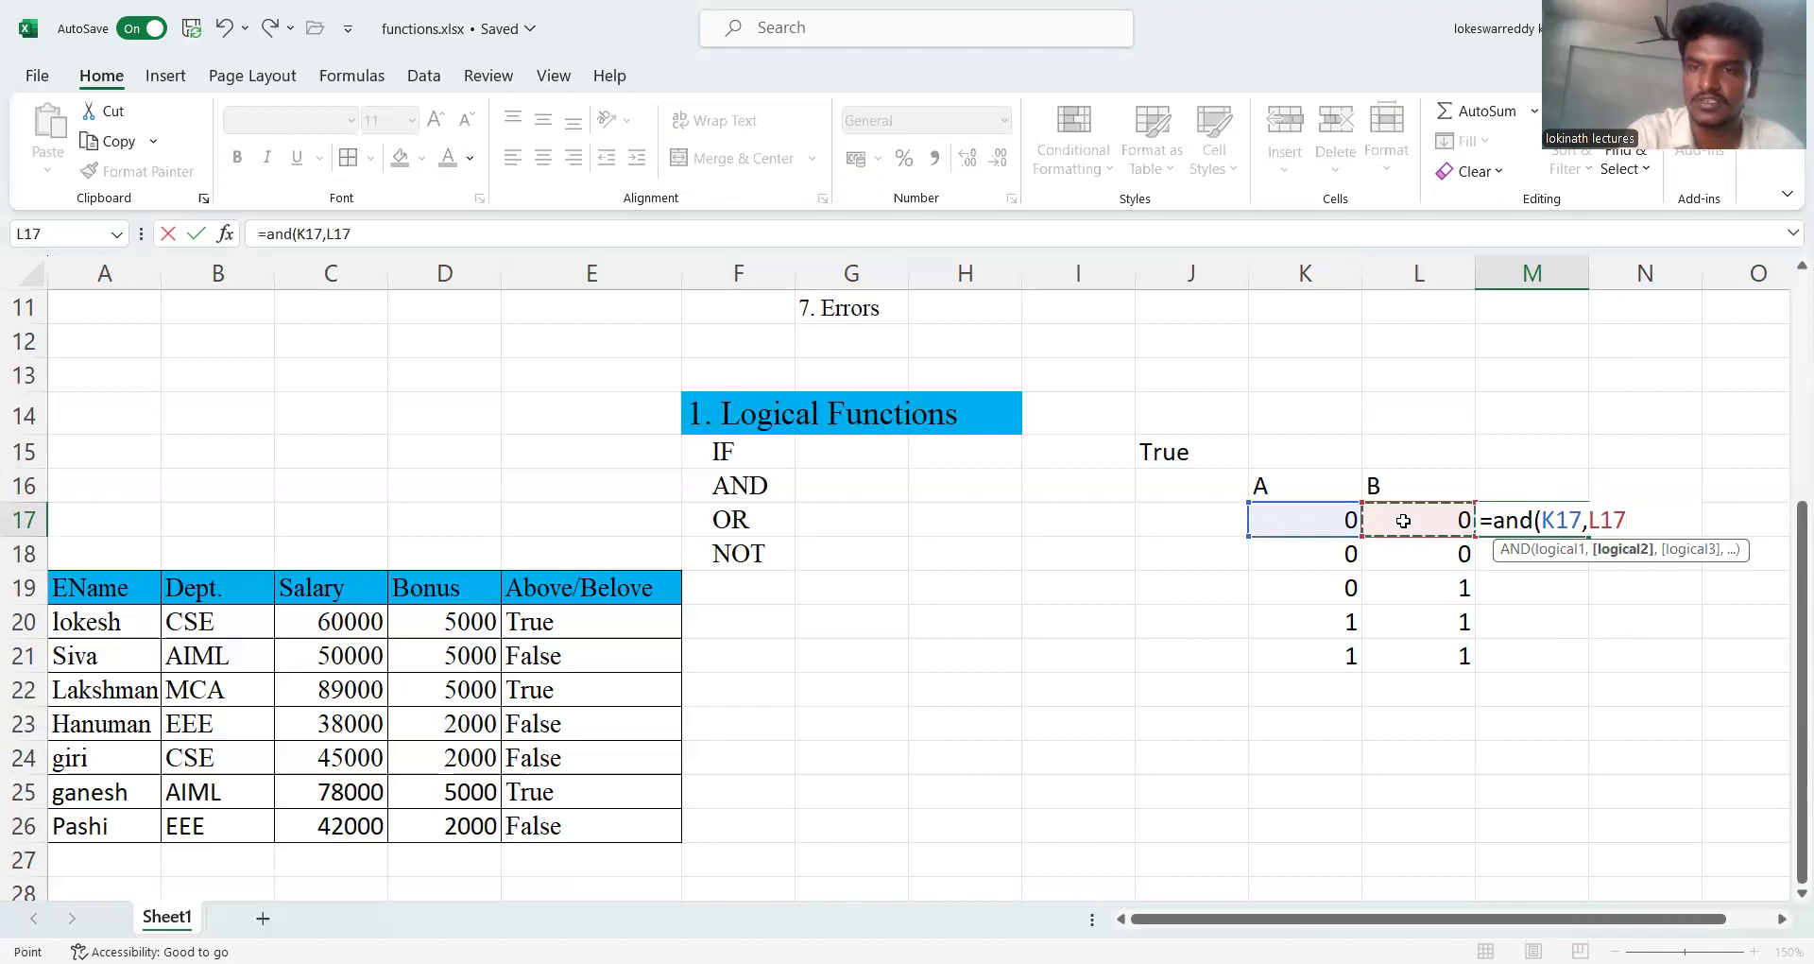
key(Return)
- Fill the AND formula from M17 down through M21 for all rows of the A/B table
click(1503, 520)
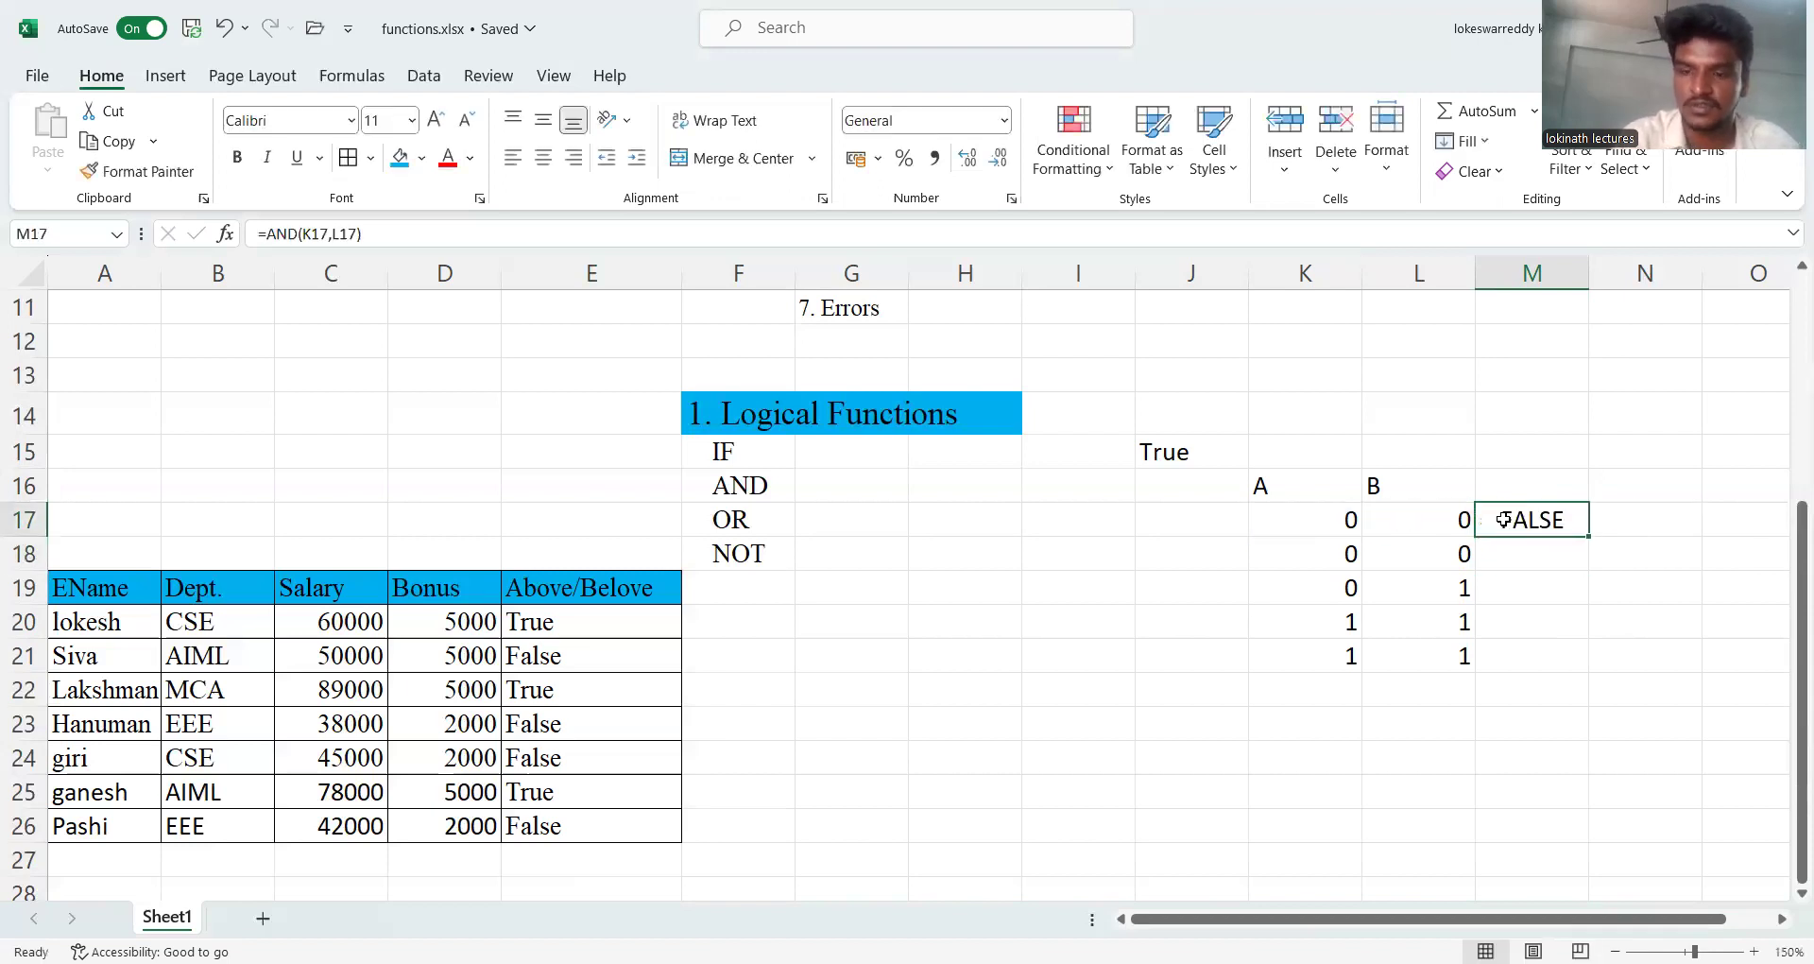
drag(1589, 536, 1591, 662)
click(1547, 695)
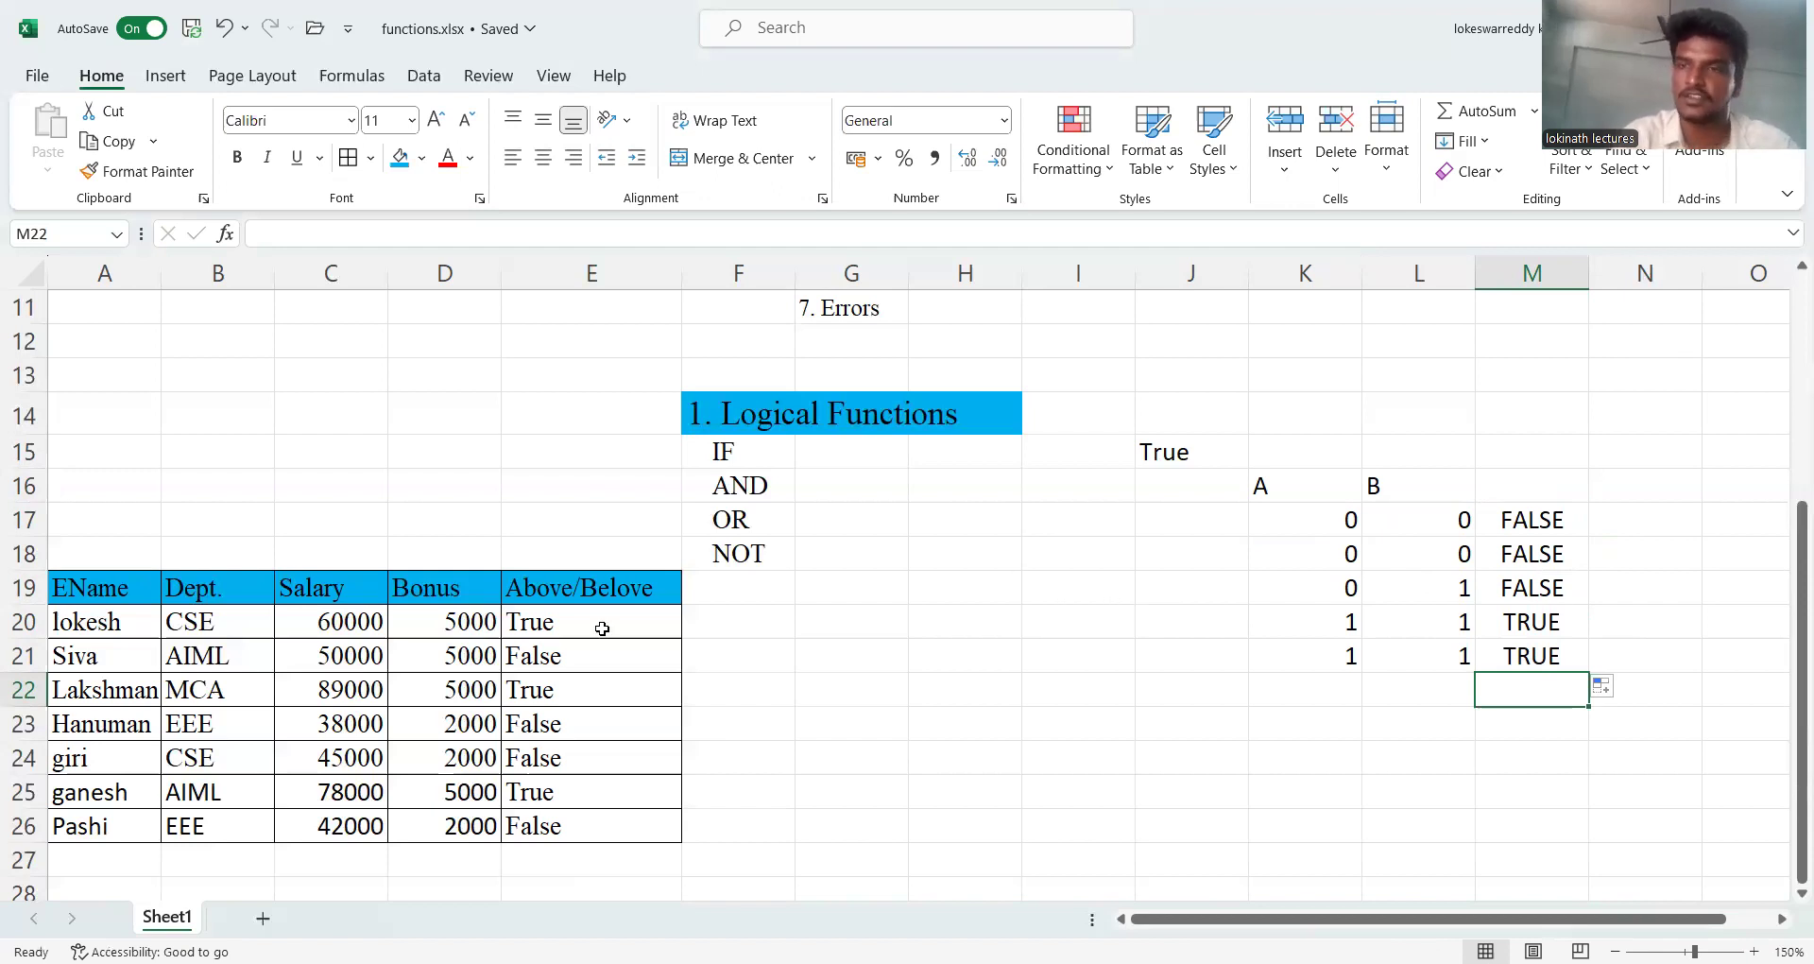
- Enter =AND(C20>50000,D20>2000) in F20 to test the first employee's salary and bonus together
click(738, 617)
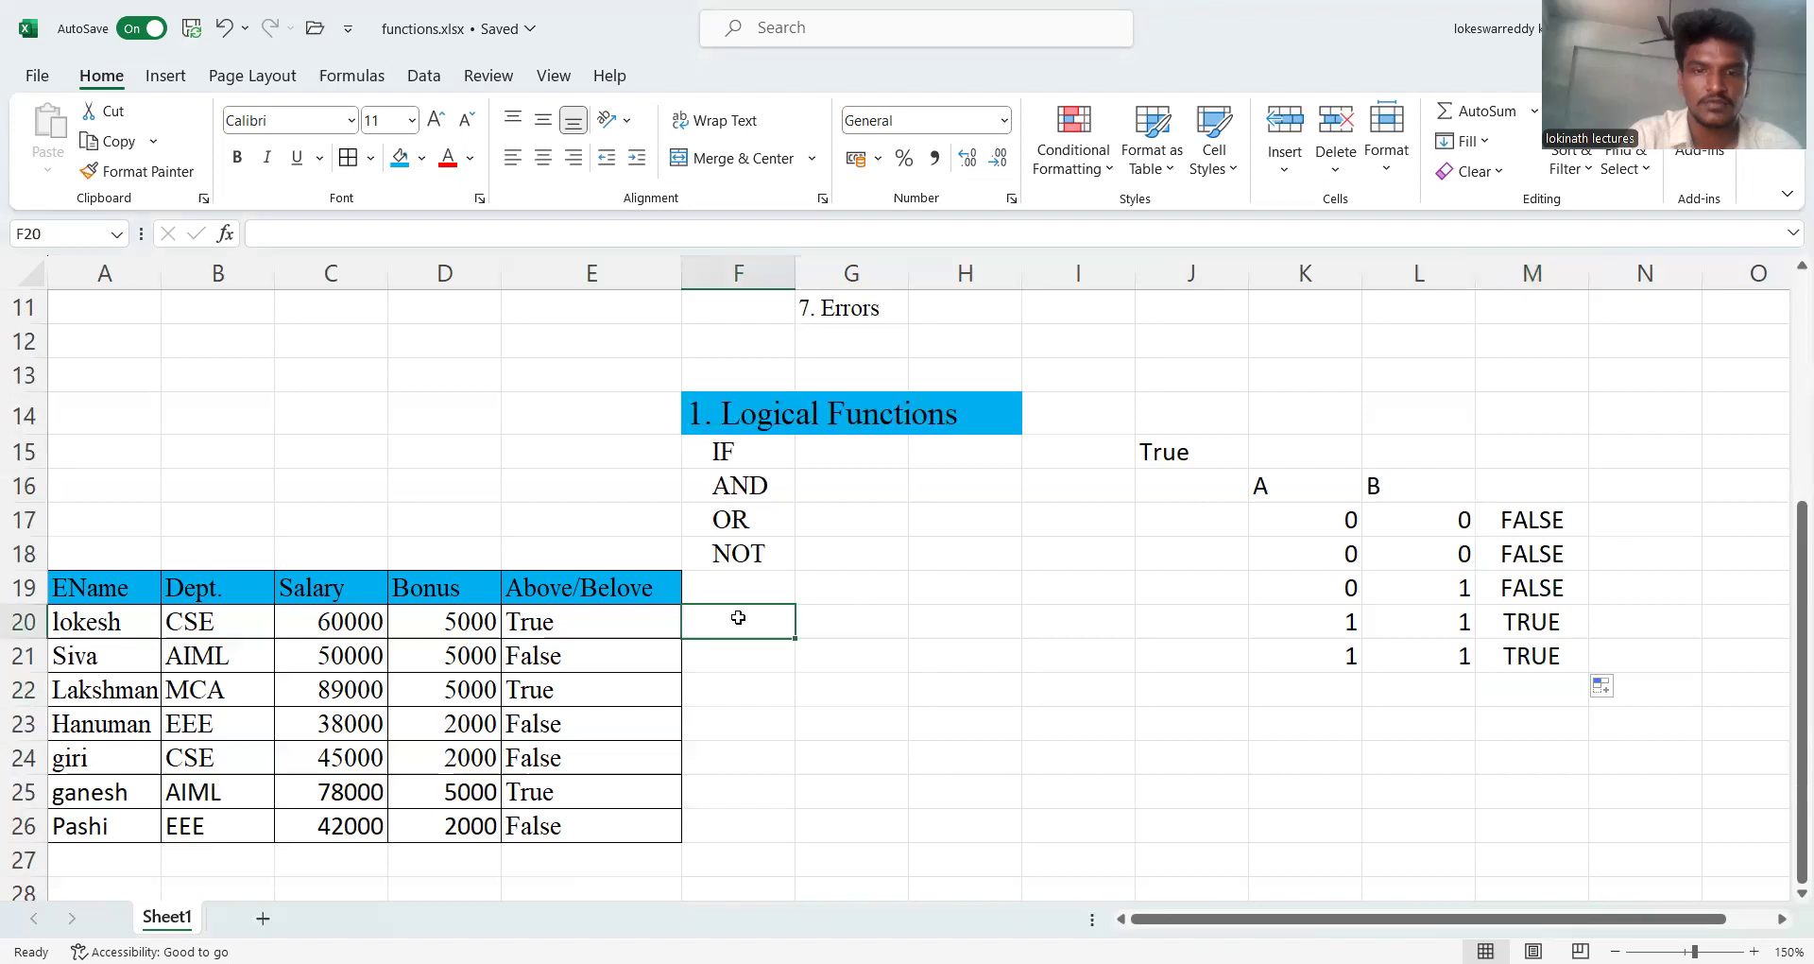
text(=)
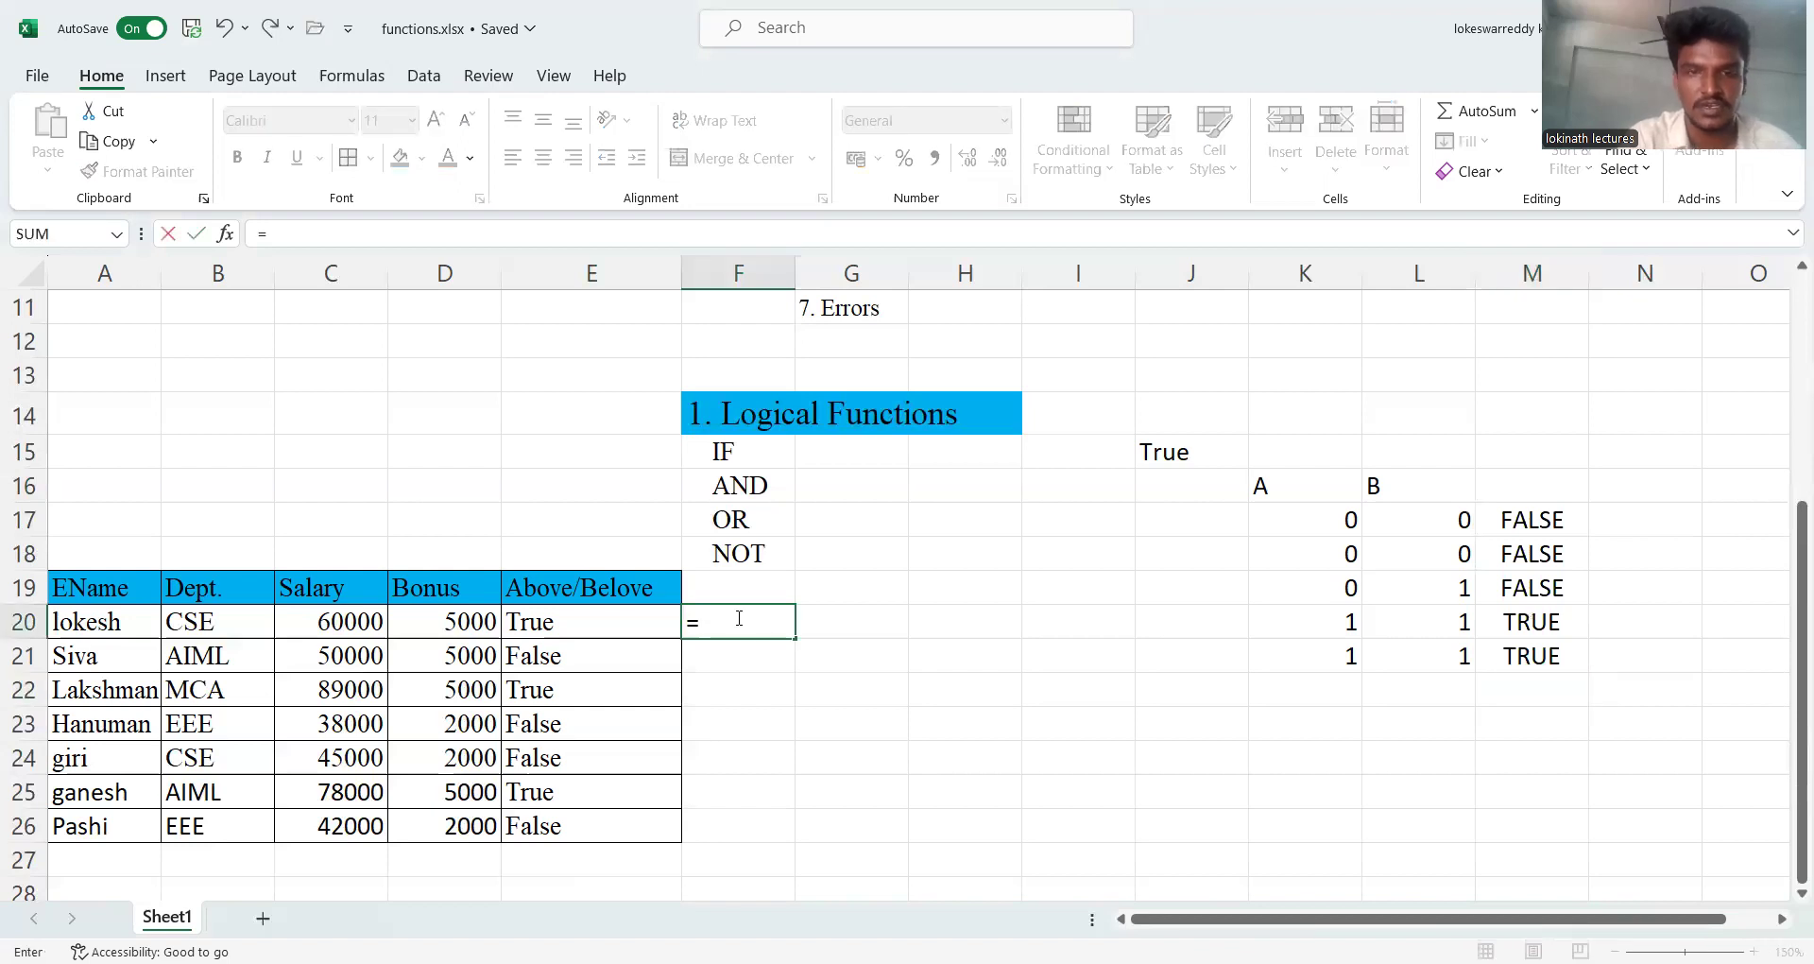
text(and)
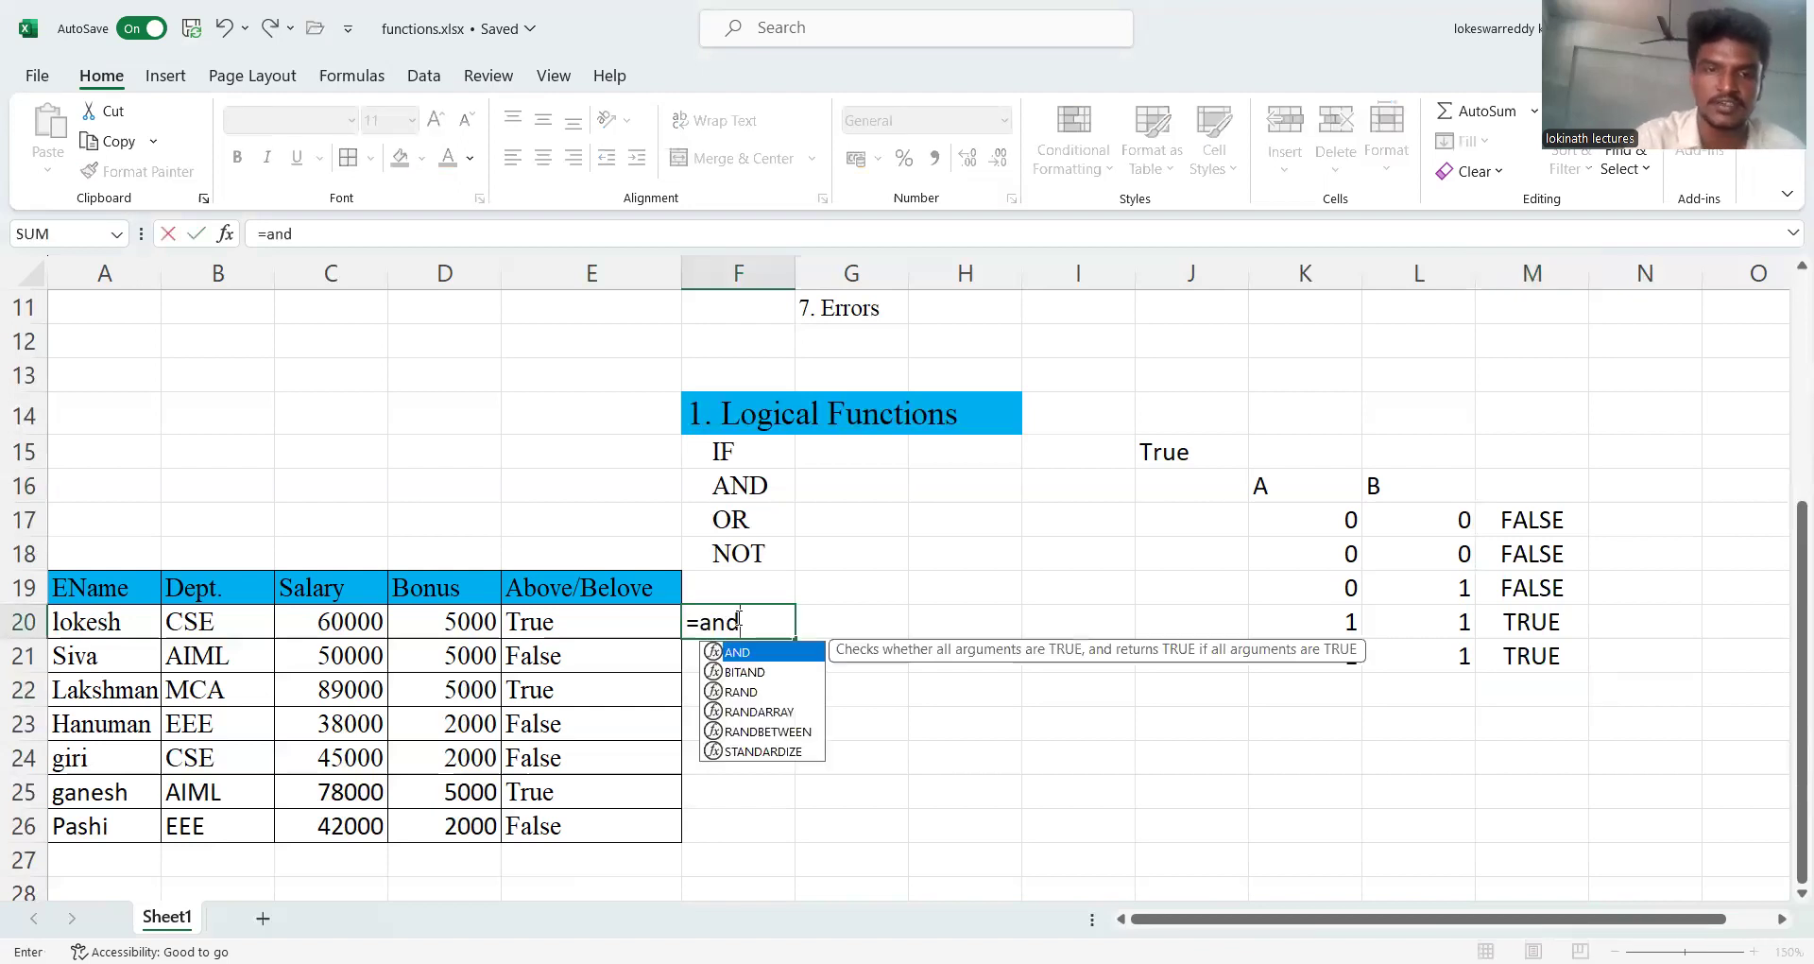
text(()
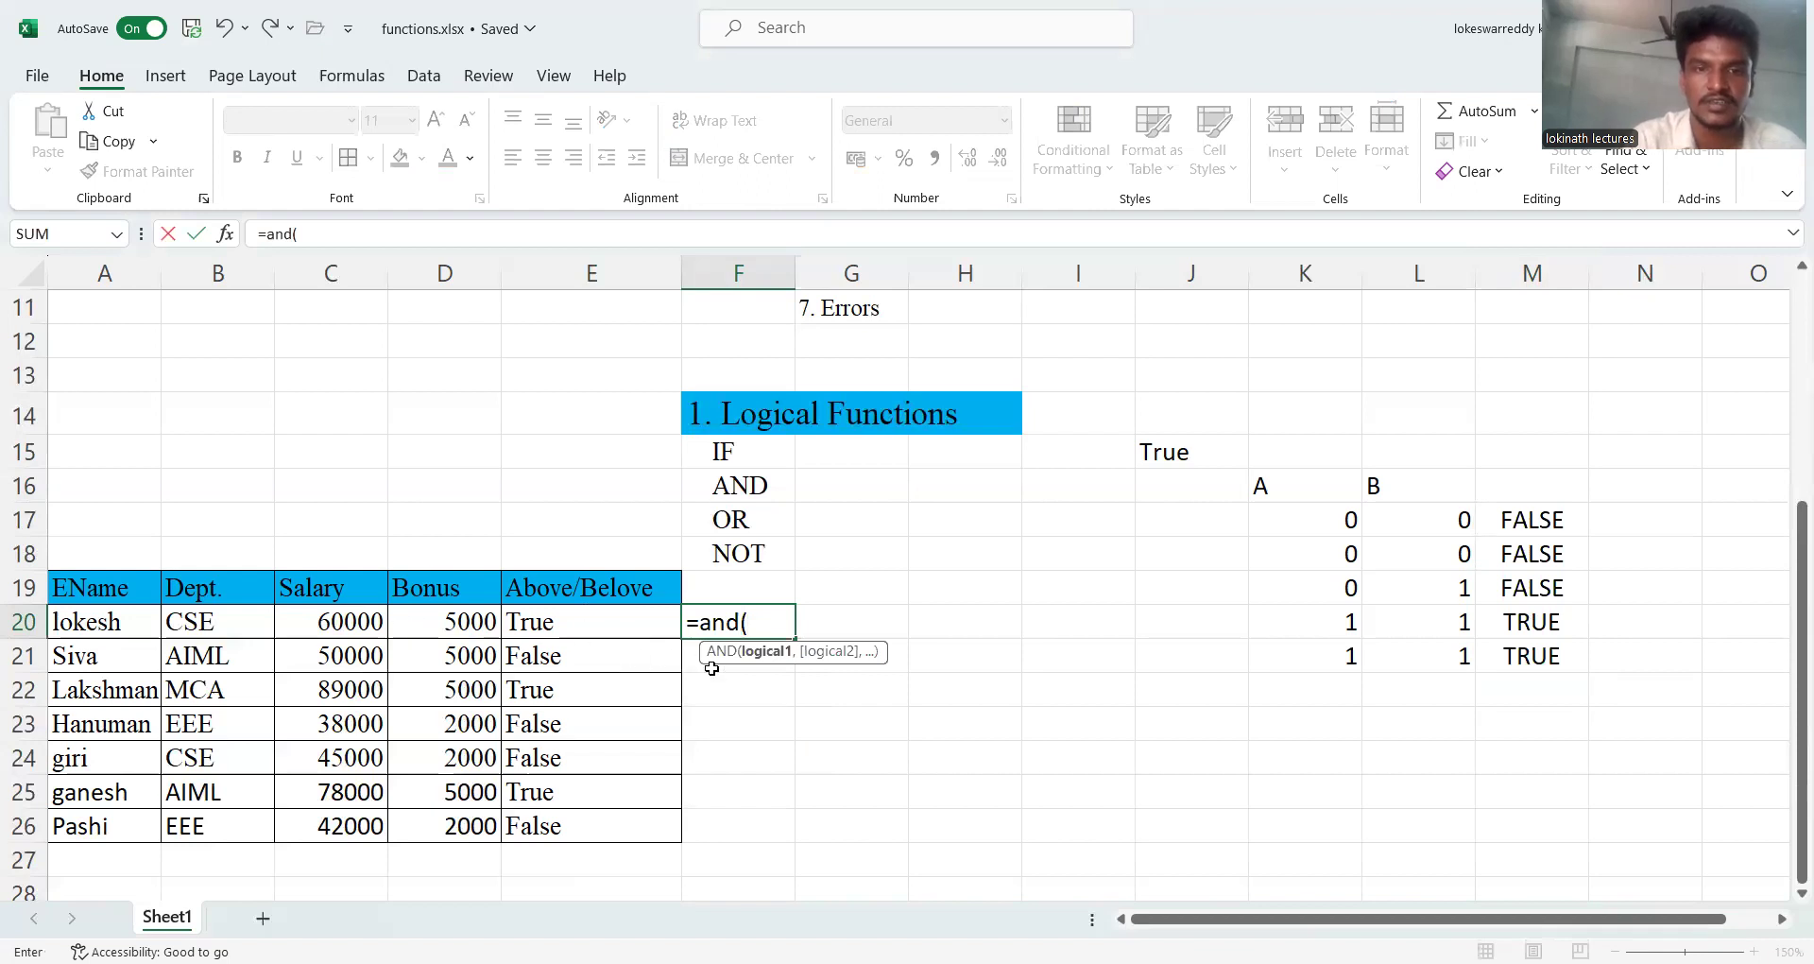
click(347, 626)
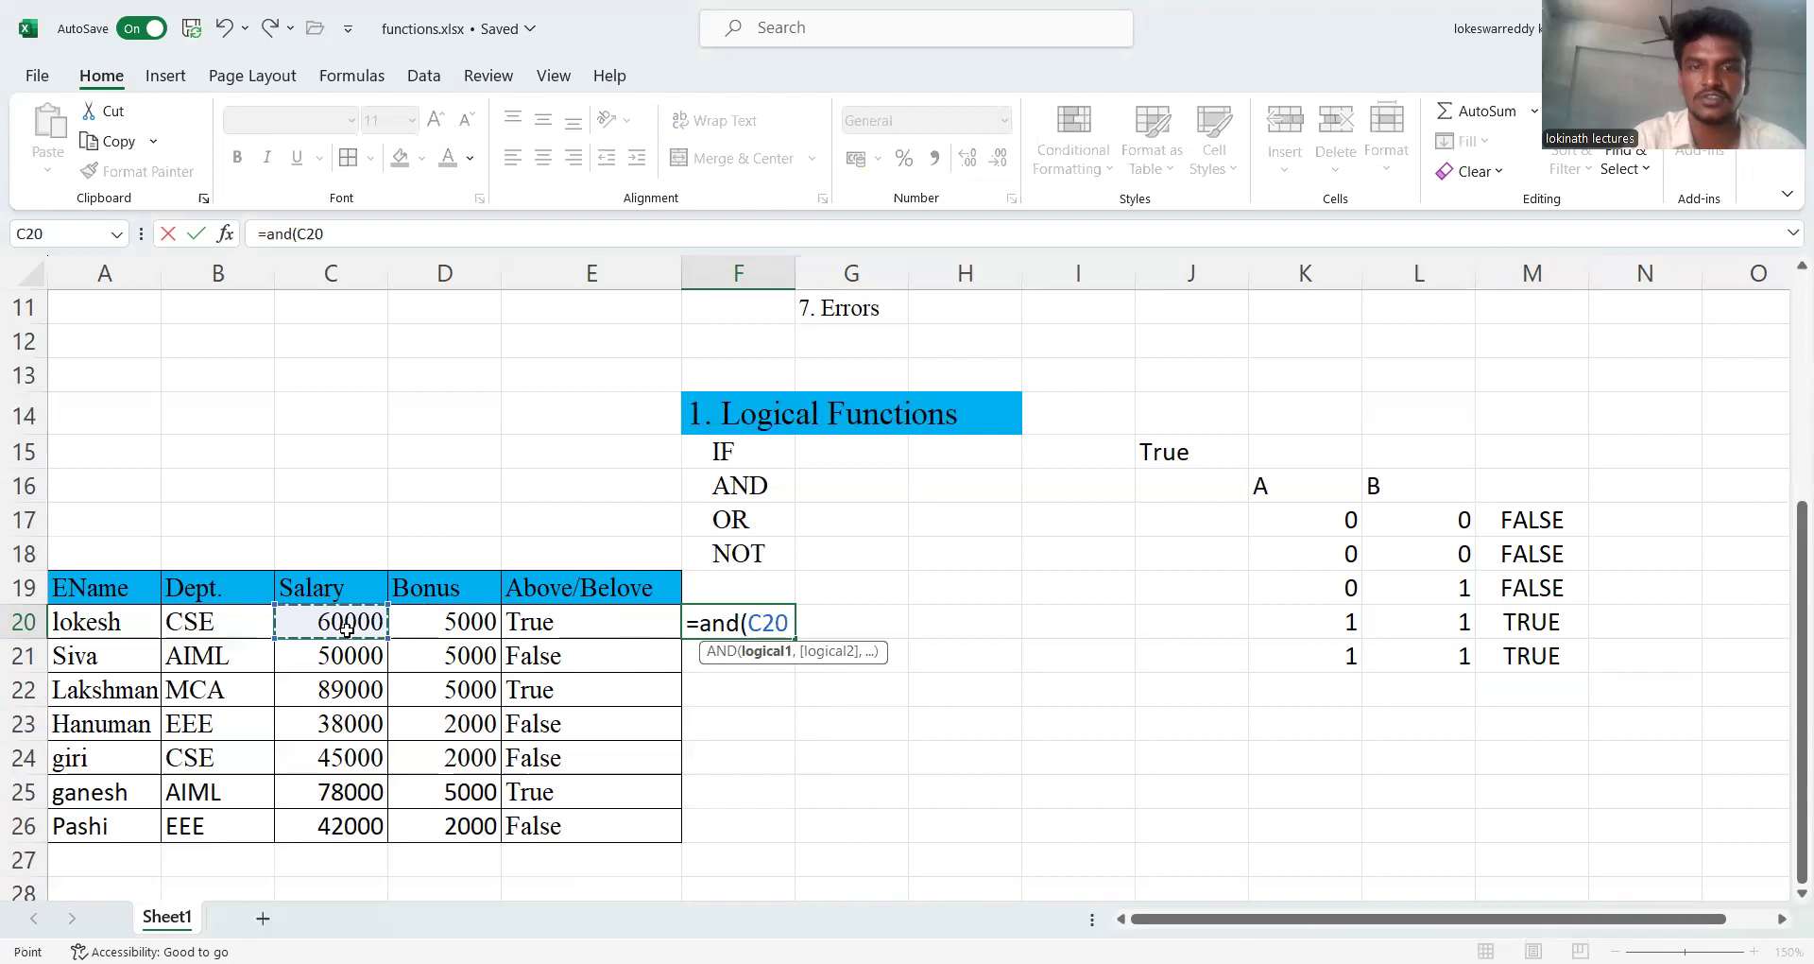
text(>)
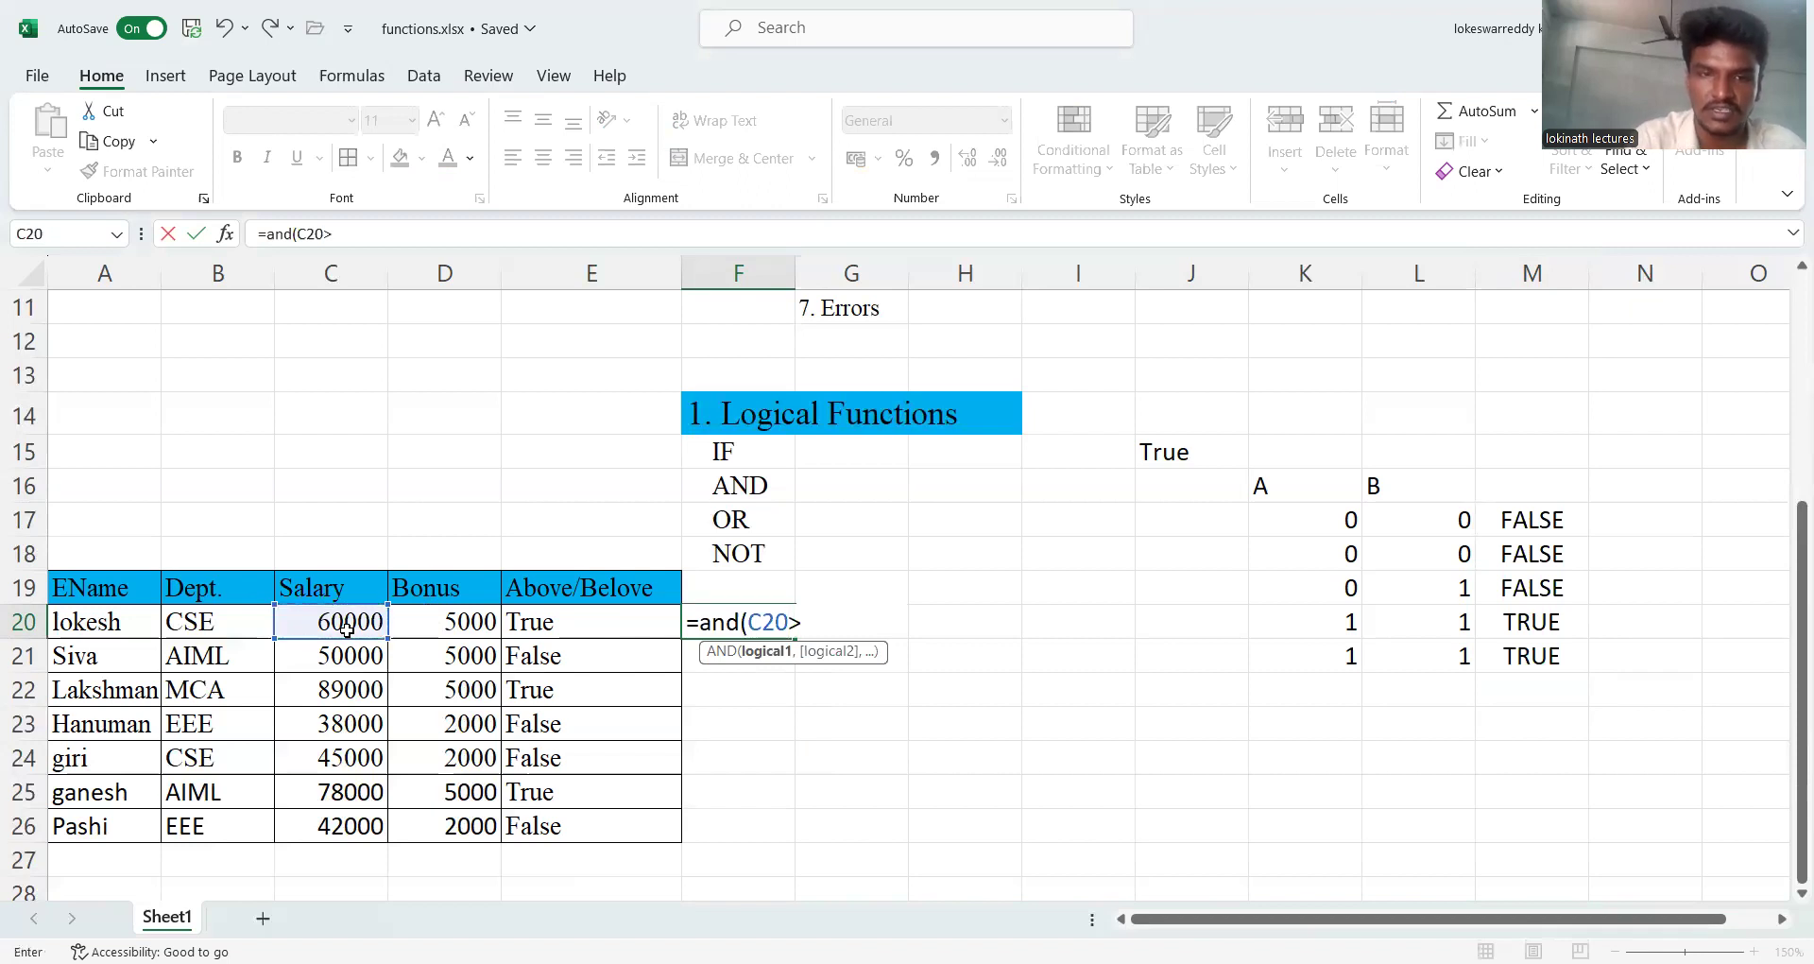
text(50000)
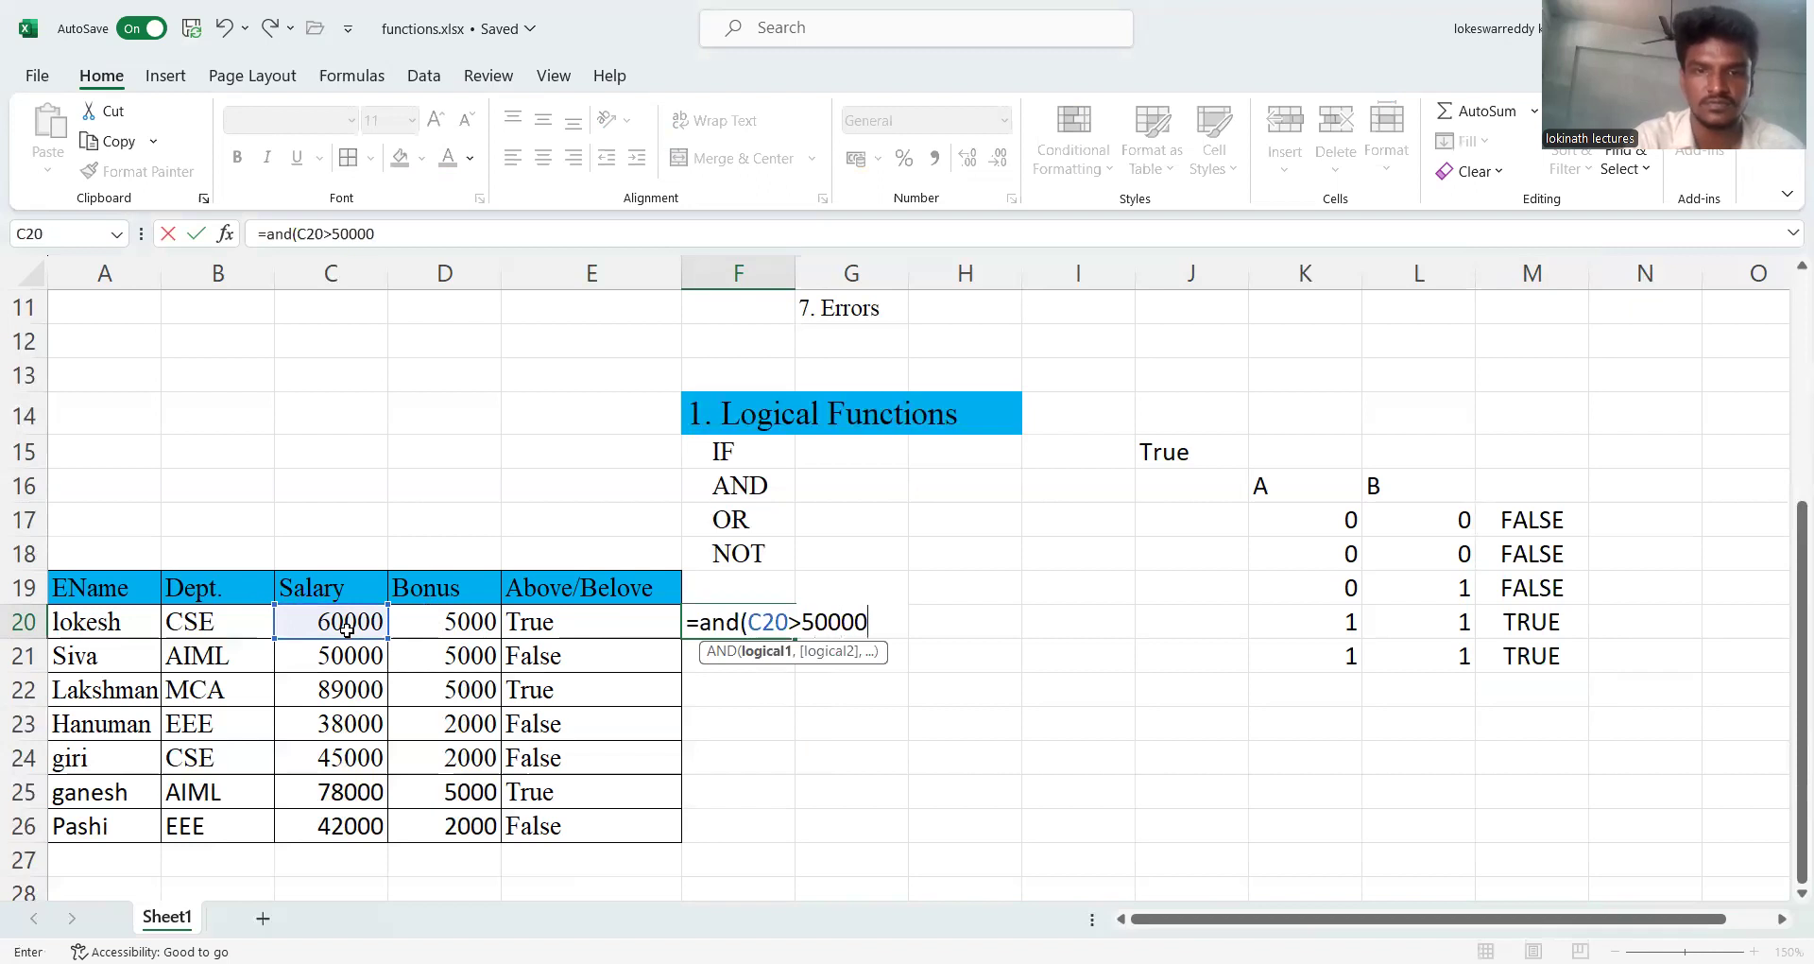
text(,)
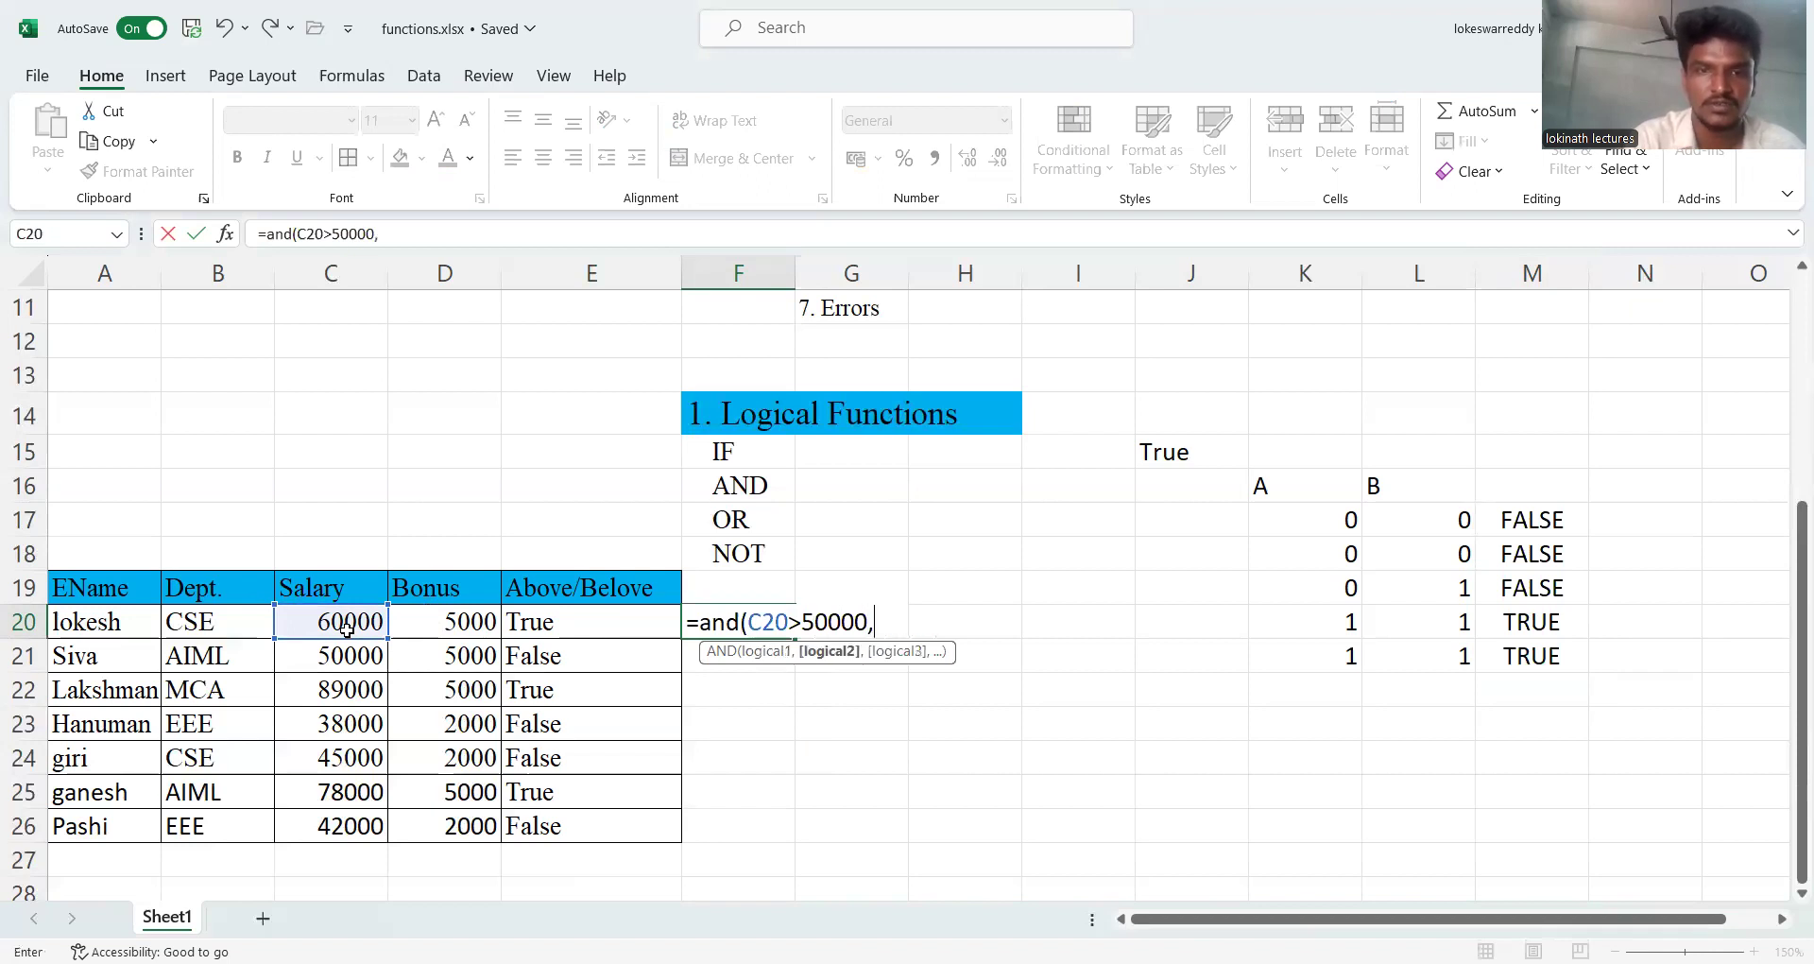
click(428, 627)
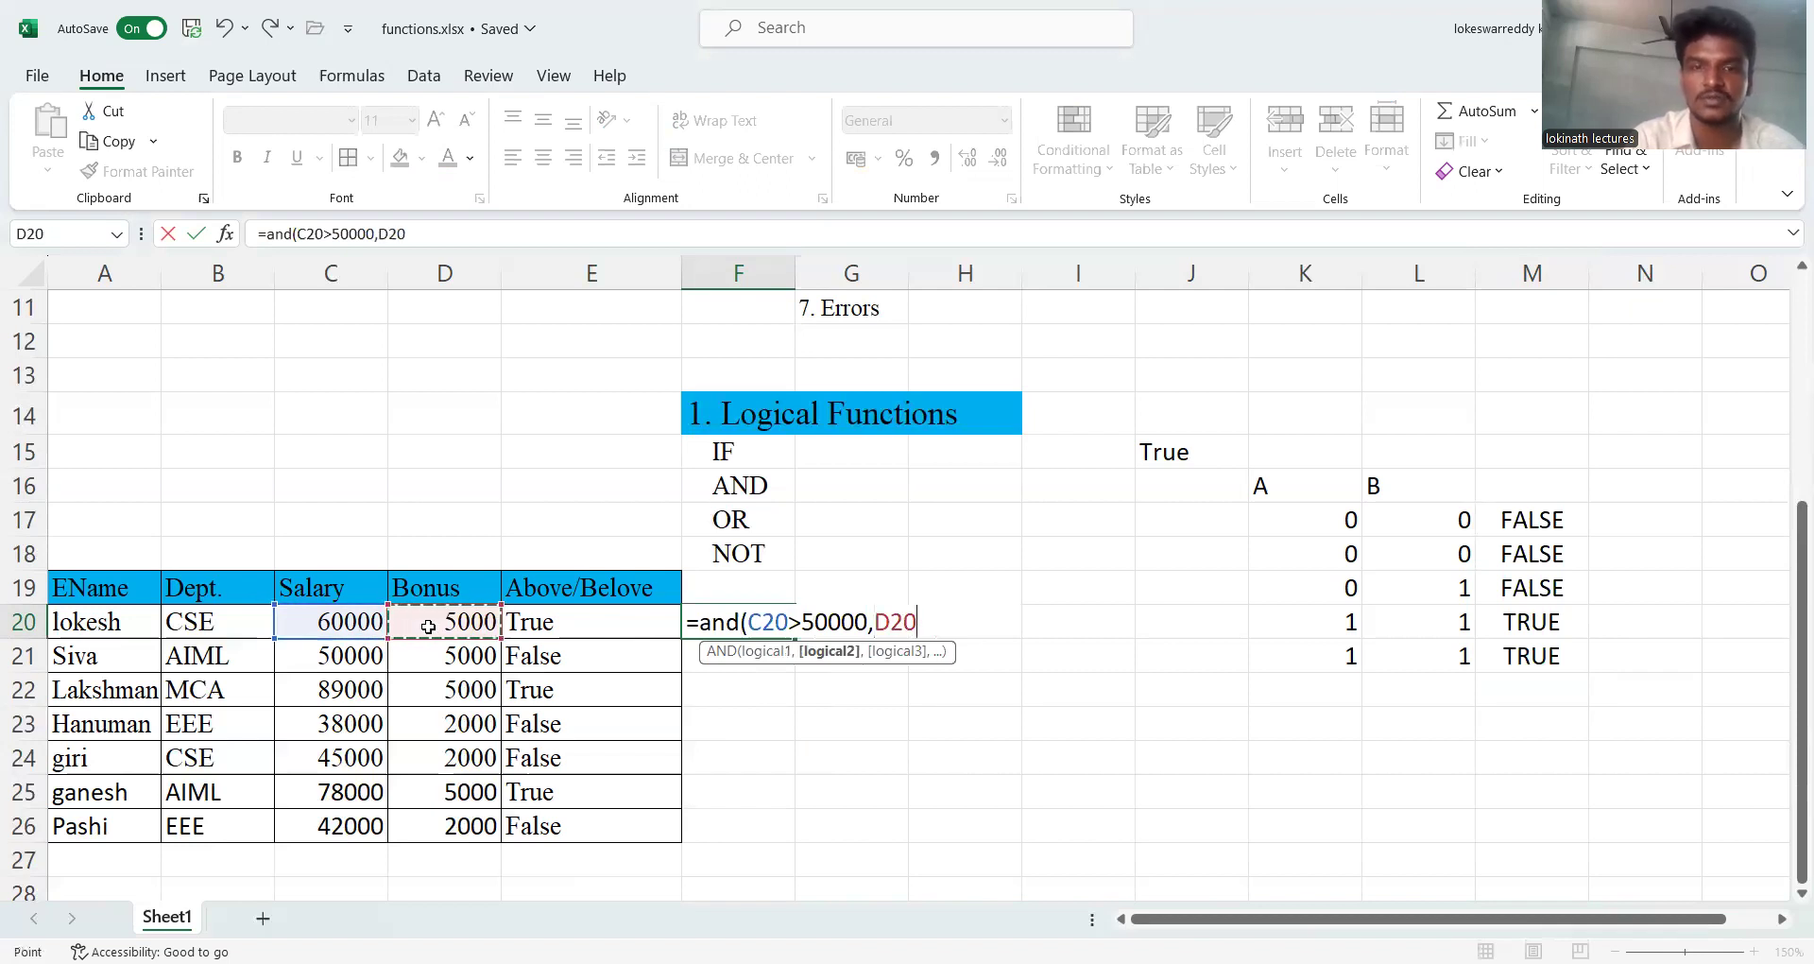
text(>2000))
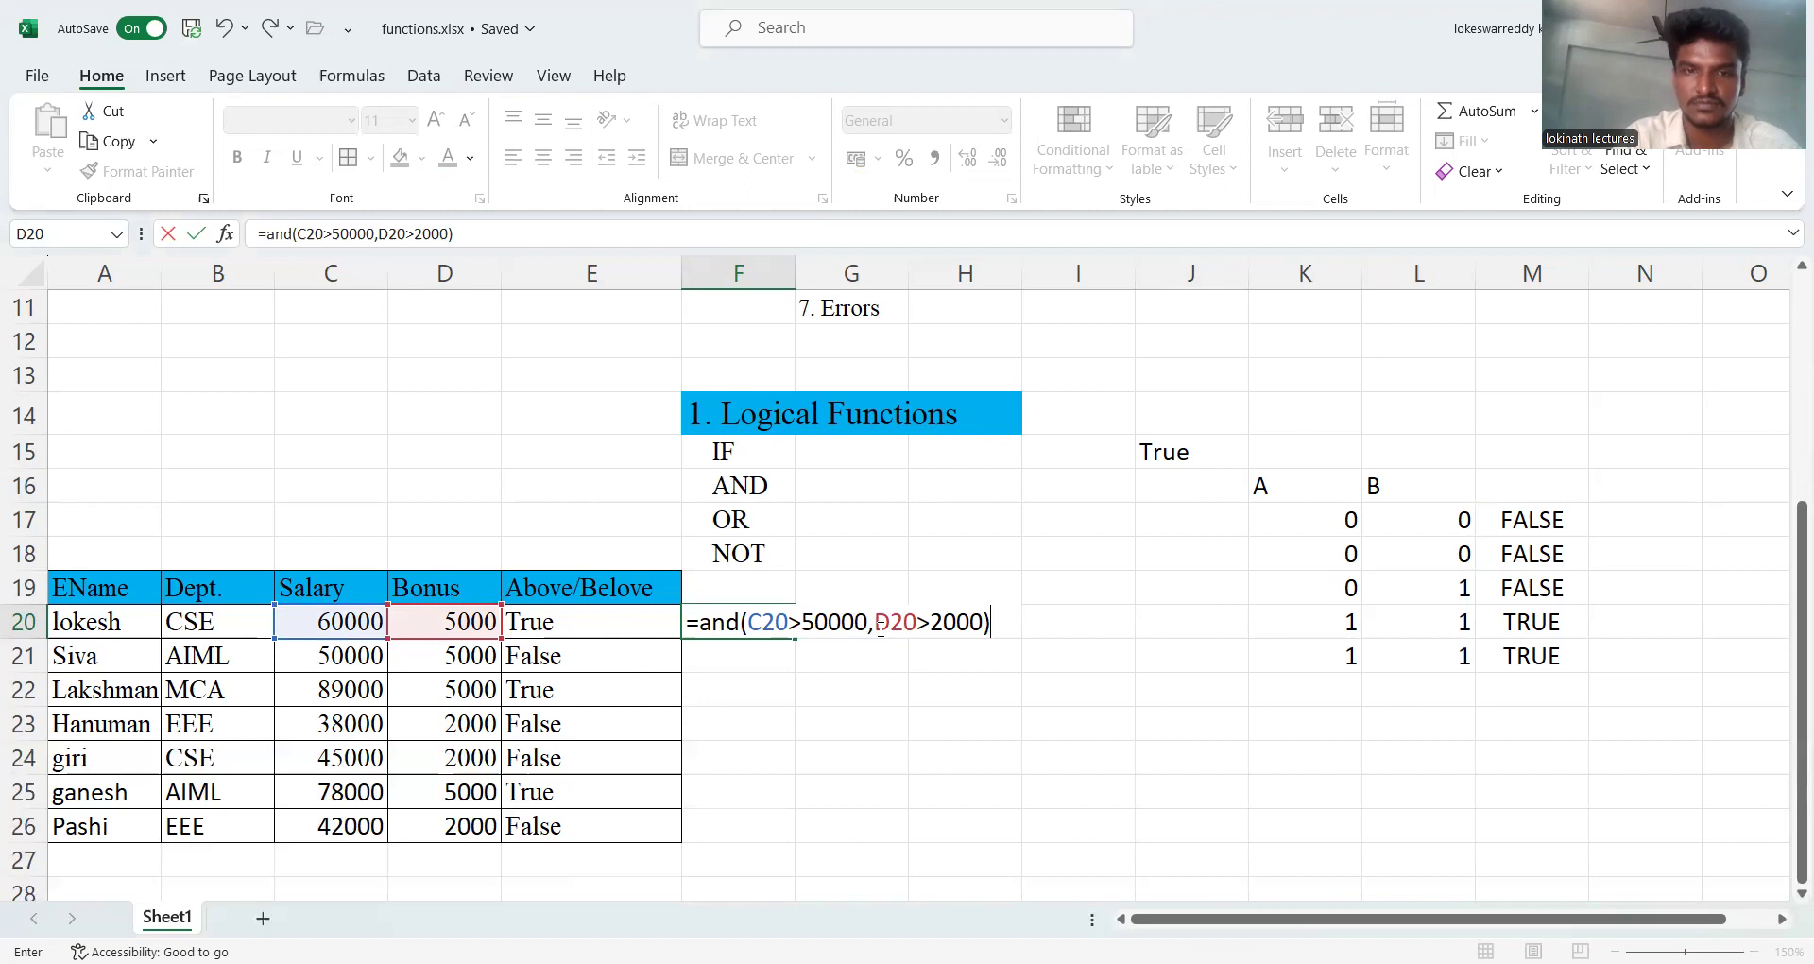
key(Return)
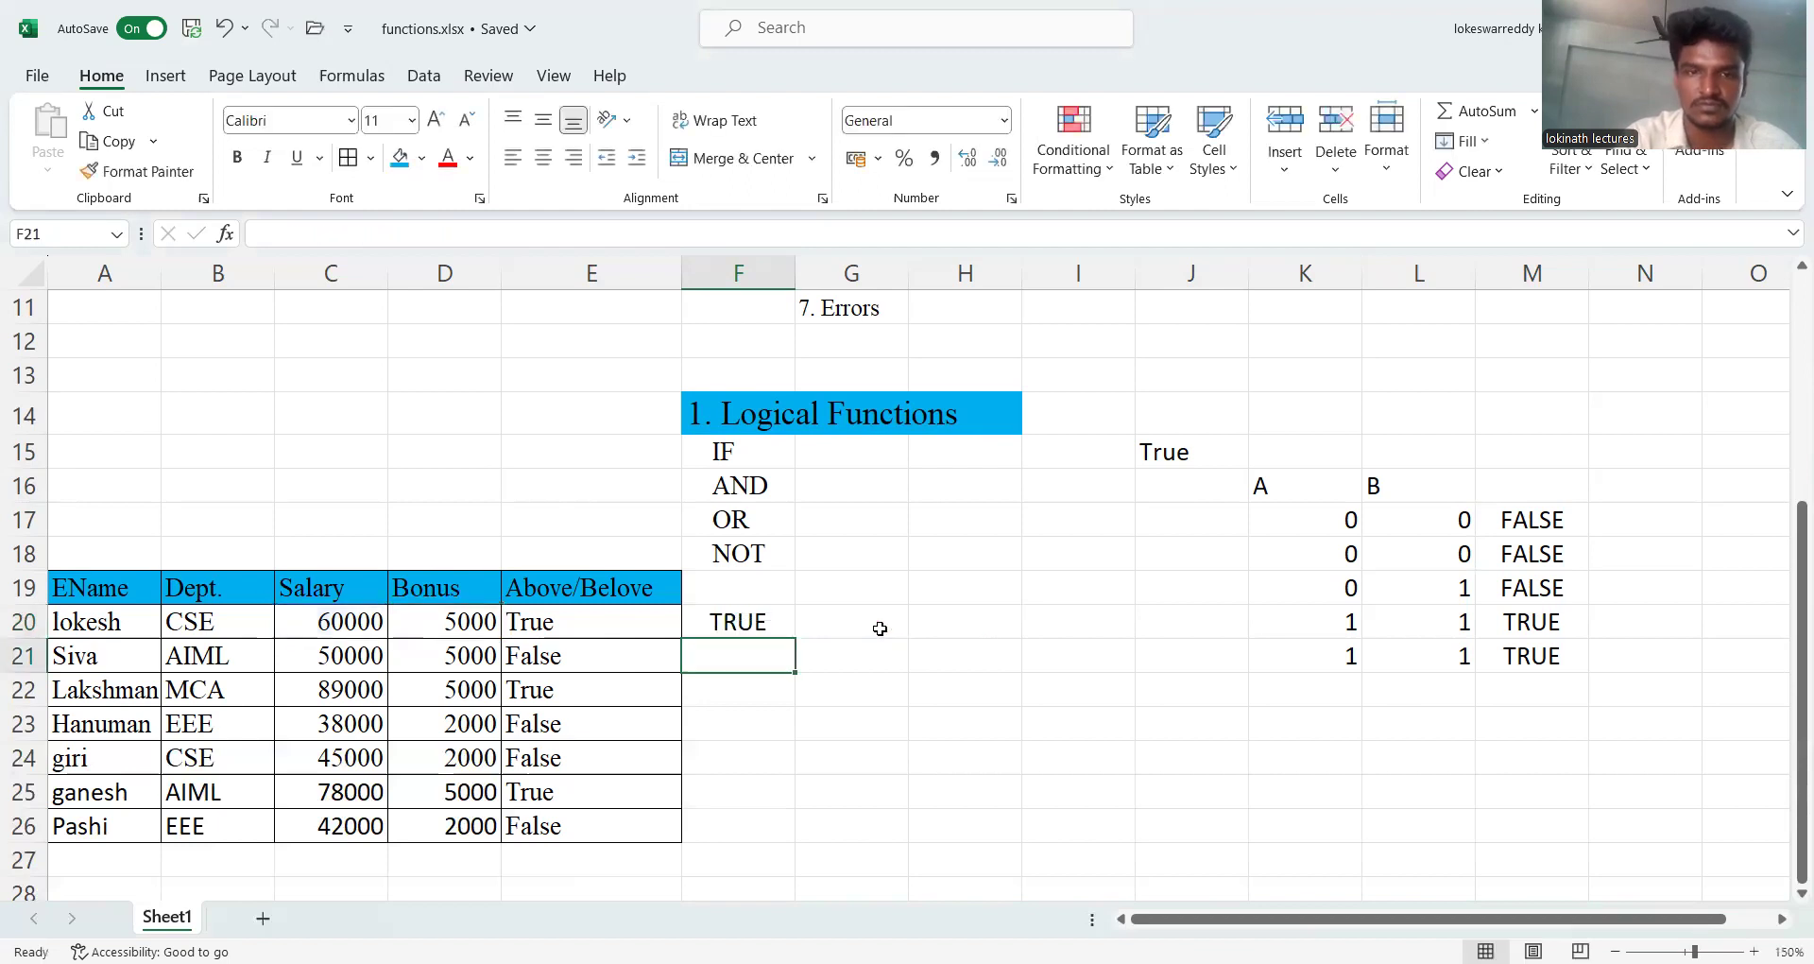
- Fill the AND formula from F20 down through F26 for all rows of the salary table
click(757, 628)
drag(794, 639, 782, 829)
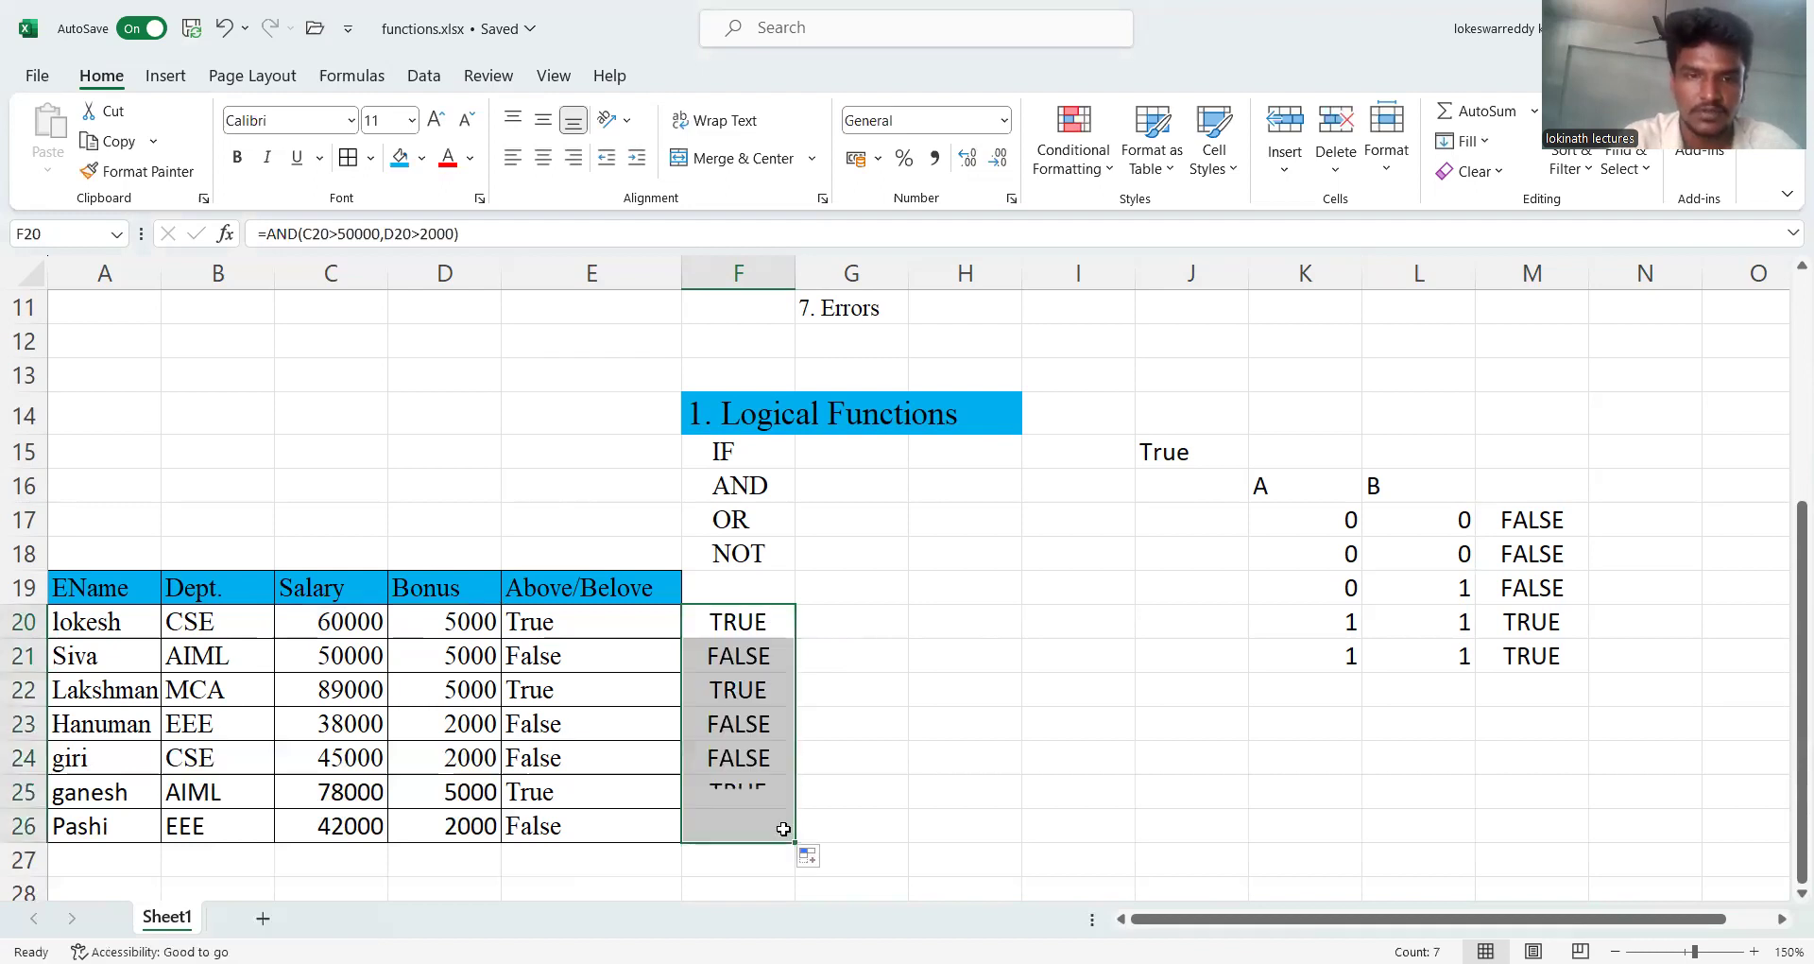
click(848, 779)
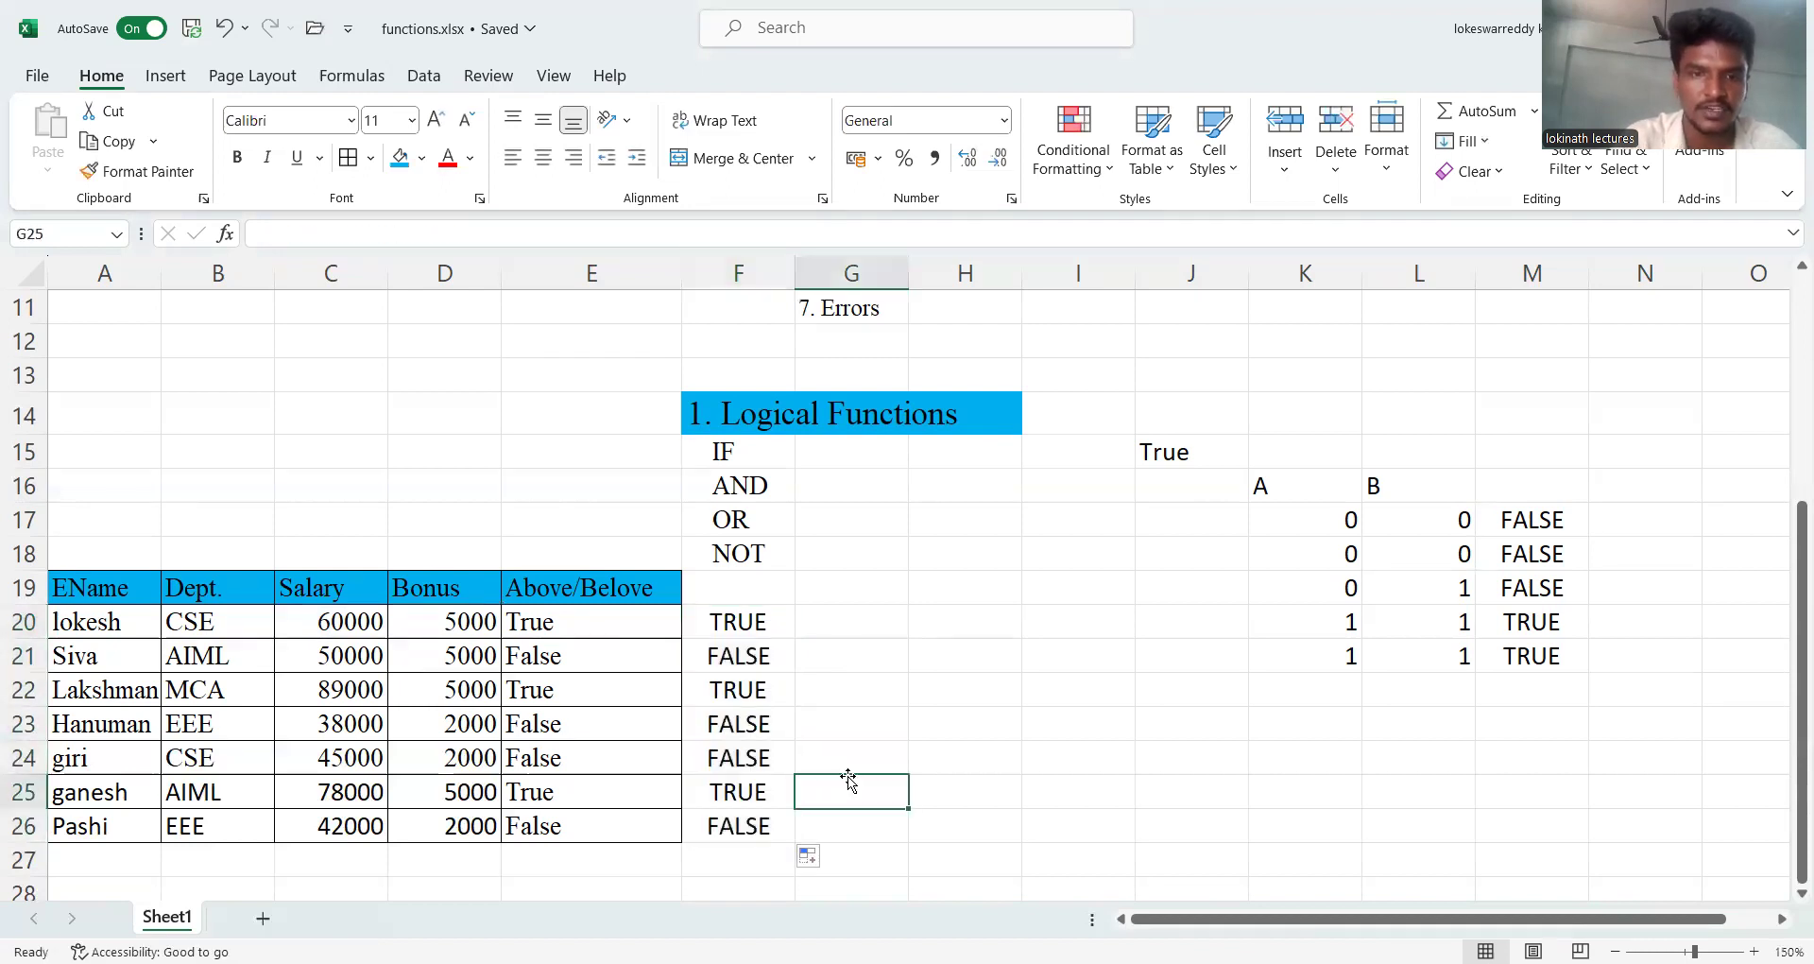
click(352, 624)
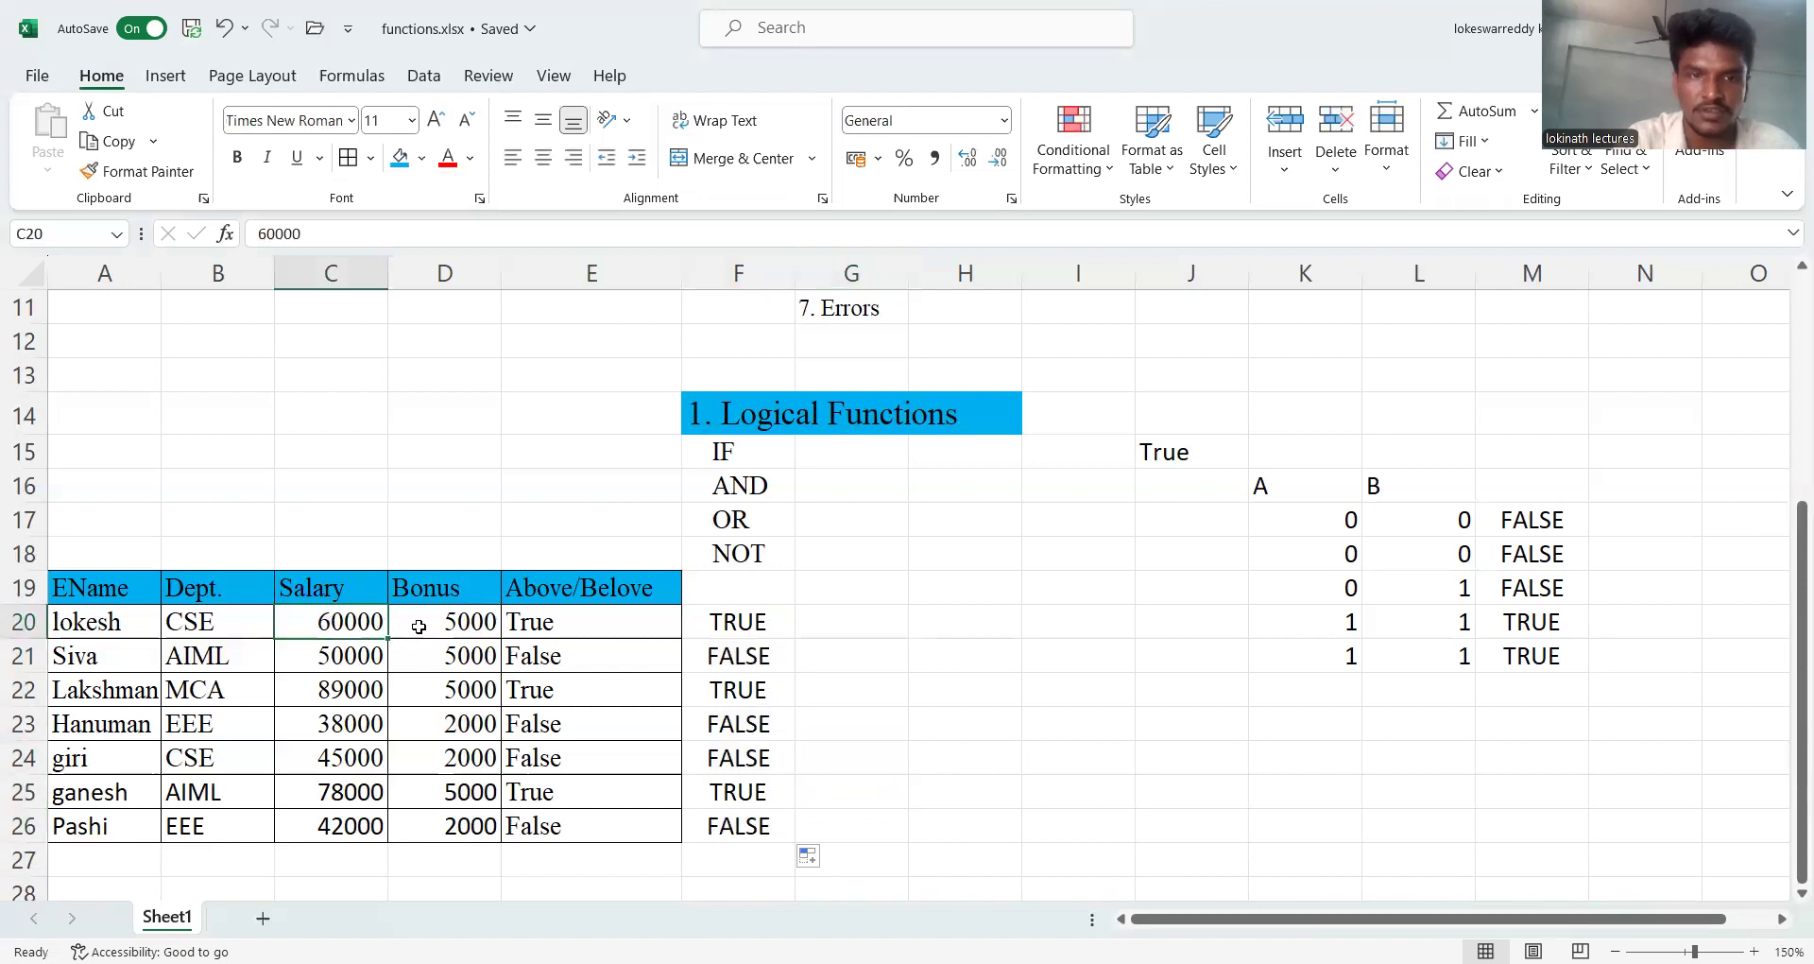
click(476, 632)
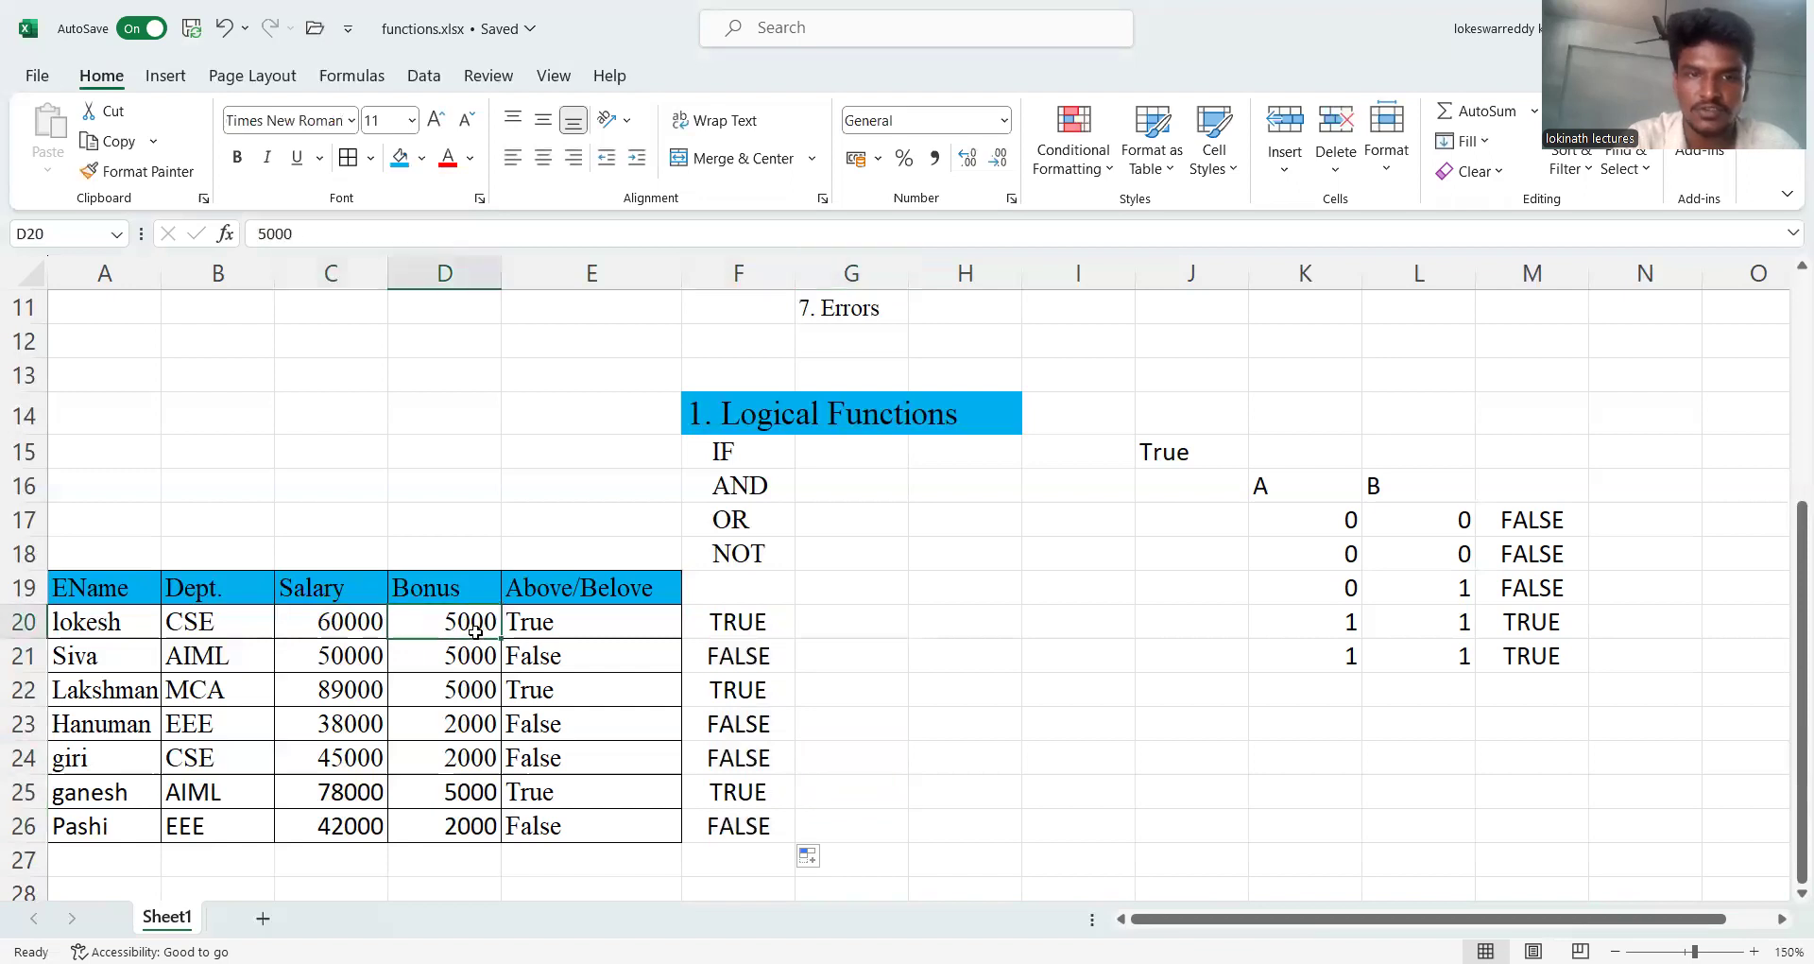
- Examine the salary and bonus values in rows 21 to 24 against the AND results beside the salary table
click(340, 664)
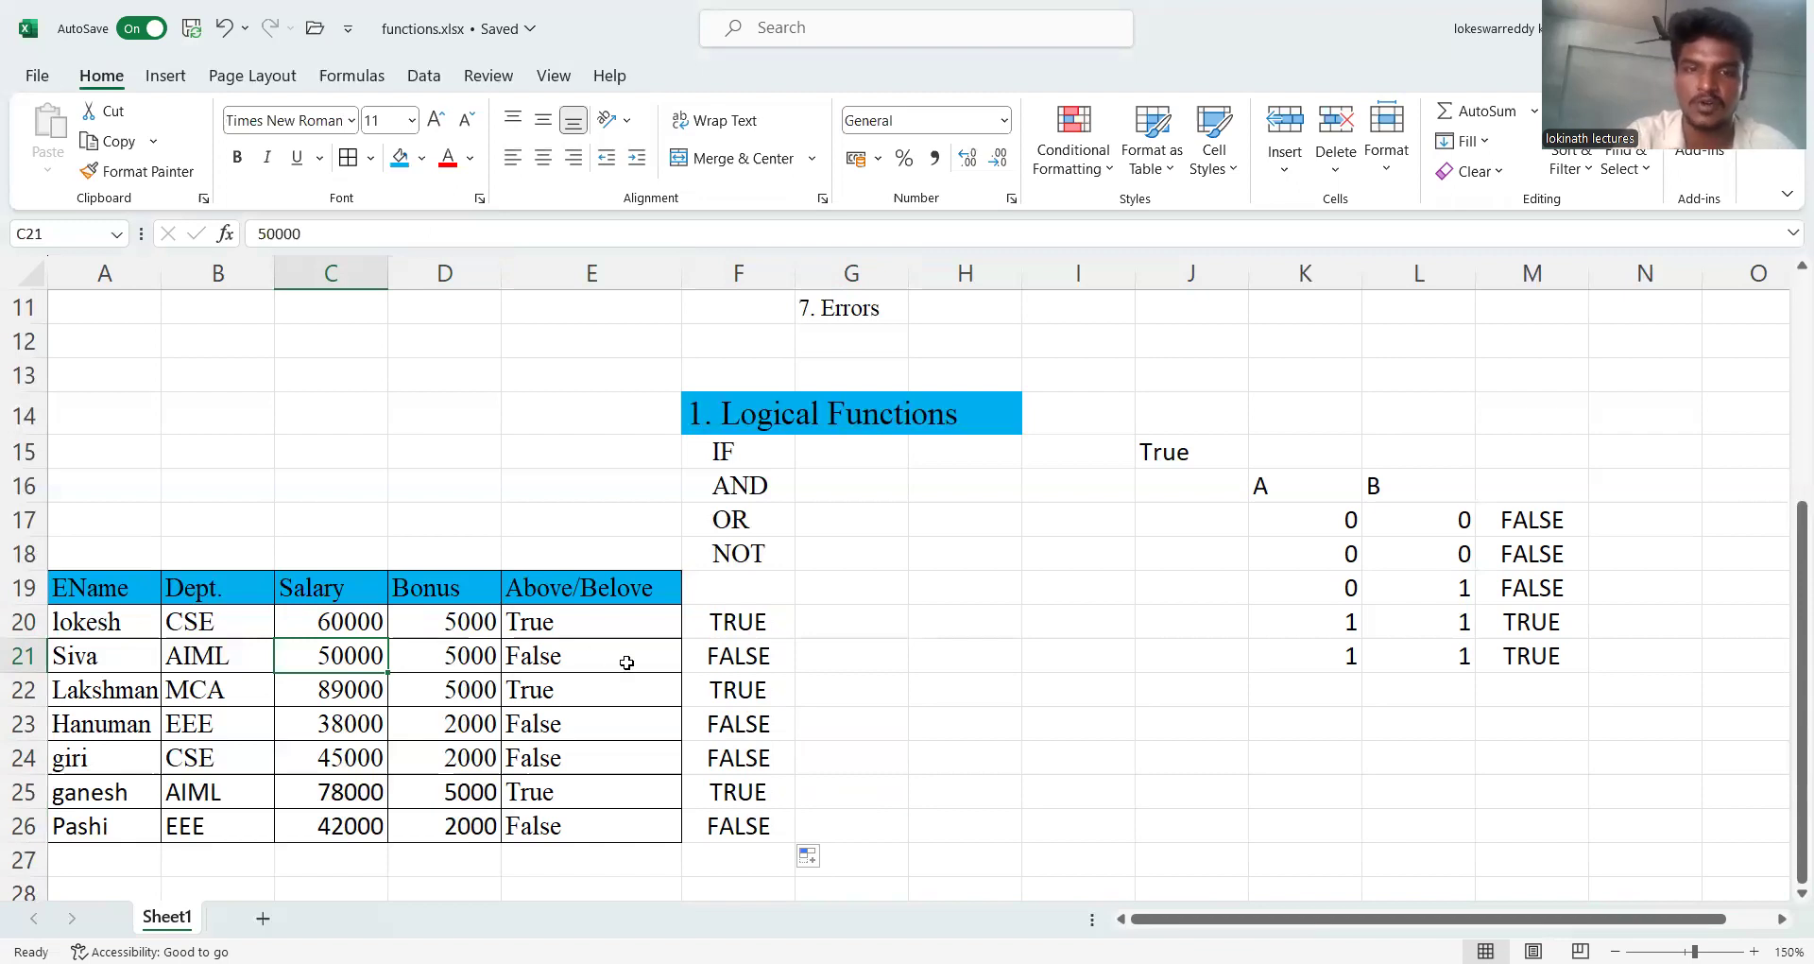
click(360, 701)
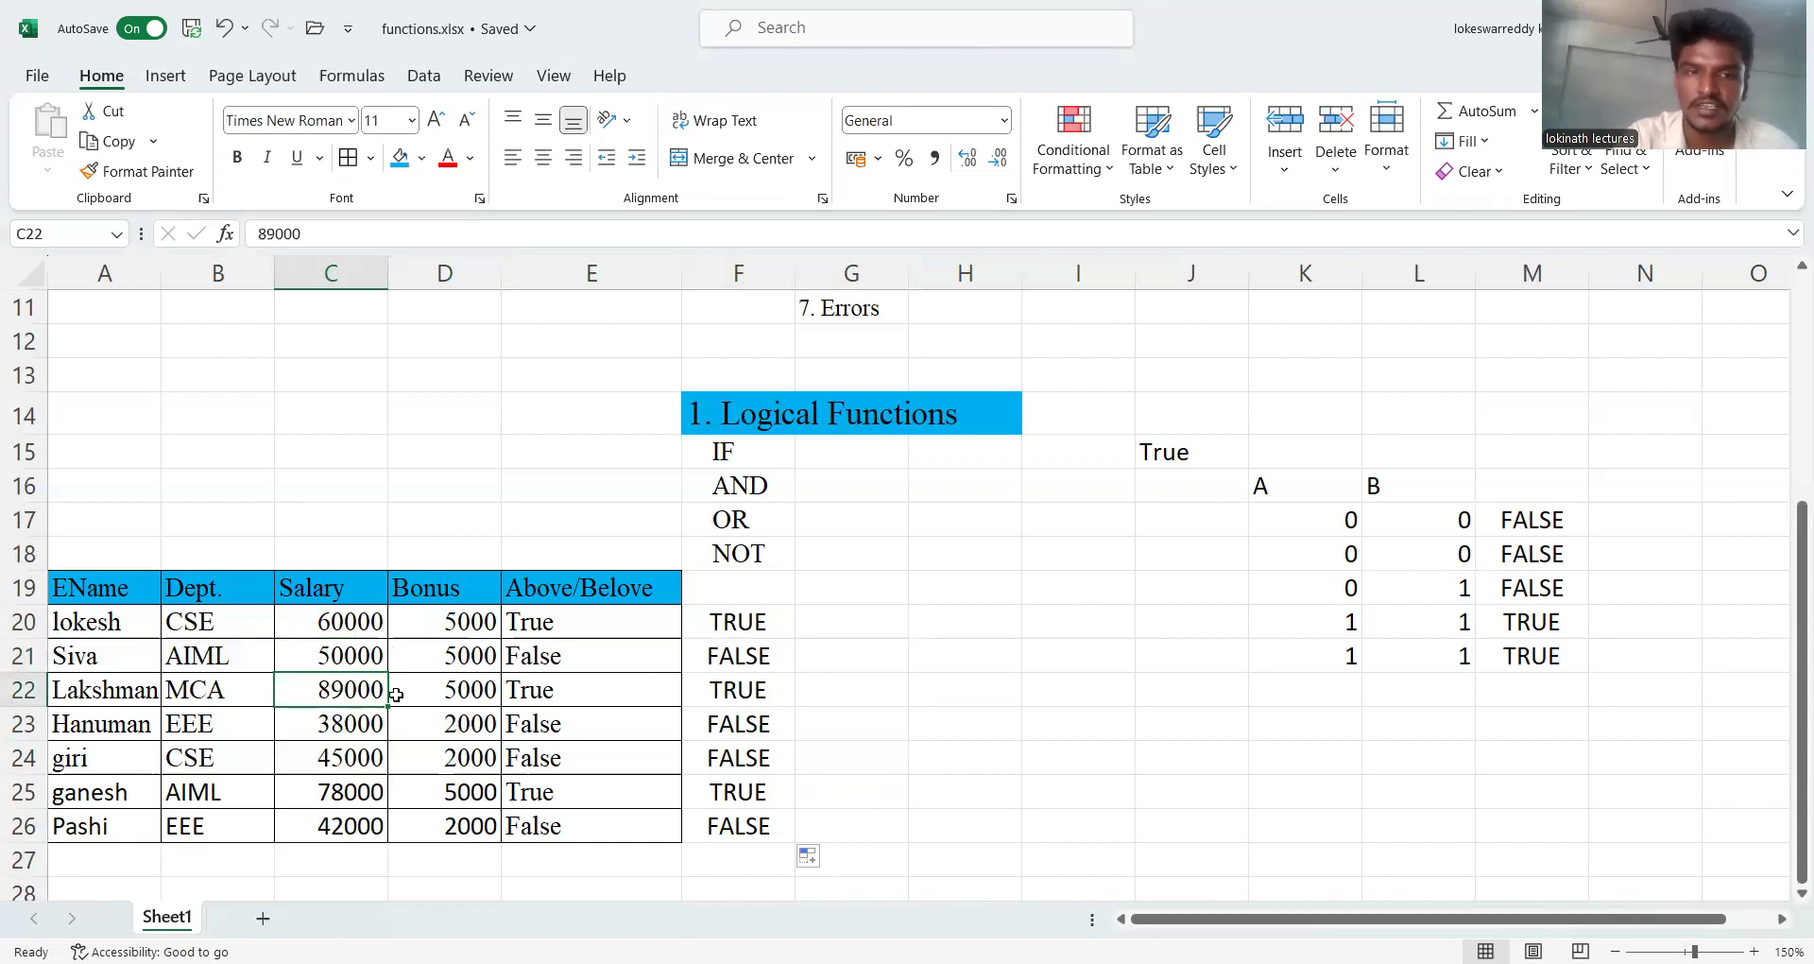
drag(453, 695, 354, 729)
click(354, 728)
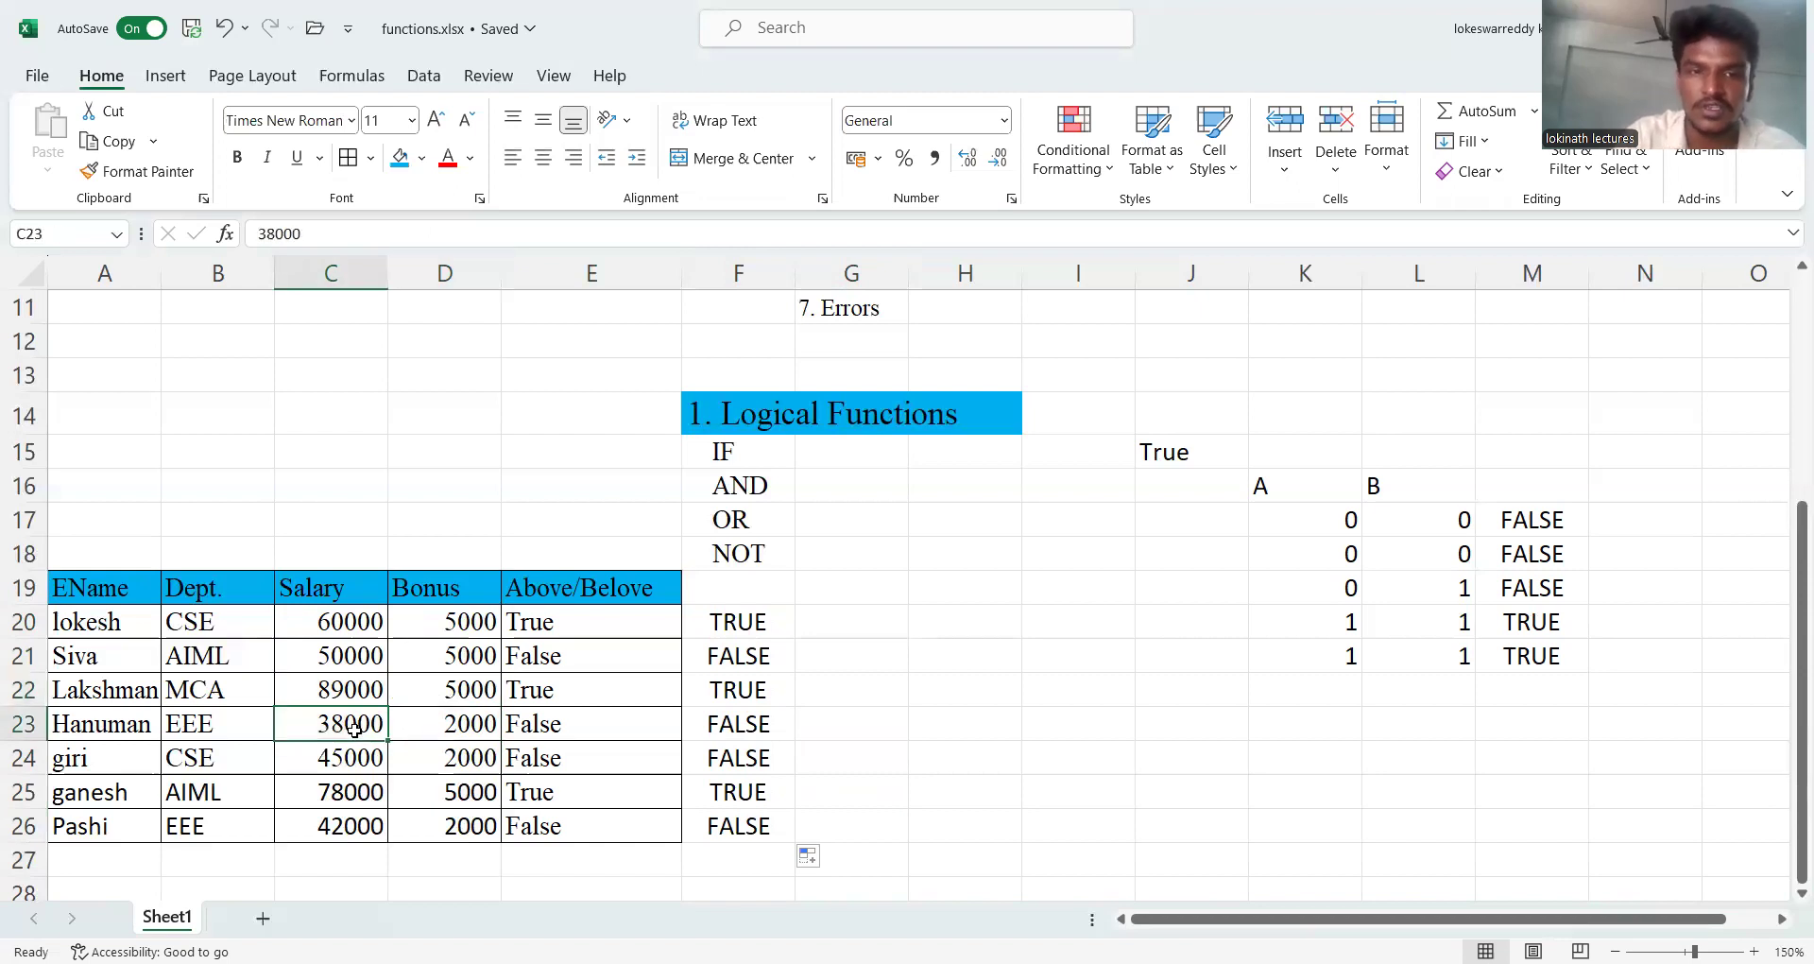
click(479, 729)
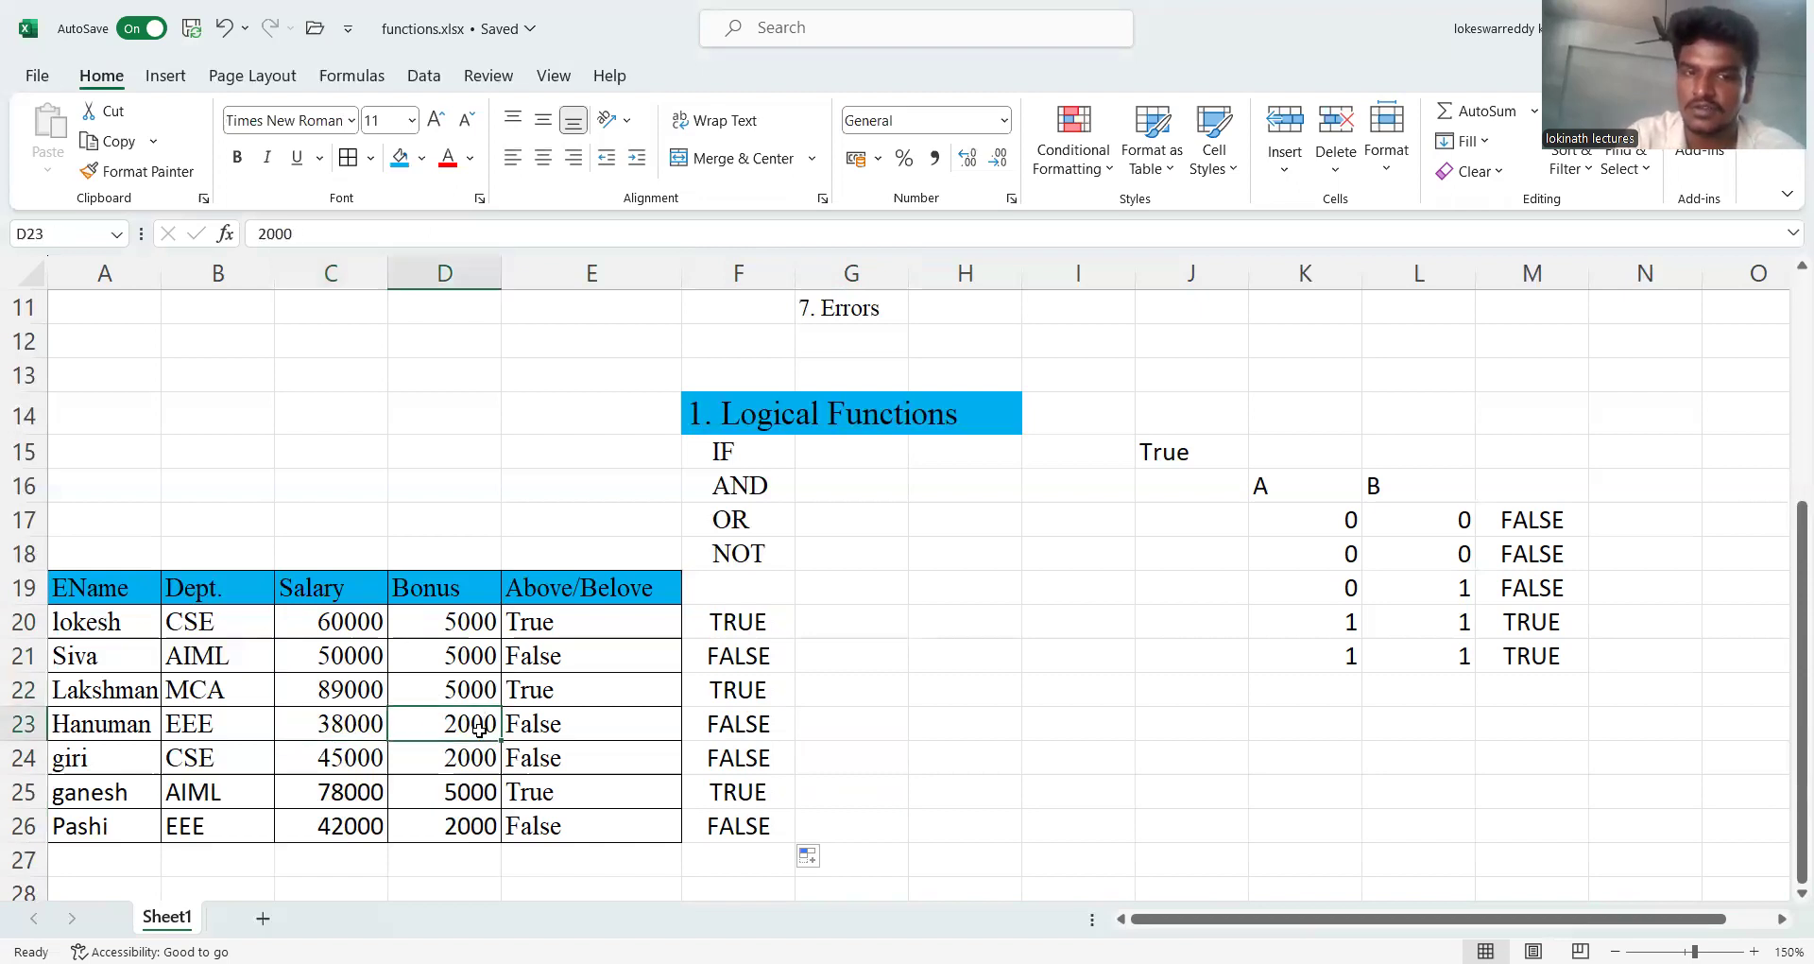
click(352, 767)
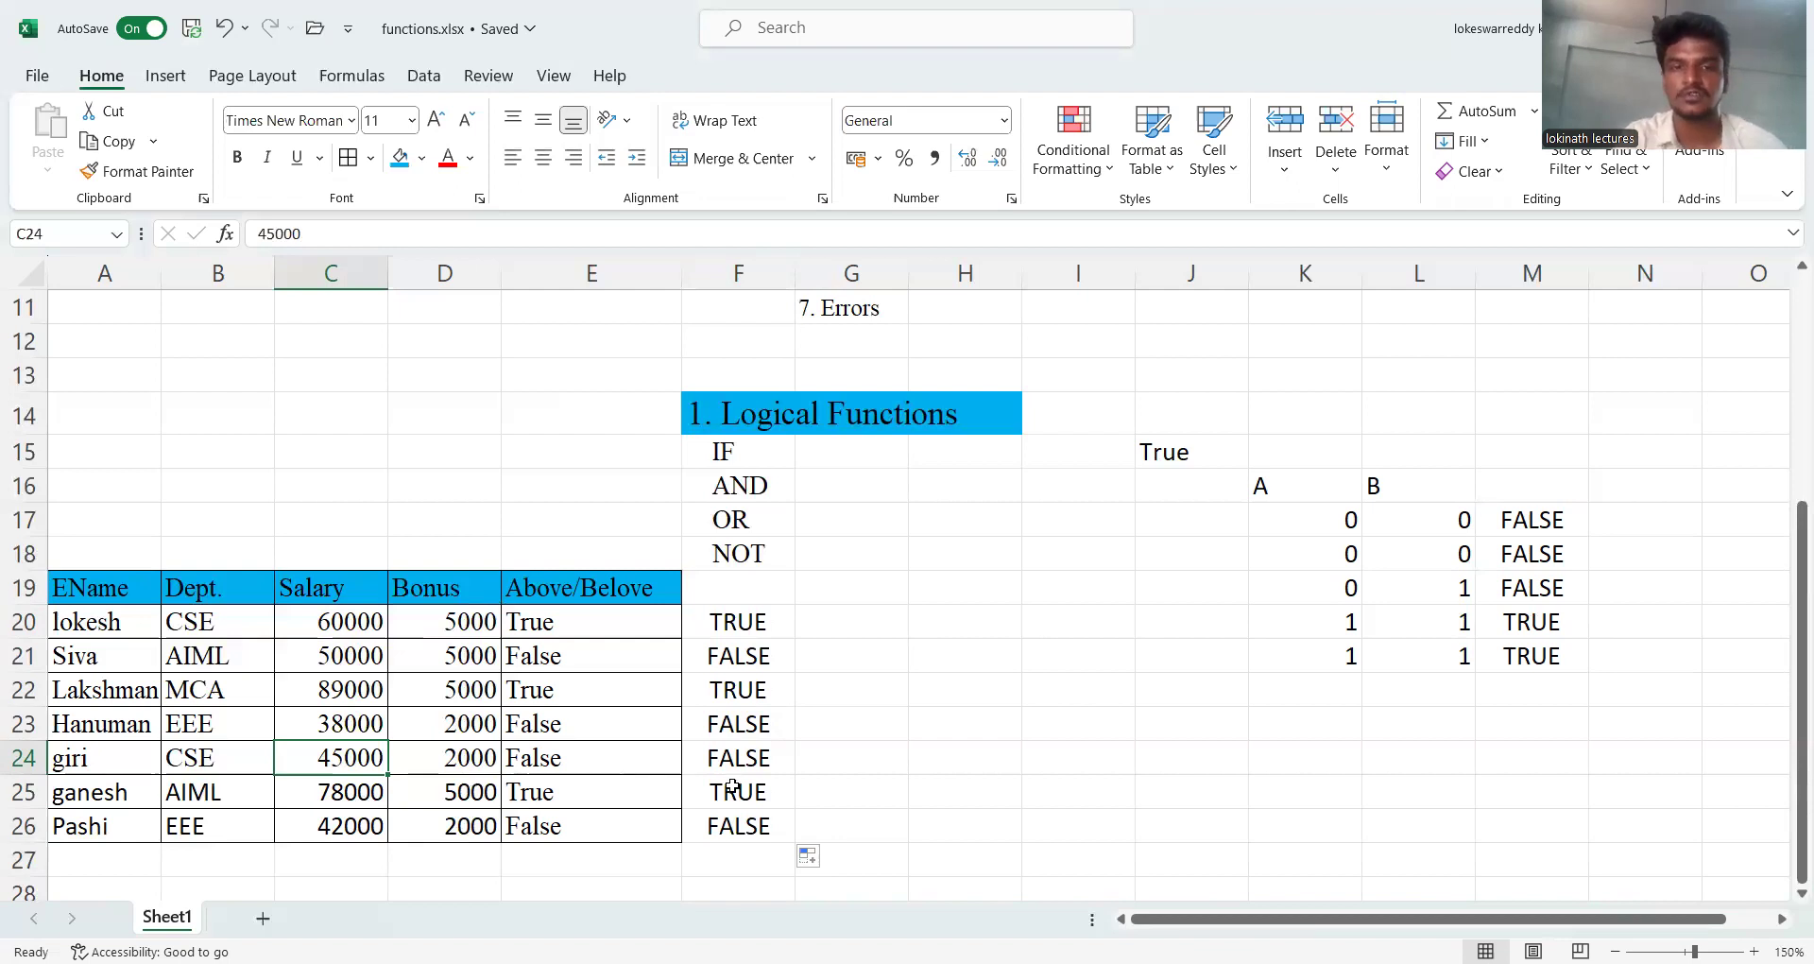
click(838, 634)
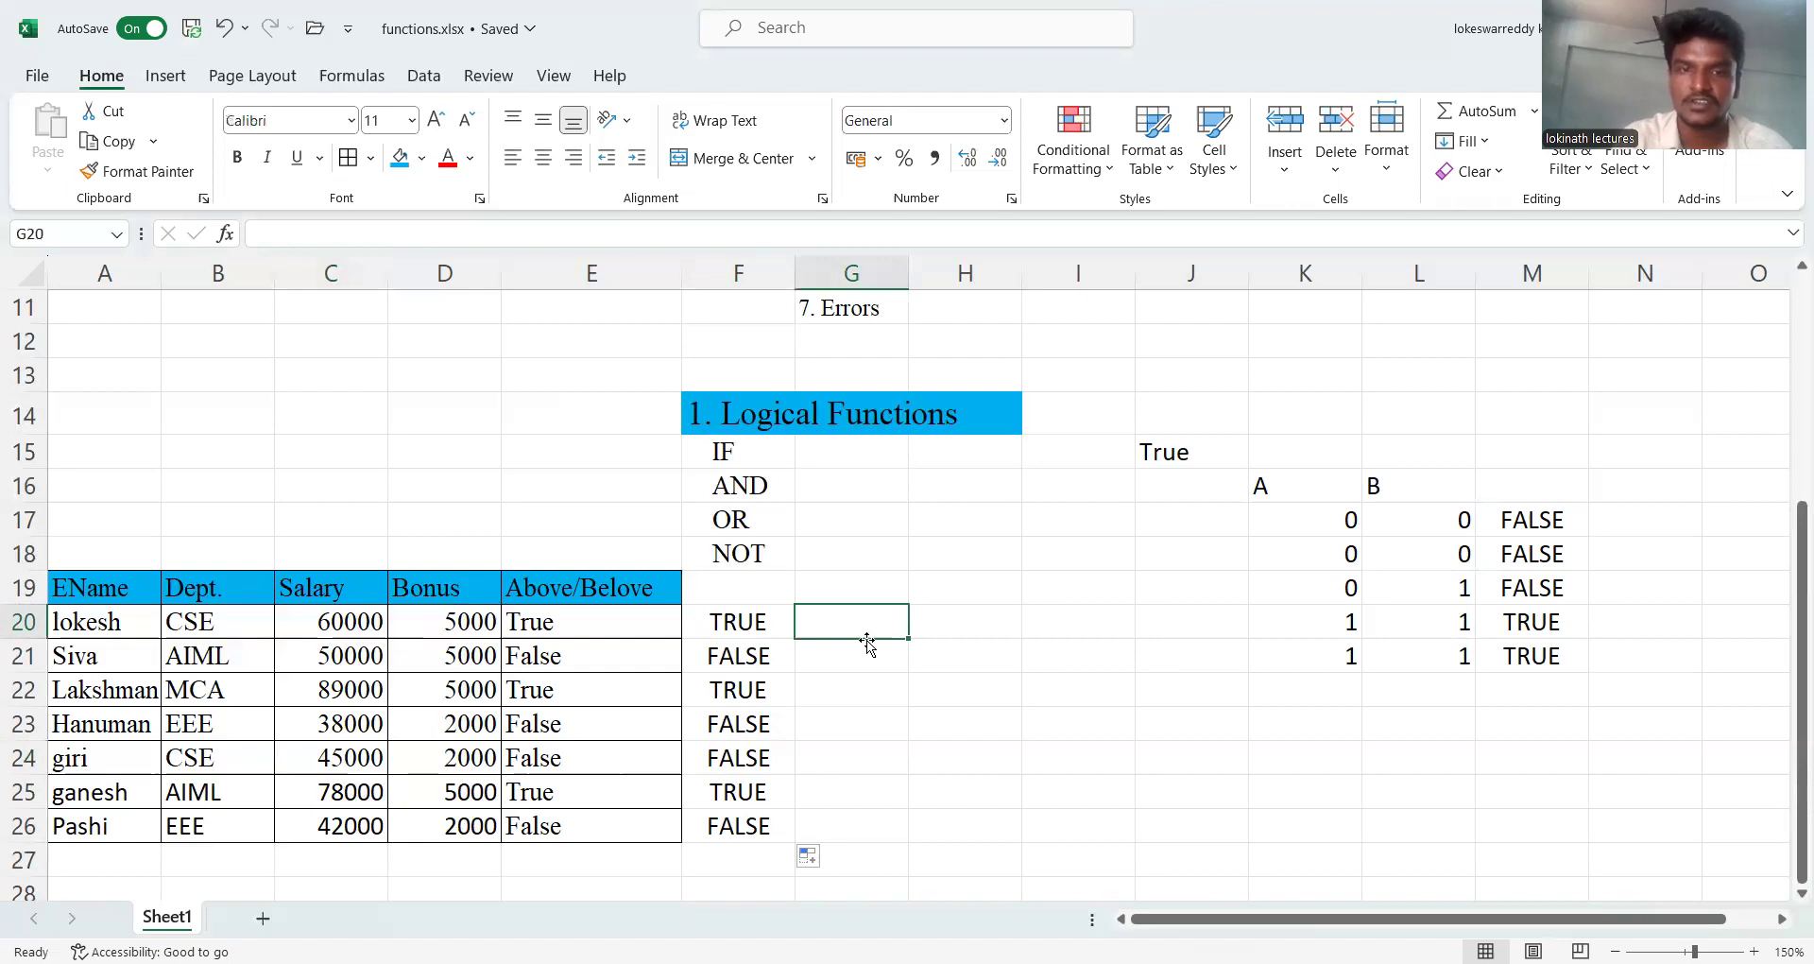
- Replace AND with OR in F20 so the formula reads =OR(C20>50000,D20>2000)
click(757, 523)
click(774, 609)
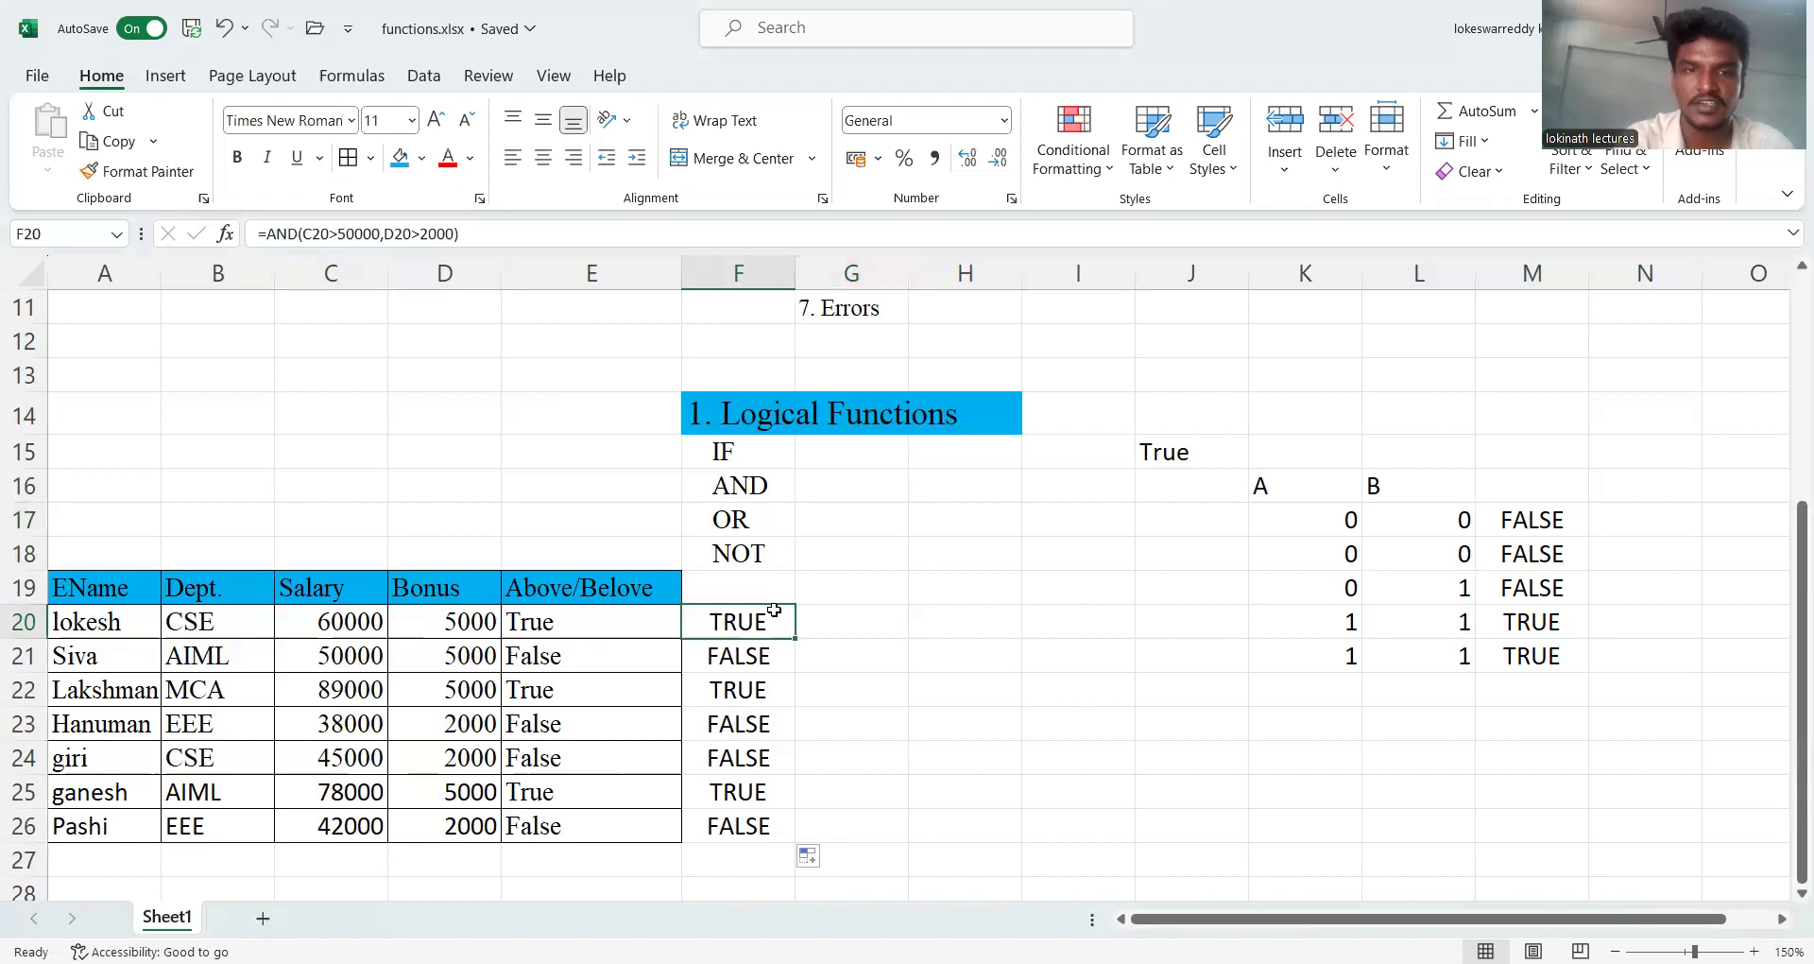
double_click(782, 631)
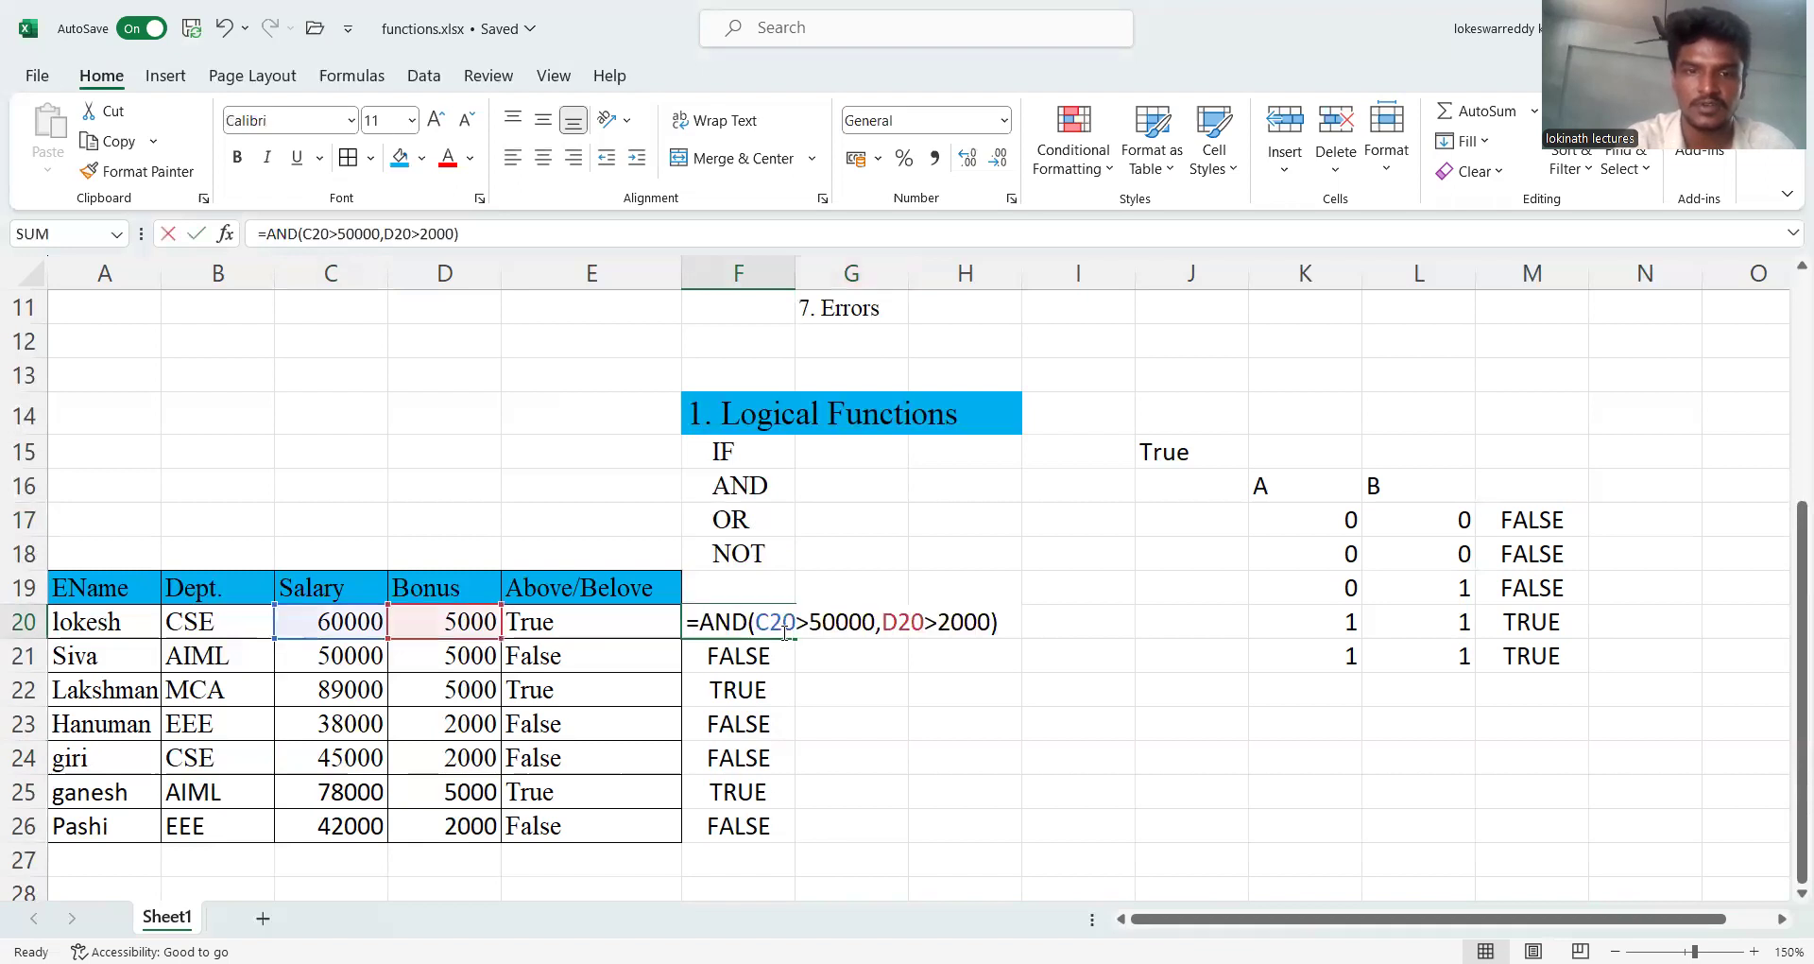
click(750, 624)
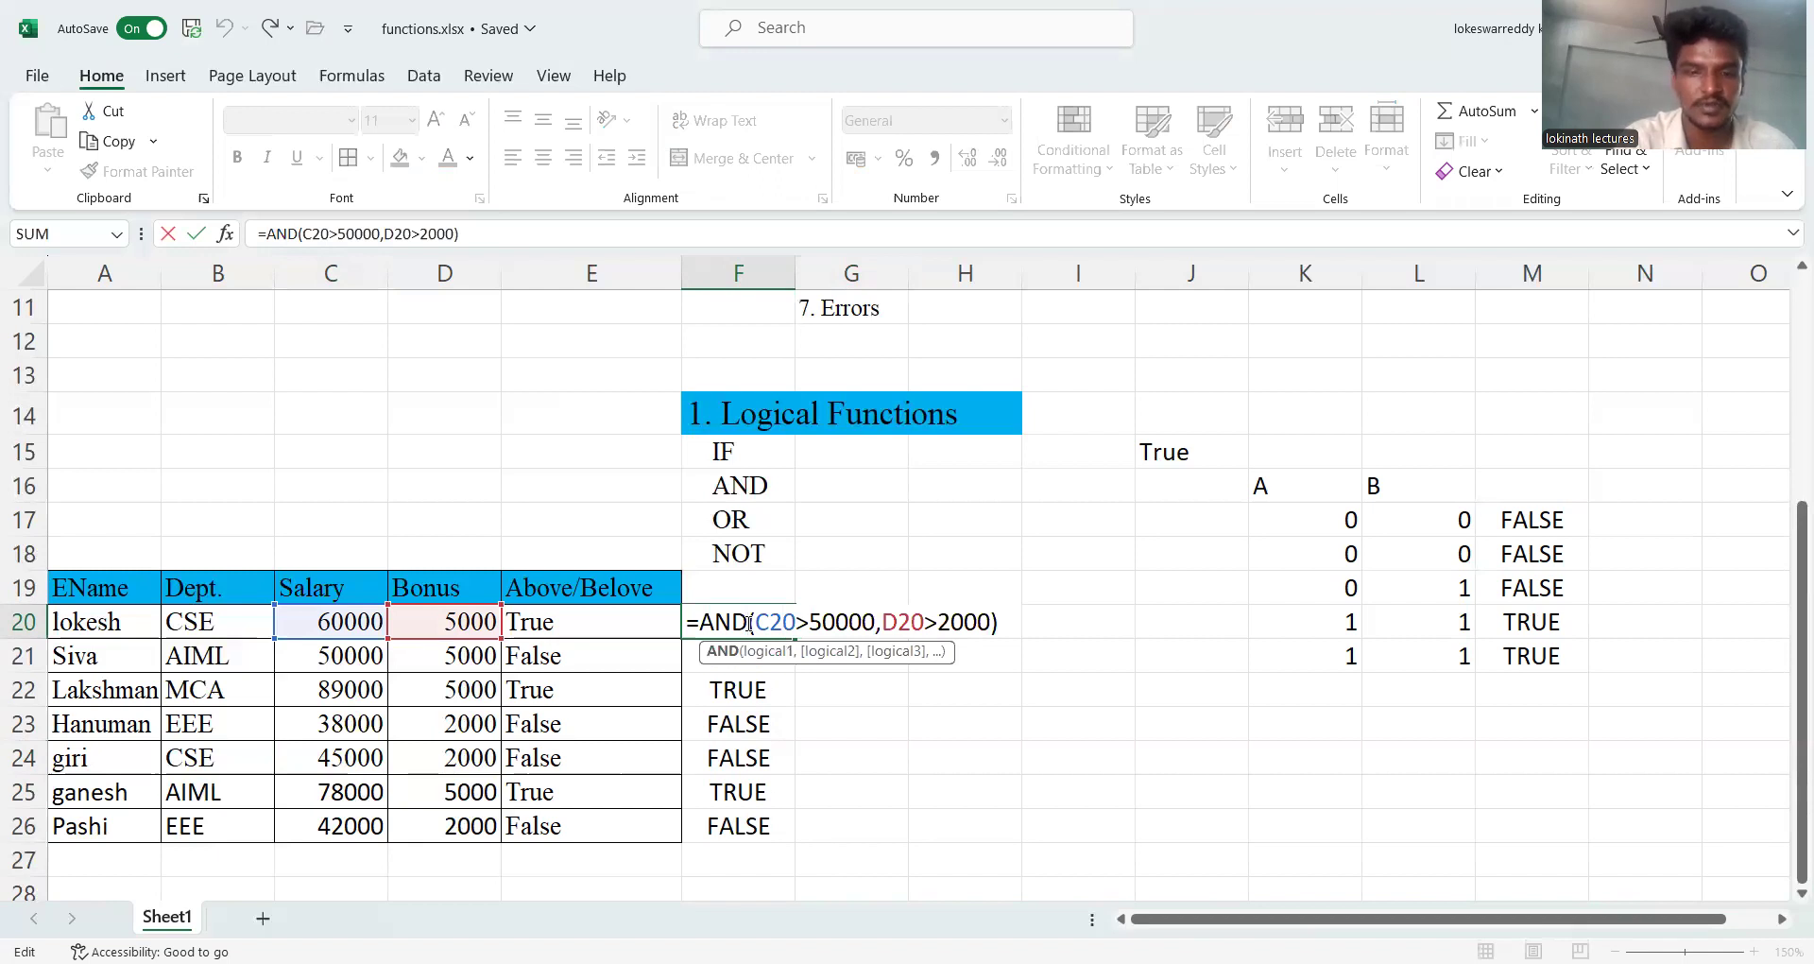
key(BackSpace)
key(BackSpace)
key(BackSpace)
text(or)
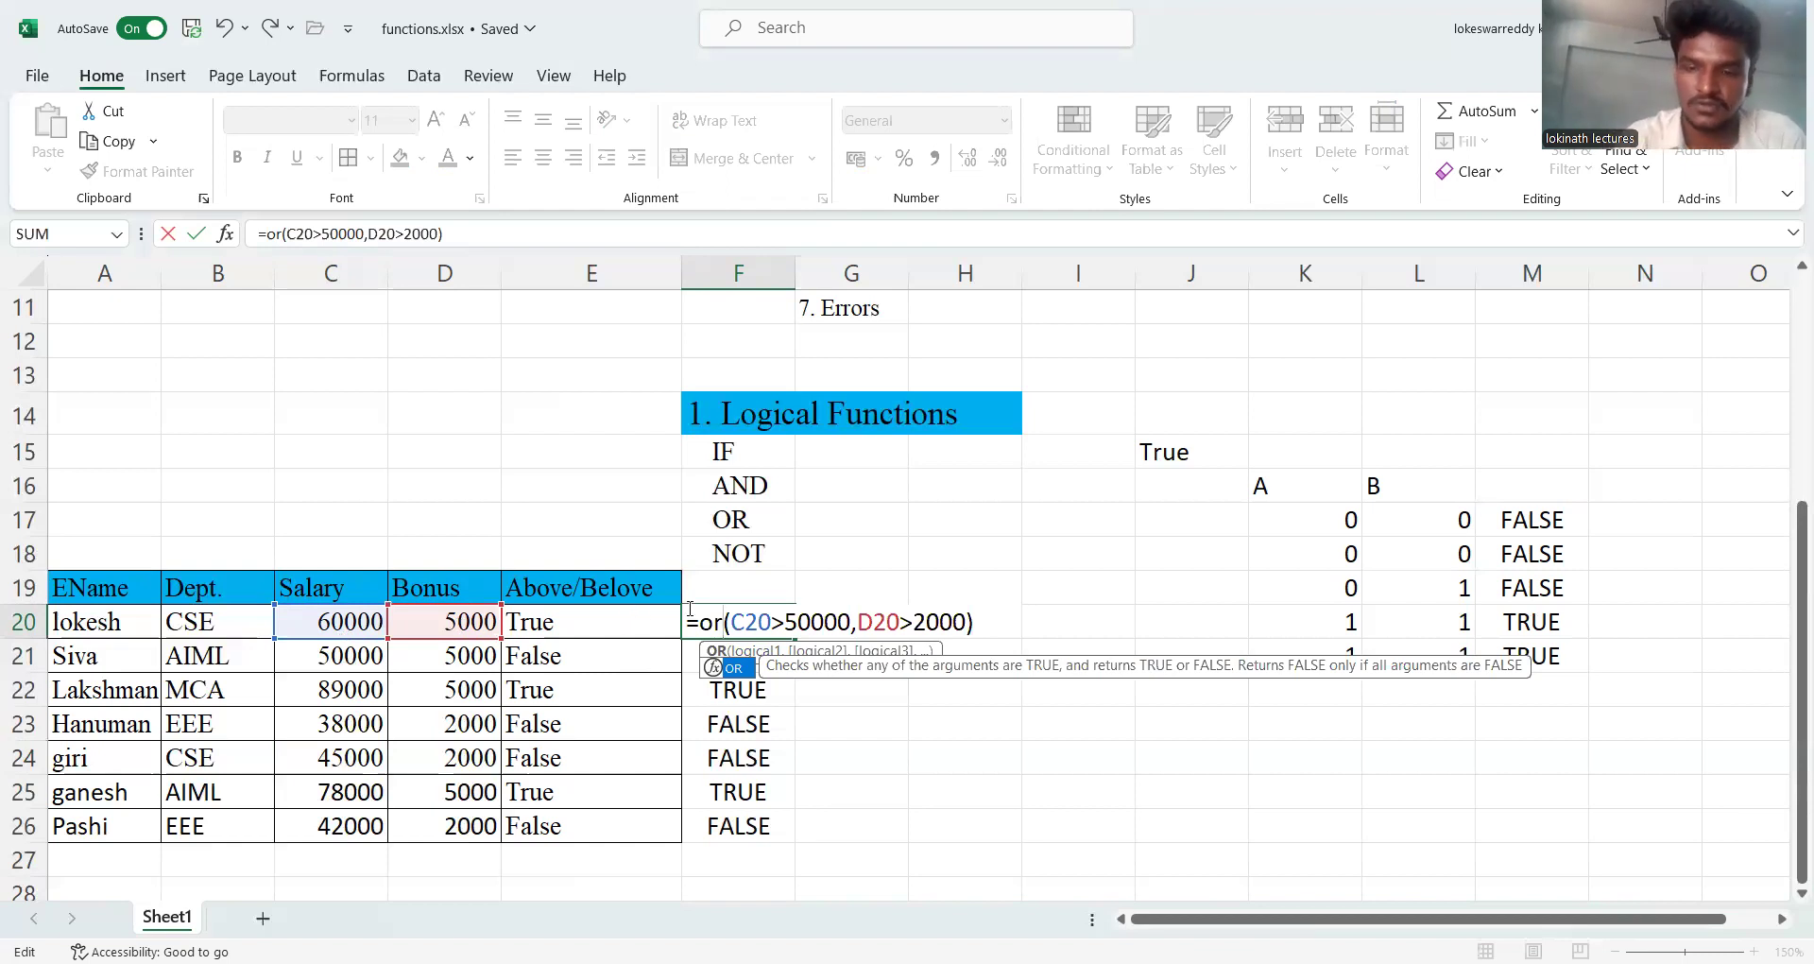
key(Return)
- Fill the OR formula from F20 down through F27 and clear the extra result in F27 below the salary table
drag(782, 619, 797, 630)
click(798, 628)
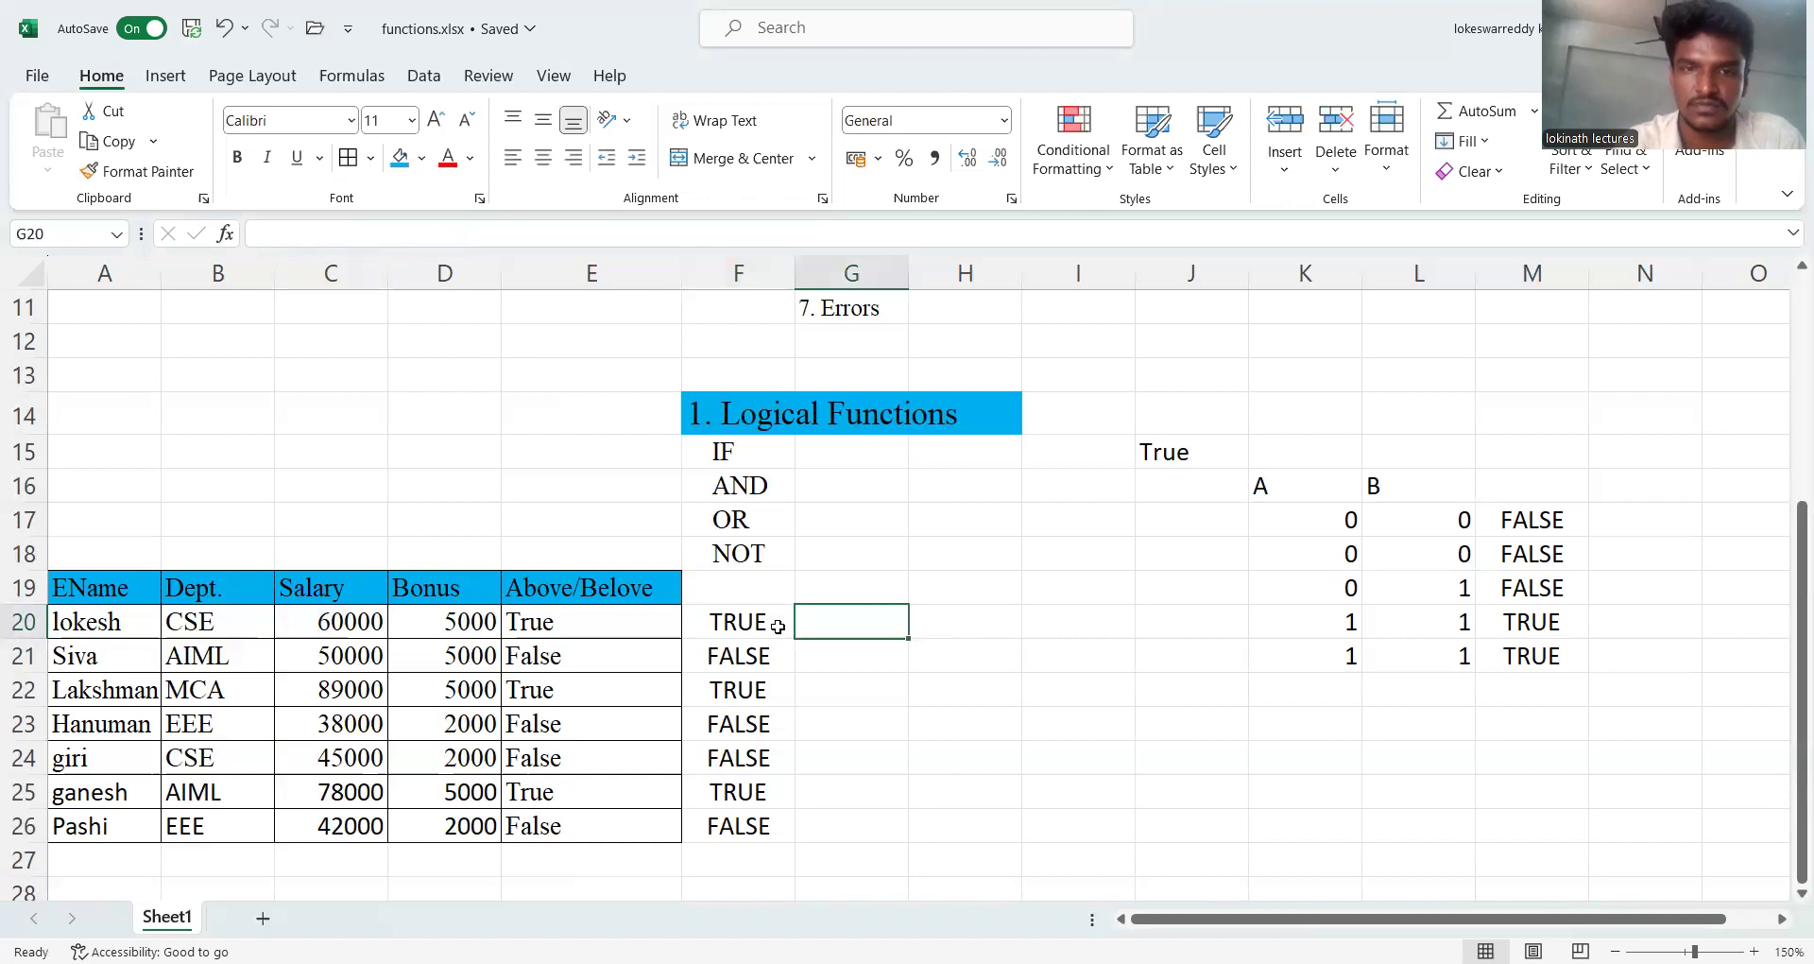
click(776, 627)
drag(795, 638, 778, 883)
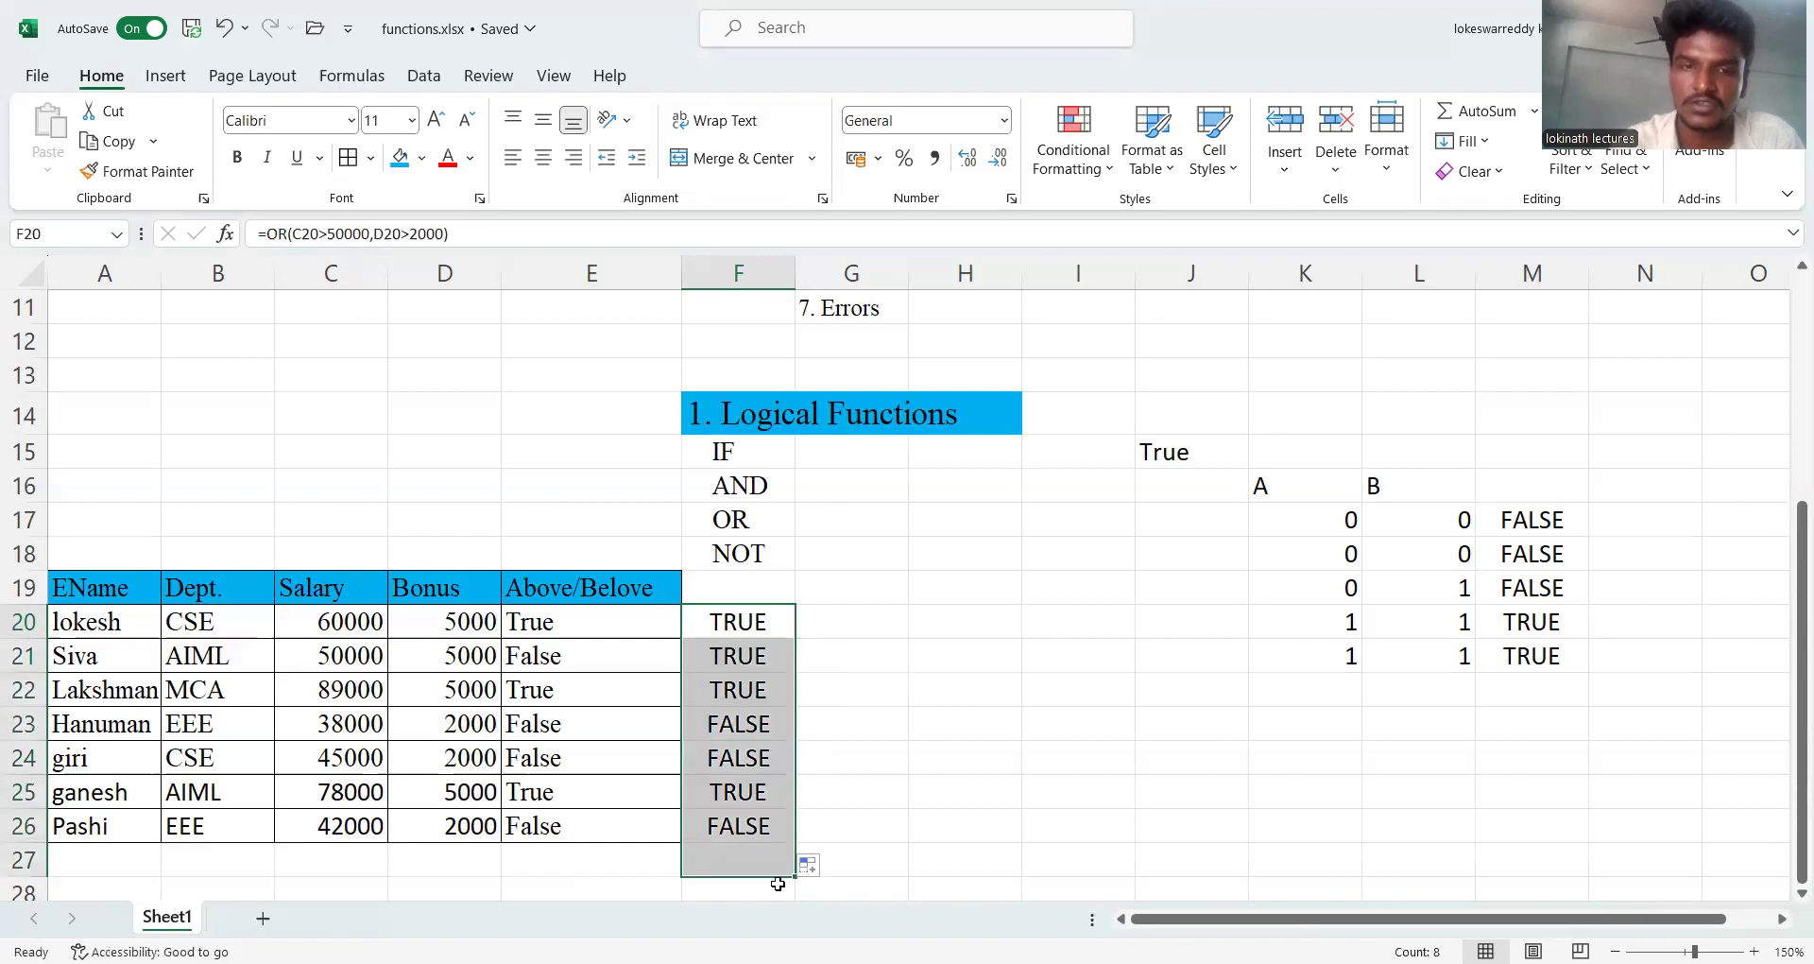
click(834, 814)
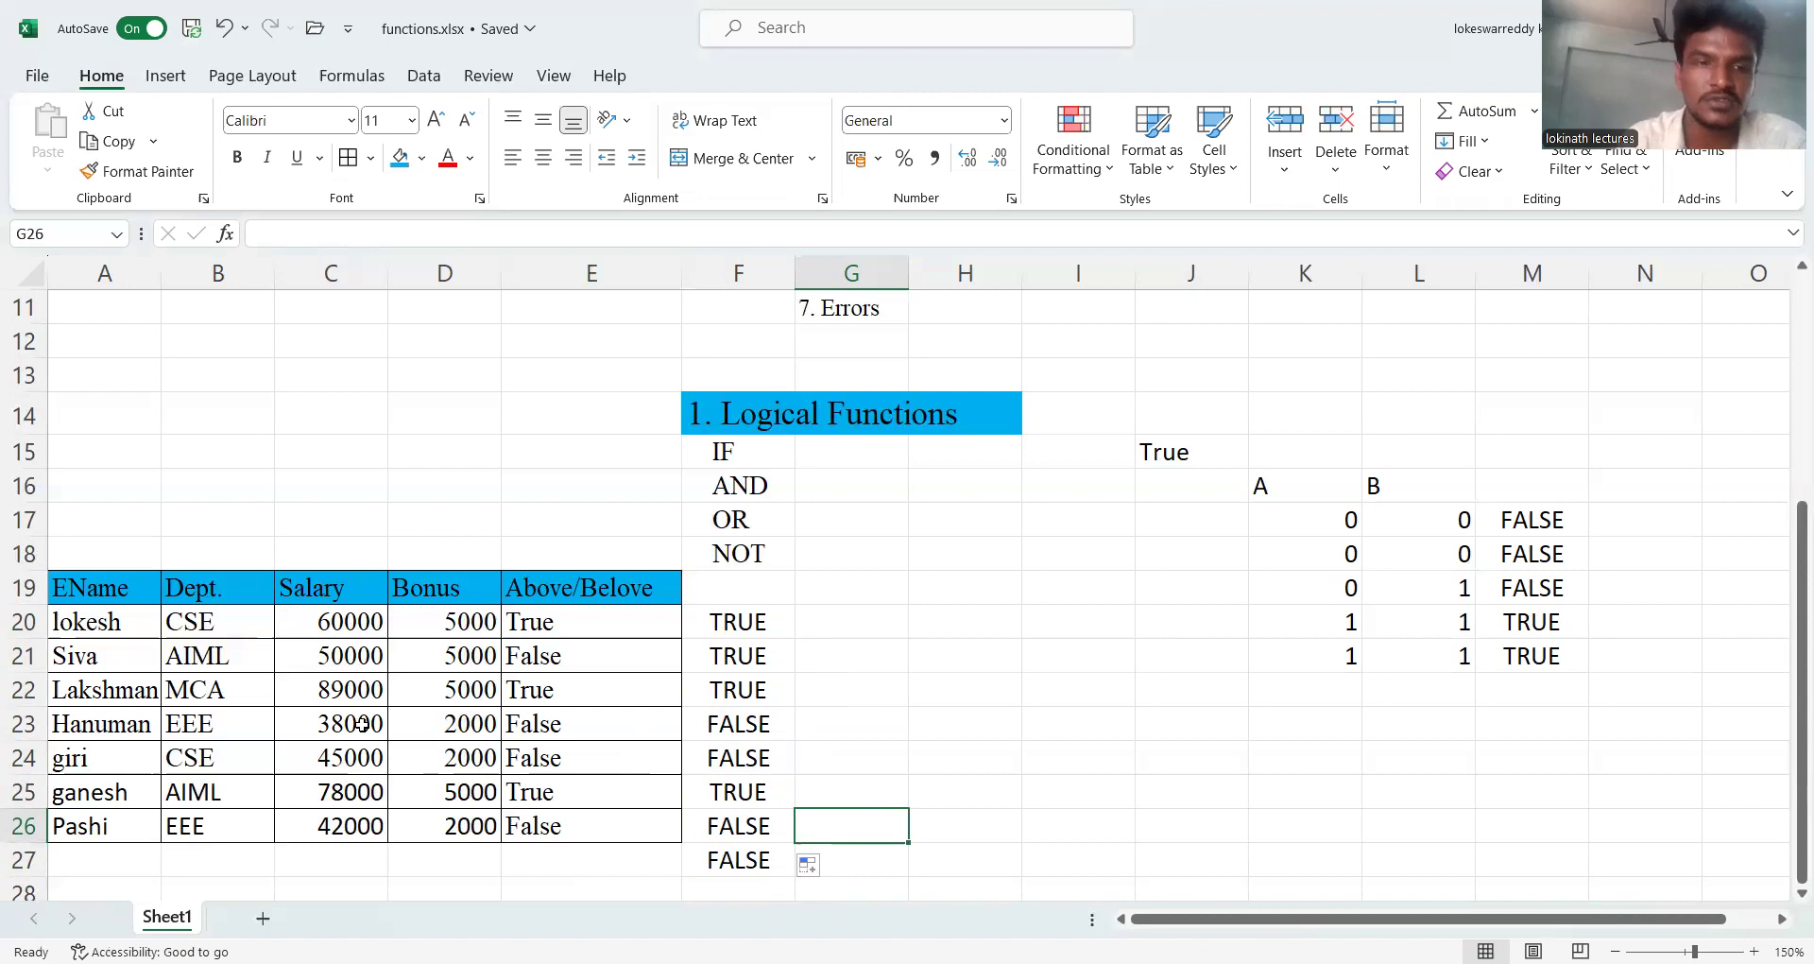
click(470, 726)
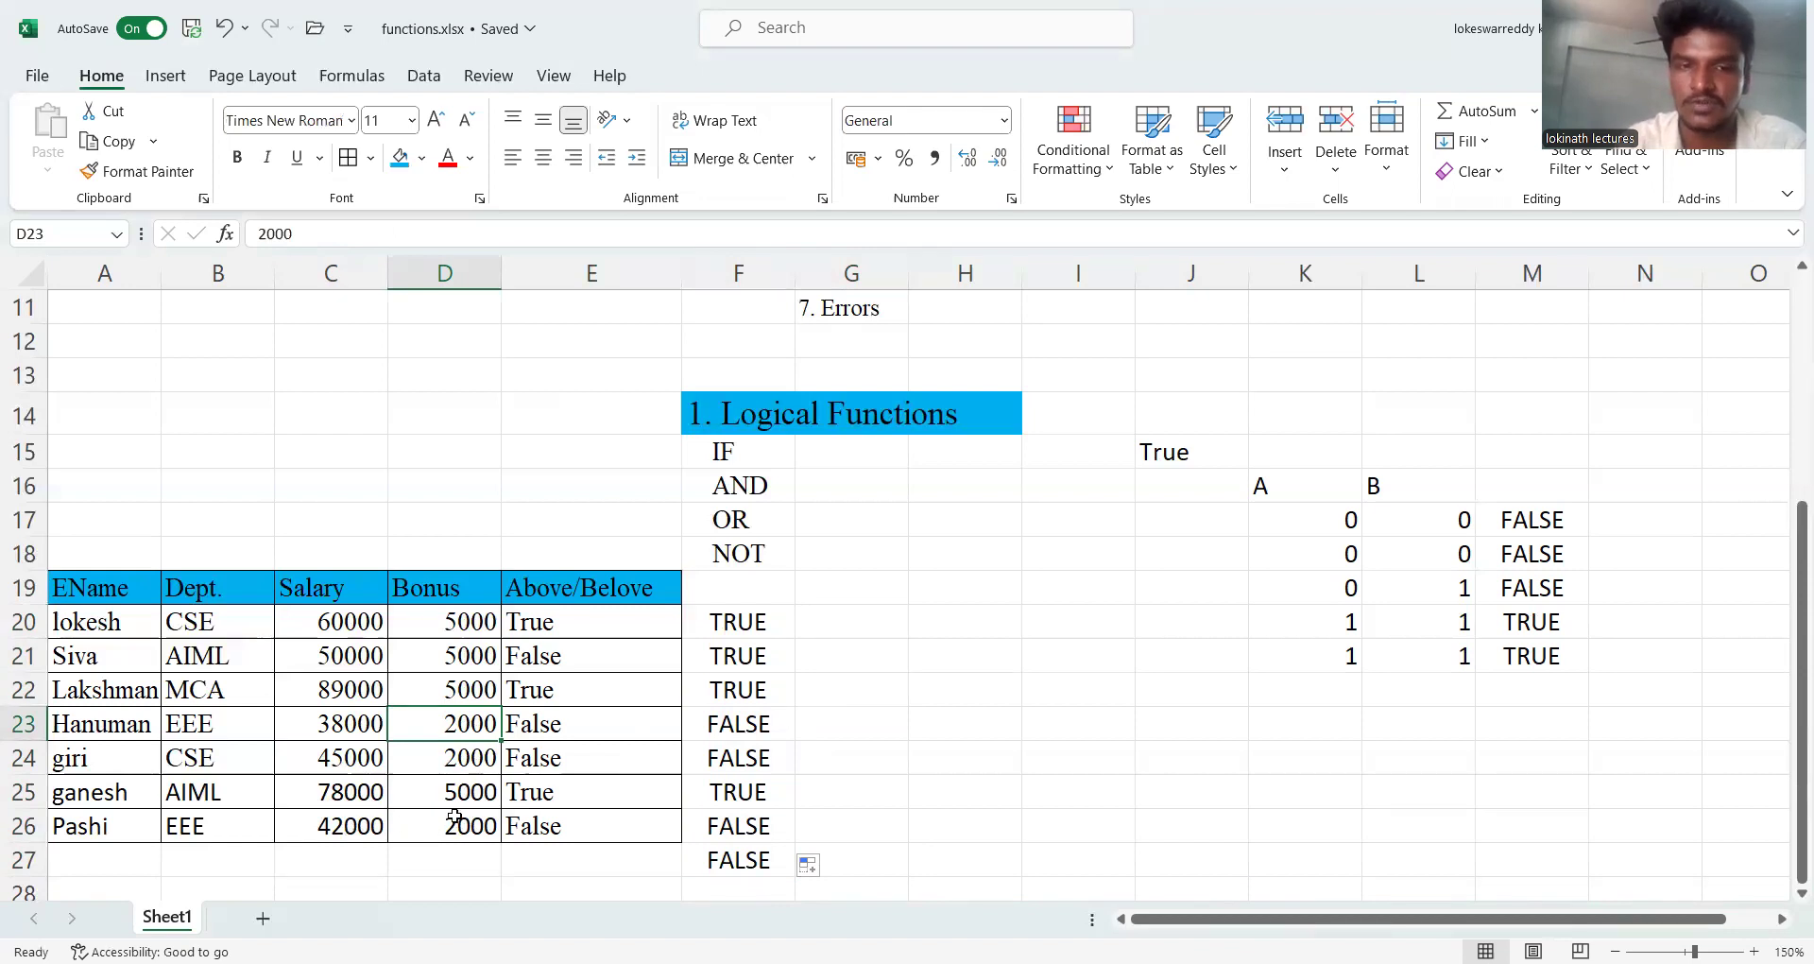
click(705, 855)
key(Delete)
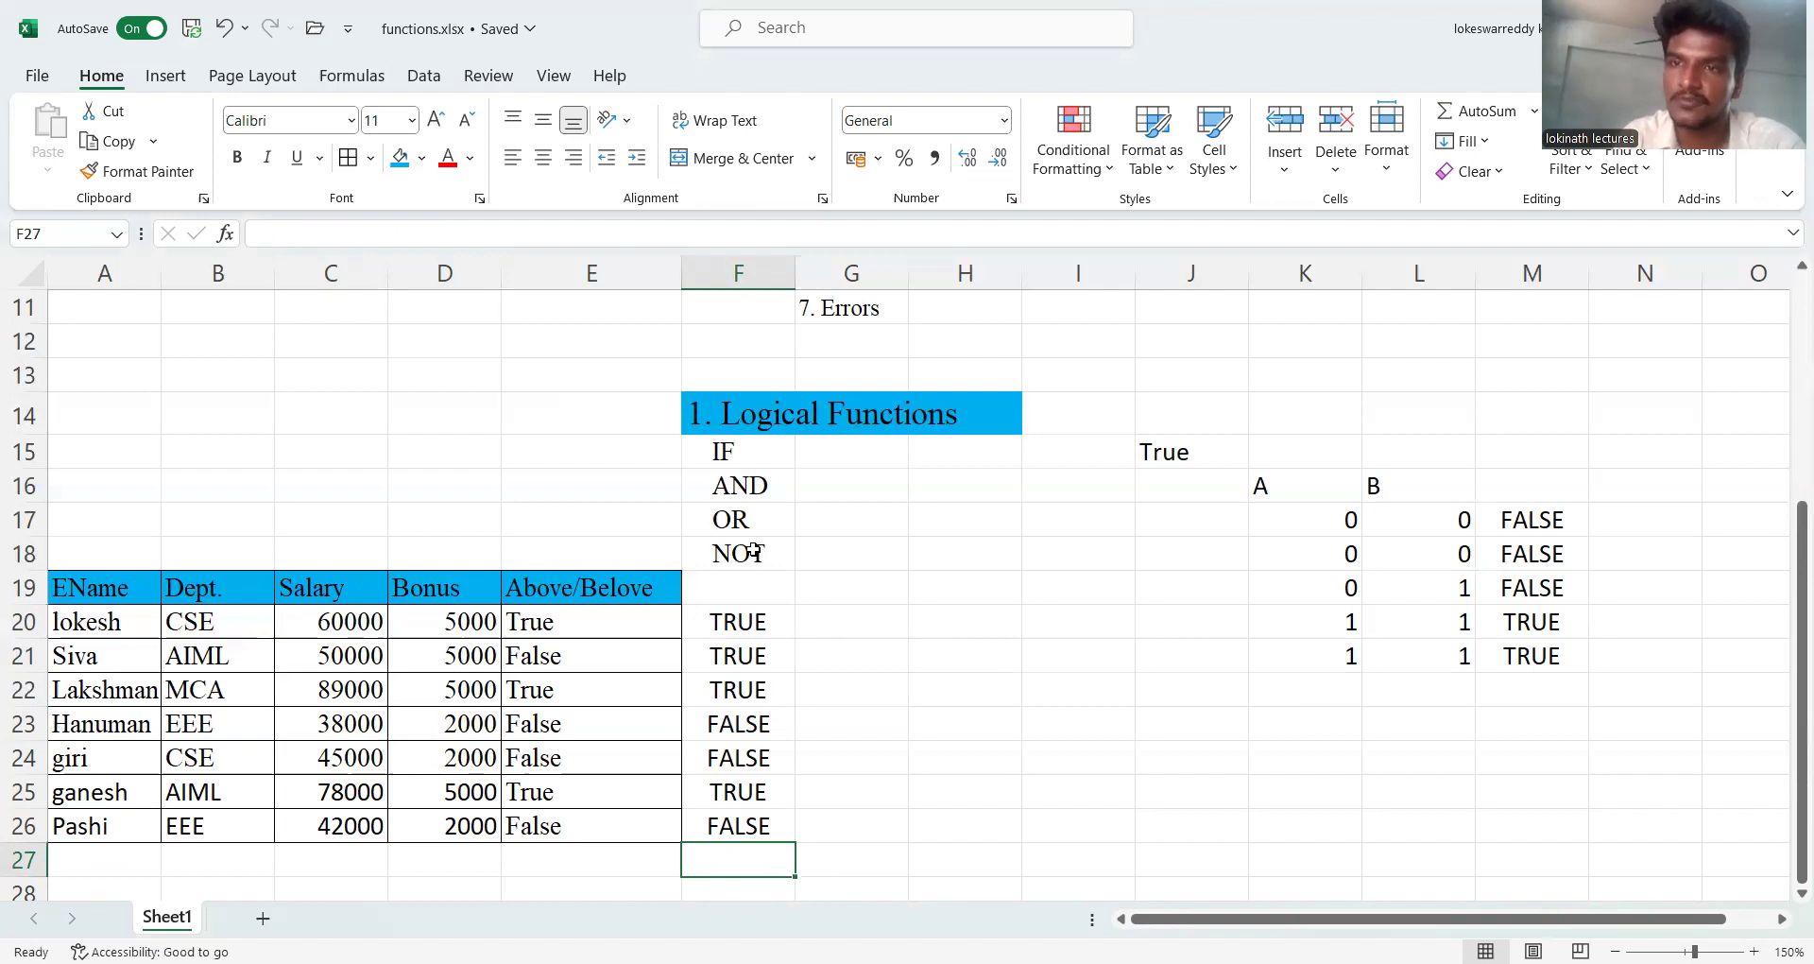
- Clear the OR results in F20:F26 beside the salary table
click(813, 626)
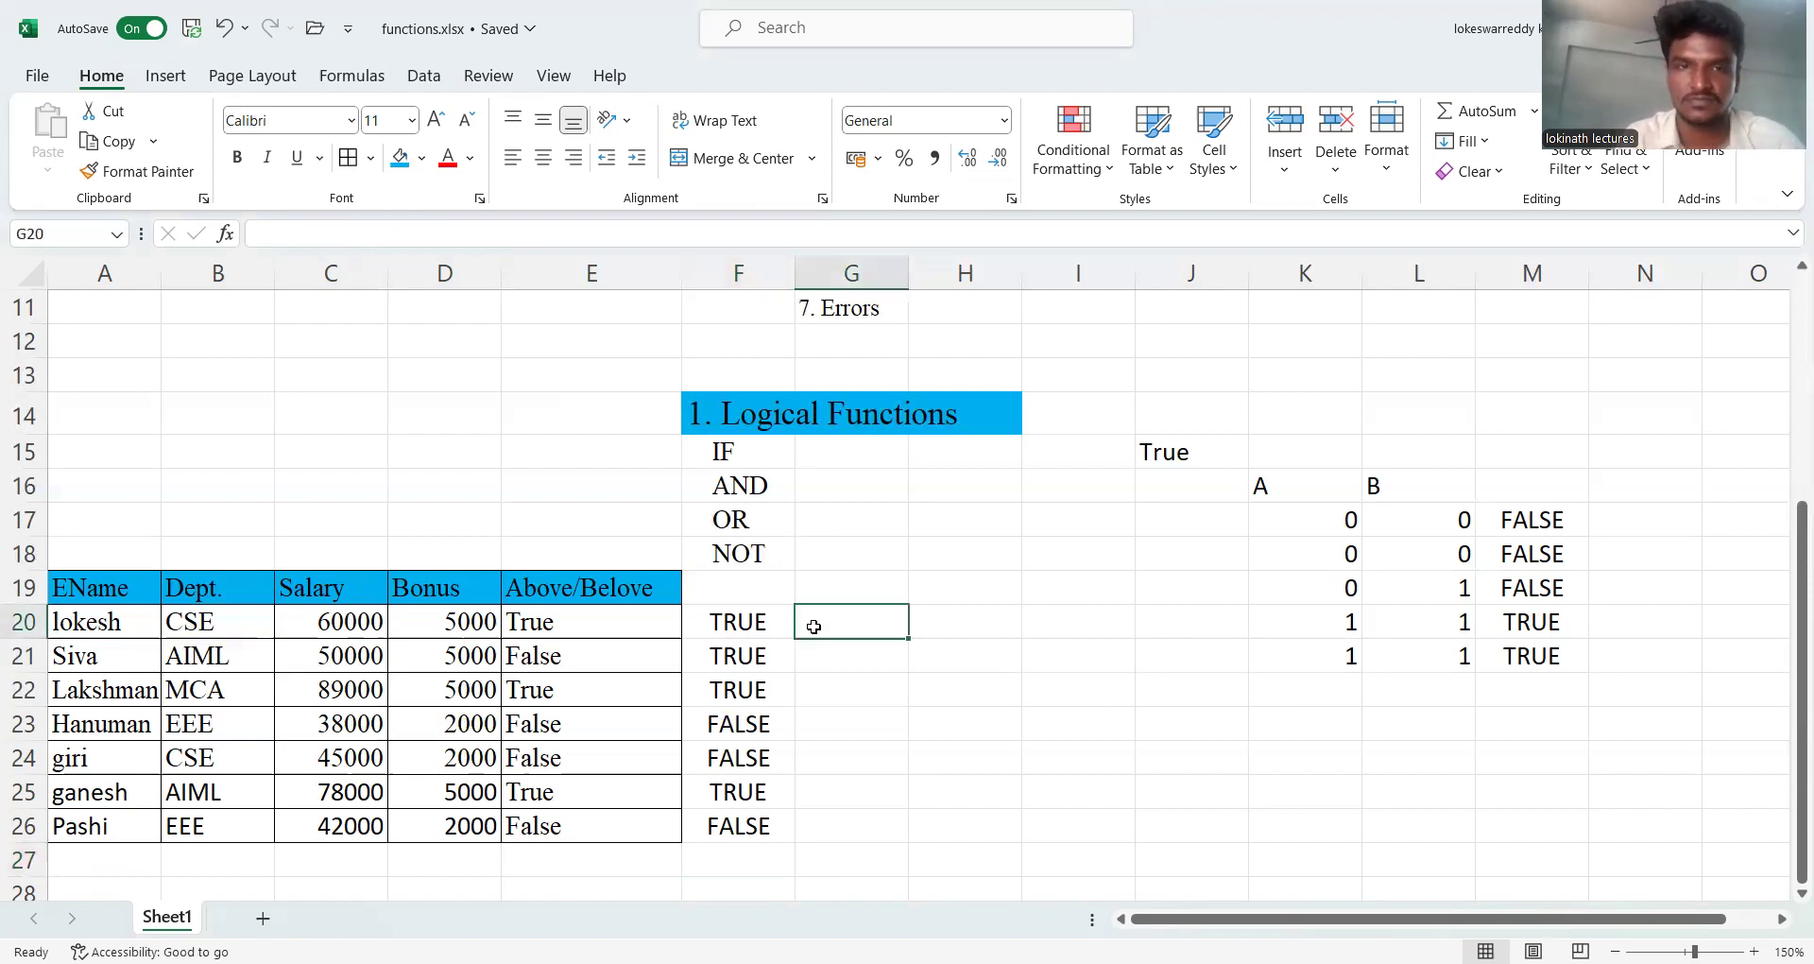
click(736, 607)
key(shift+Down)
key(shift+Down)
key(shift+Down)
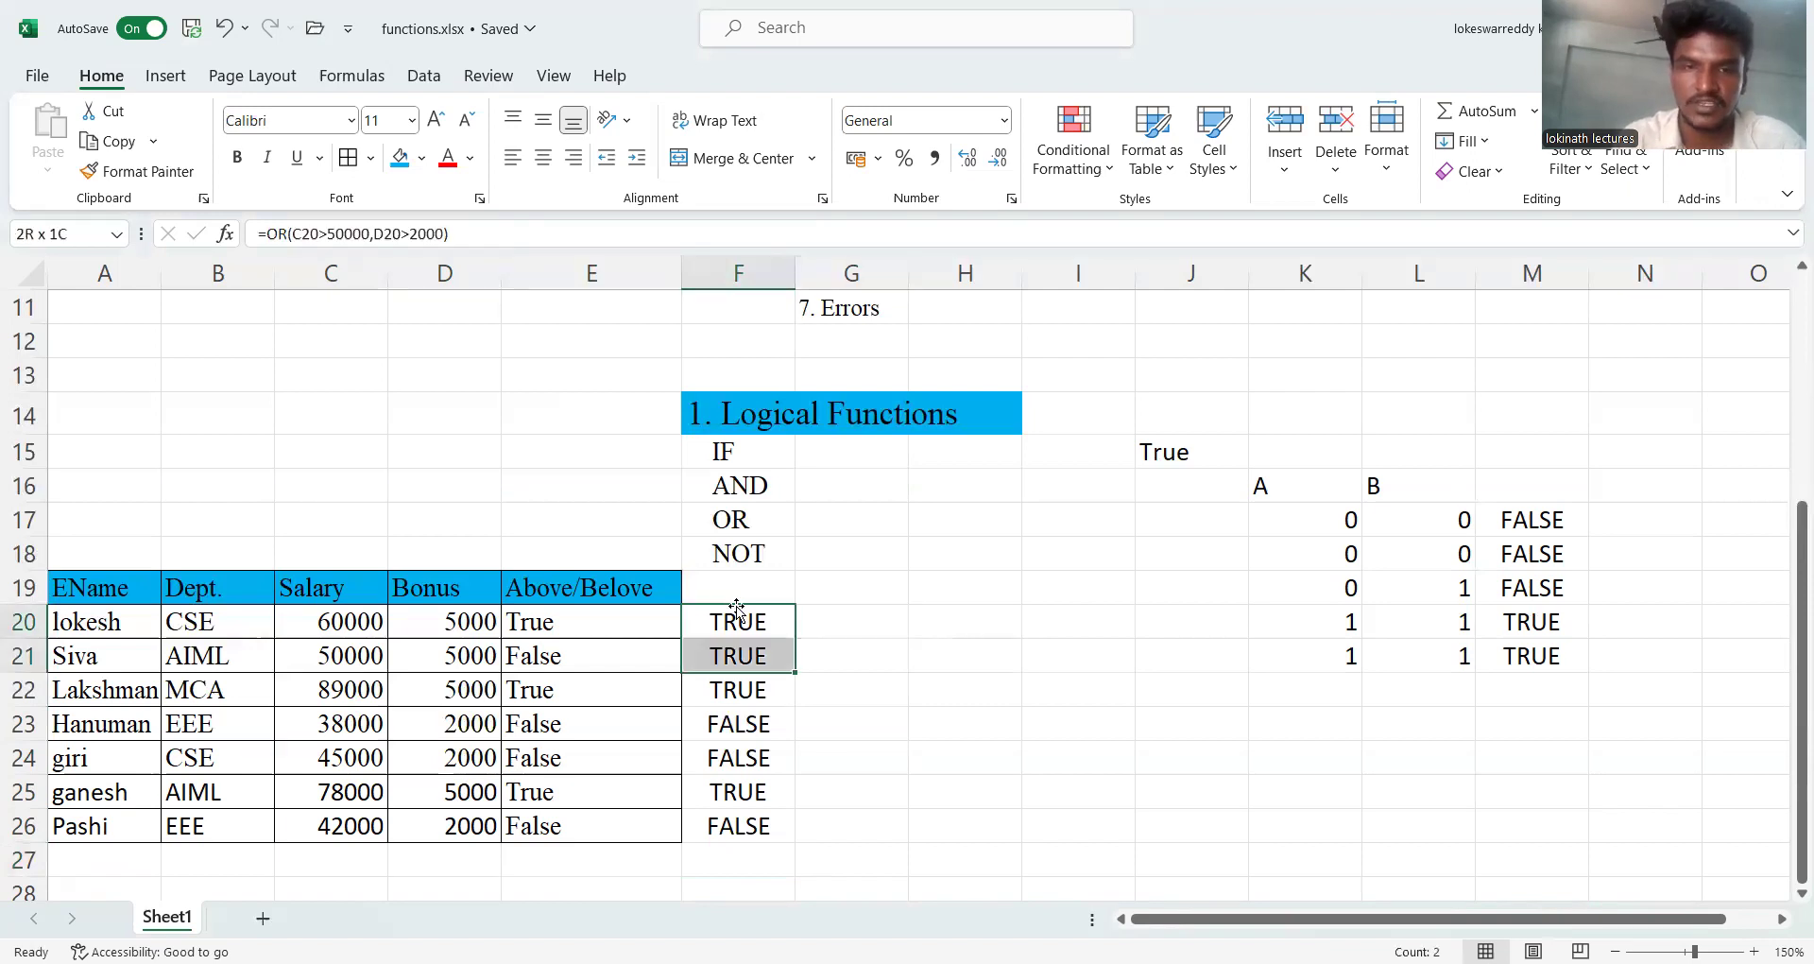
key(shift+Down)
key(shift+Down)
key(shift+Down)
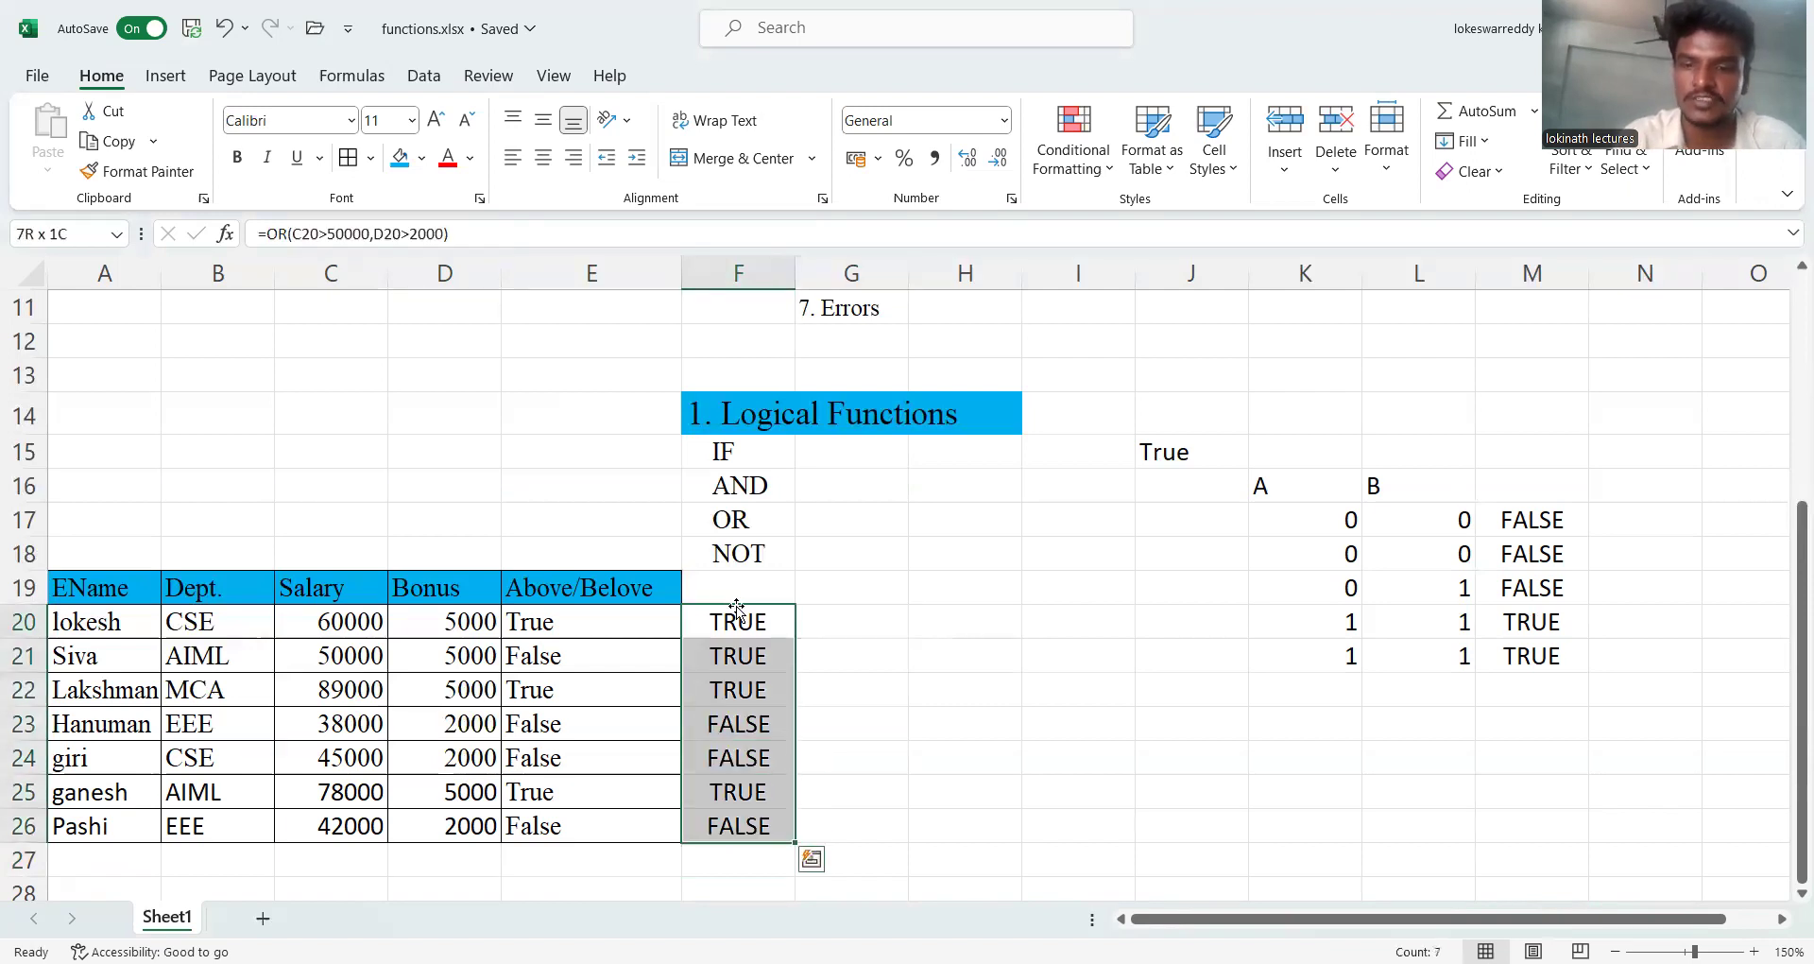
key(Delete)
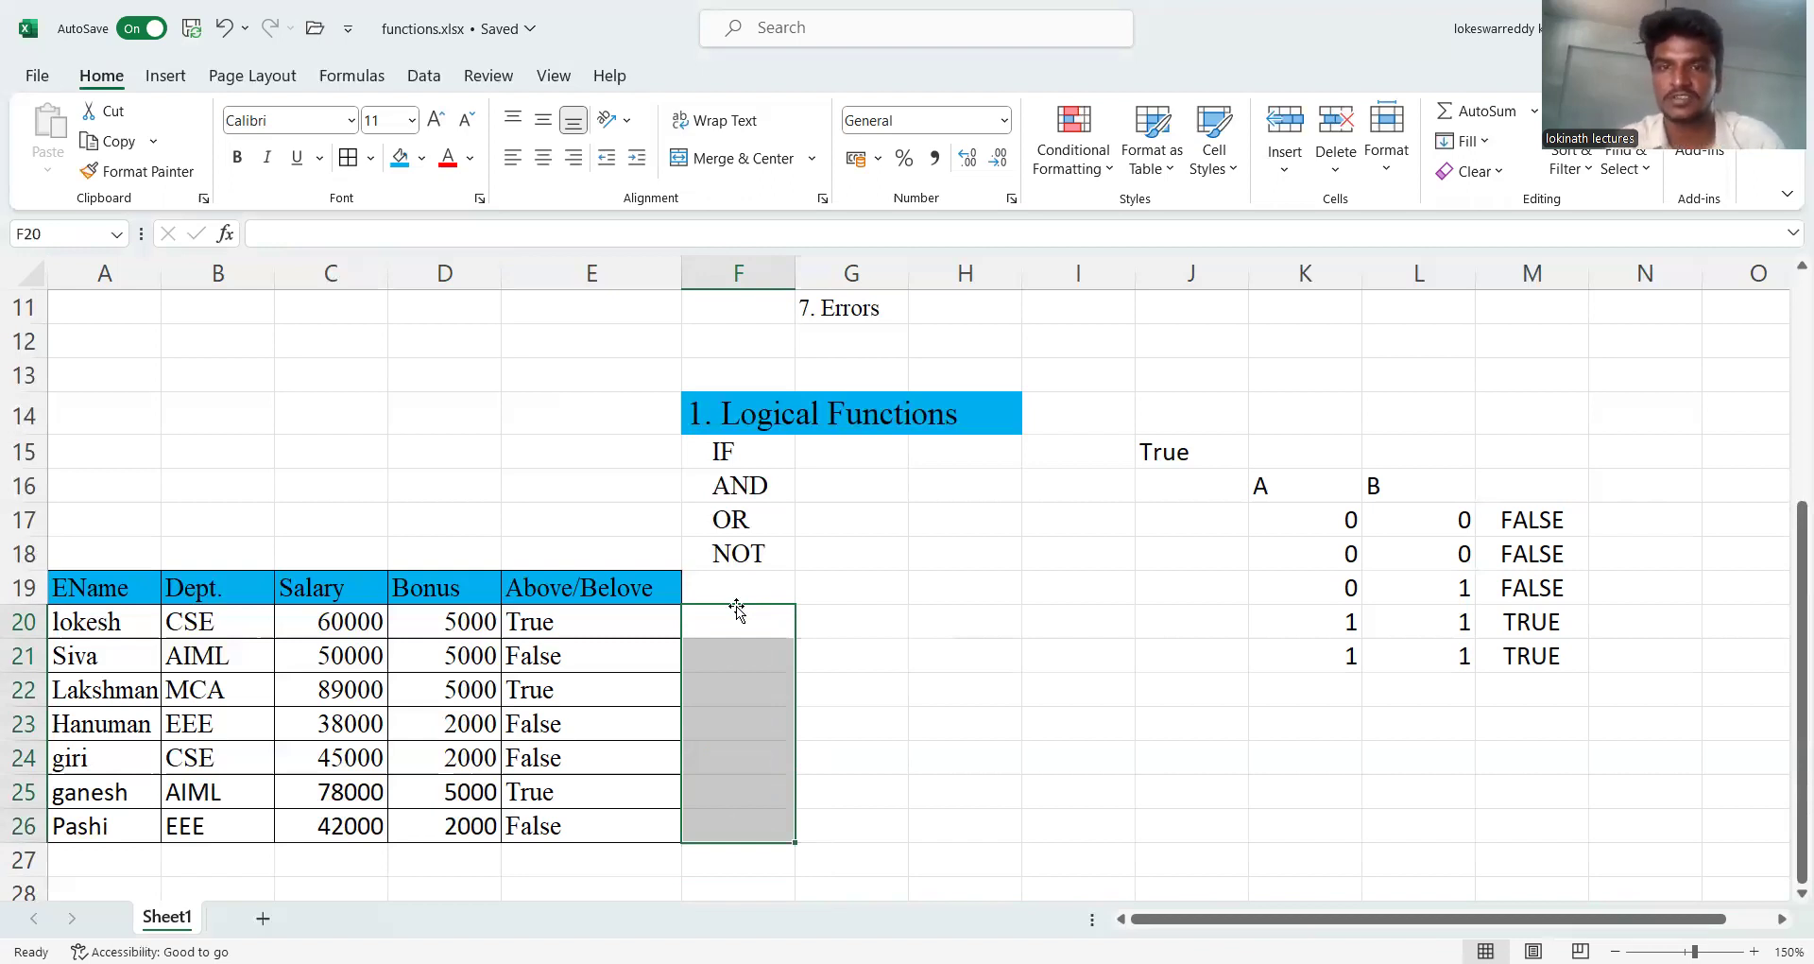
- Clear the range J15:M21 holding the IF example and the A/B table with its AND results
click(1193, 444)
key(shift+Down)
key(shift+Down)
key(shift+Down)
key(shift+Down)
key(shift+Down)
key(shift+Down)
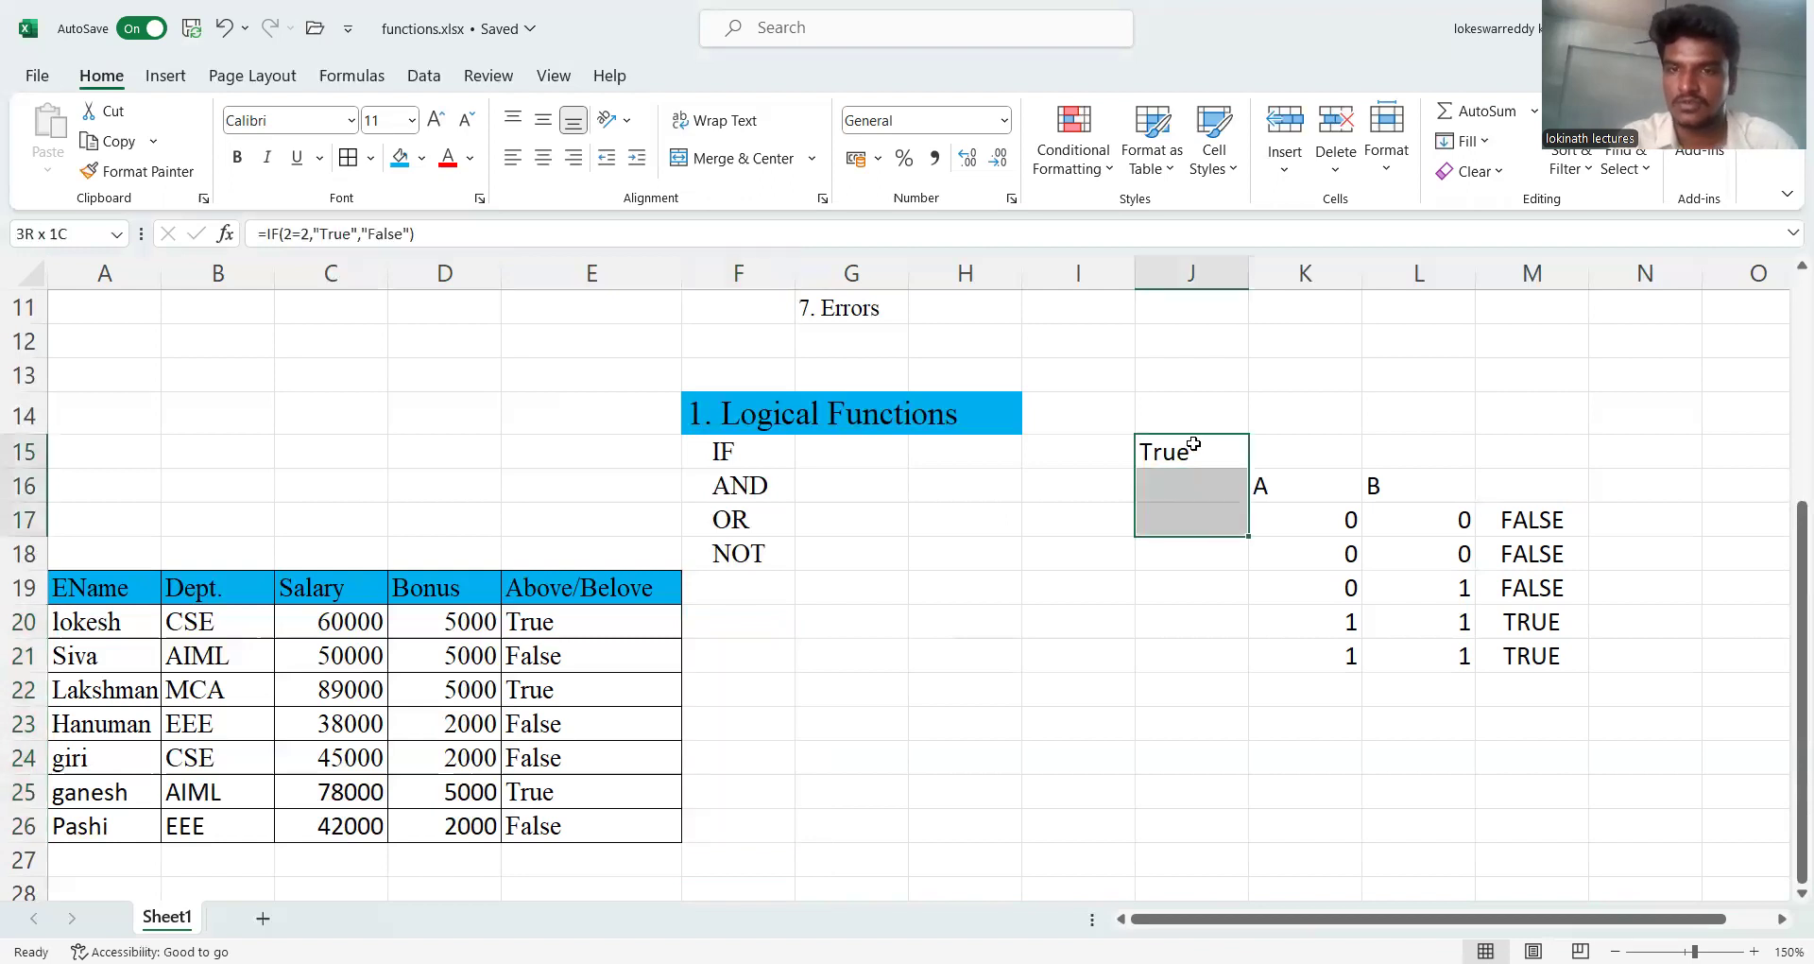
key(shift+Right)
key(shift+Right)
key(shift+Right)
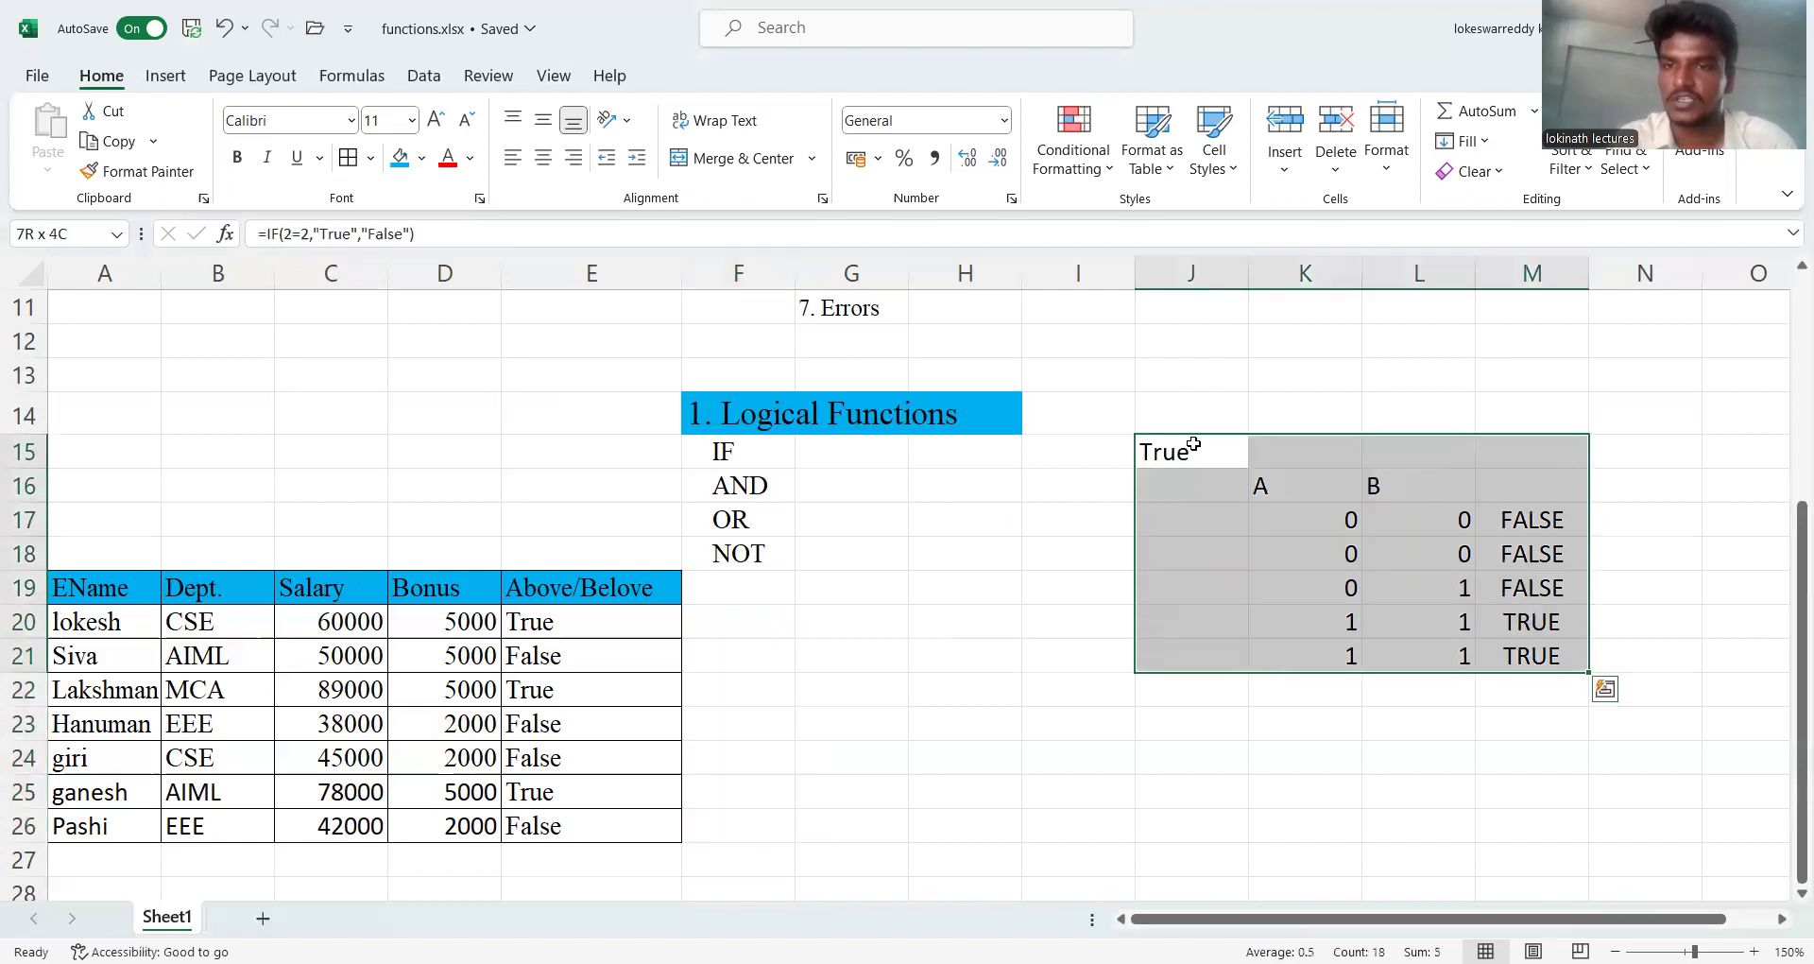
key(Delete)
click(882, 678)
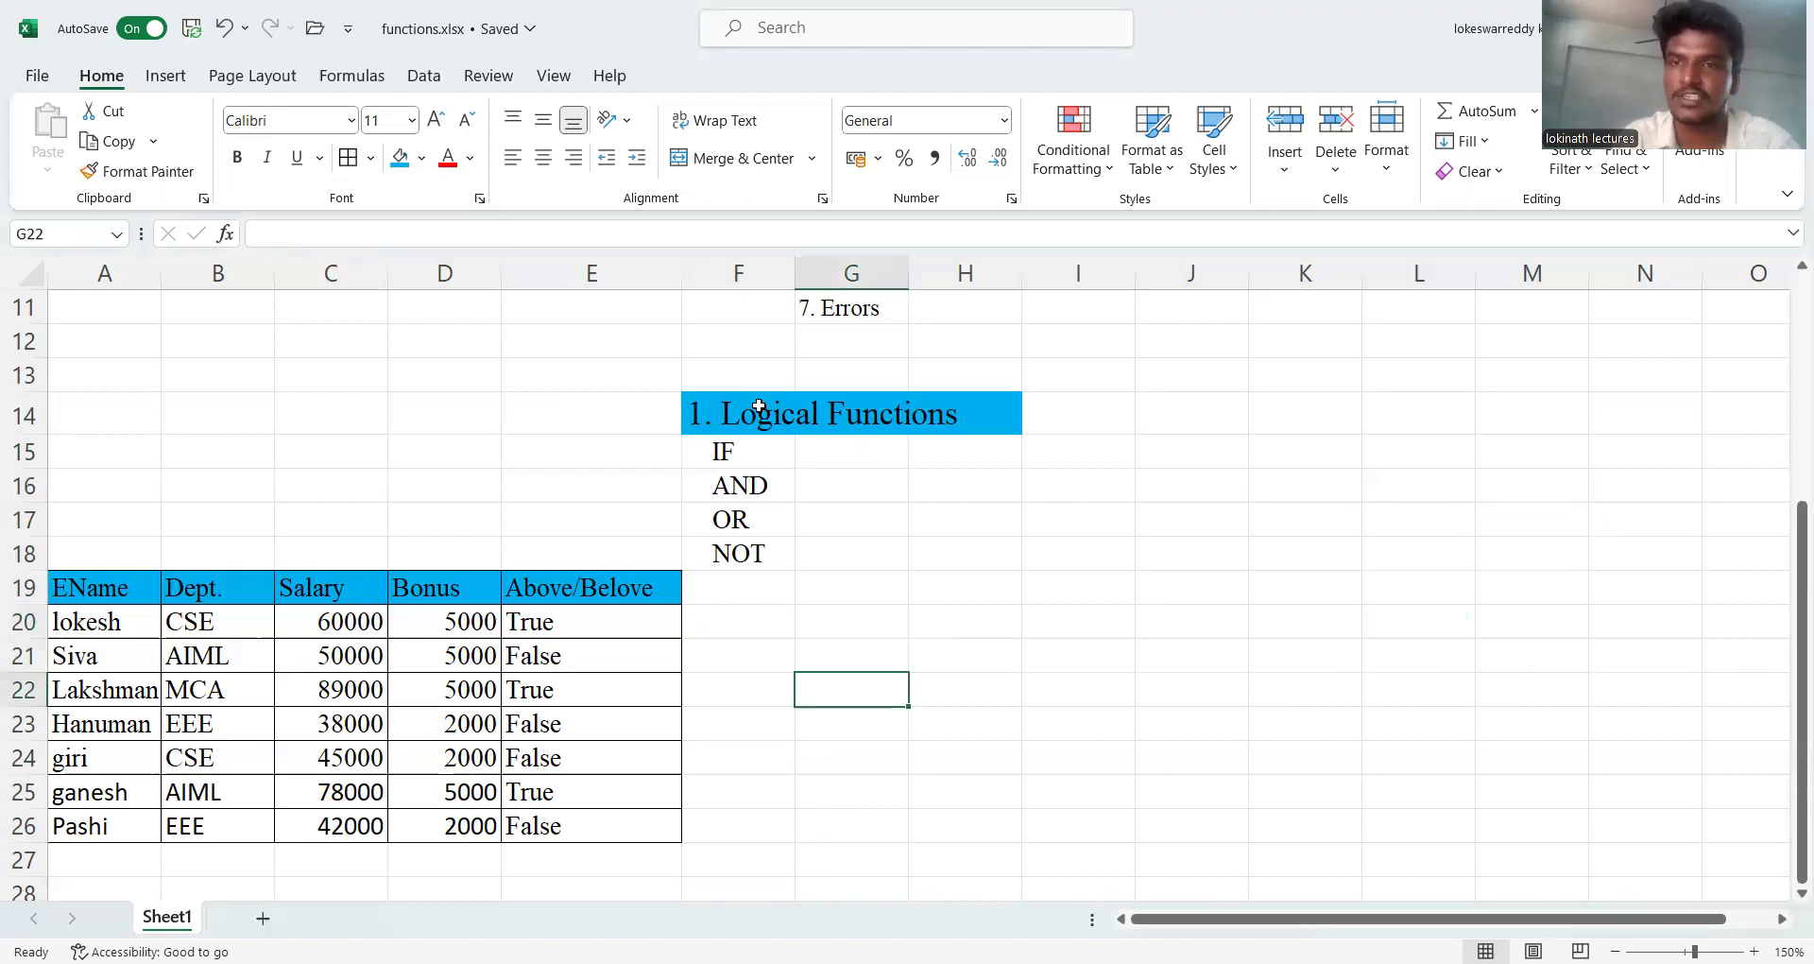
click(749, 480)
click(746, 460)
click(746, 486)
click(743, 519)
click(740, 553)
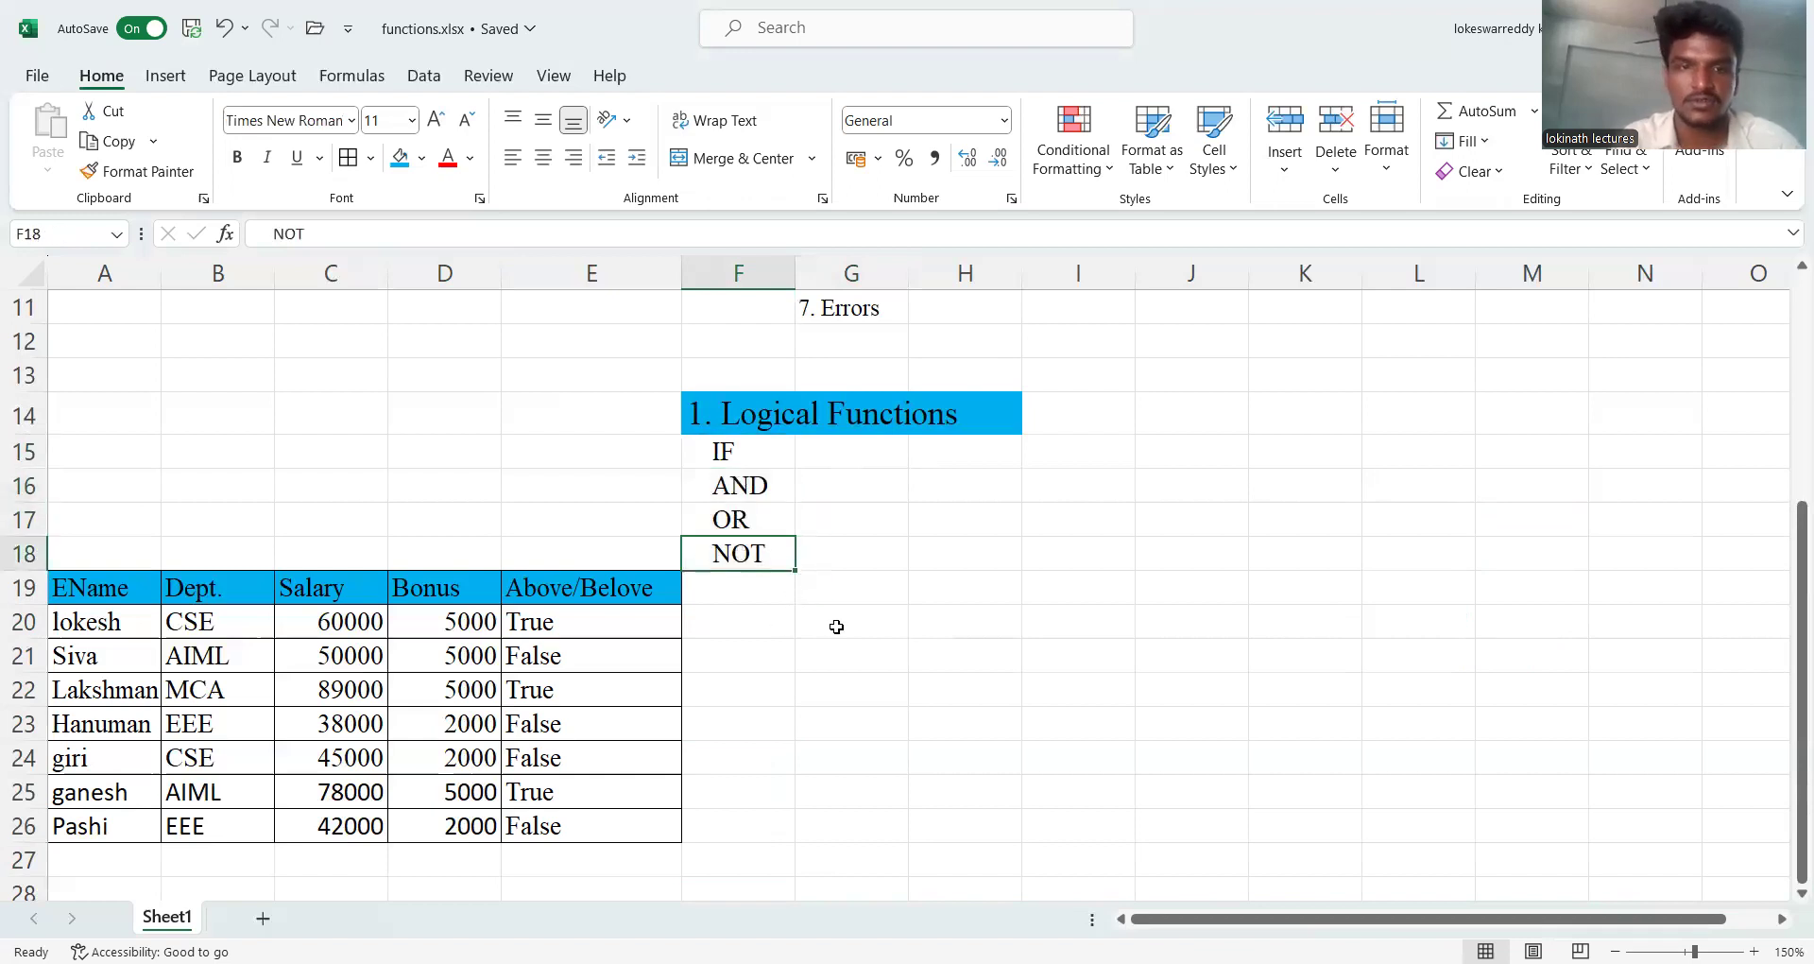
- Clear the Above/Belove column contents in E20:E27
click(606, 612)
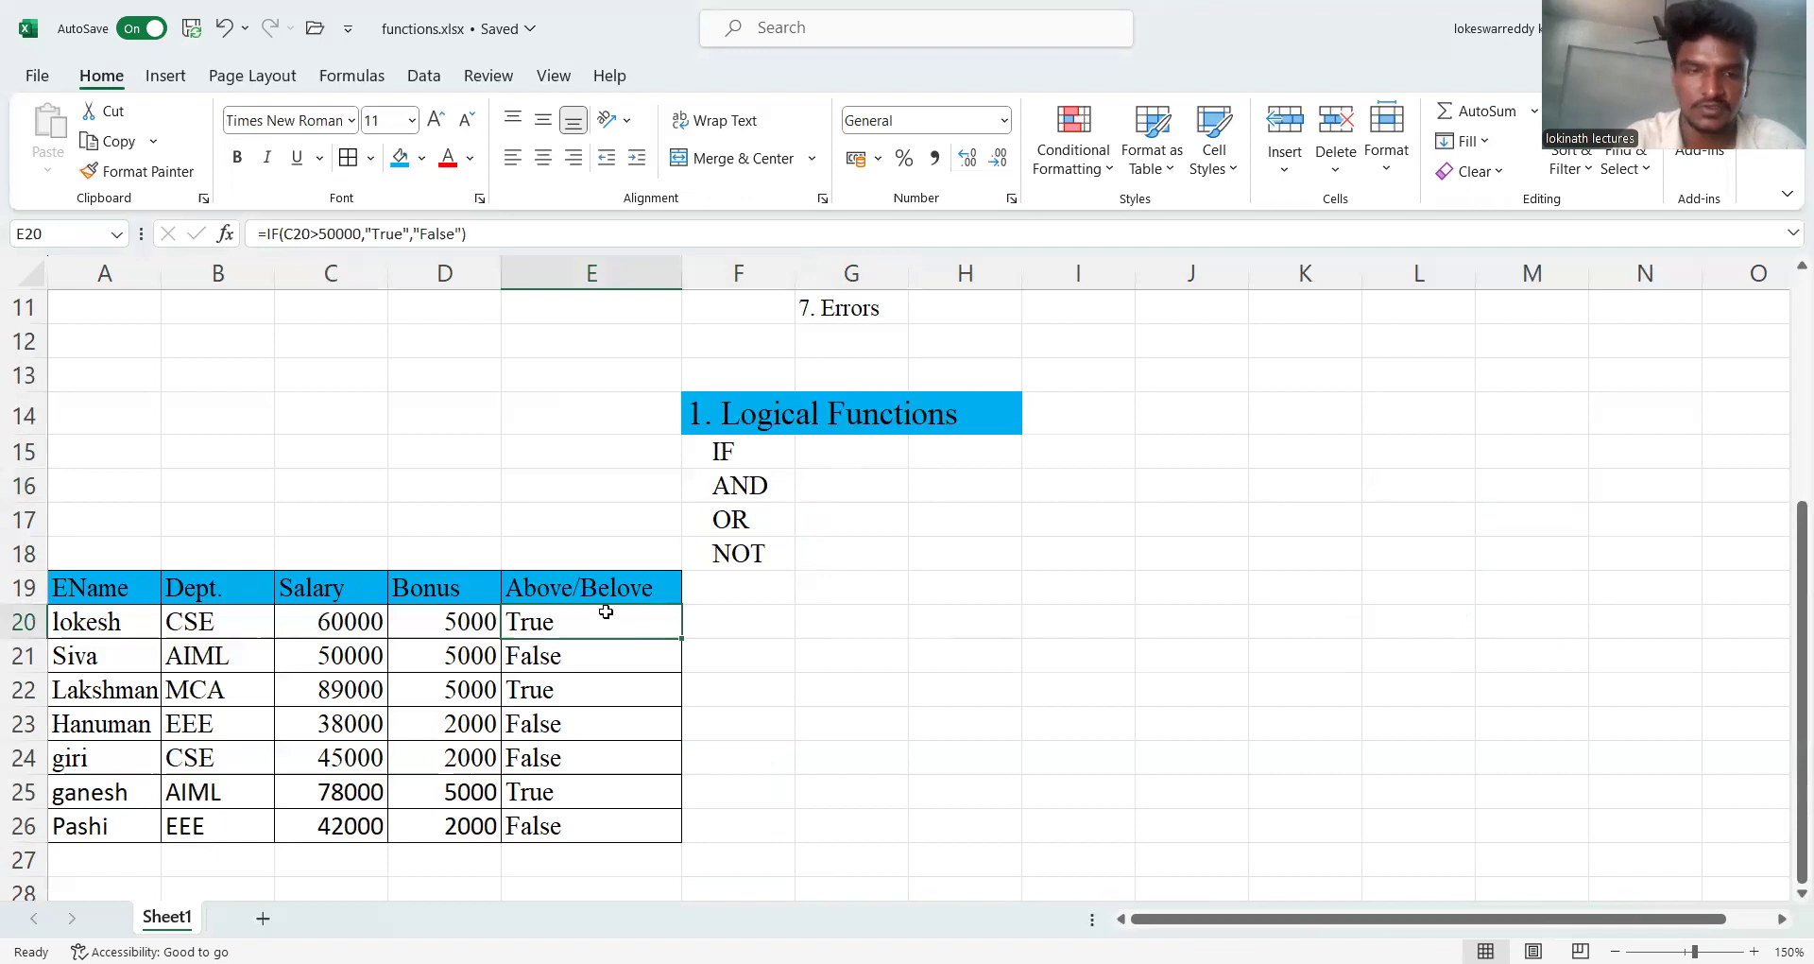
key(shift+Down)
key(shift+Down)
key(shift+Down)
key(shift+Down)
key(shift+Down)
key(shift+Down)
key(shift+Down)
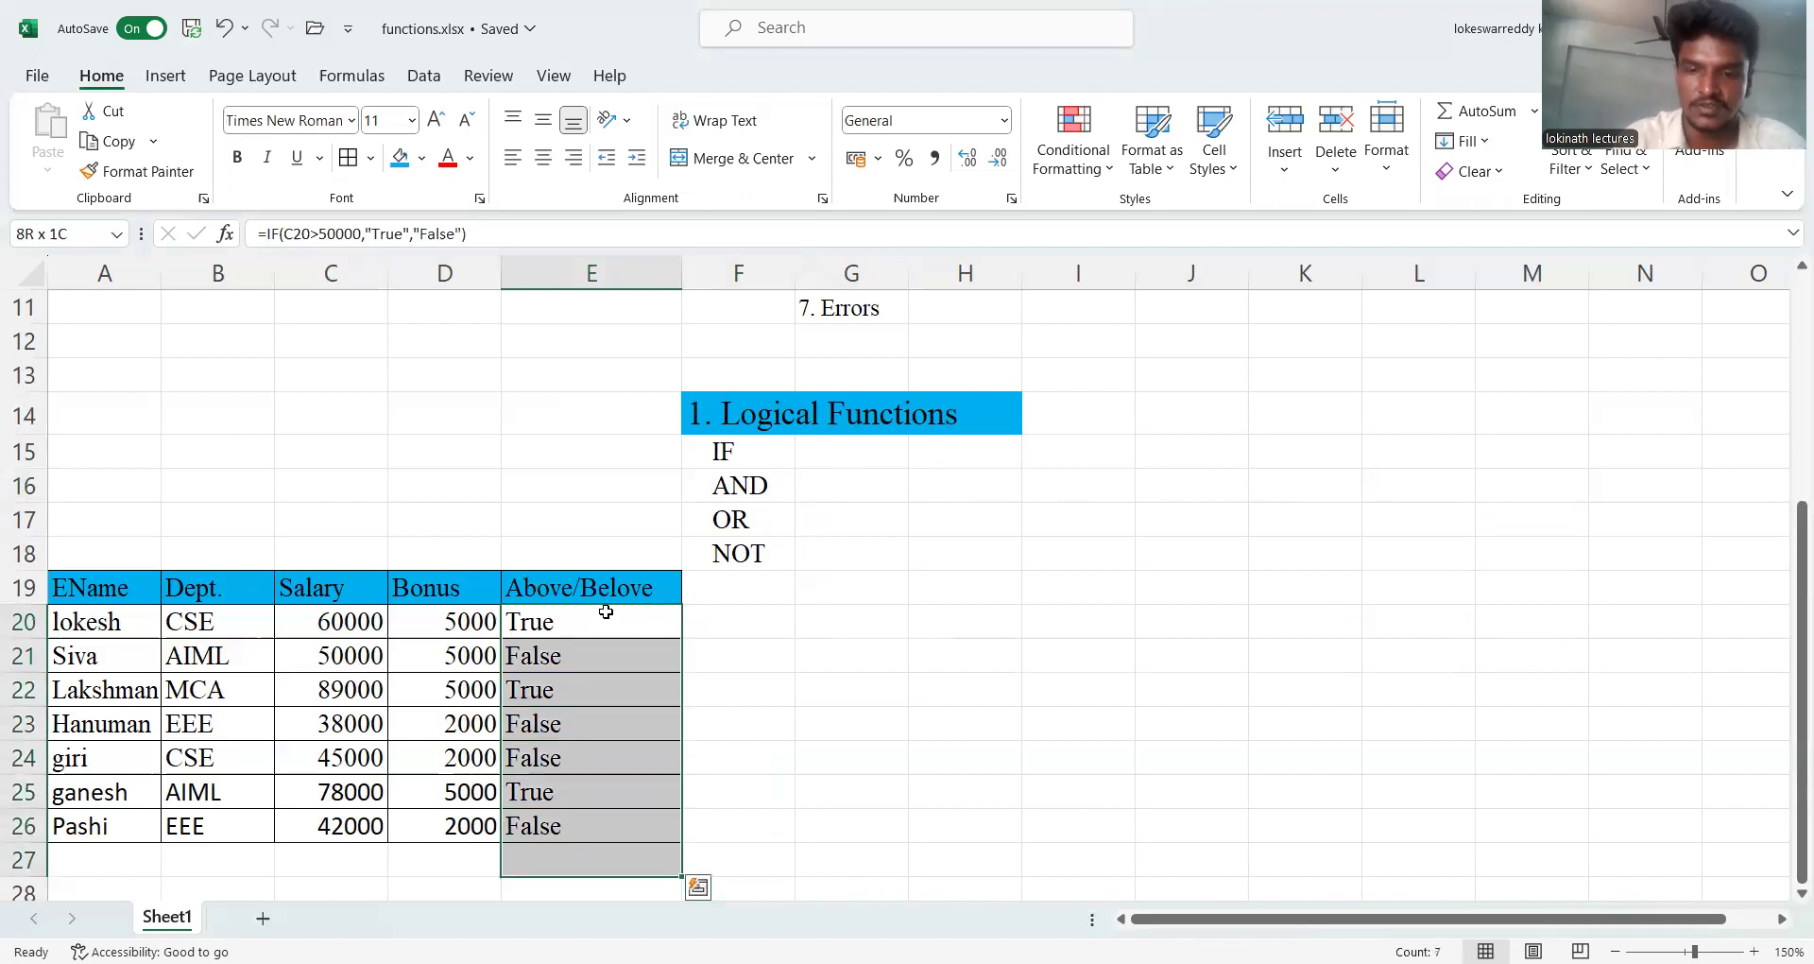
key(Delete)
- Enter =IF(C20>50000,"True","False") in E20 and fill the formula down through E27
text(=)
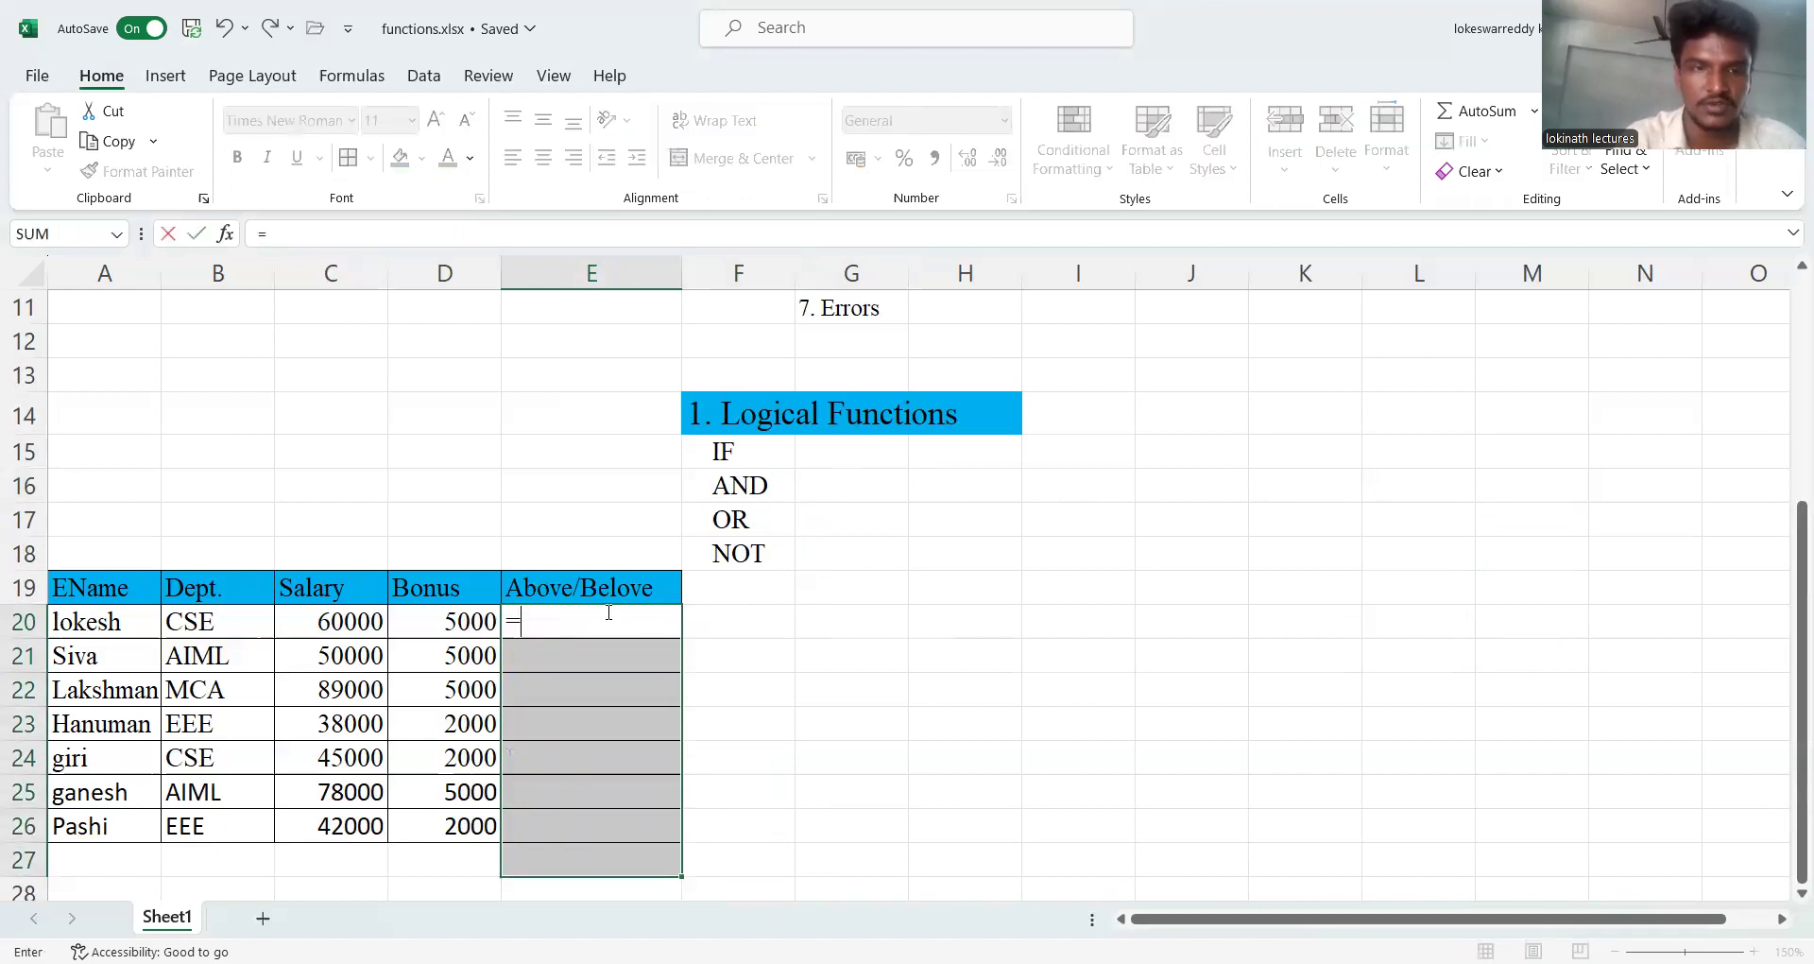
text(if)
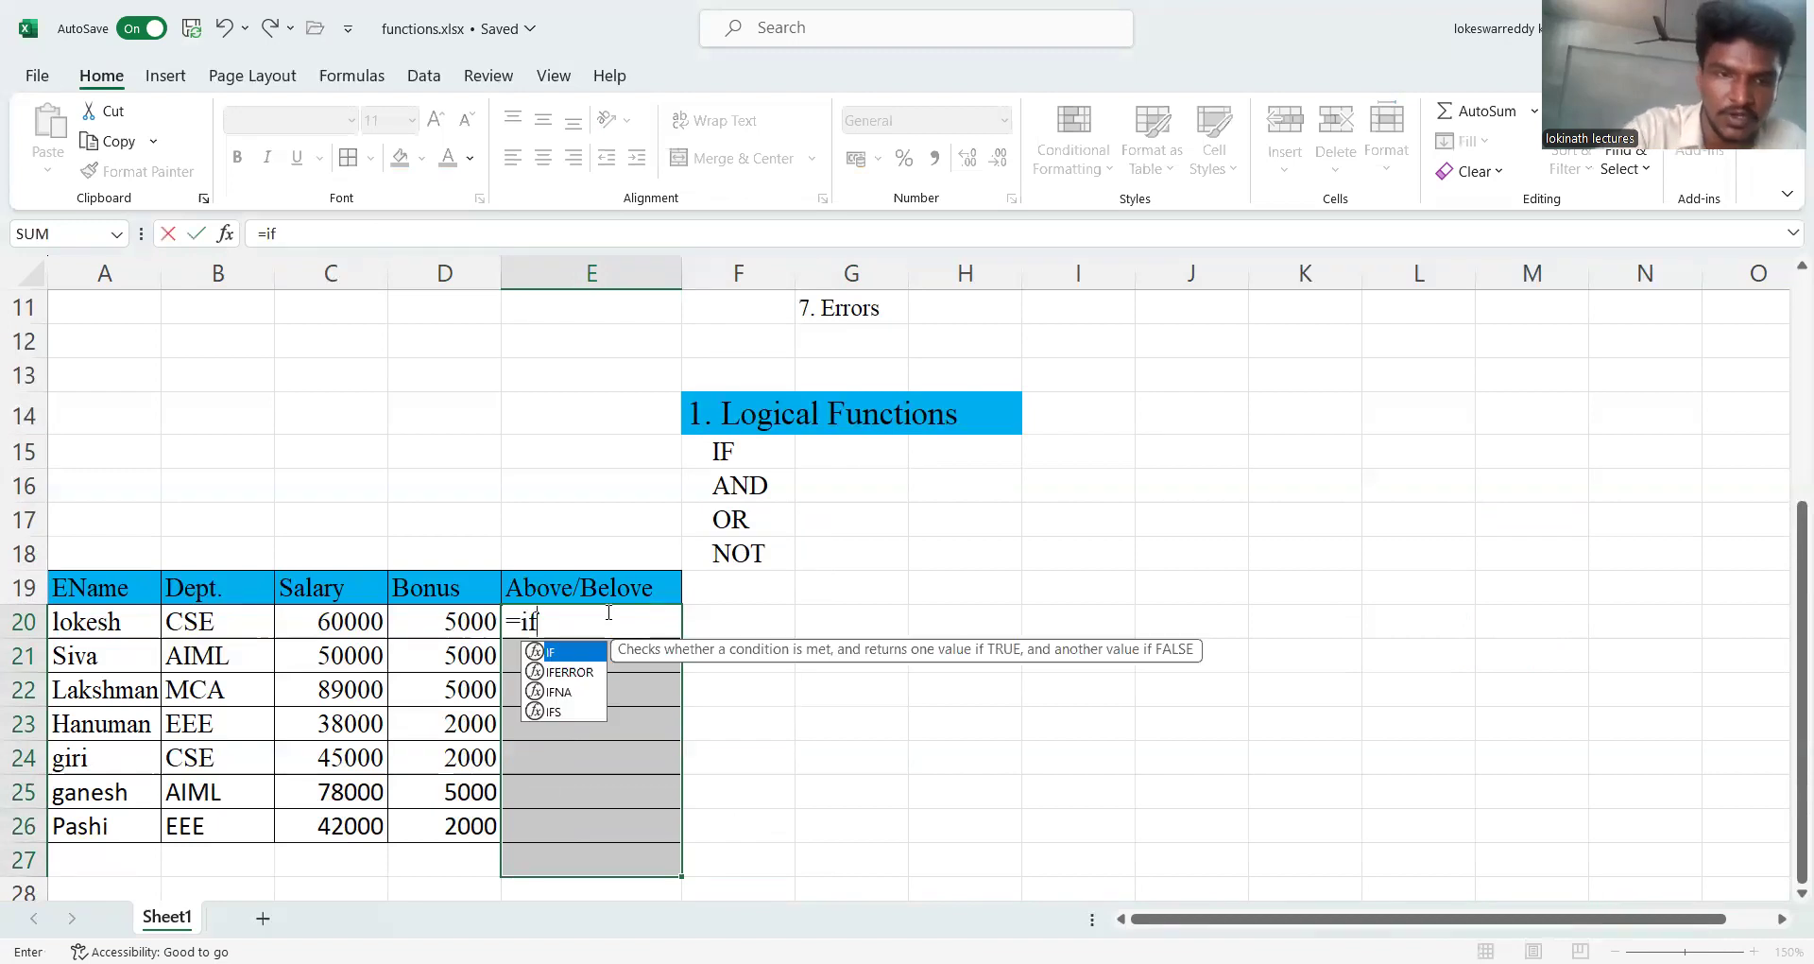
text(()
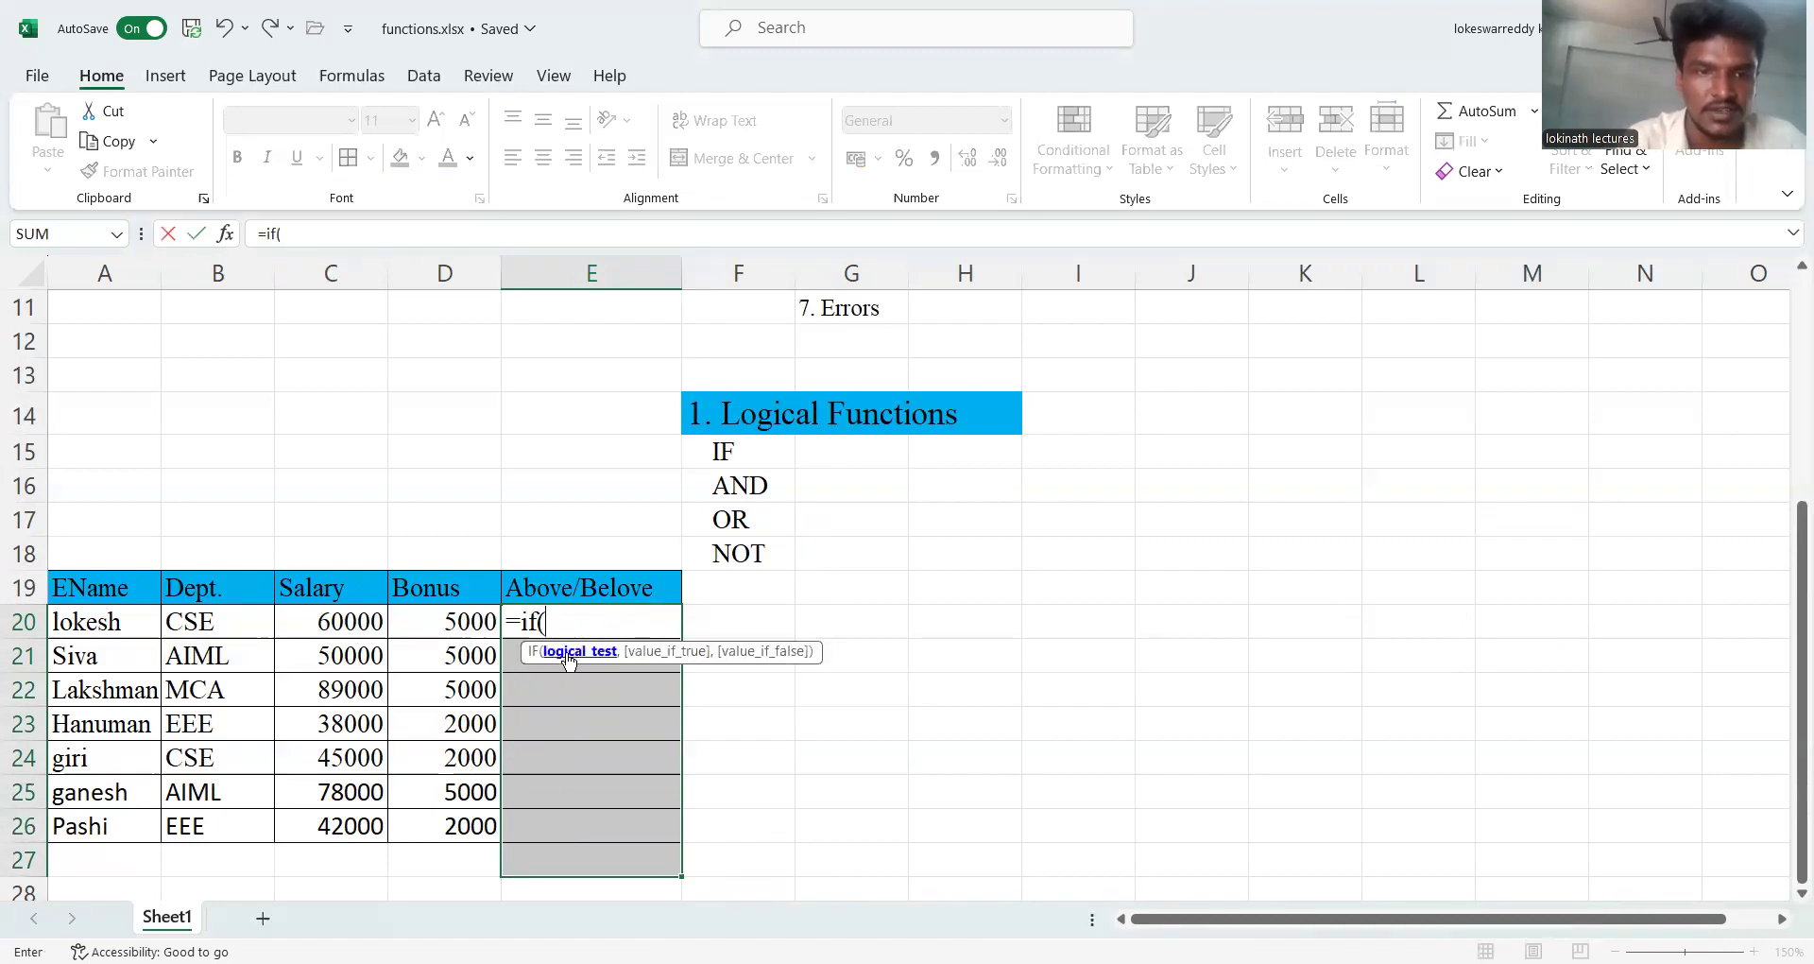
click(346, 621)
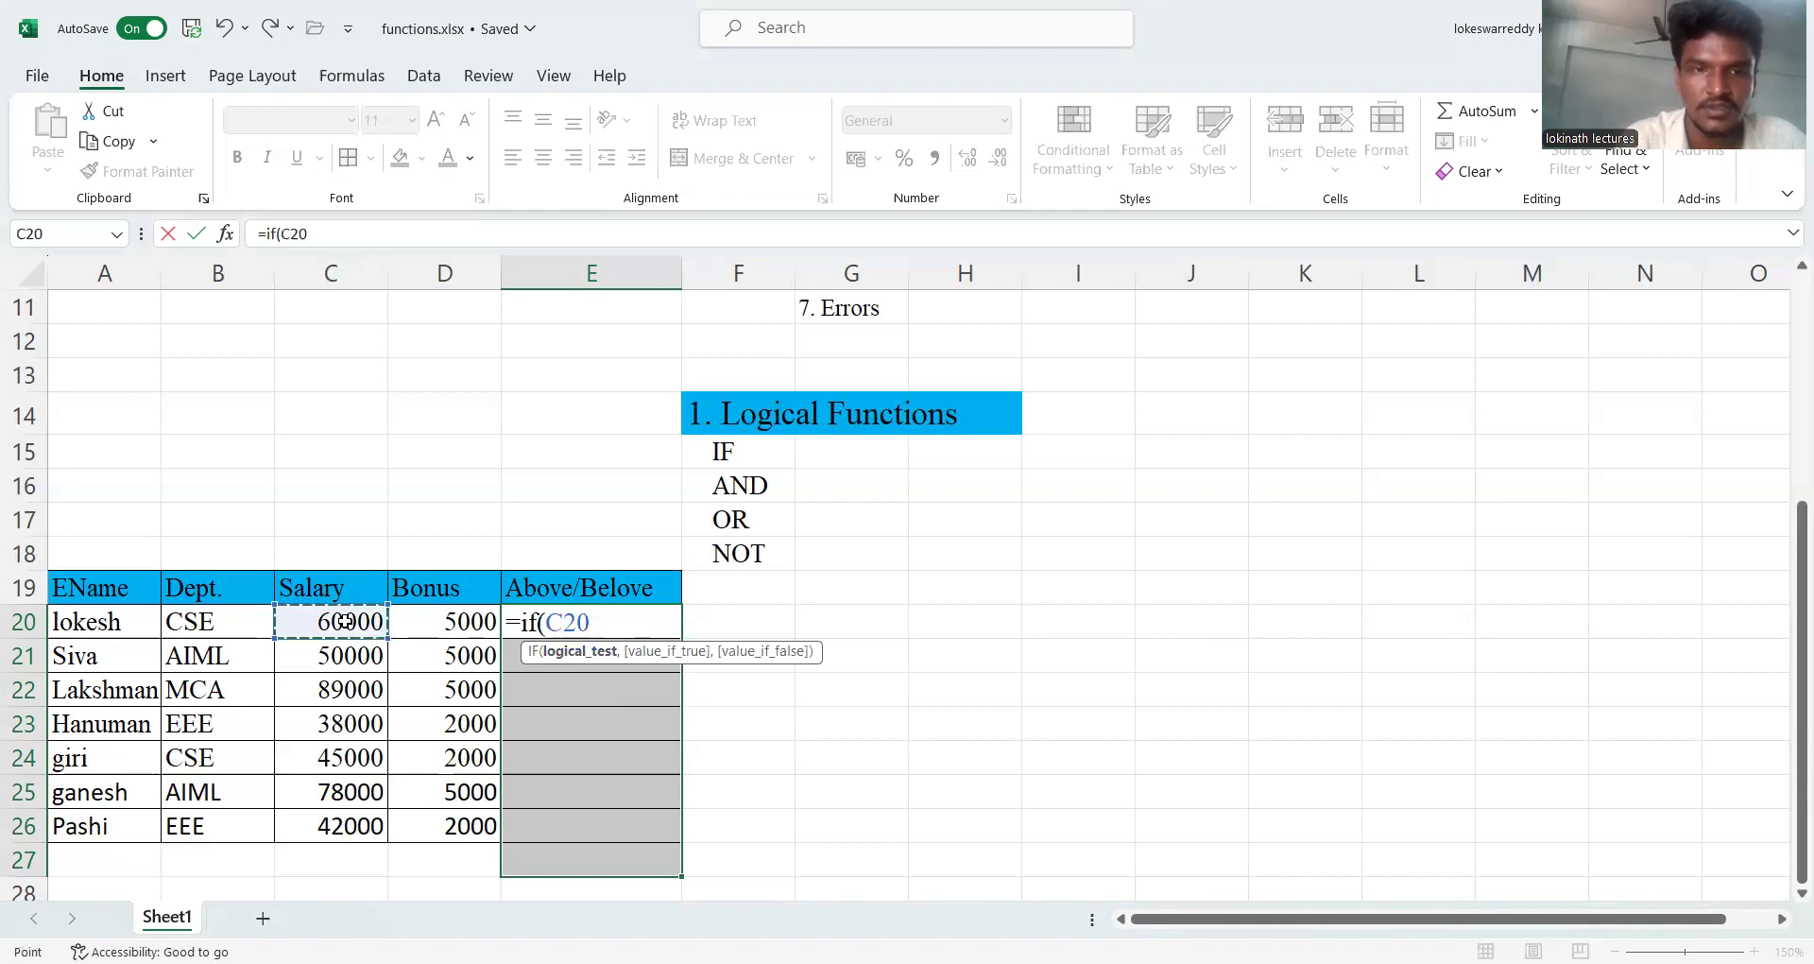
text(>5)
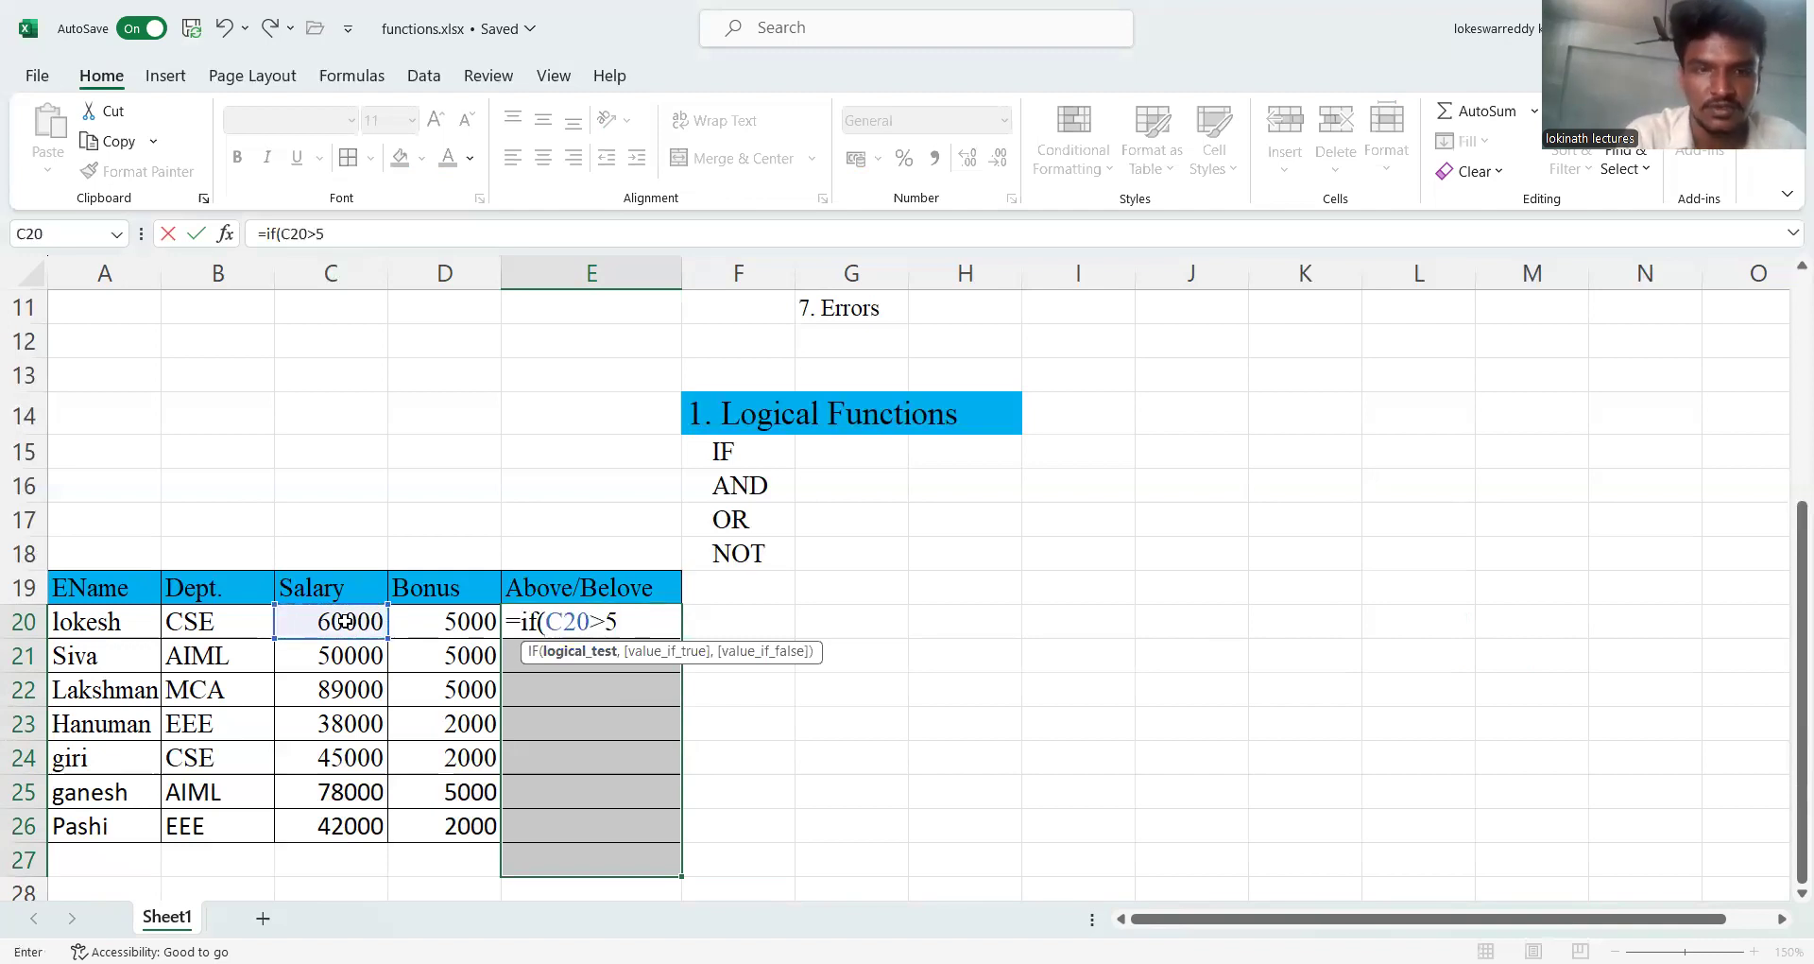
text(0000)
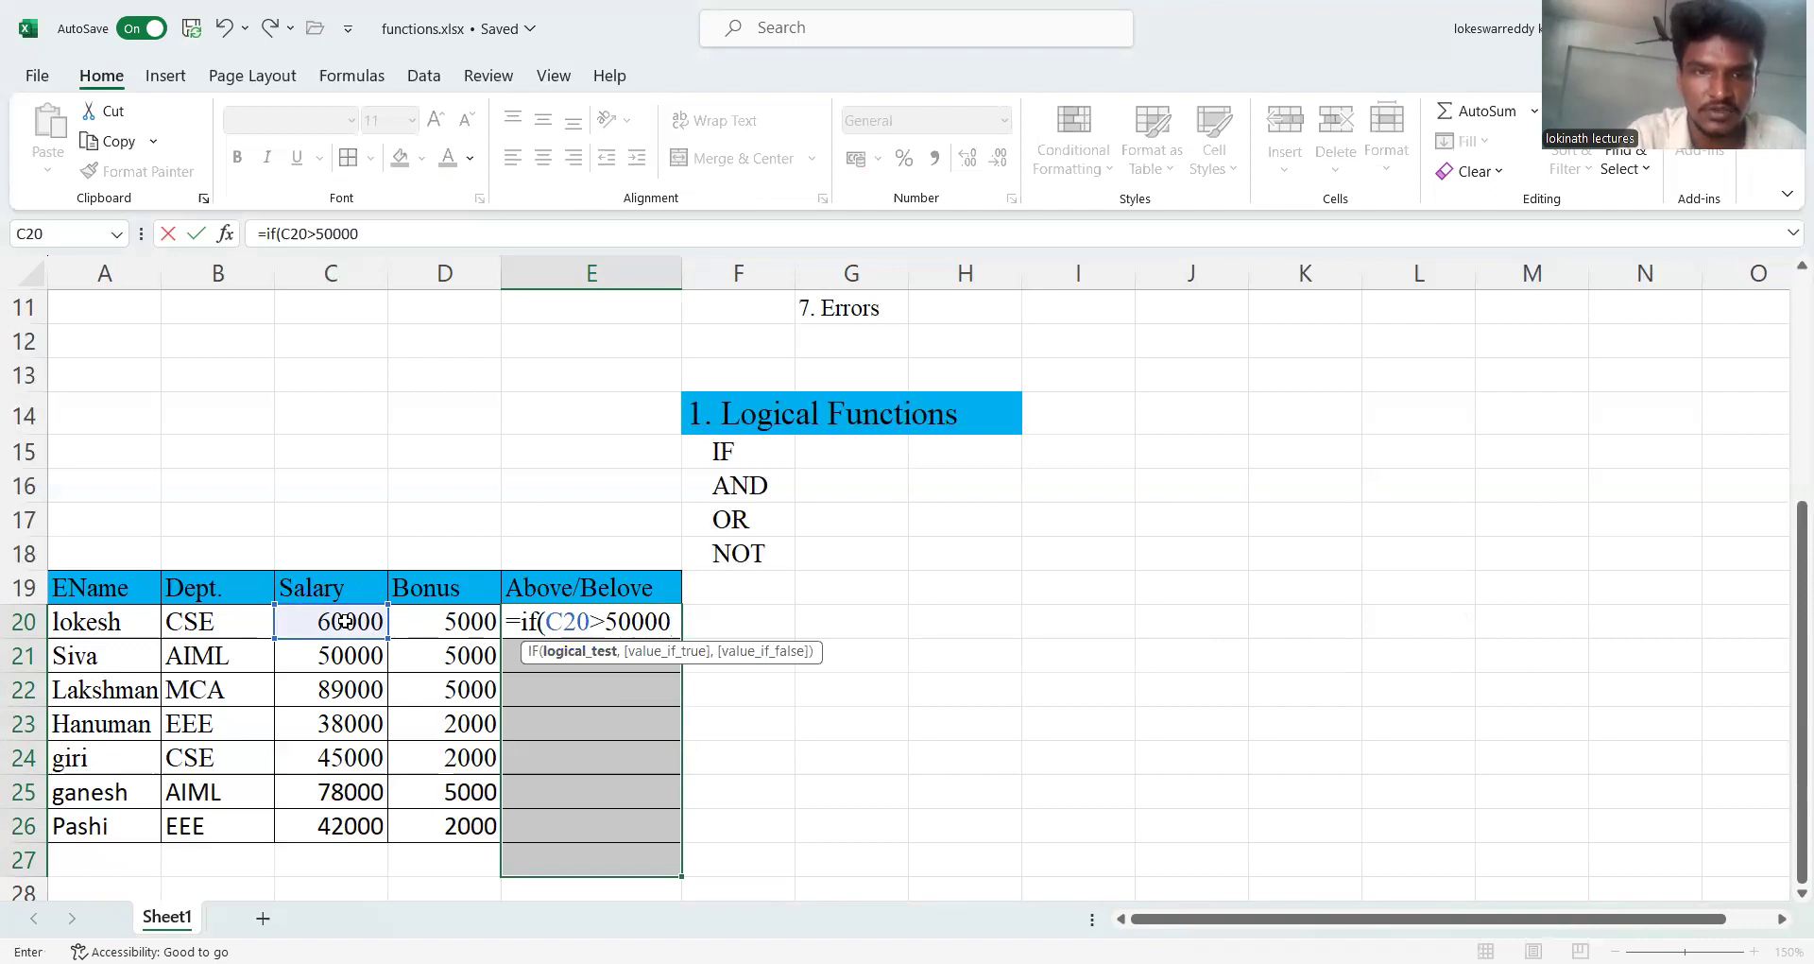
text(,)
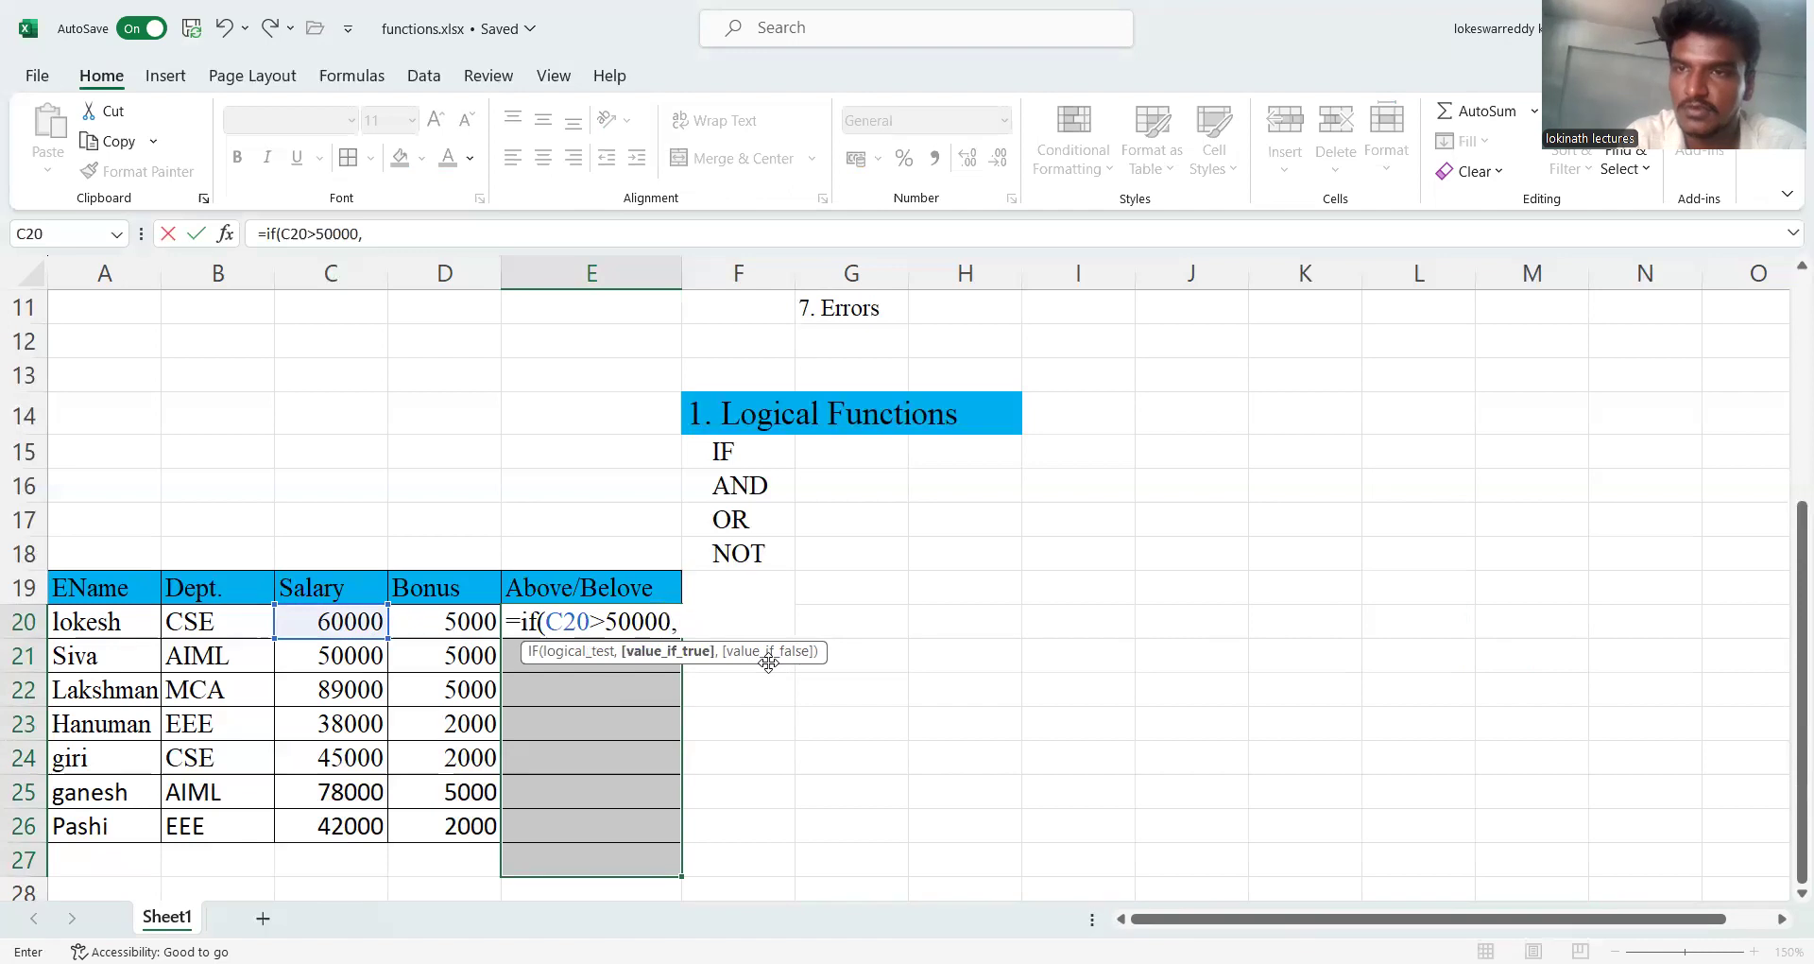
text("True","False)
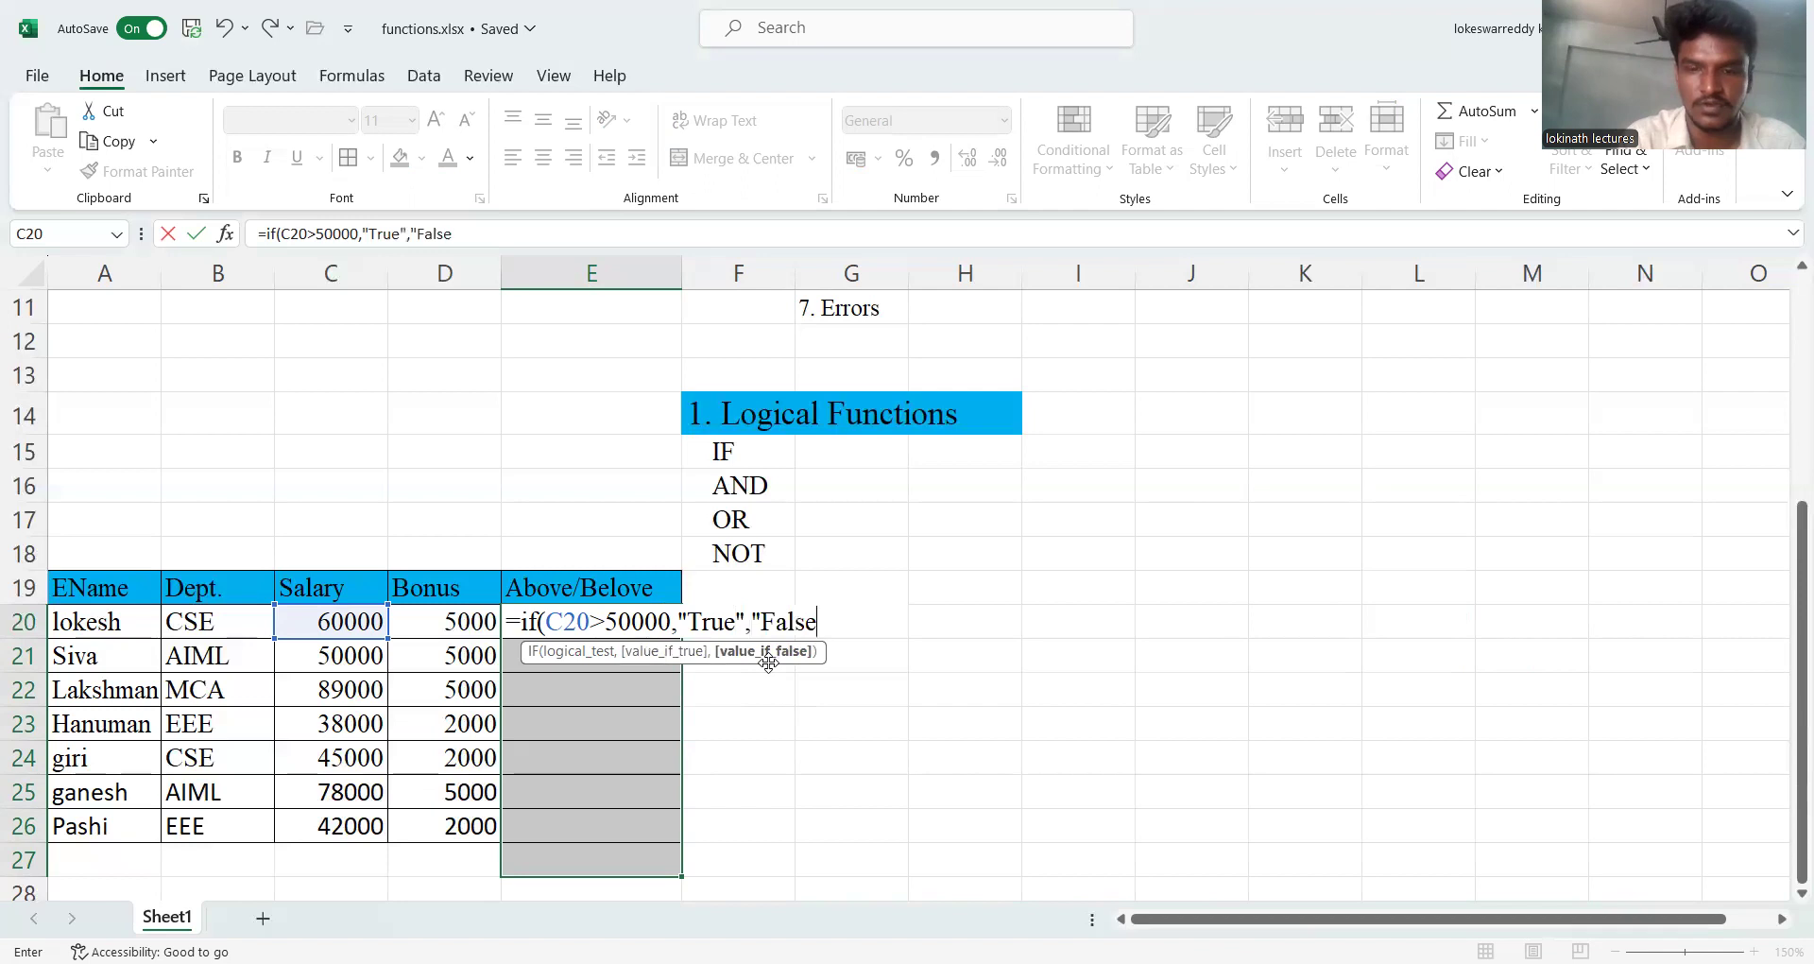
text("))
key(Return)
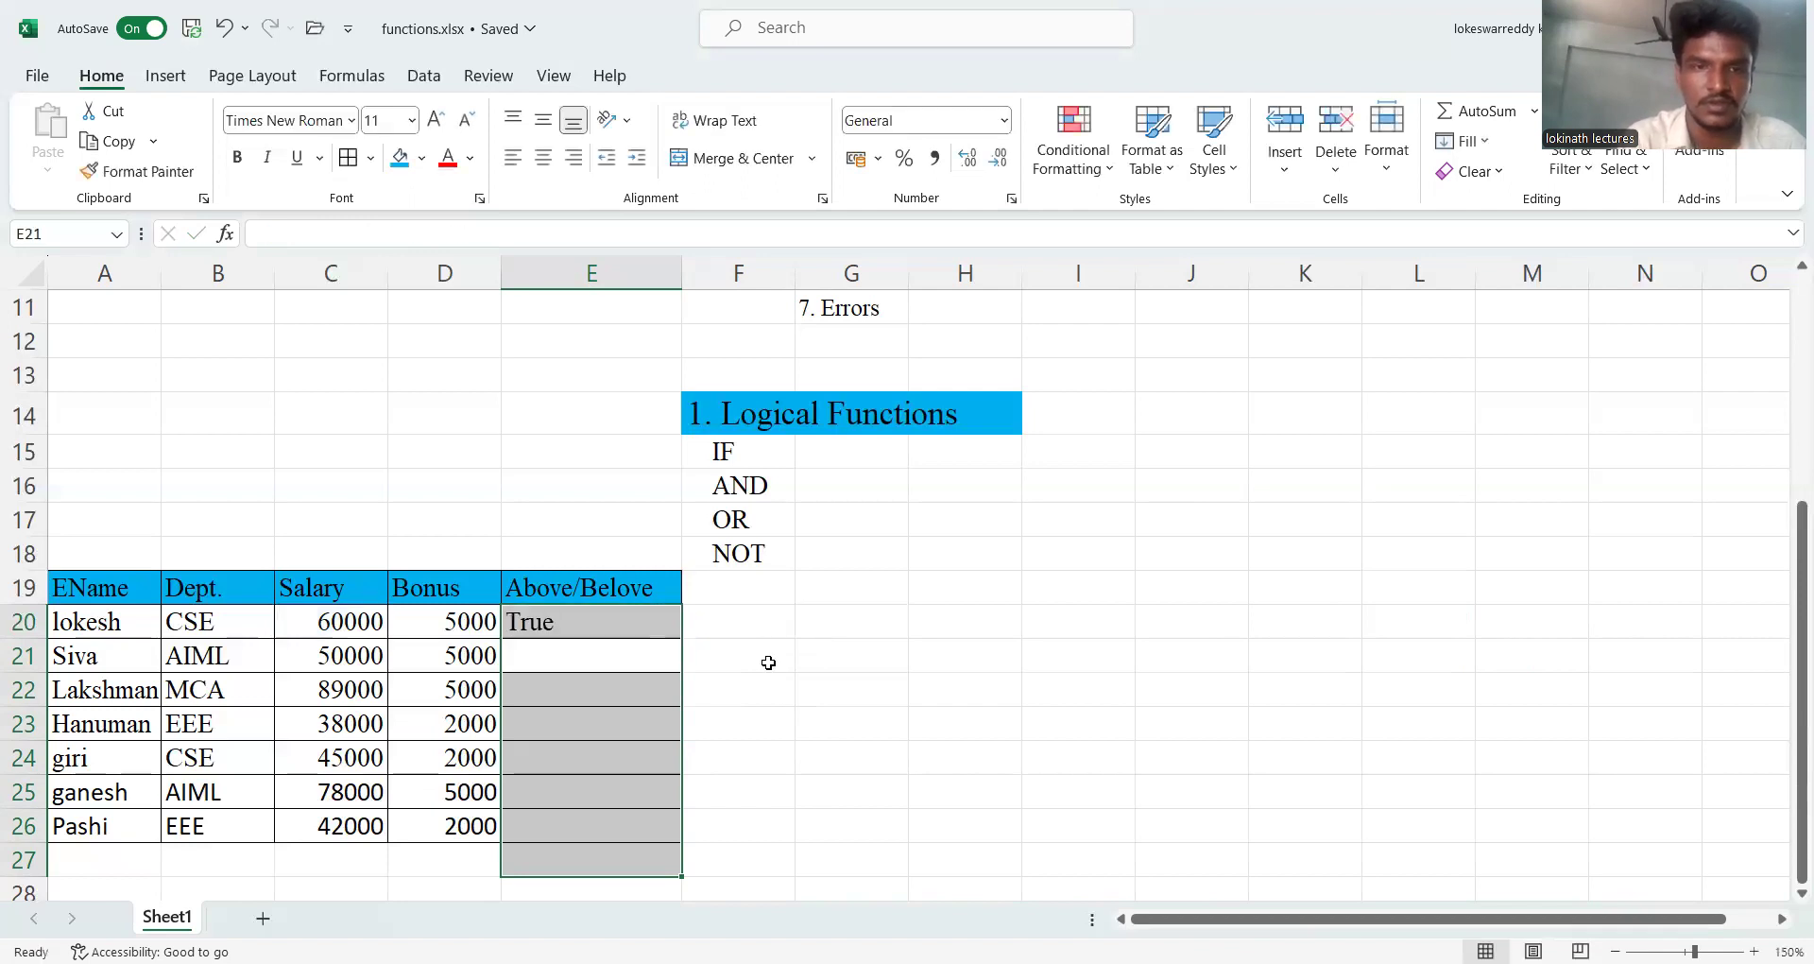
click(668, 632)
drag(668, 633, 648, 893)
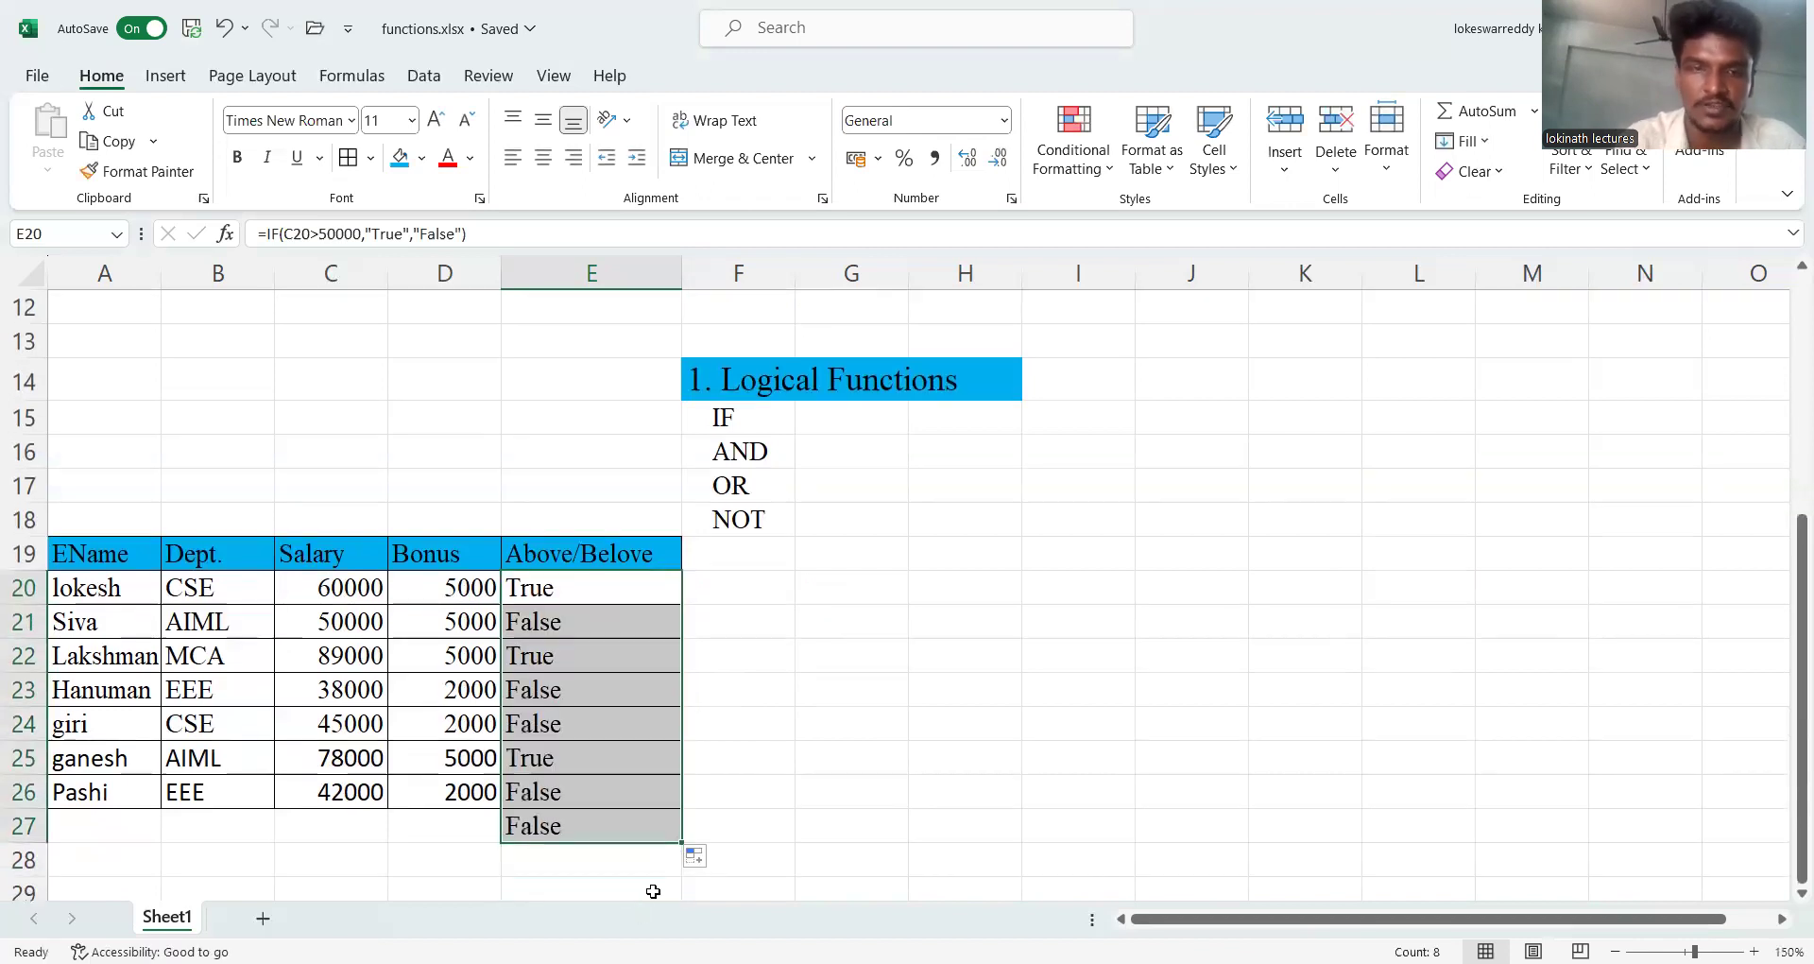
- Clear the extra IF result in E27 and the IF formula in E20 of the Above/Belove column
click(610, 832)
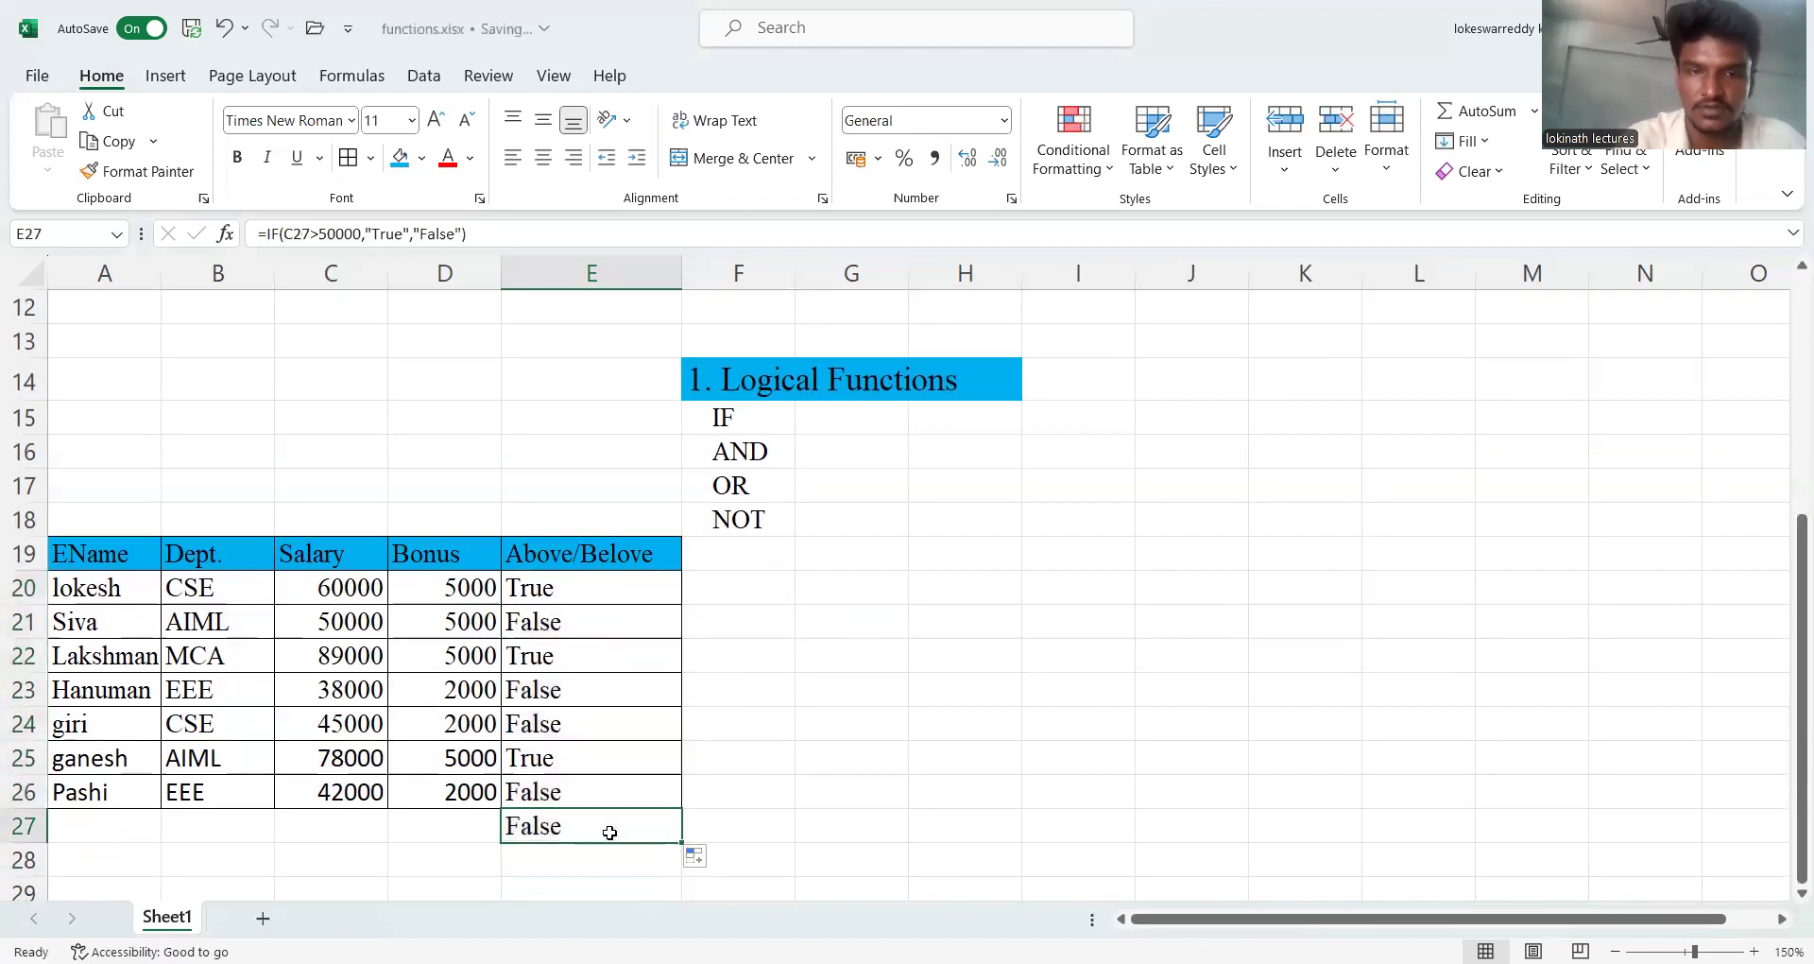
key(Delete)
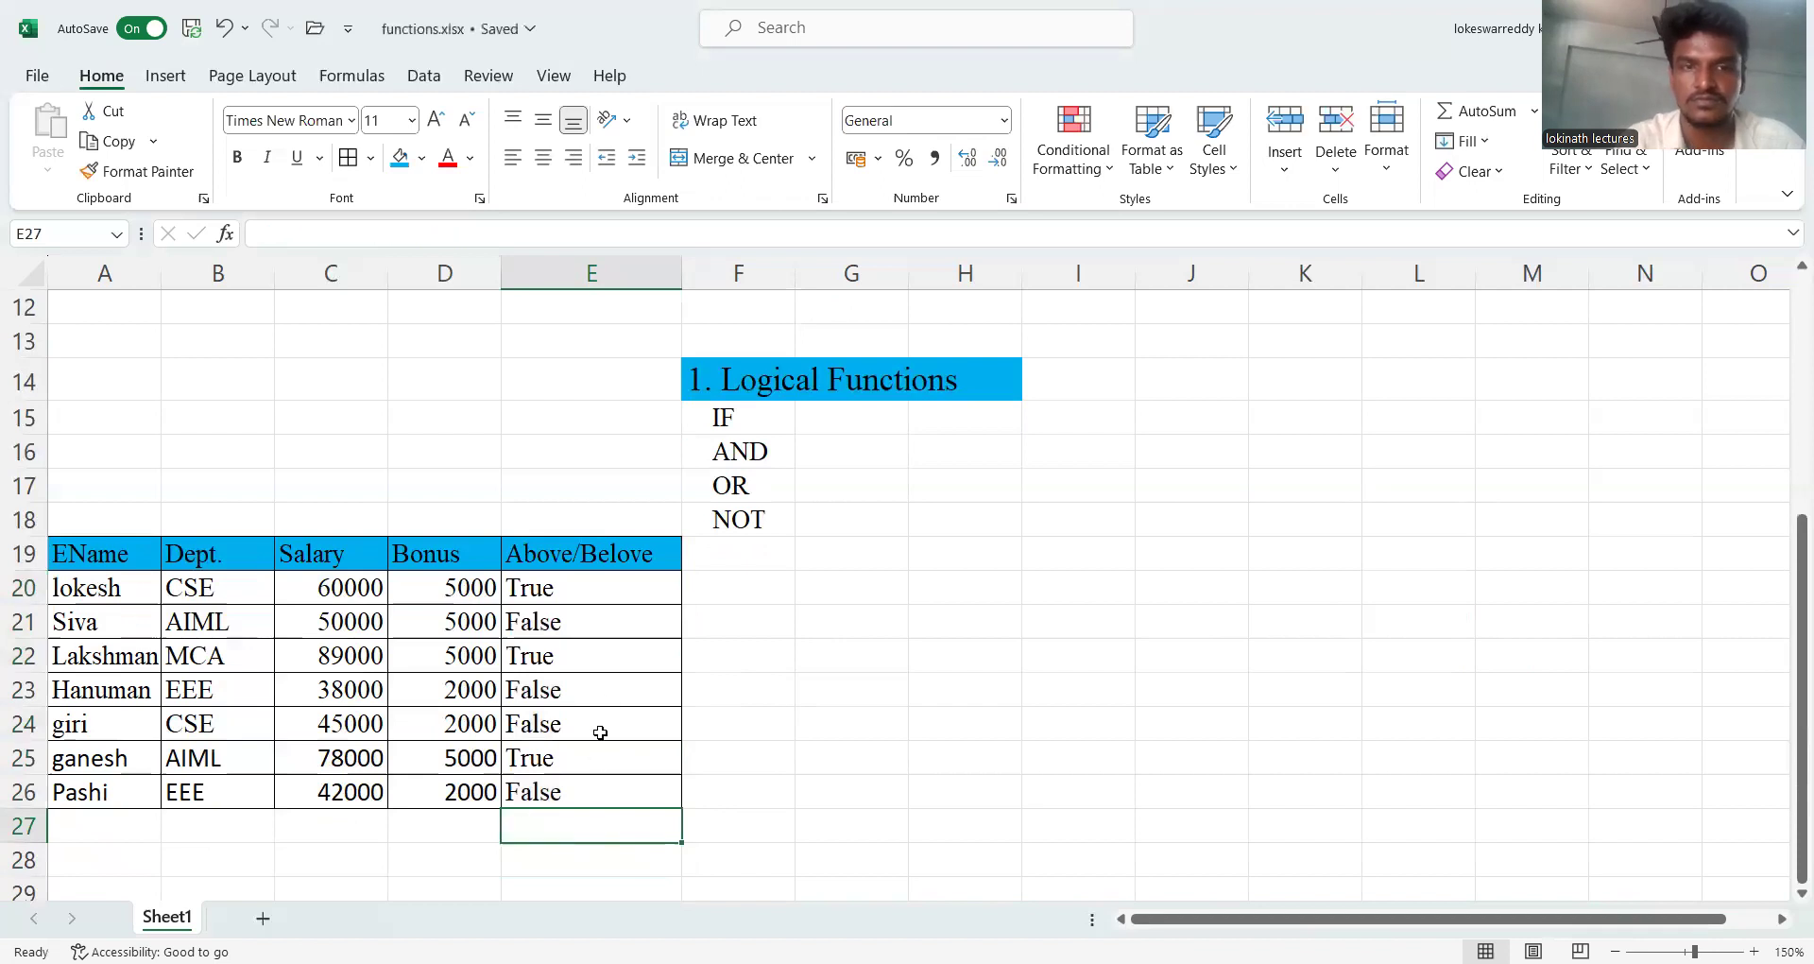
click(636, 590)
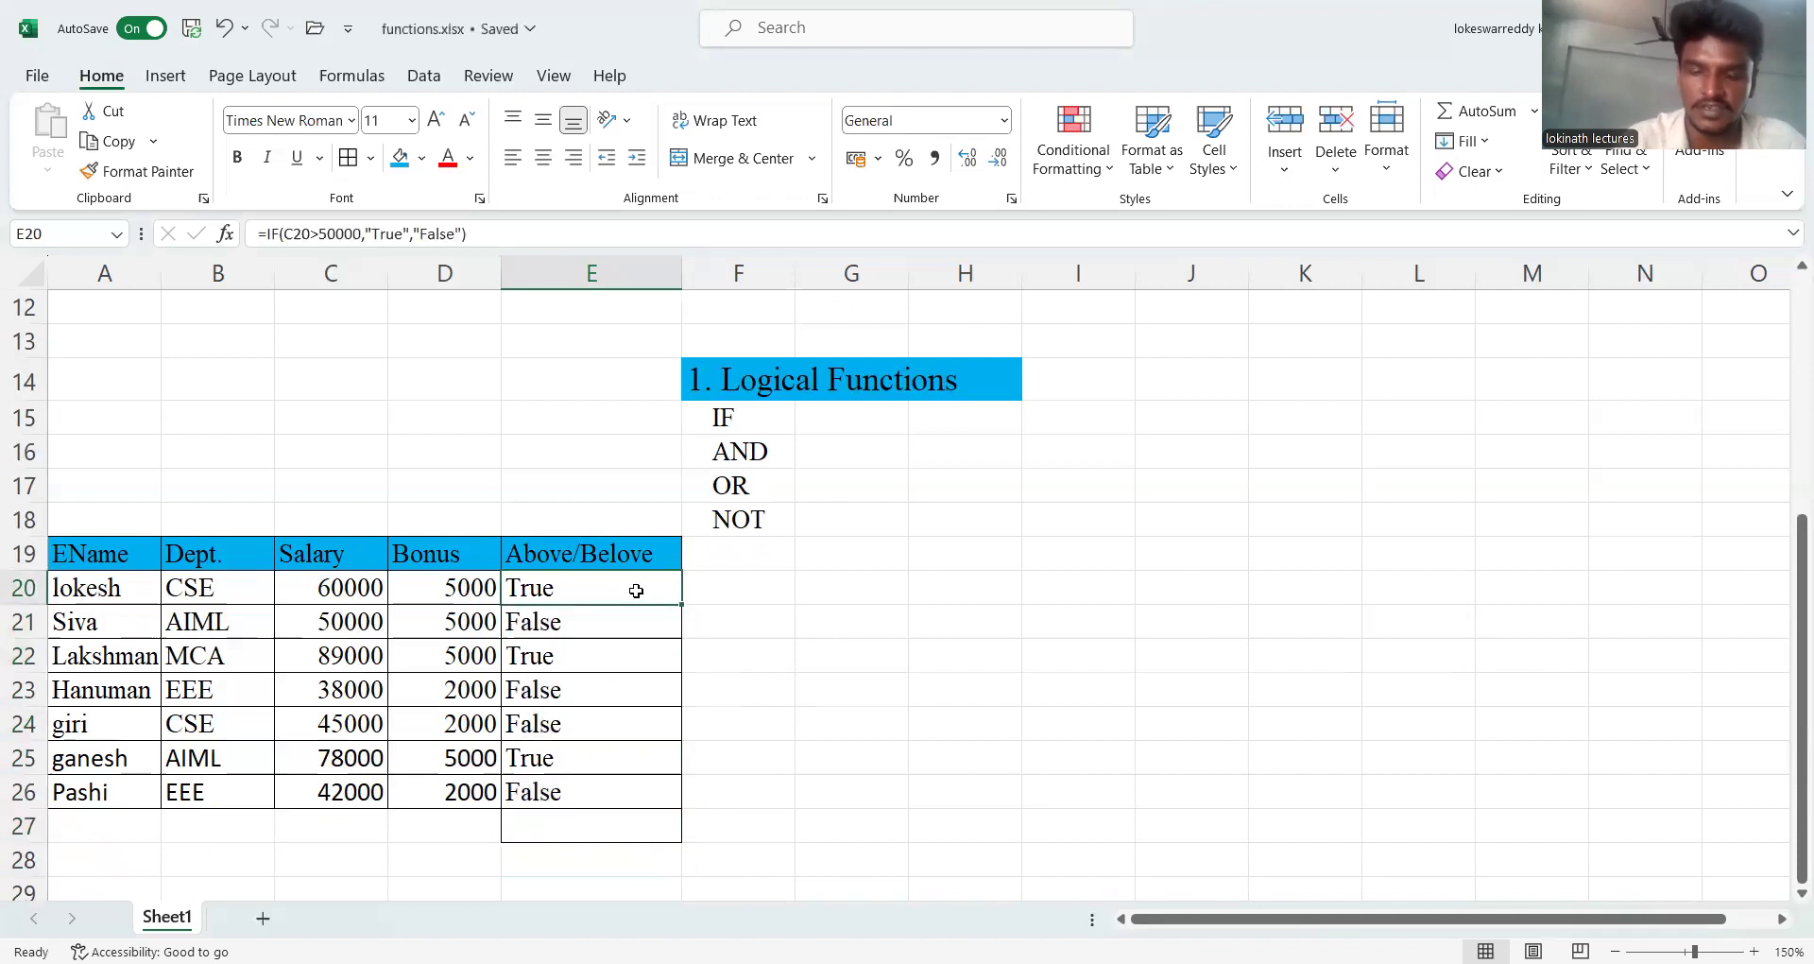
key(shift+Down)
key(shift+Down)
key(shift+Down)
key(shift+Down)
key(shift+Down)
key(shift+Down)
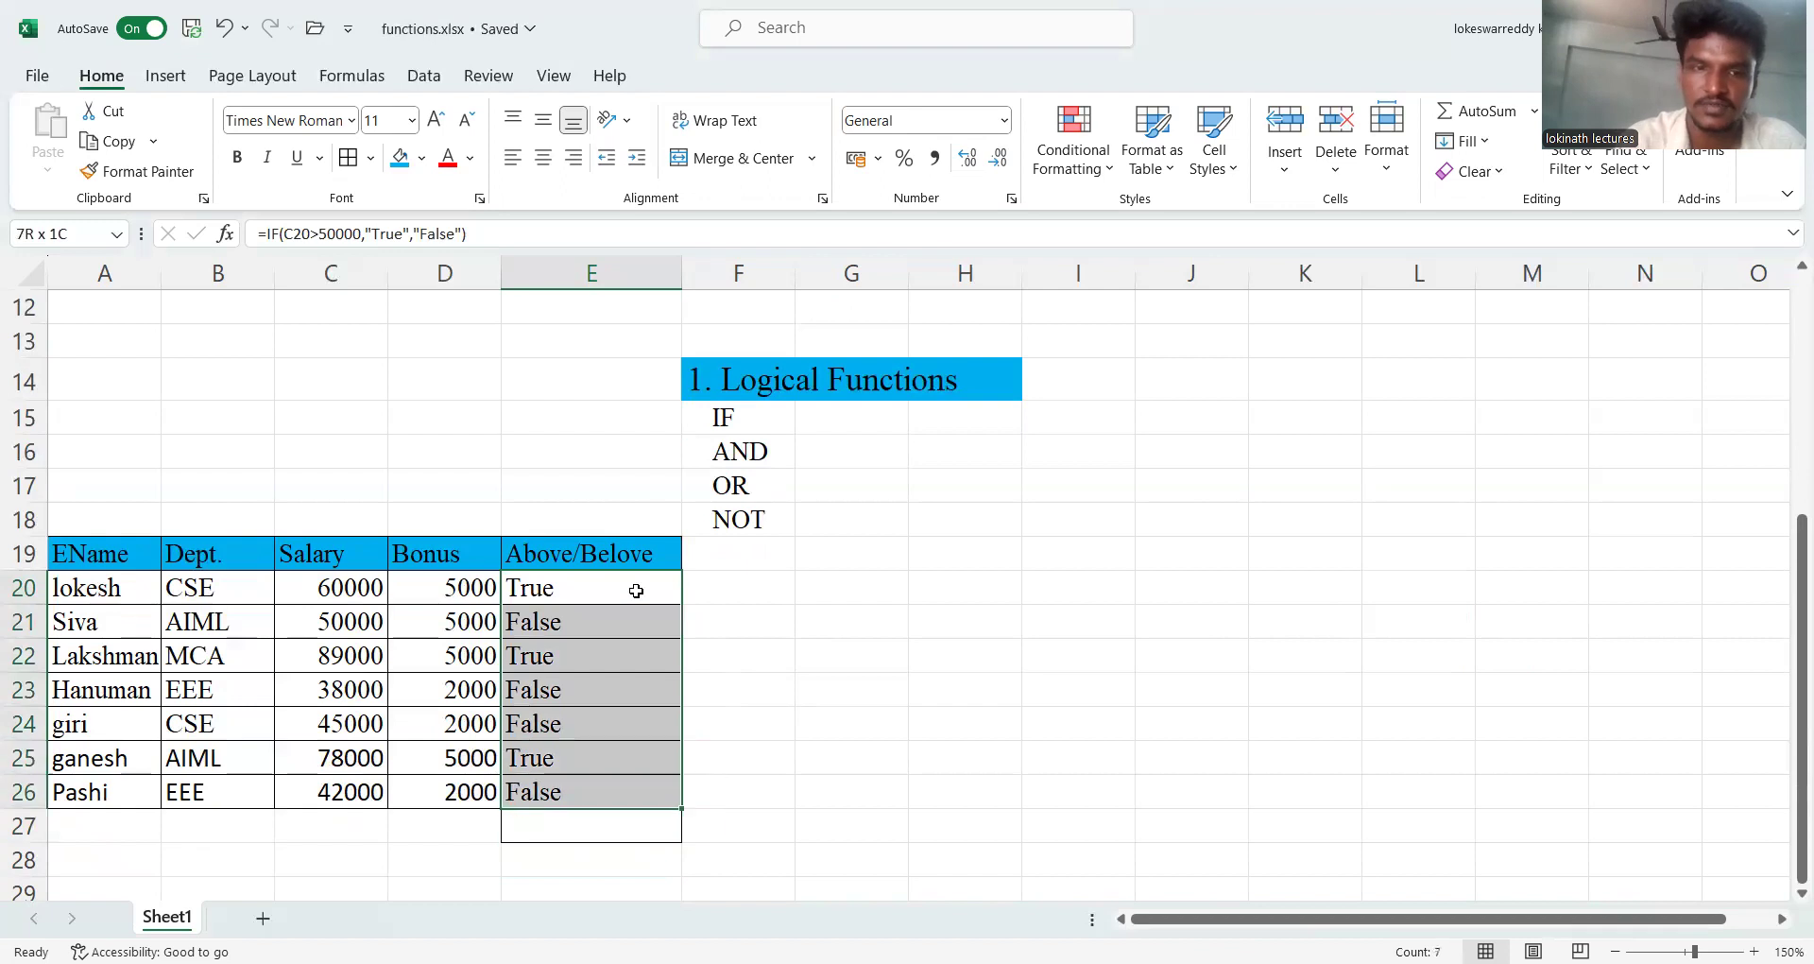
key(BackSpace)
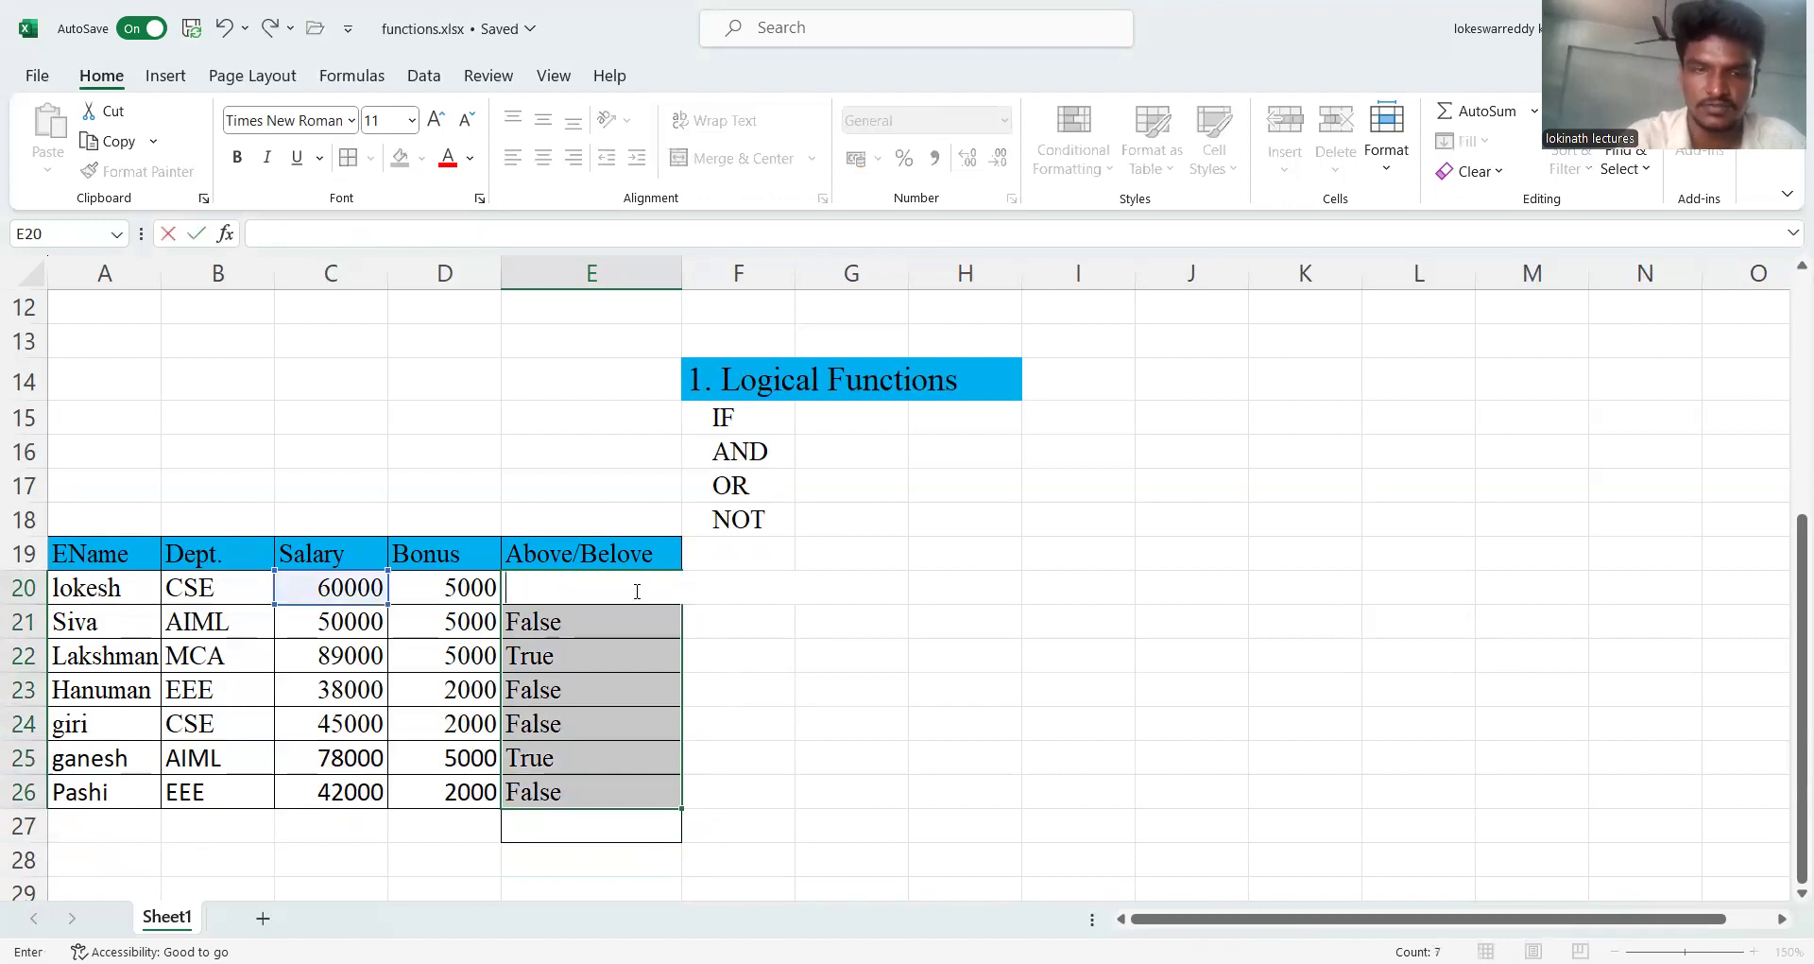
click(613, 644)
- Clear the remaining IF results in E21:E26
click(628, 626)
key(shift+Down)
key(shift+Down)
key(shift+Down)
key(shift+Down)
key(shift+Down)
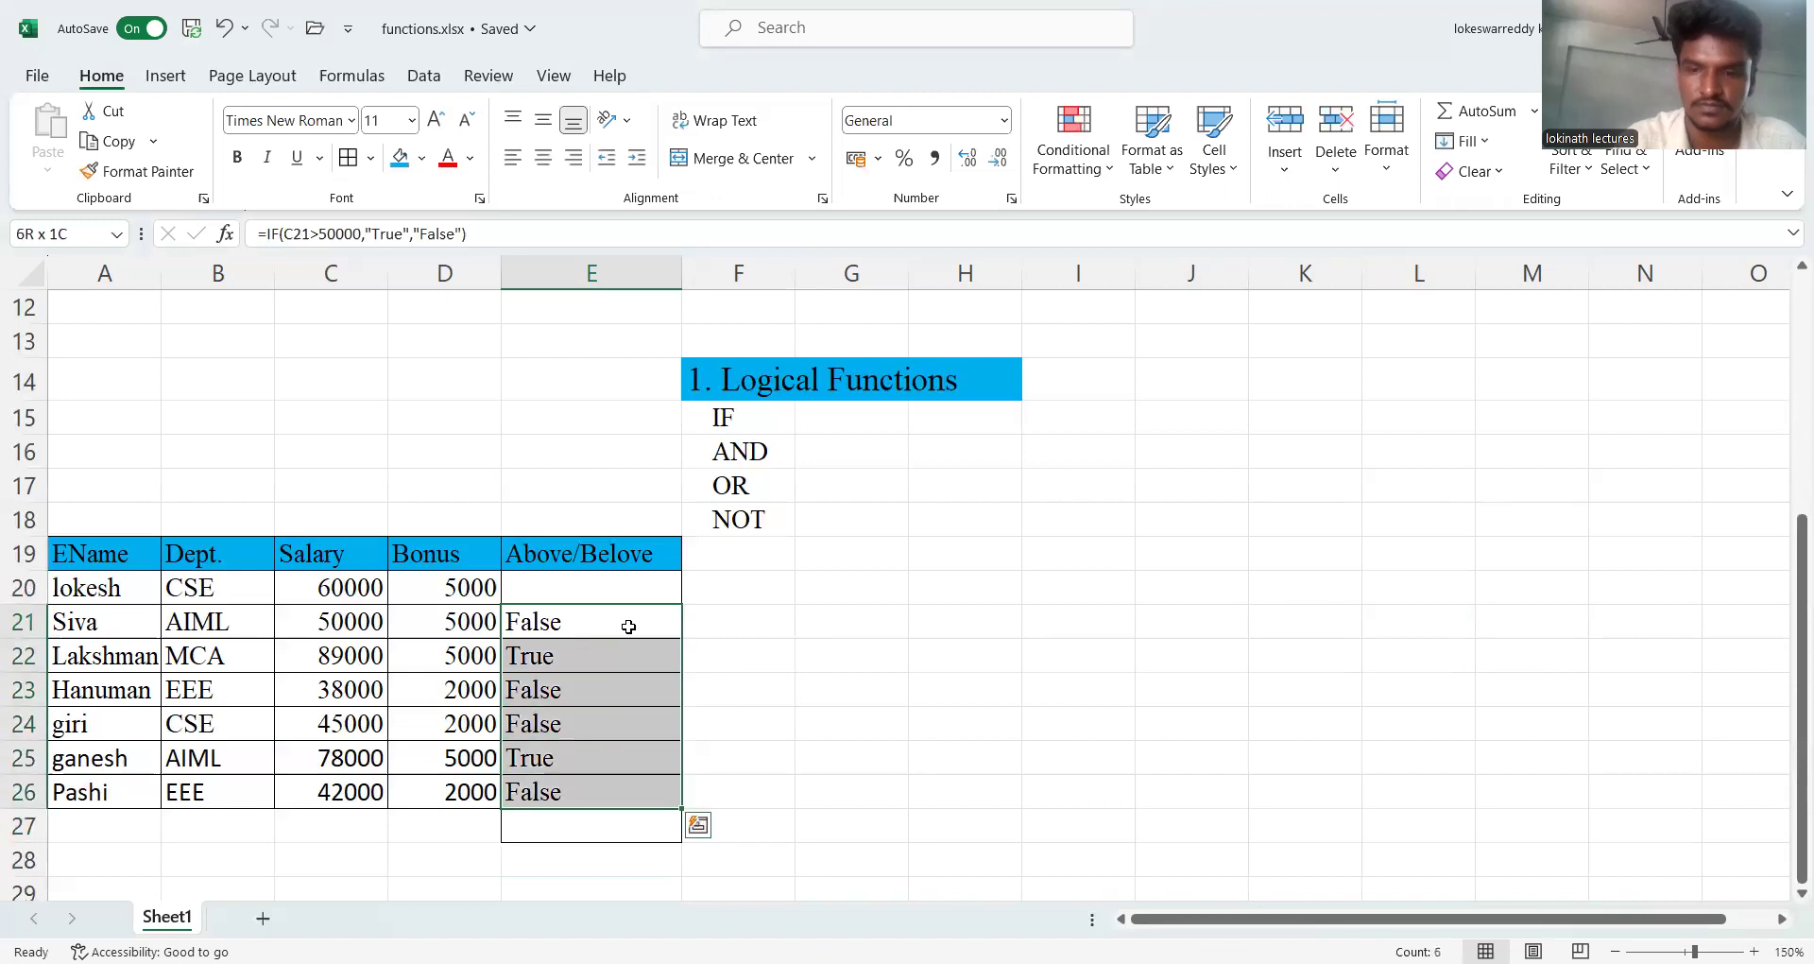
key(Delete)
- Enter =AND(C20>50000,D20>2000) in E20 to test the first employee's salary and bonus together
click(607, 580)
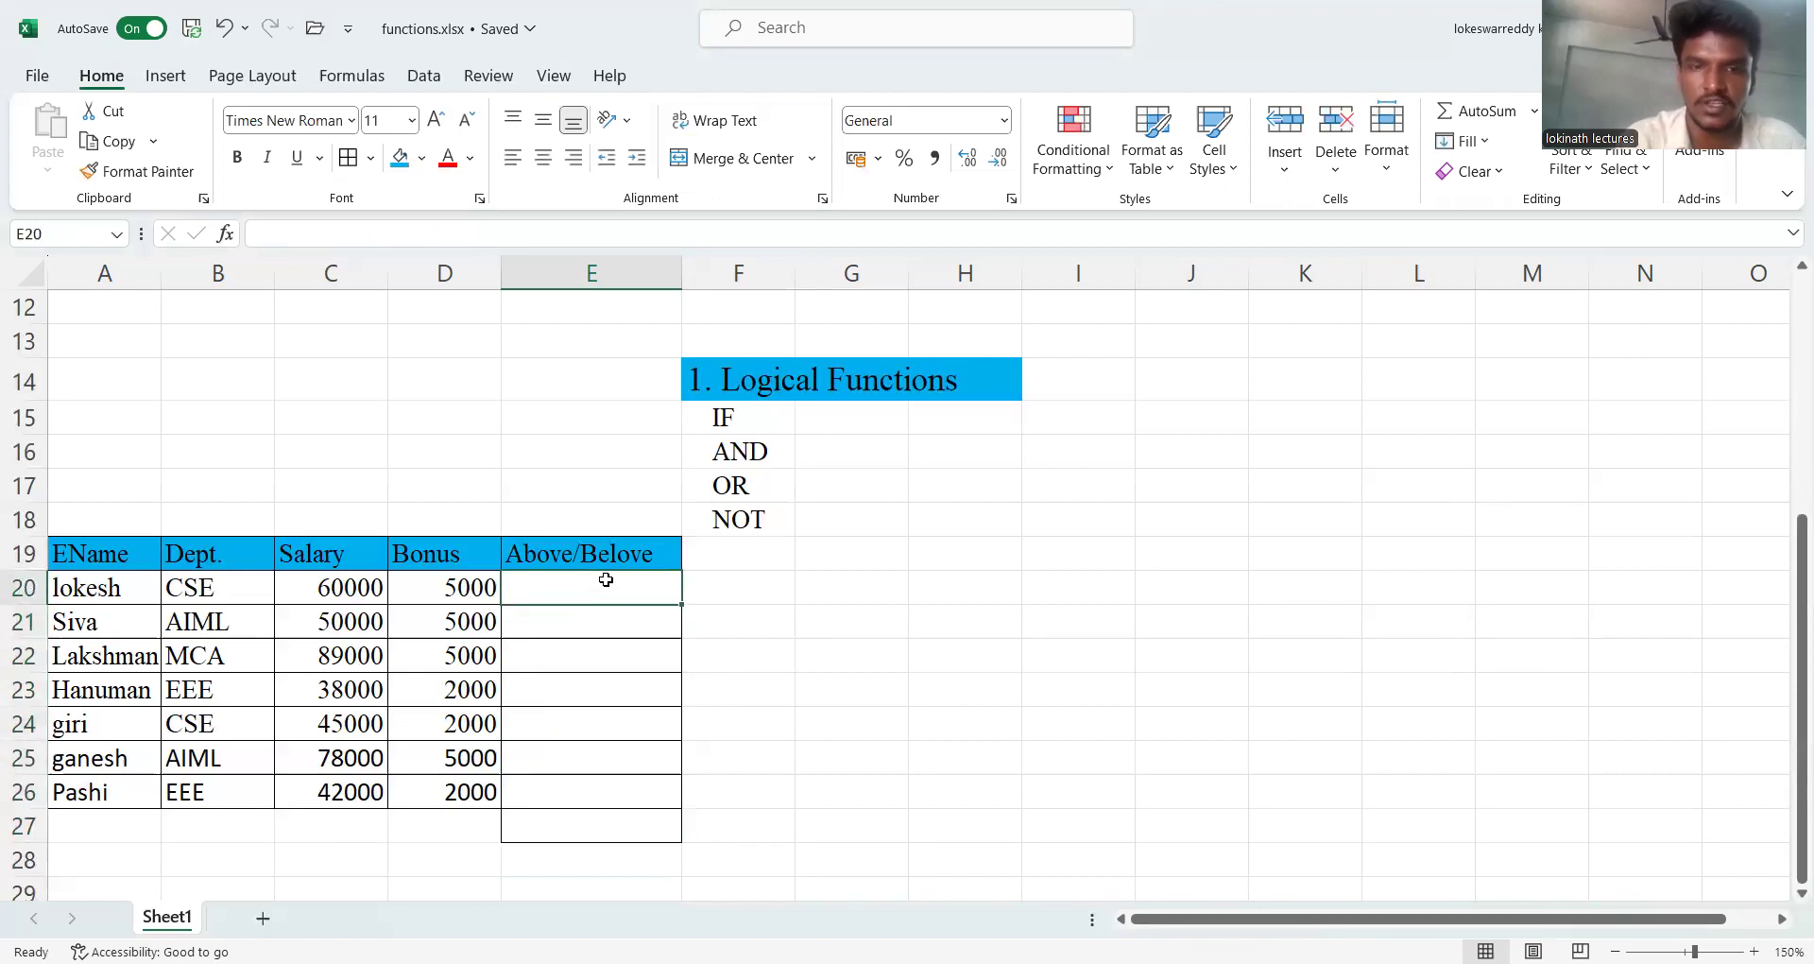
text(=)
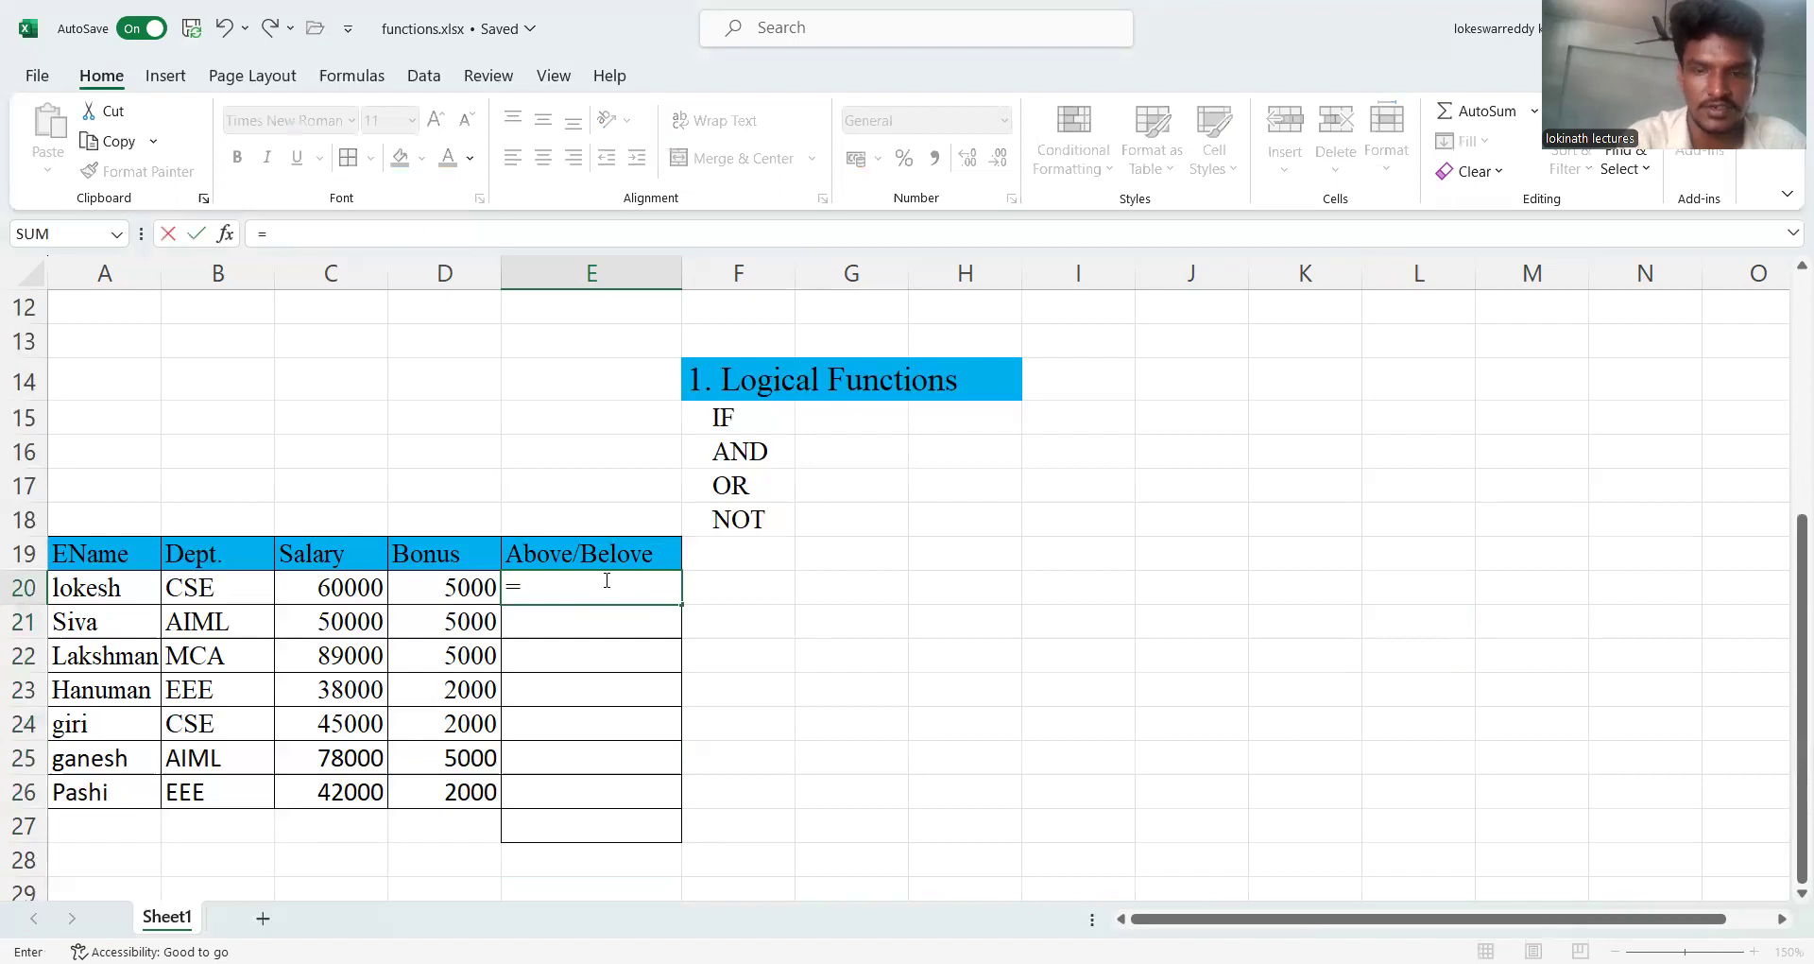
text(and()
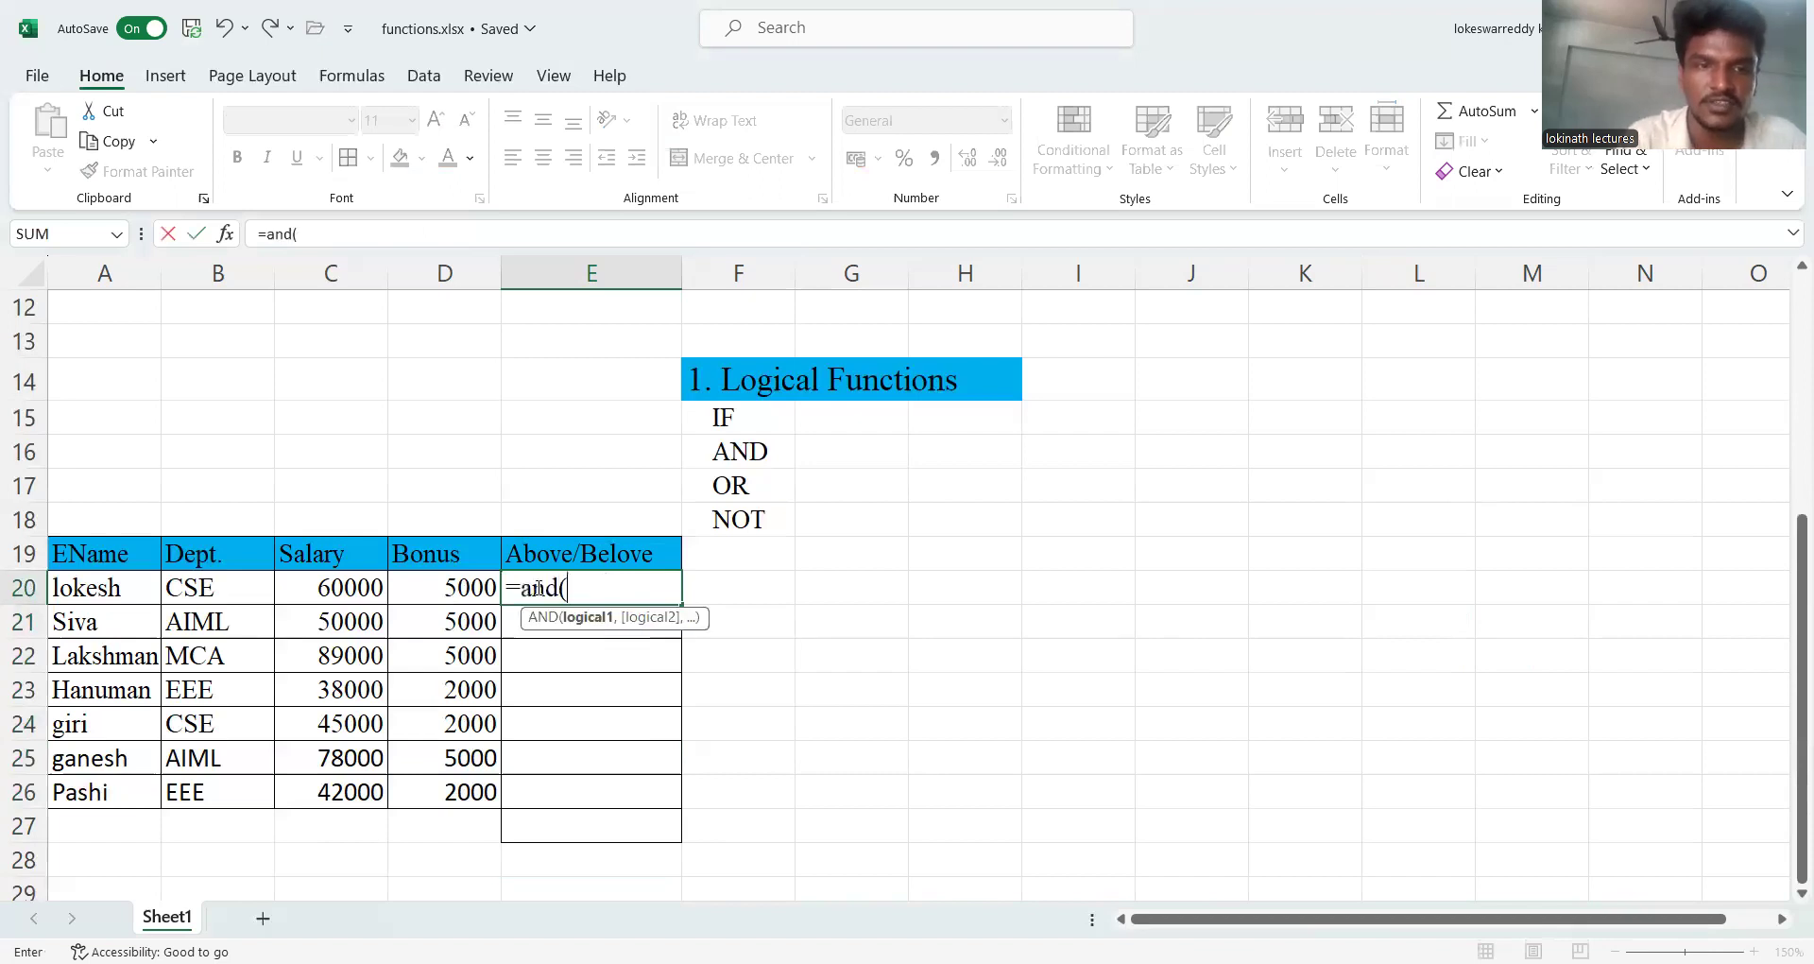
click(340, 593)
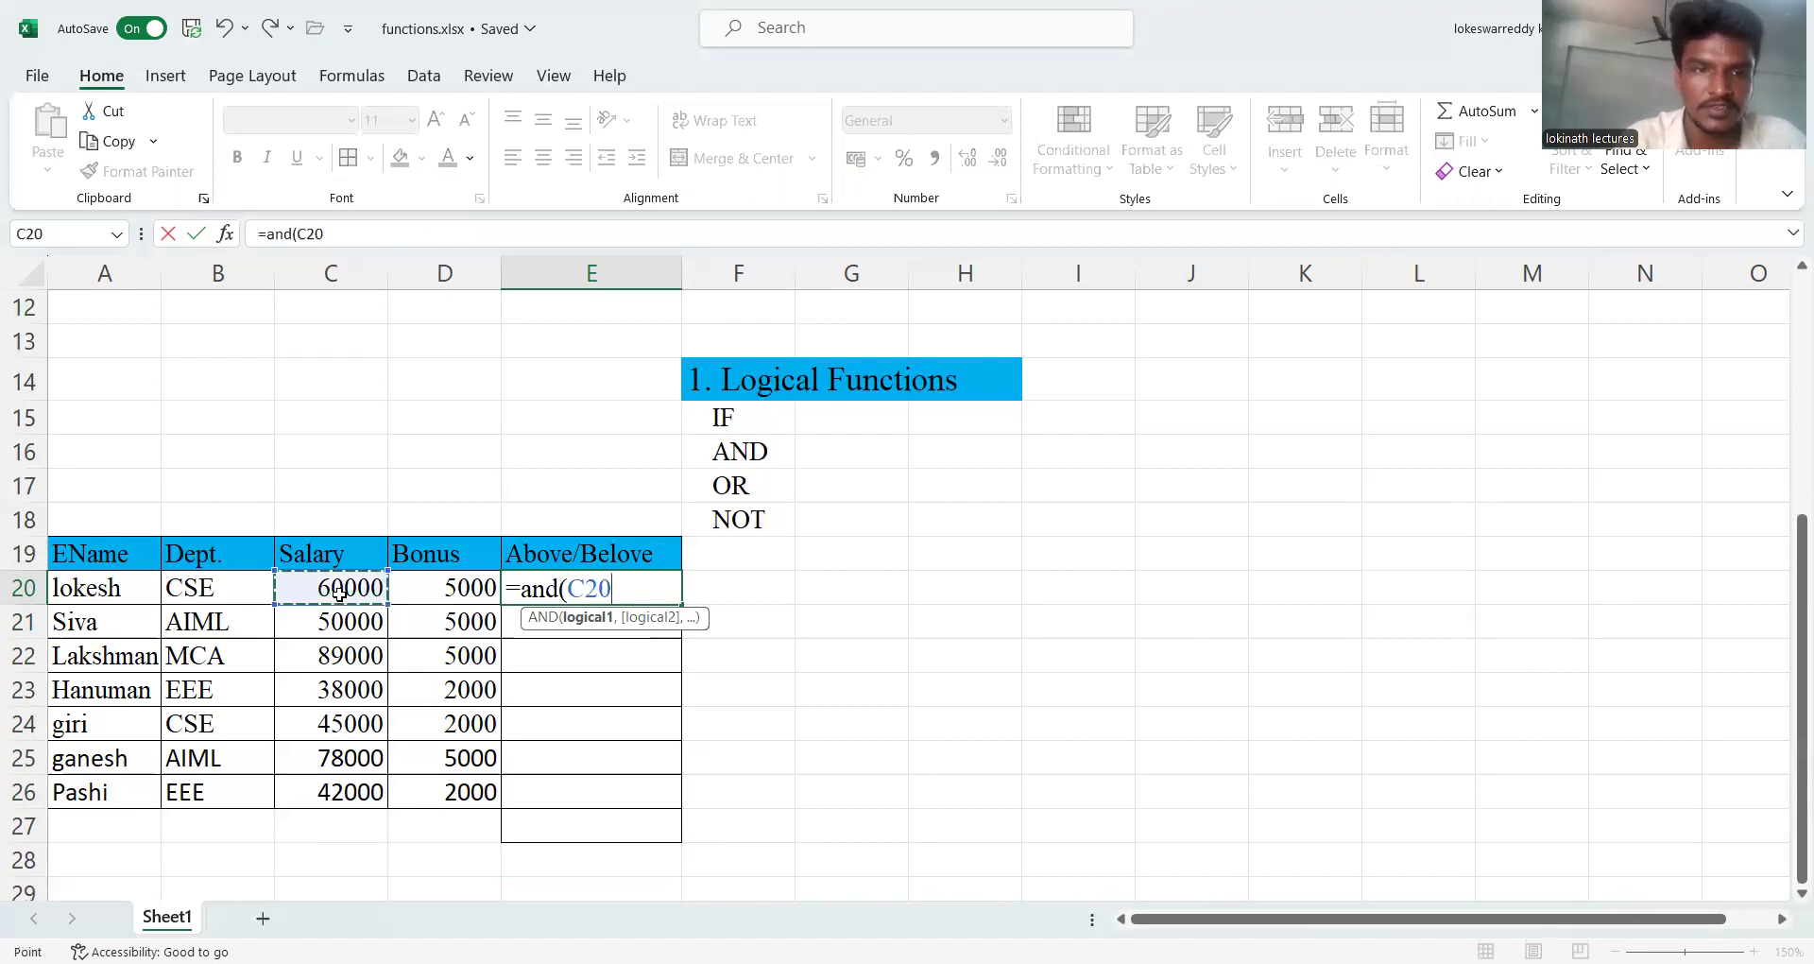
text(>)
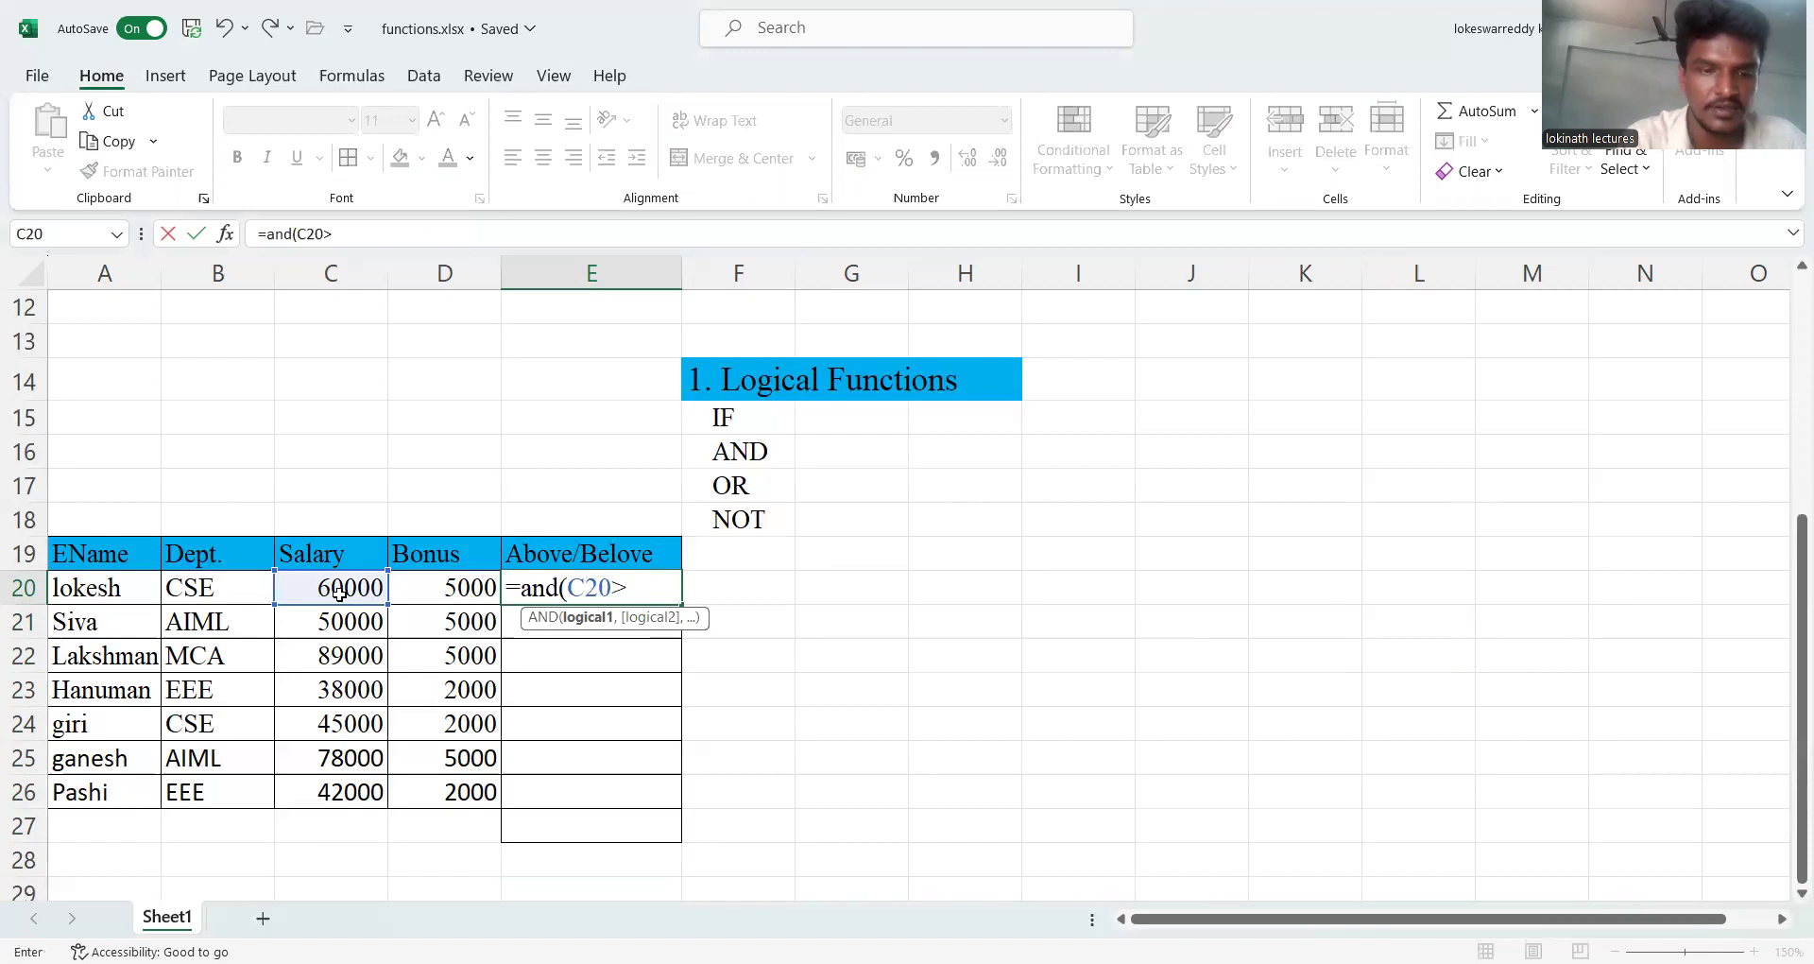
text(50000)
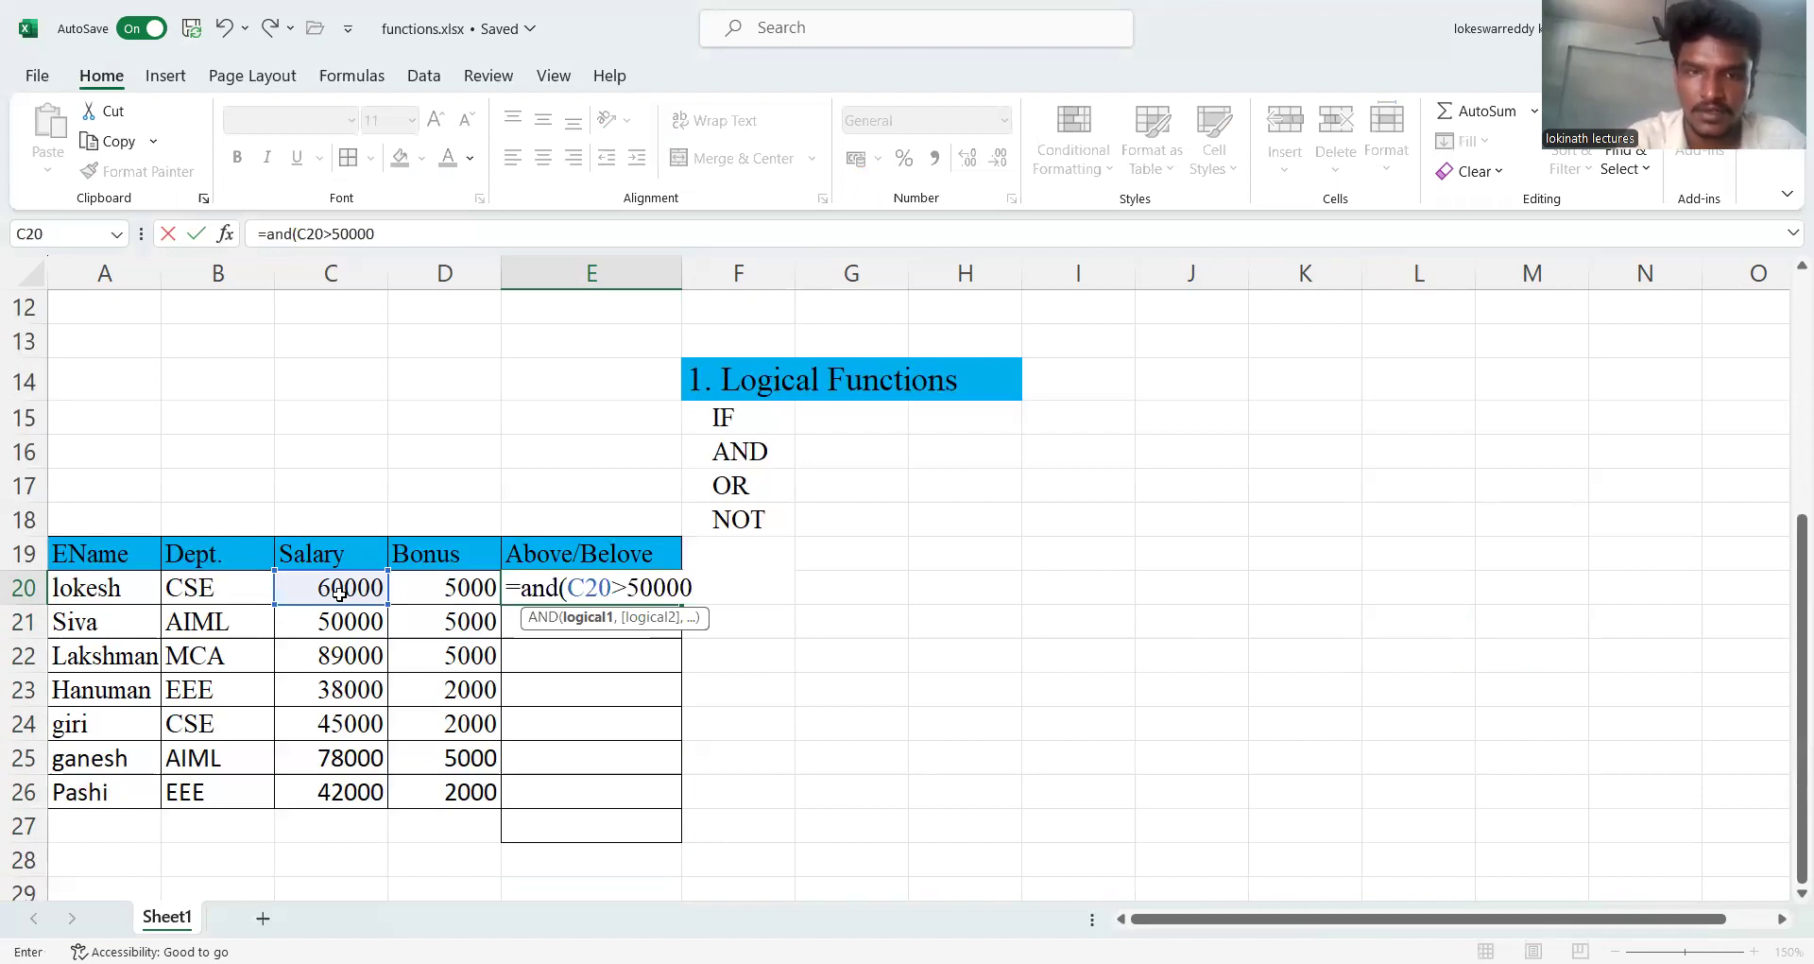
text(,)
click(426, 593)
text(>20)
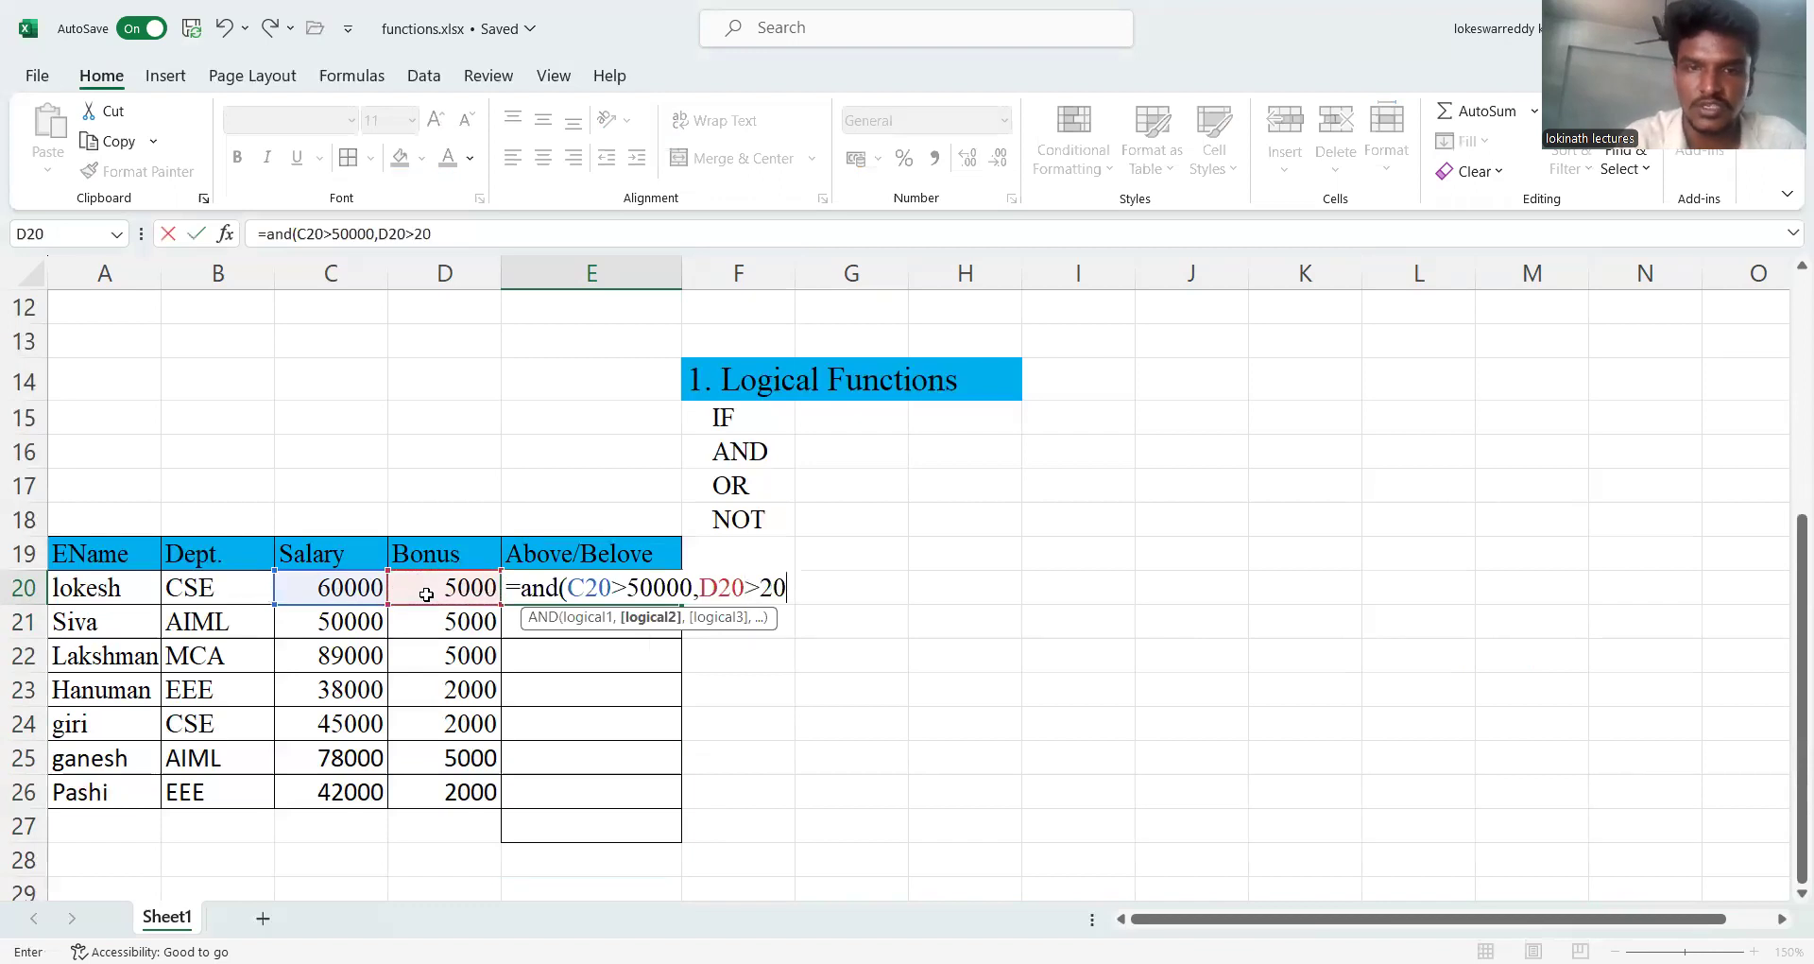
text(00))
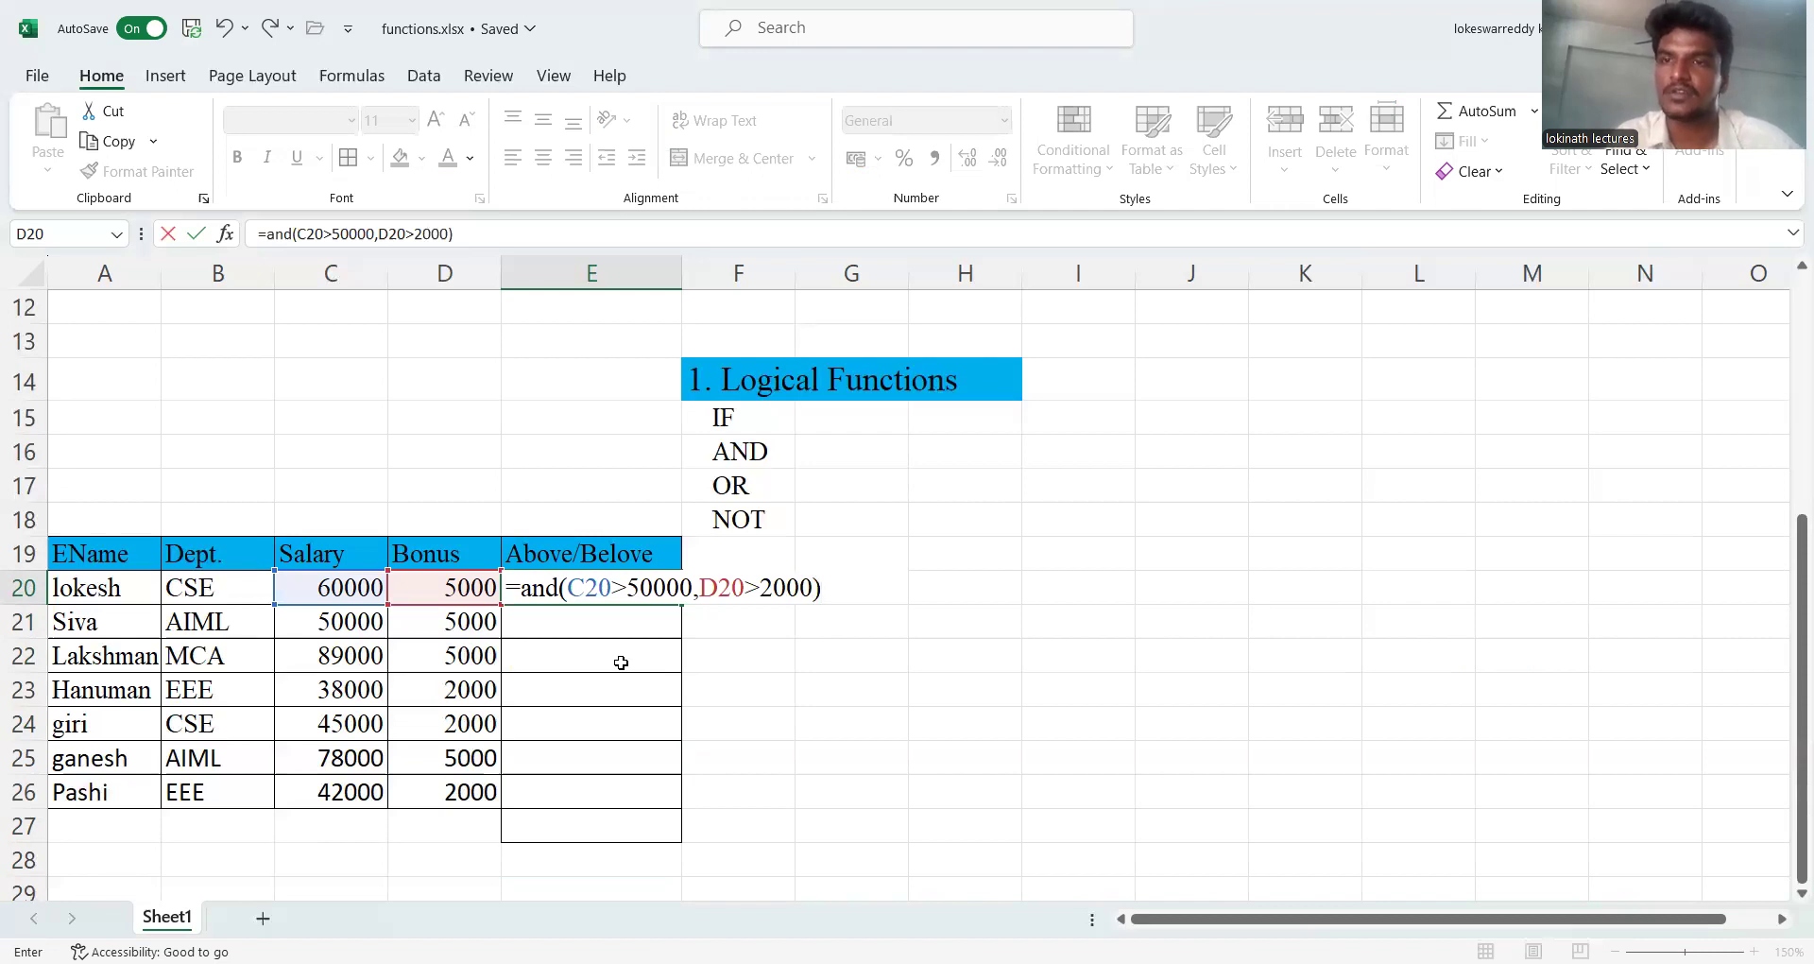
key(Return)
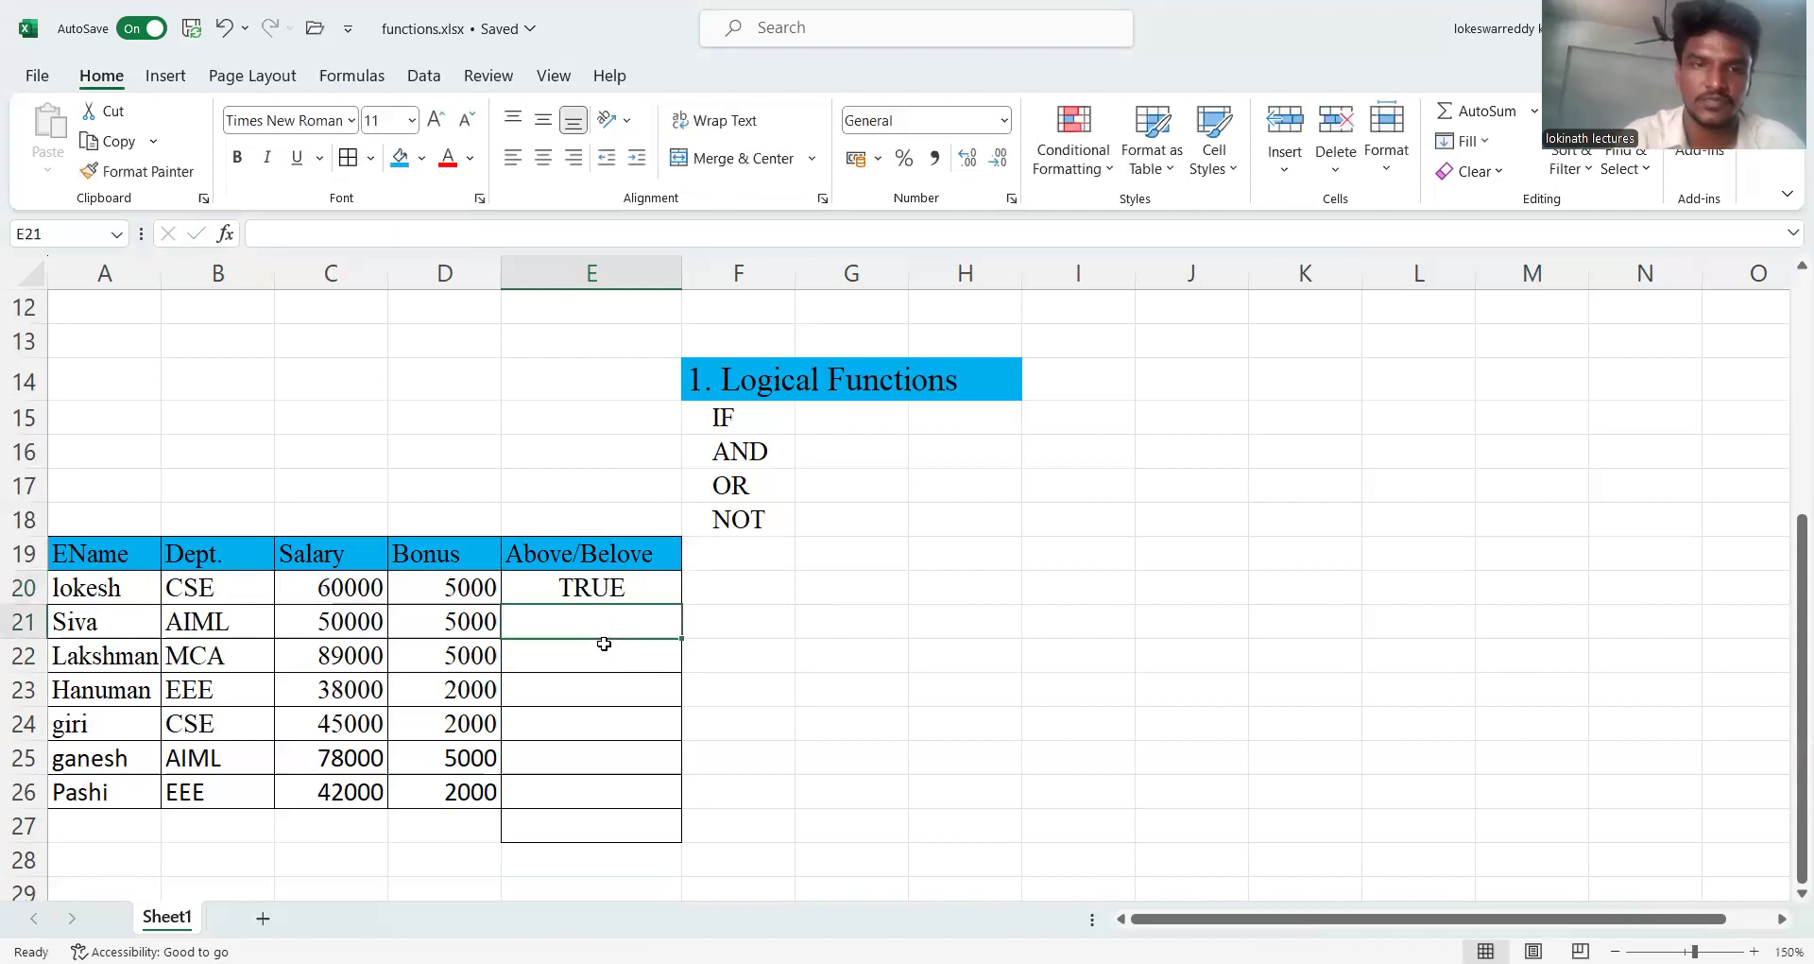
- Fill the AND formula from E20 down through E26
drag(639, 594, 685, 611)
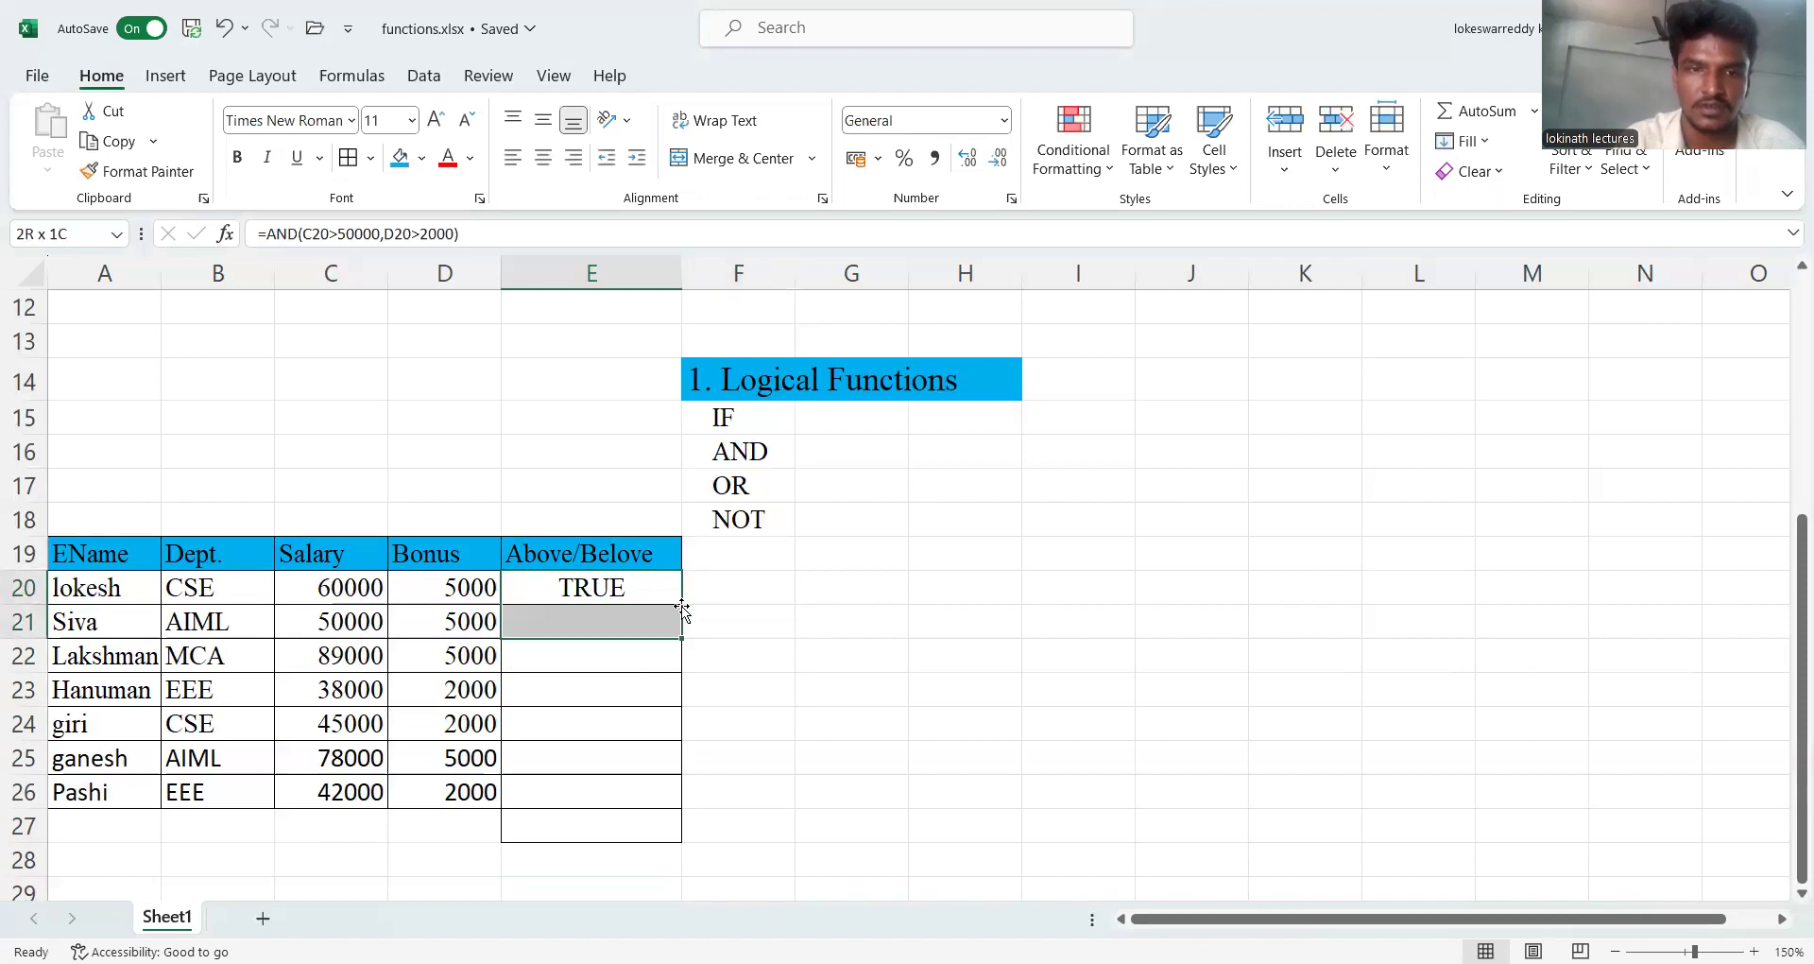
click(683, 609)
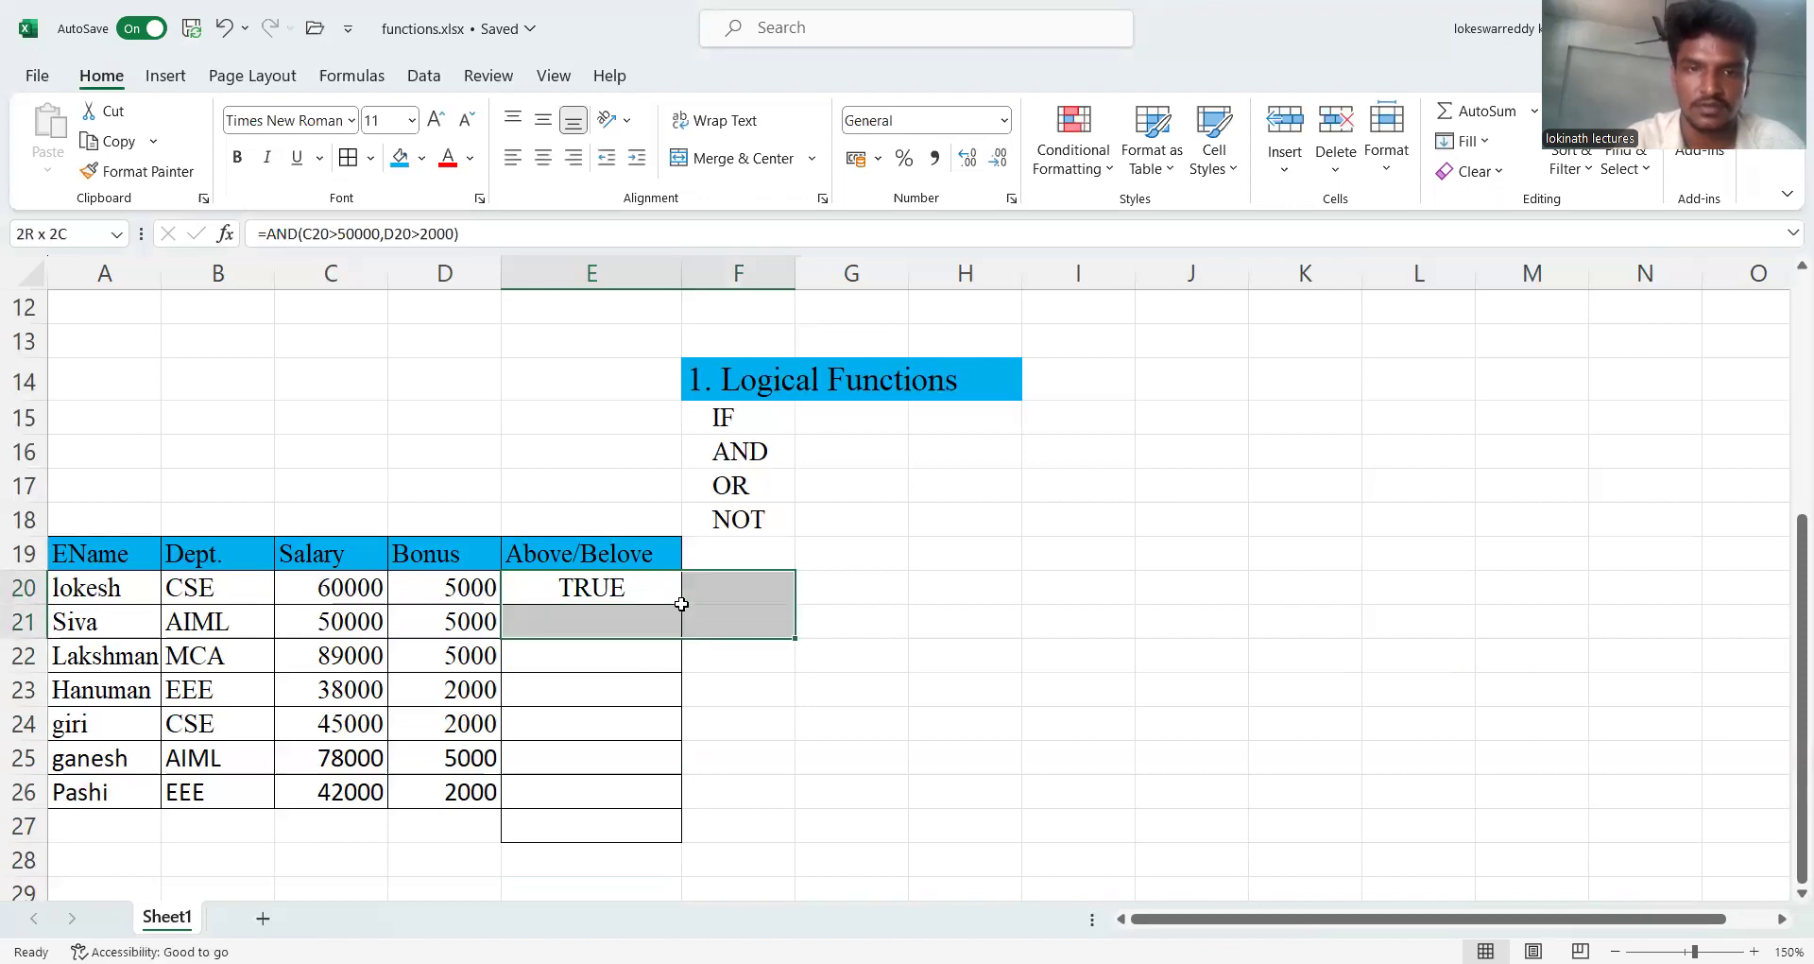
click(674, 595)
drag(681, 604, 662, 805)
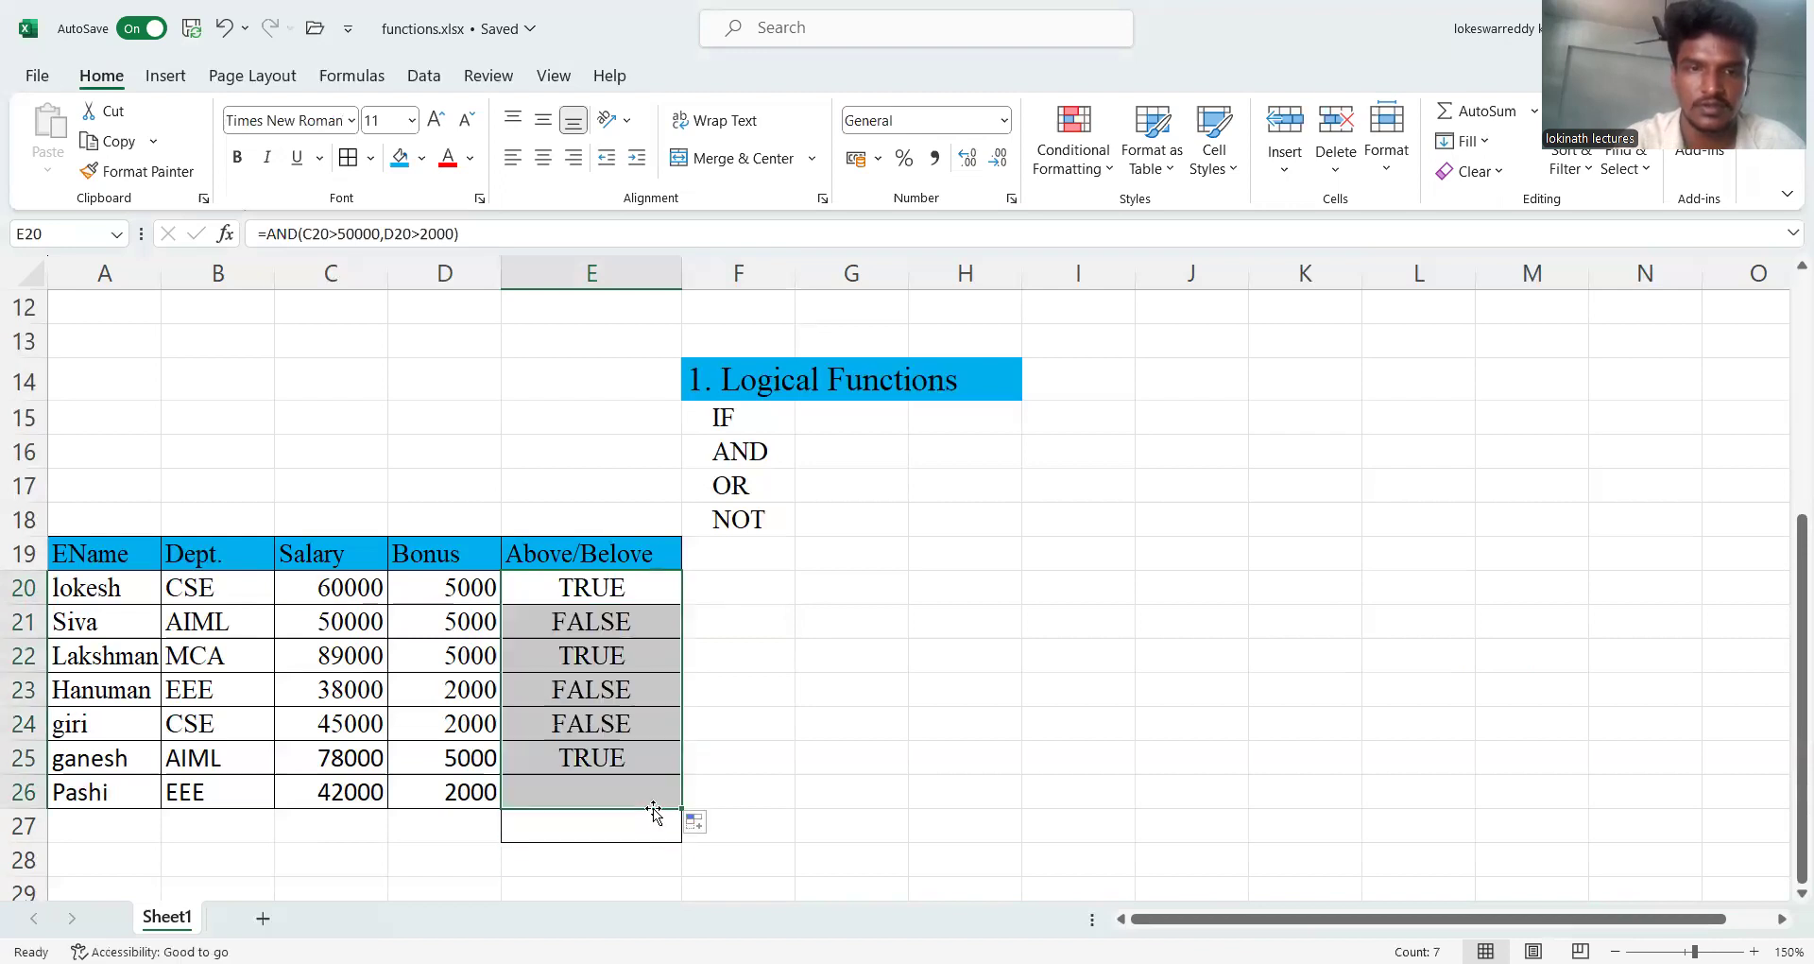
- Undo the AND fill and the AND formula entry in the Above/Belove column
click(705, 801)
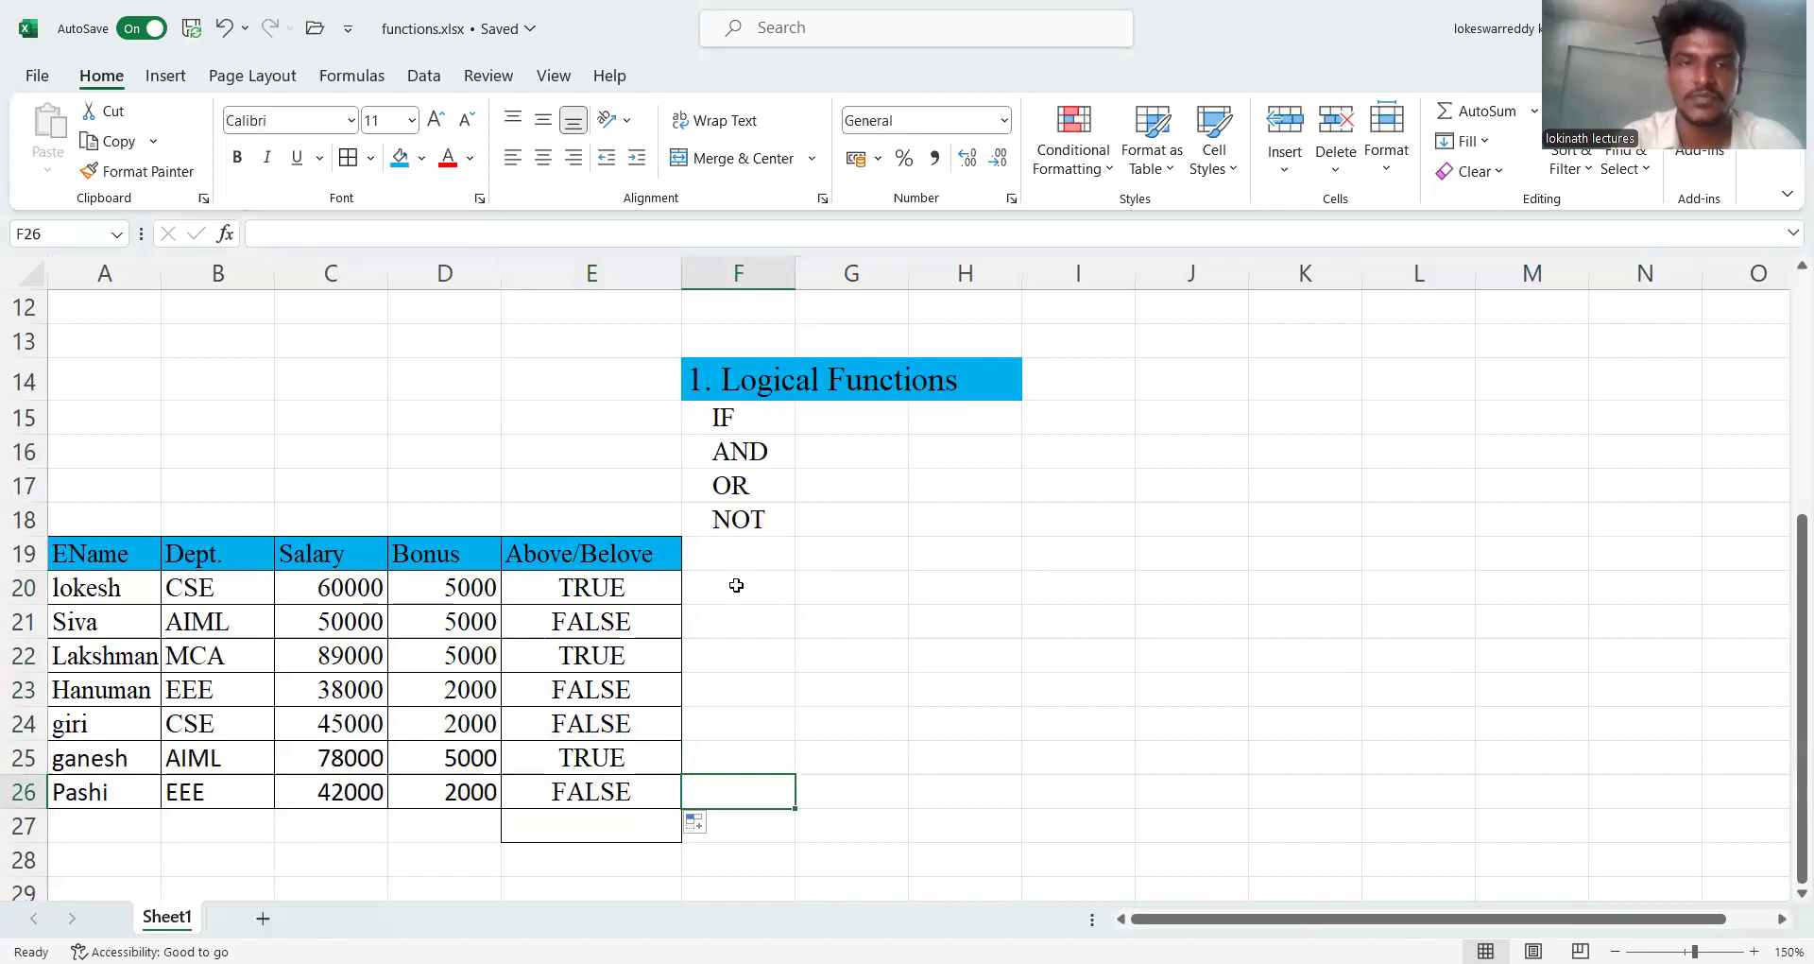
key(ctrl+z)
key(ctrl+z)
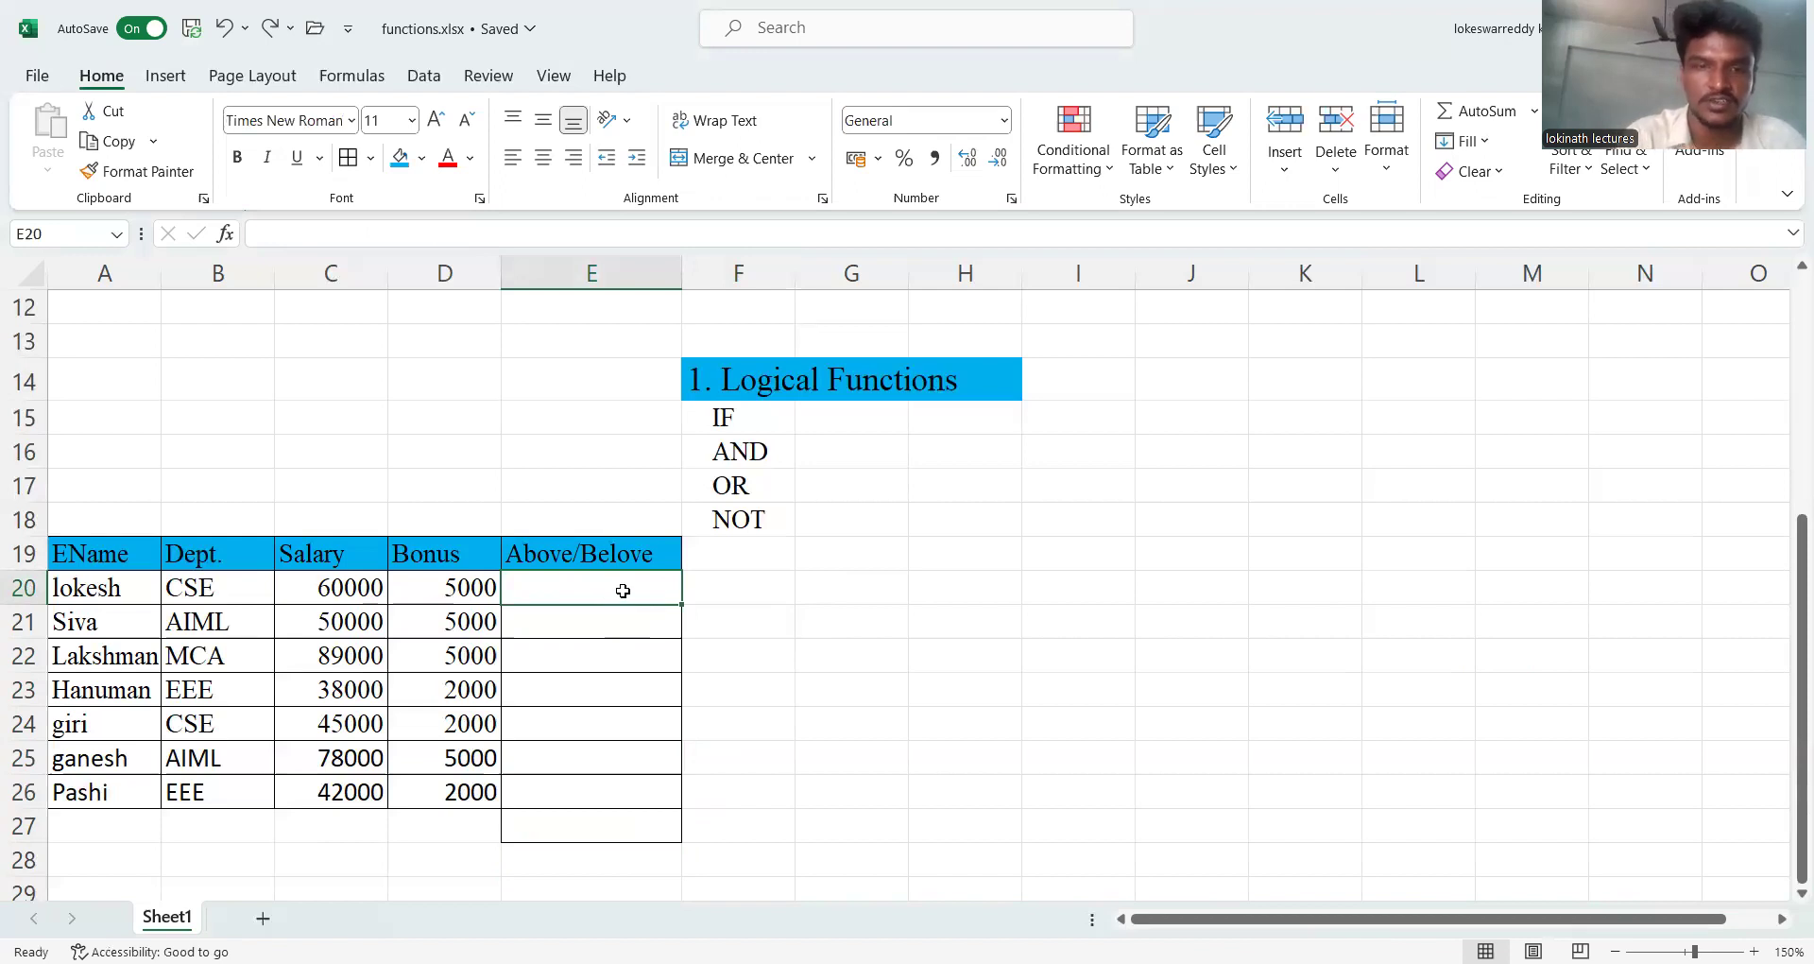
- Enter =OR(C20>50000) in E20 and fill the formula down through E26
text(=or()
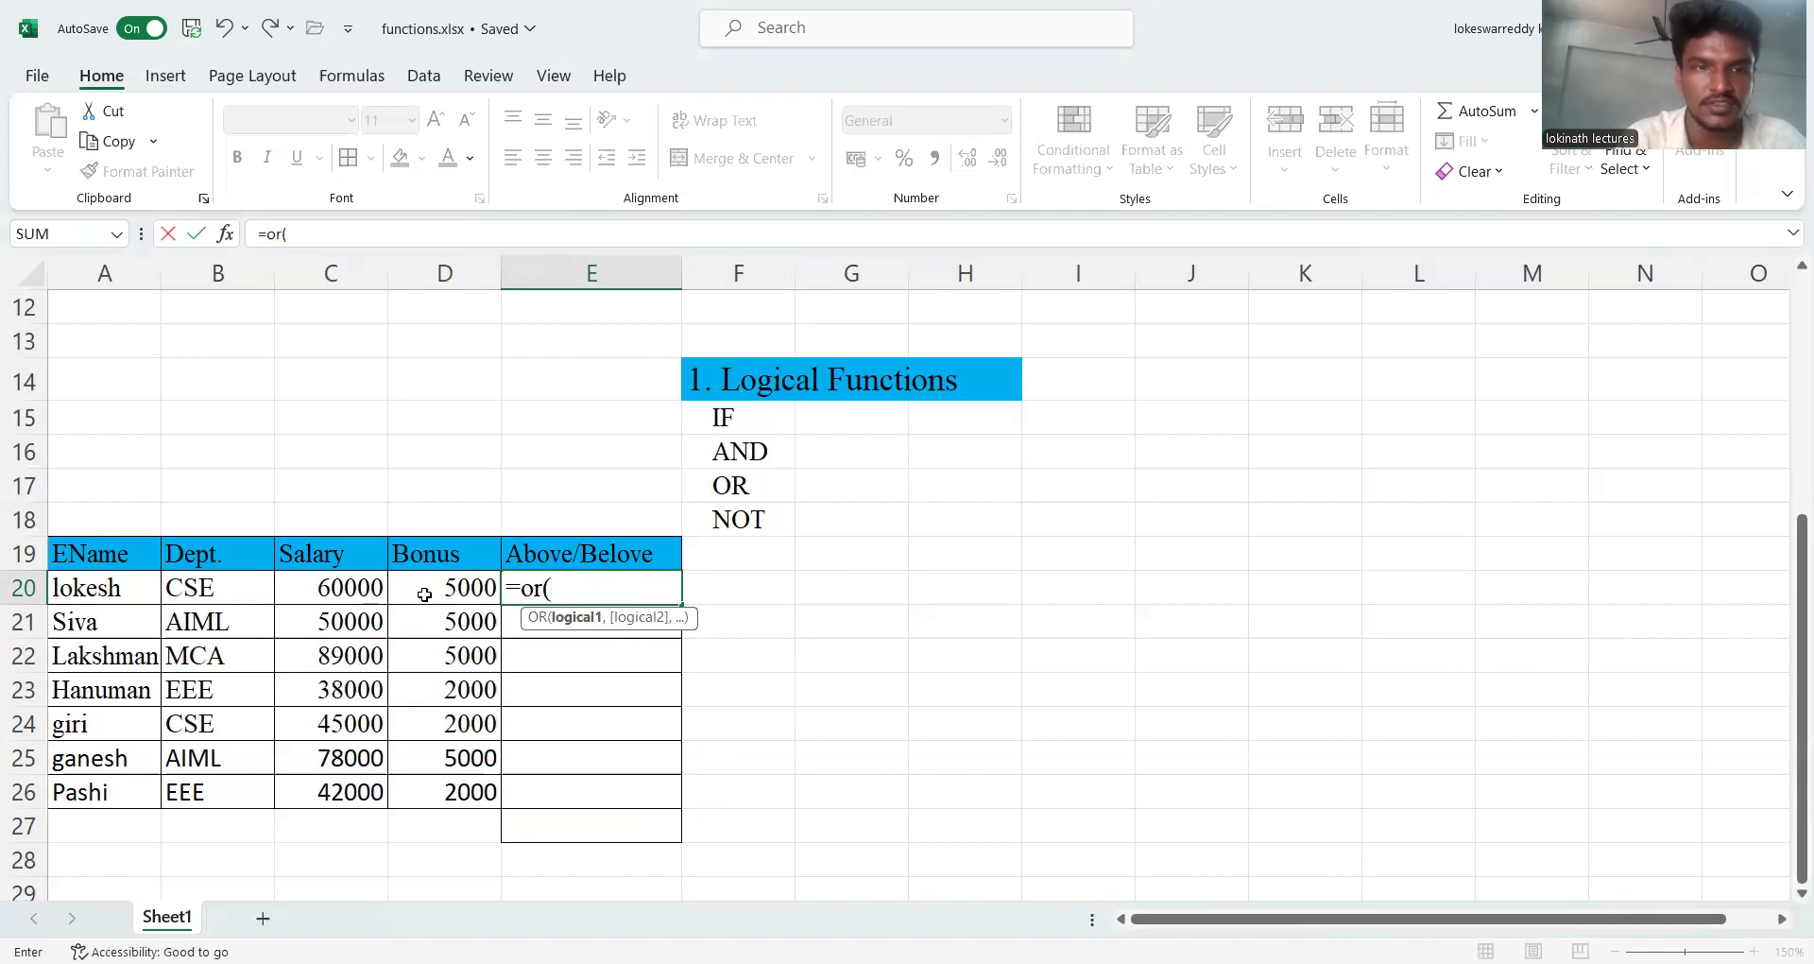
click(358, 590)
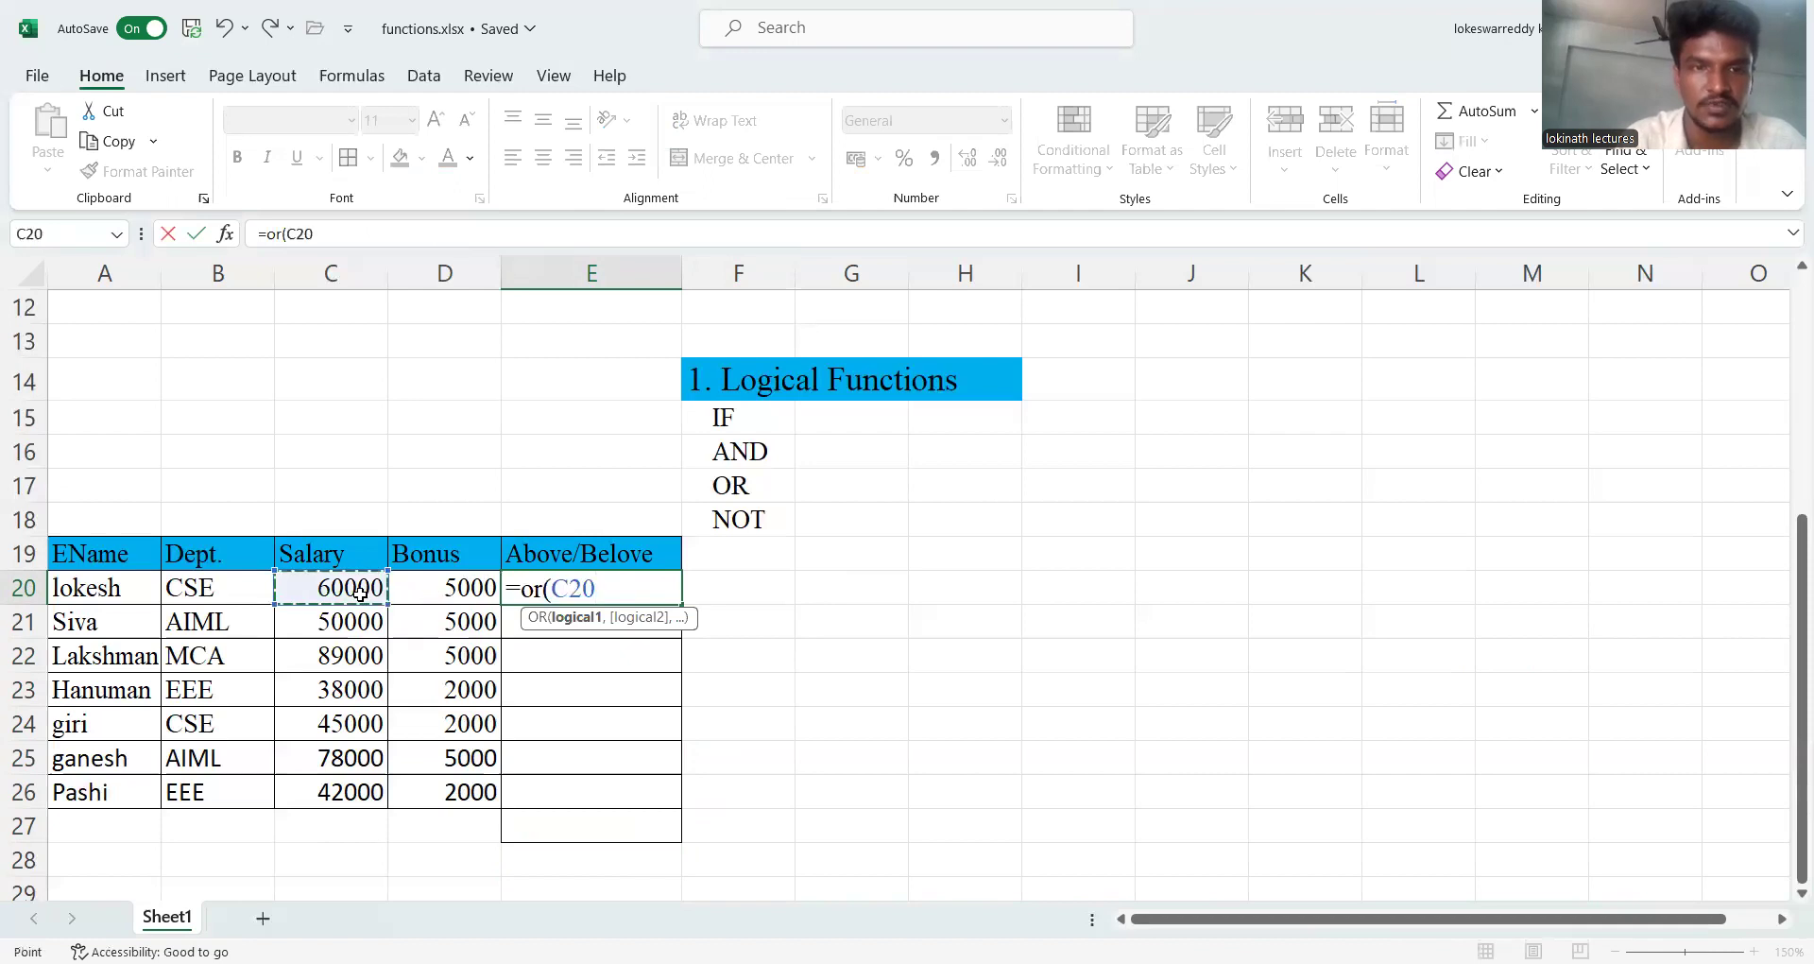
text(>)
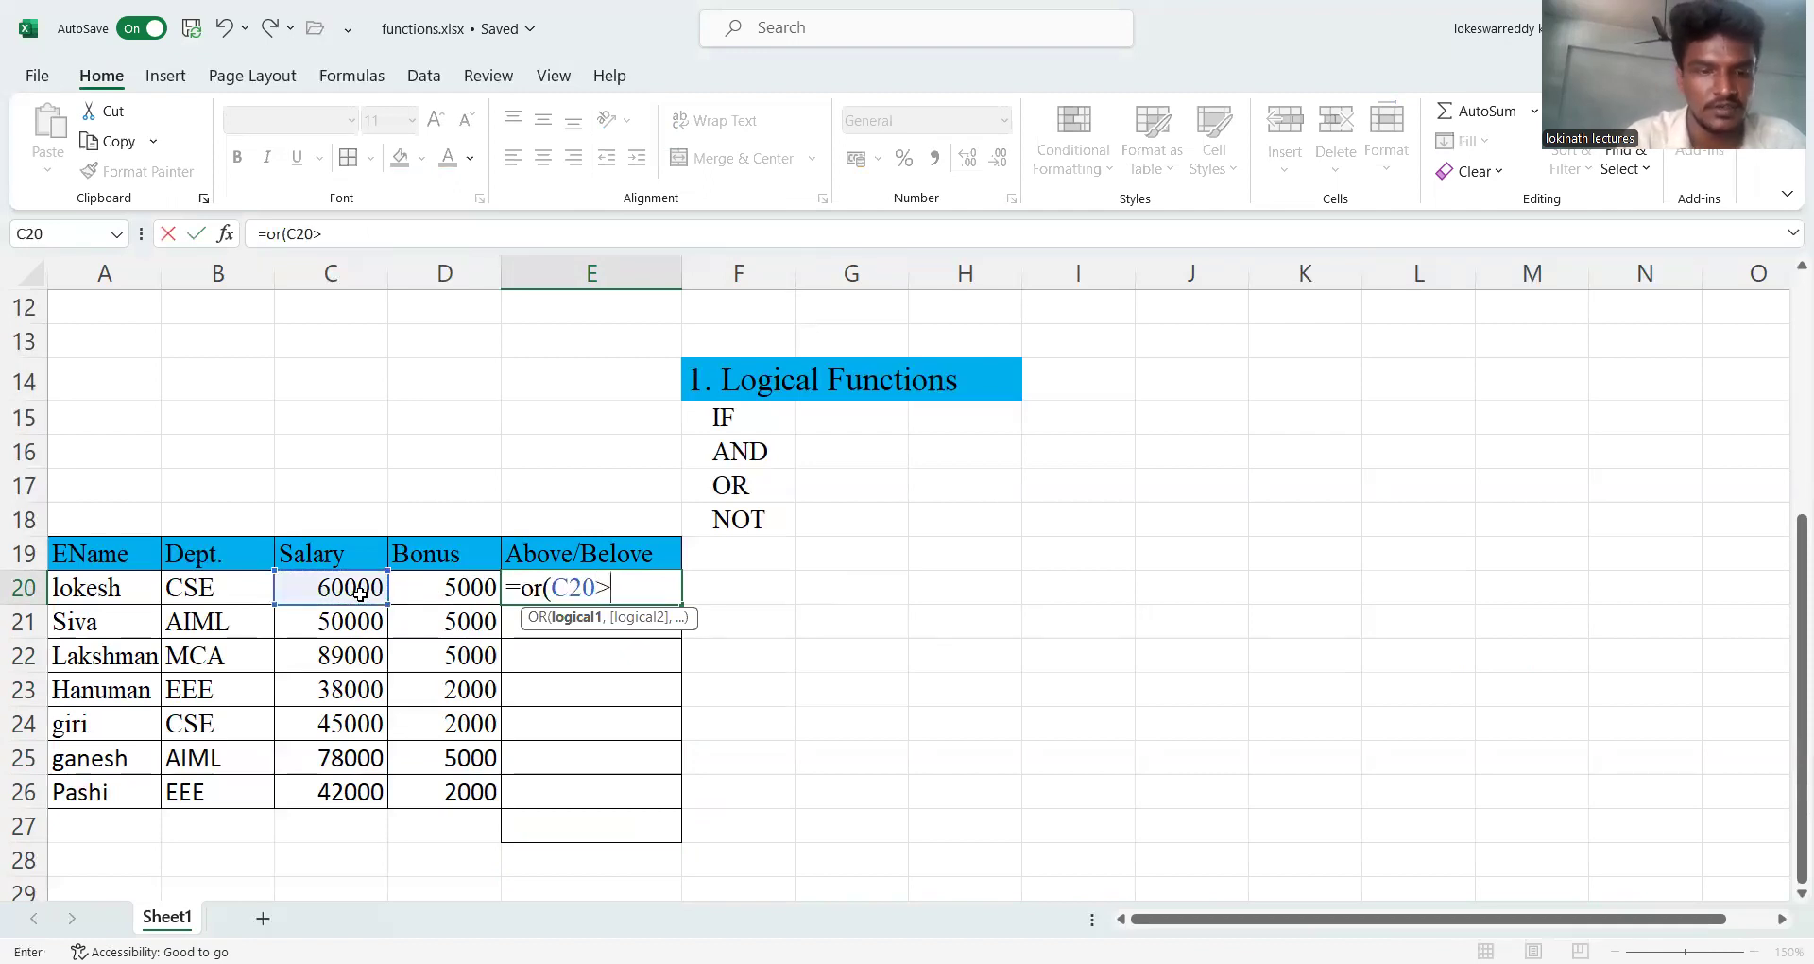
text(50000))
key(Return)
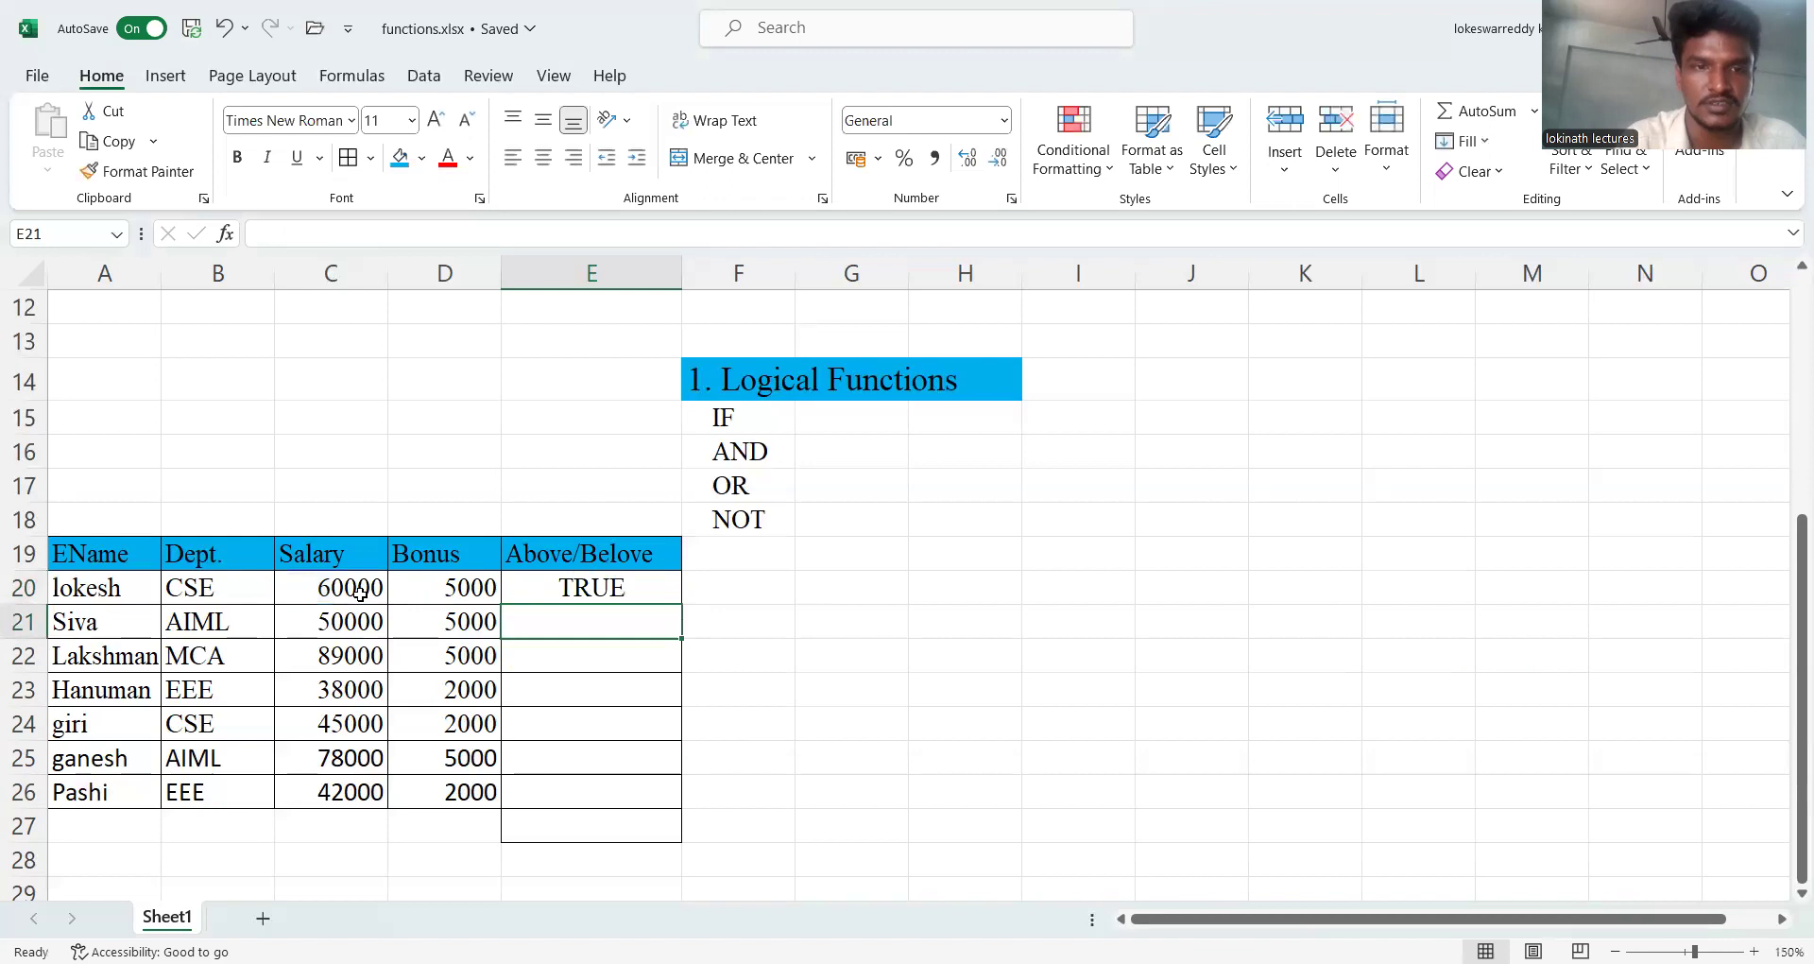
click(601, 589)
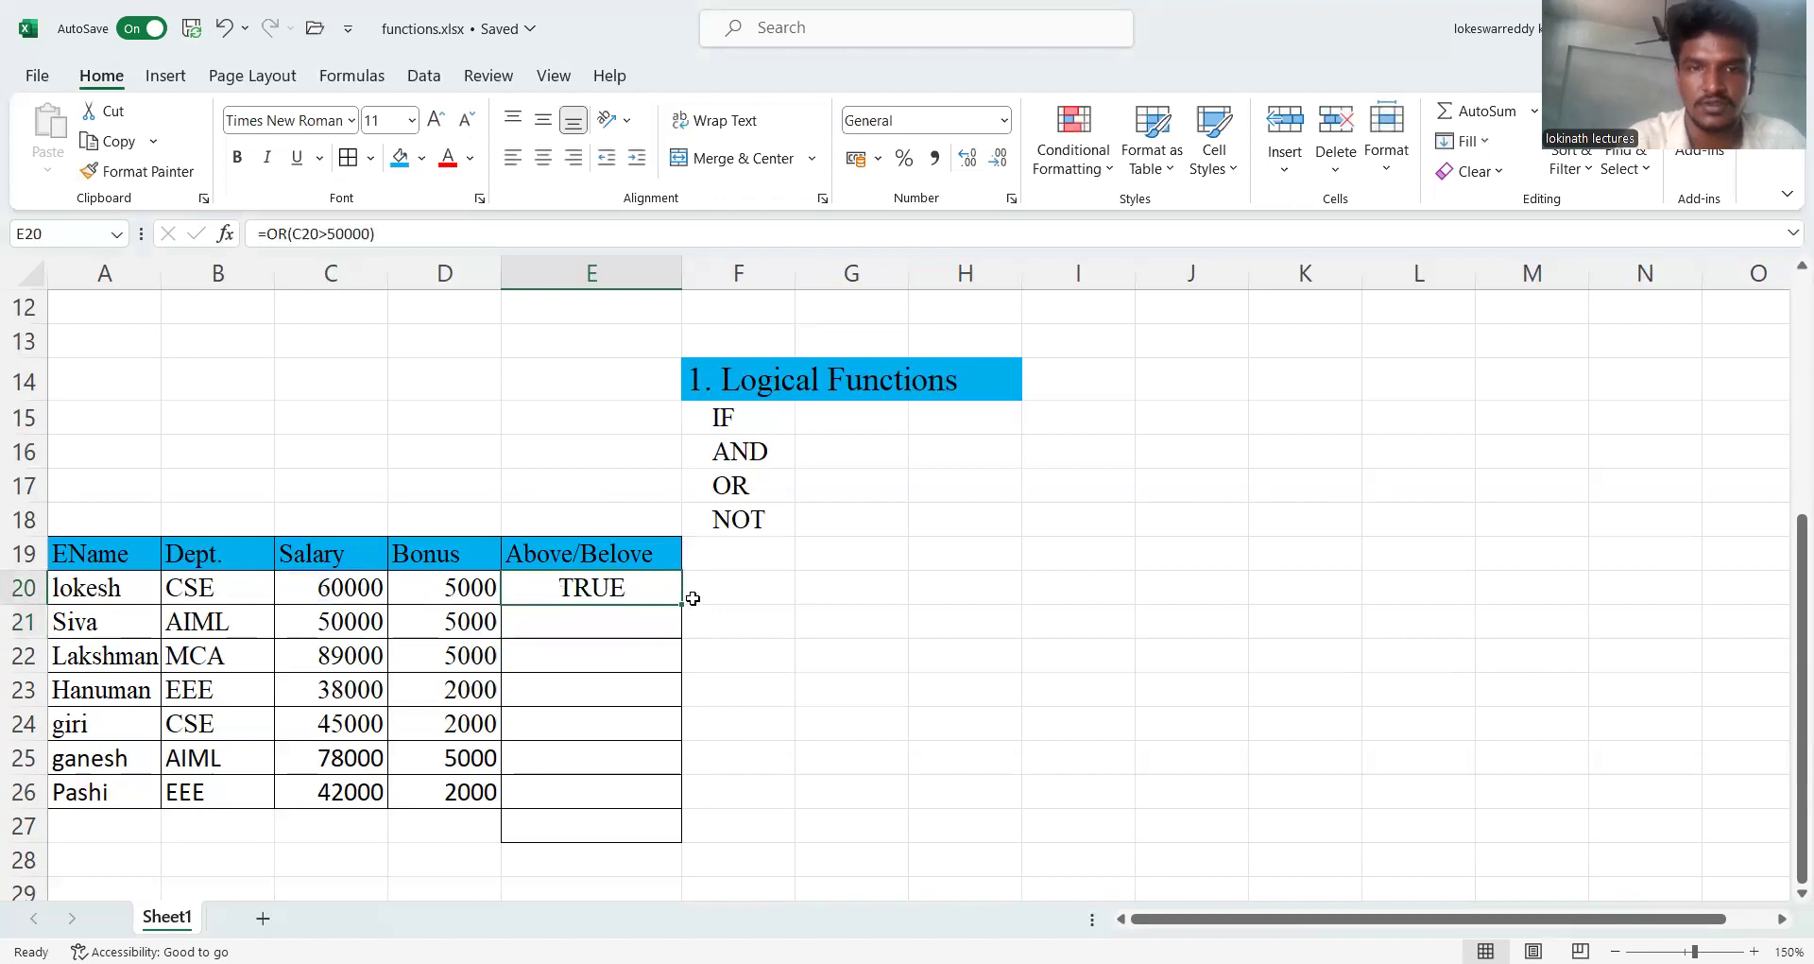
drag(681, 603, 653, 817)
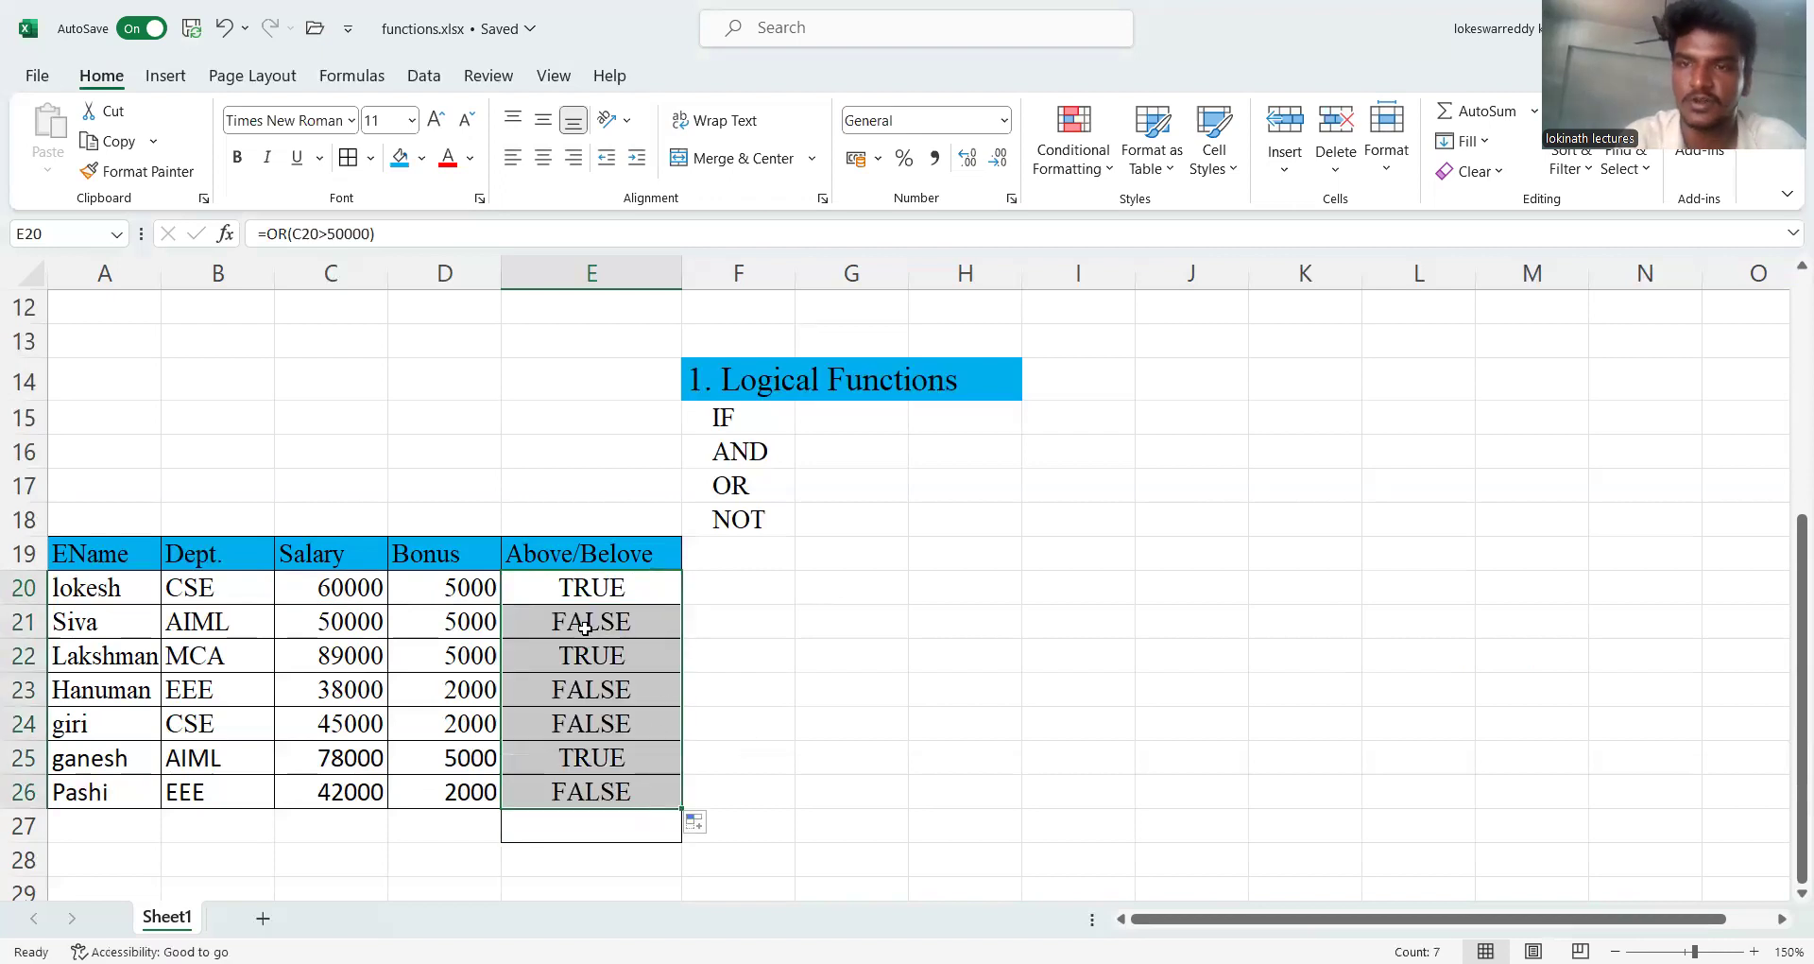
click(782, 631)
click(719, 579)
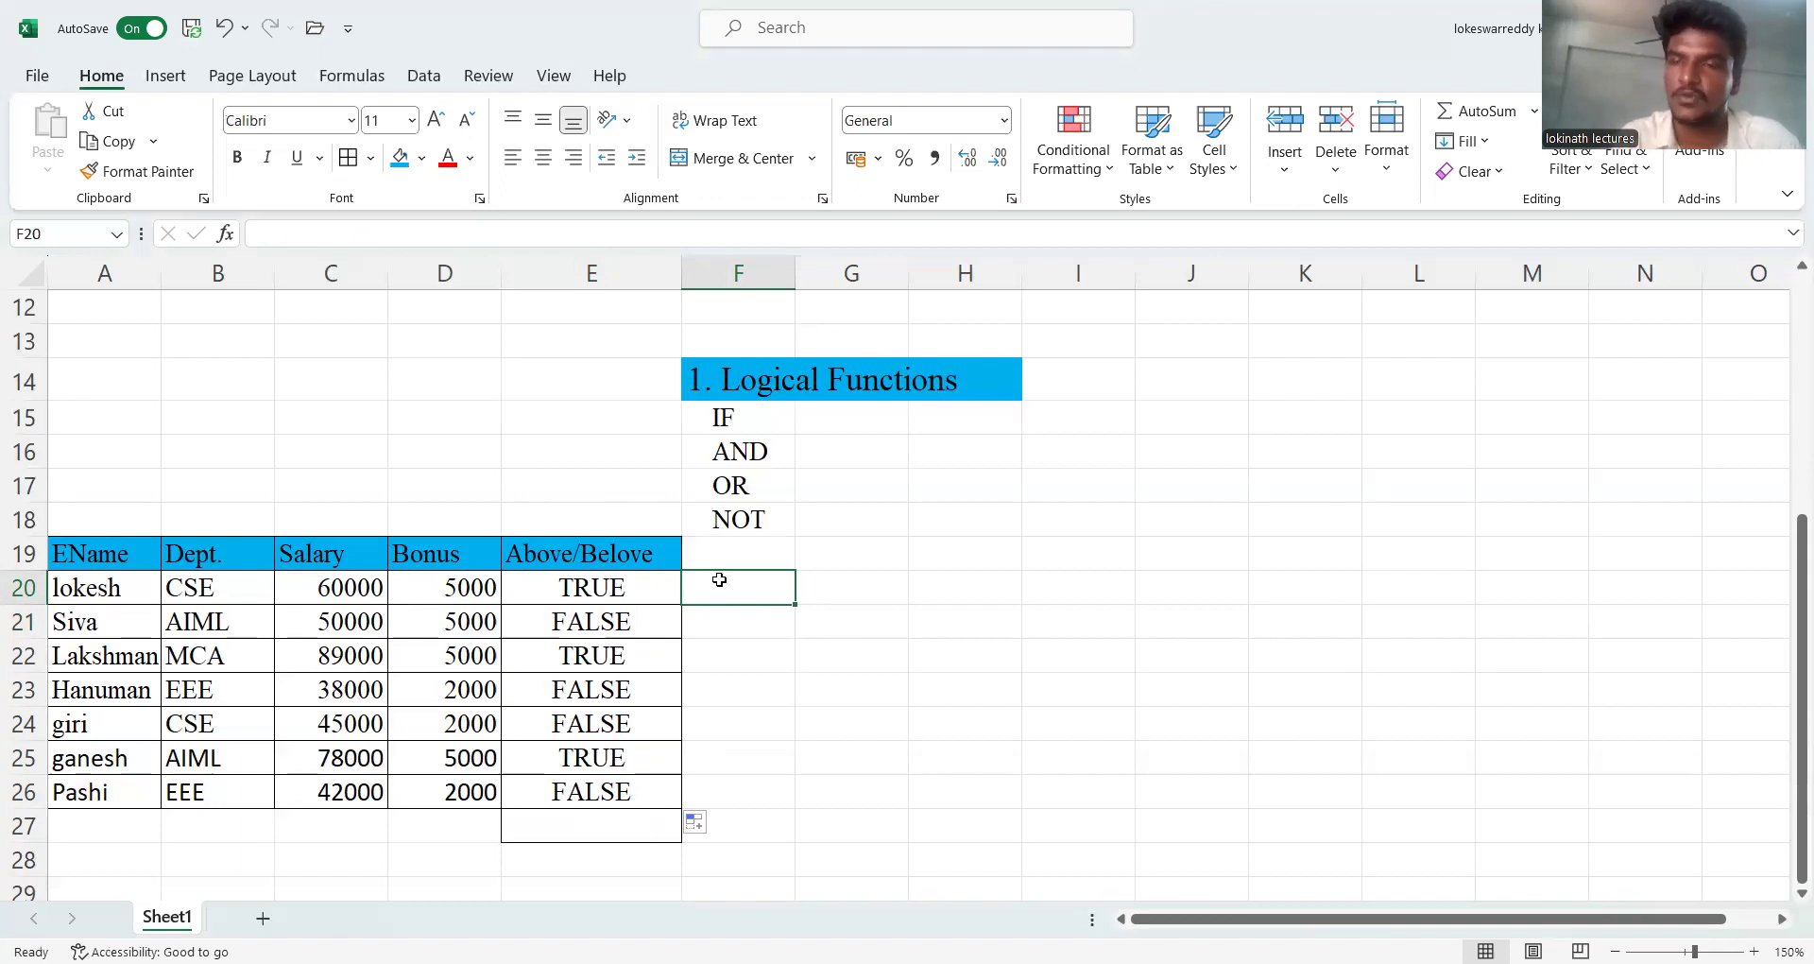
click(729, 418)
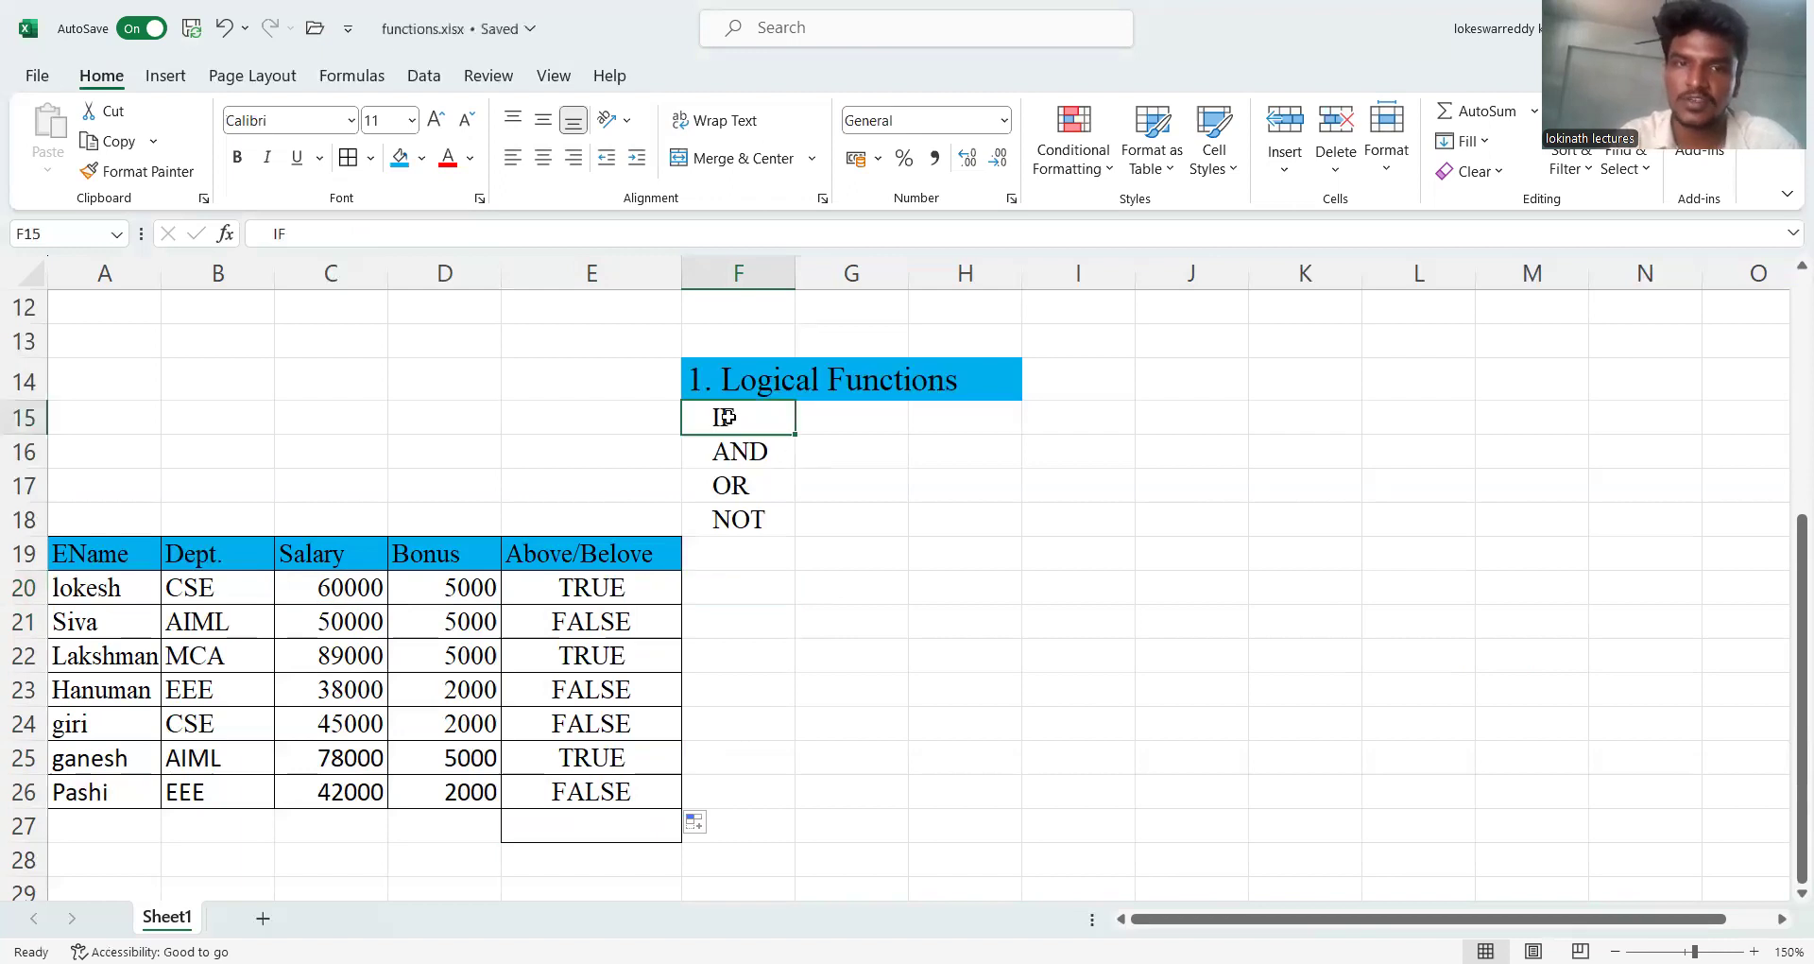
click(731, 451)
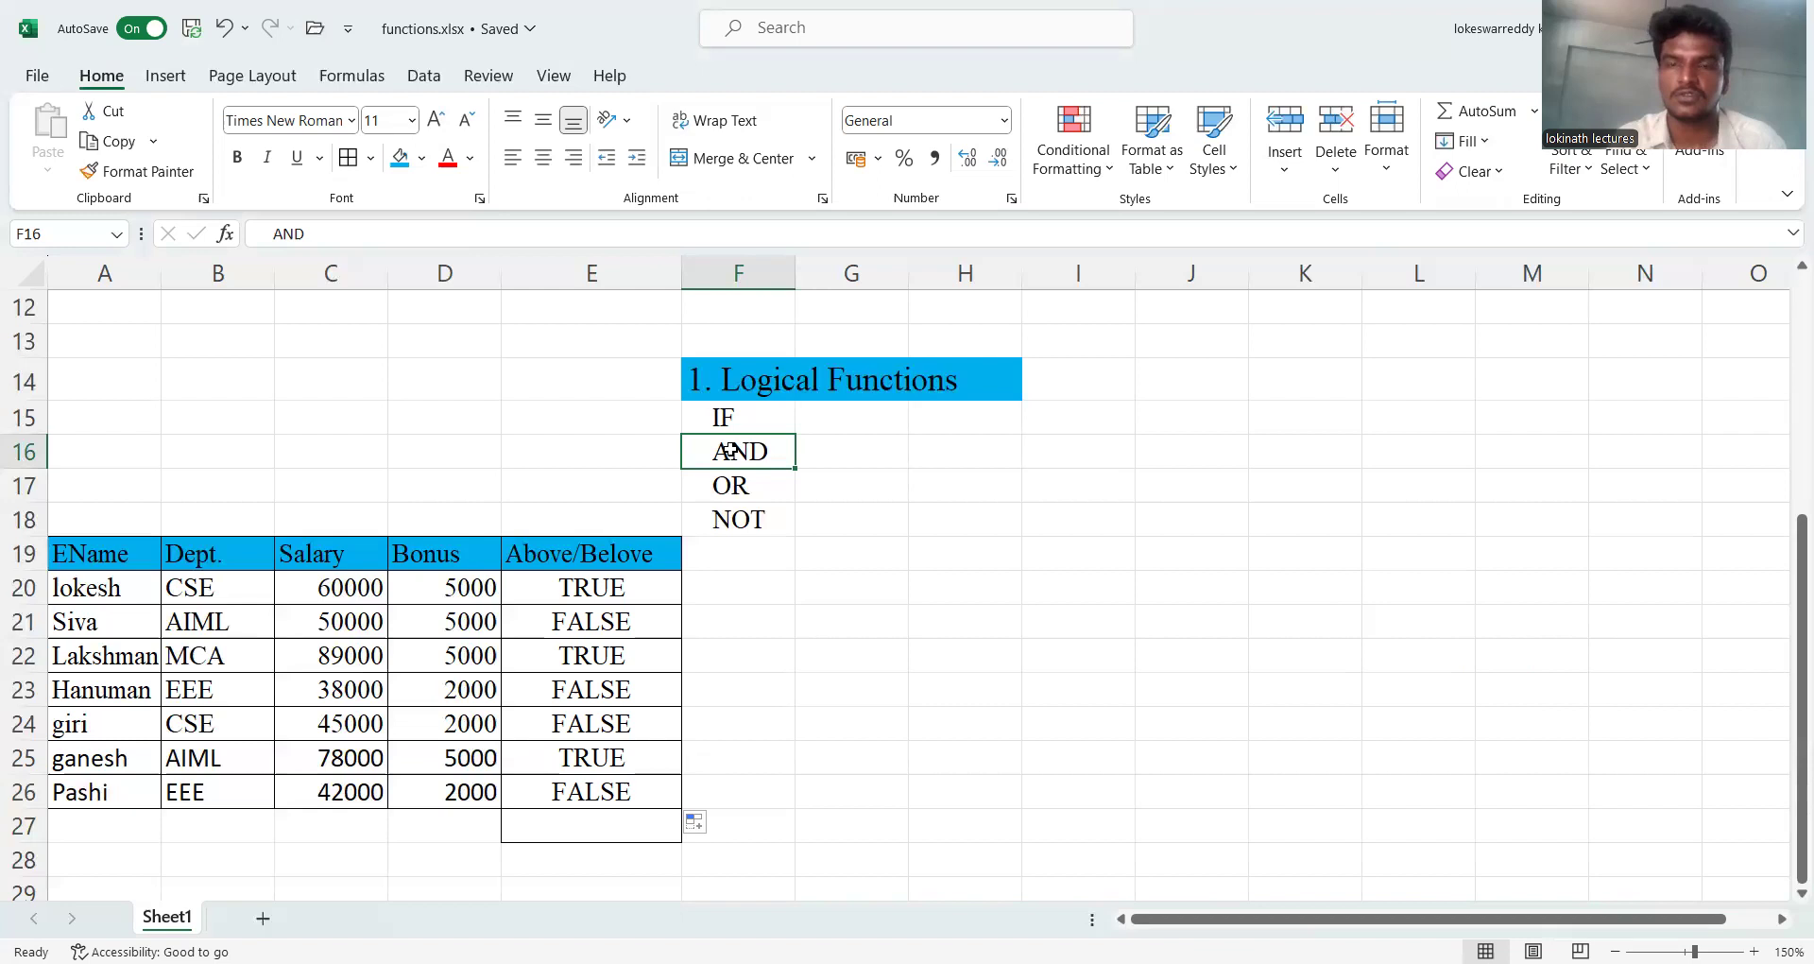
scroll(945, 506, up, 4)
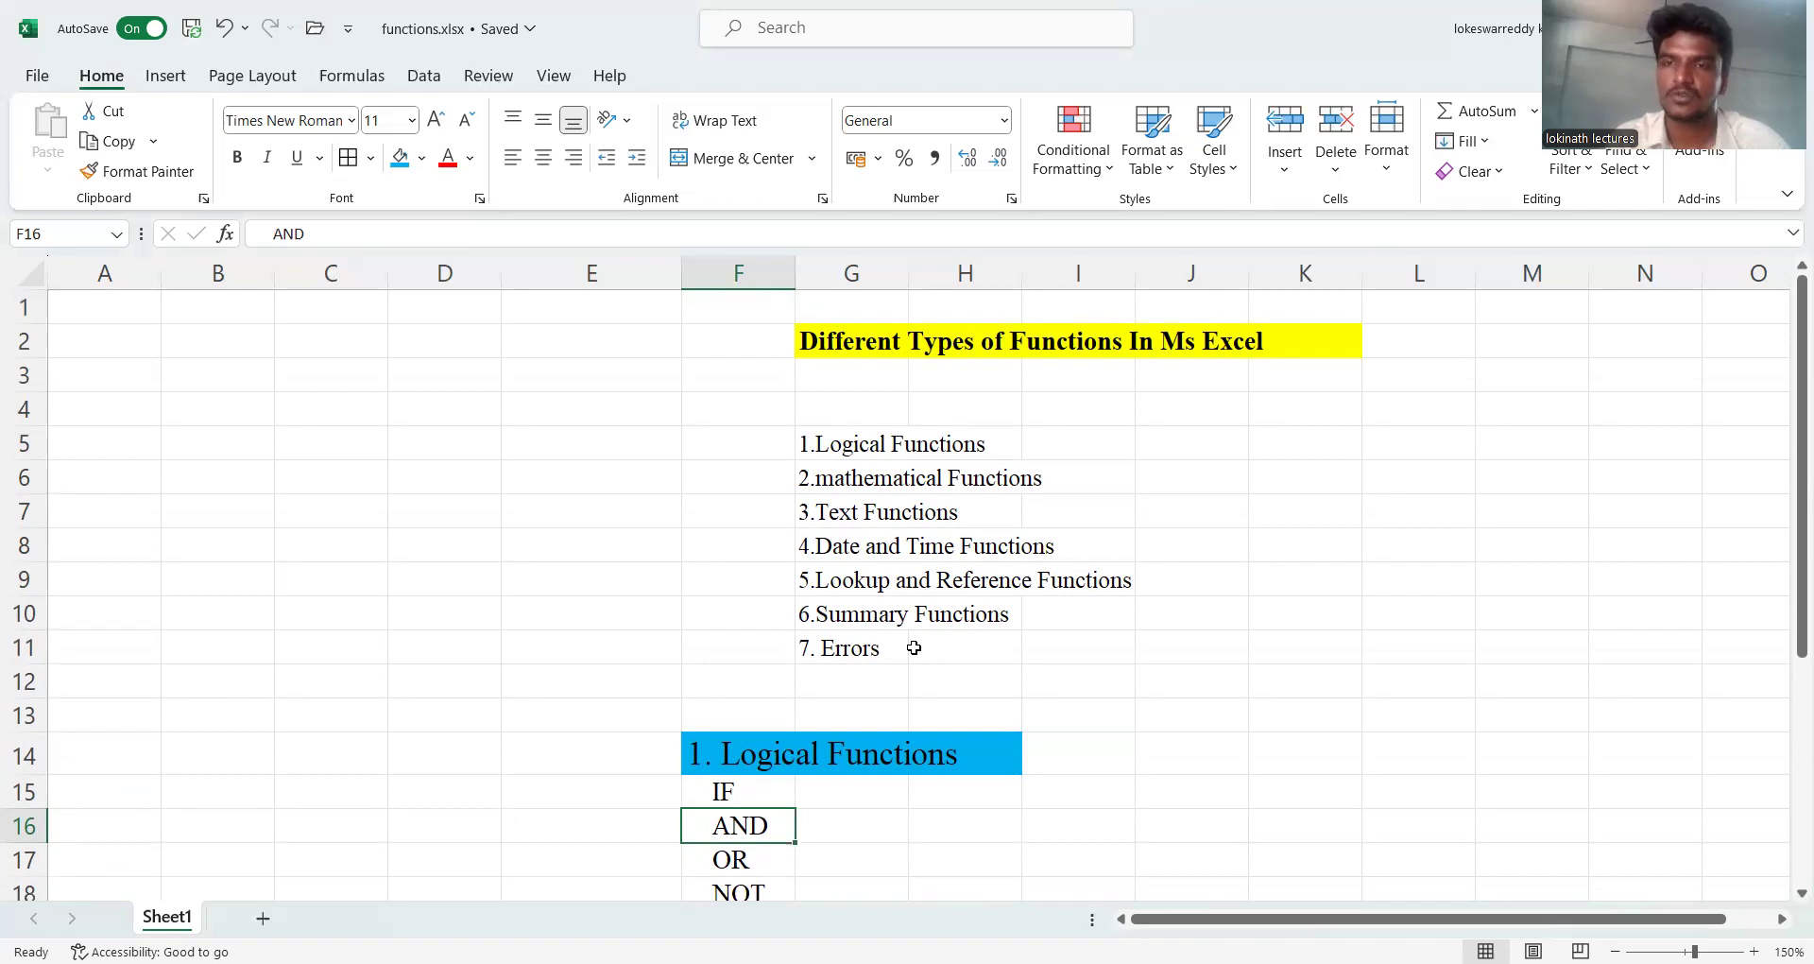
scroll(914, 648, down, 2)
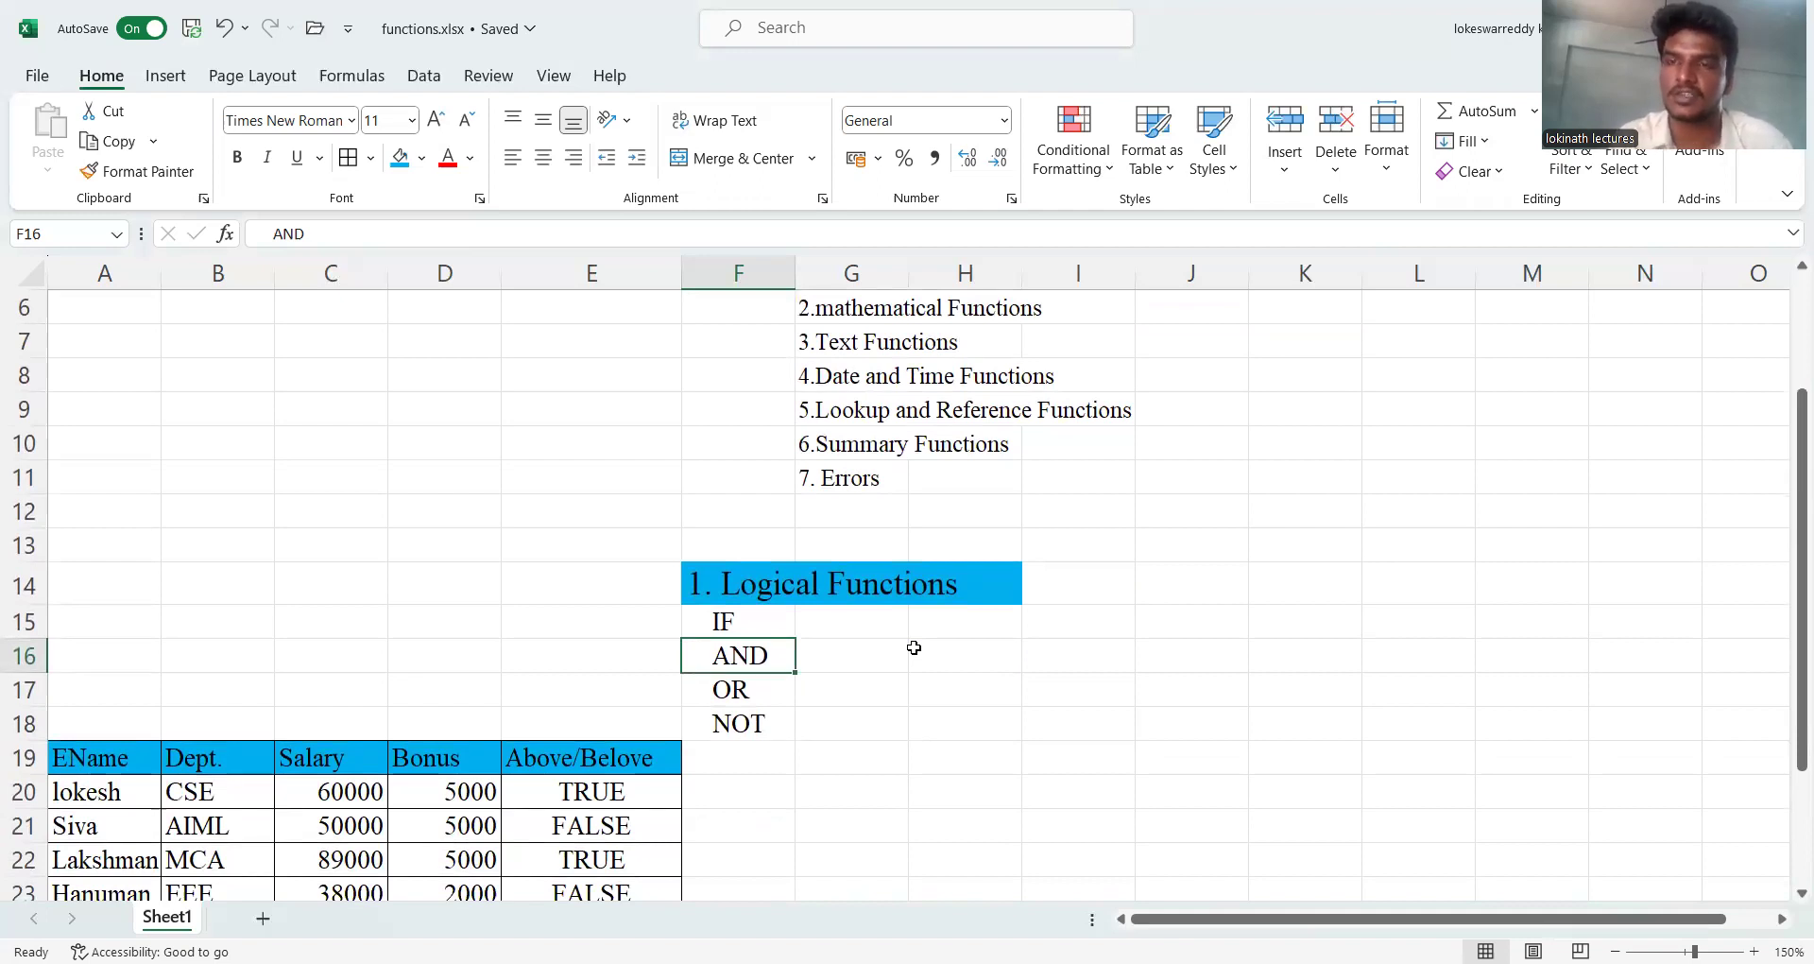
scroll(913, 647, down, 1)
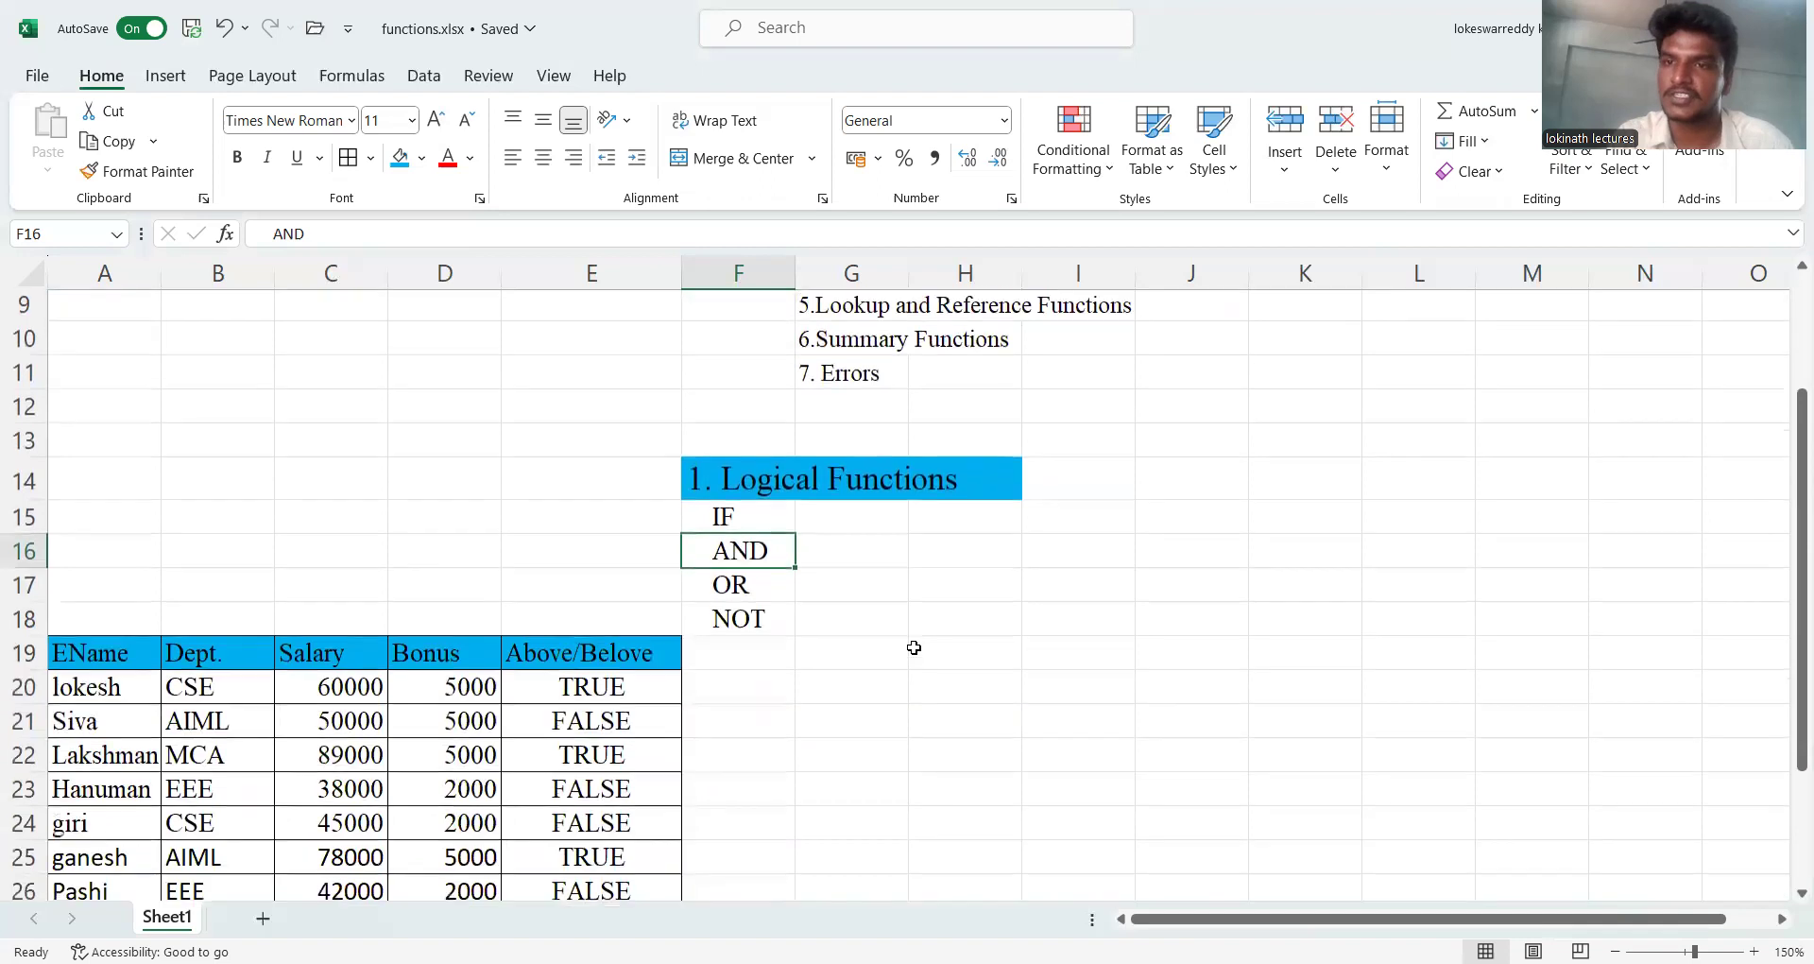